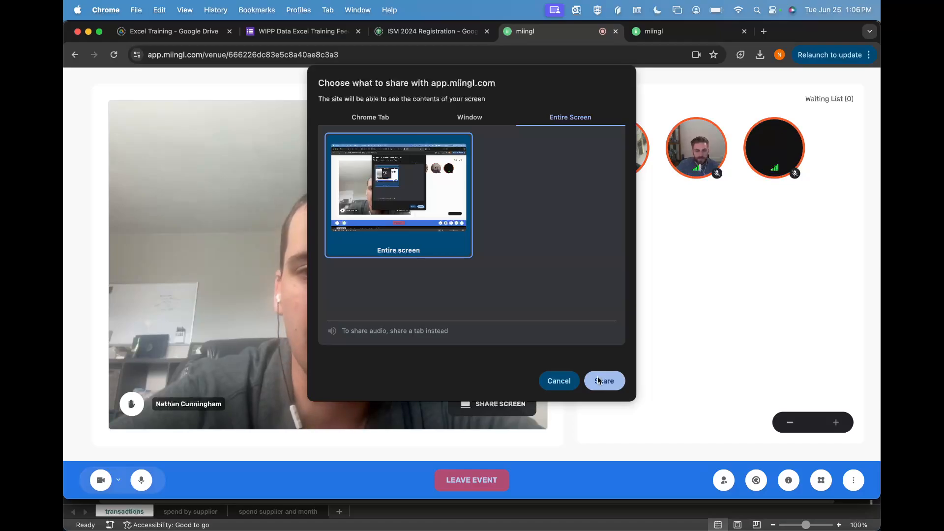
# - Share the entire screen with the miingl event and switch to the "transactions - conditional formatting" workbook in Excel
pyautogui.click(599, 380)
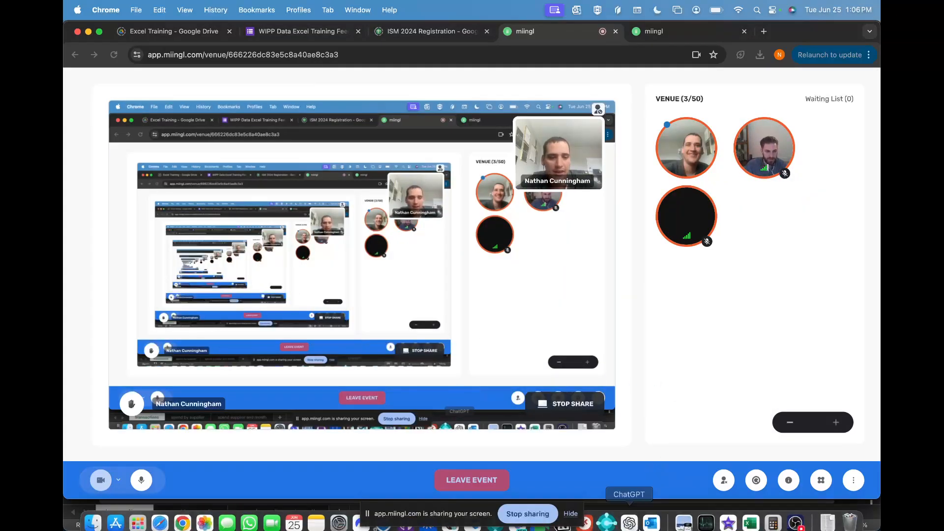
pyautogui.rightClick(751, 515)
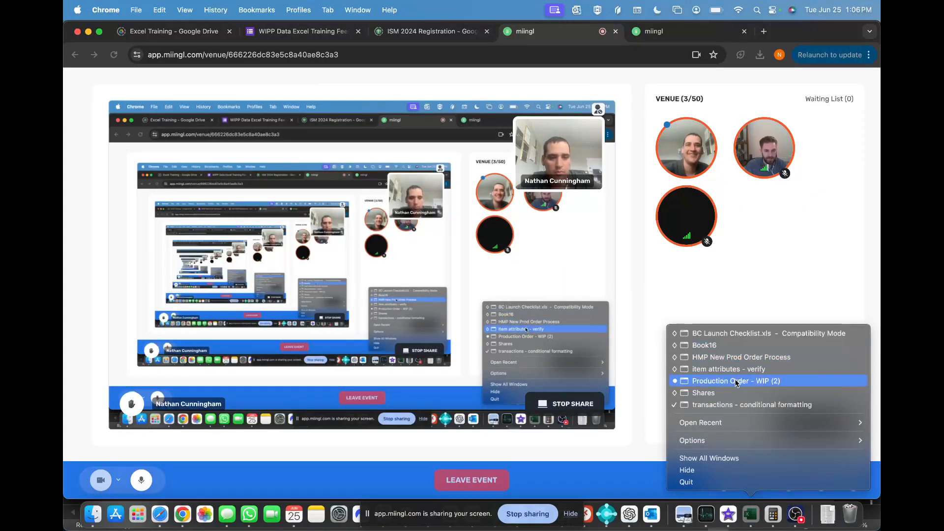
pyautogui.click(728, 405)
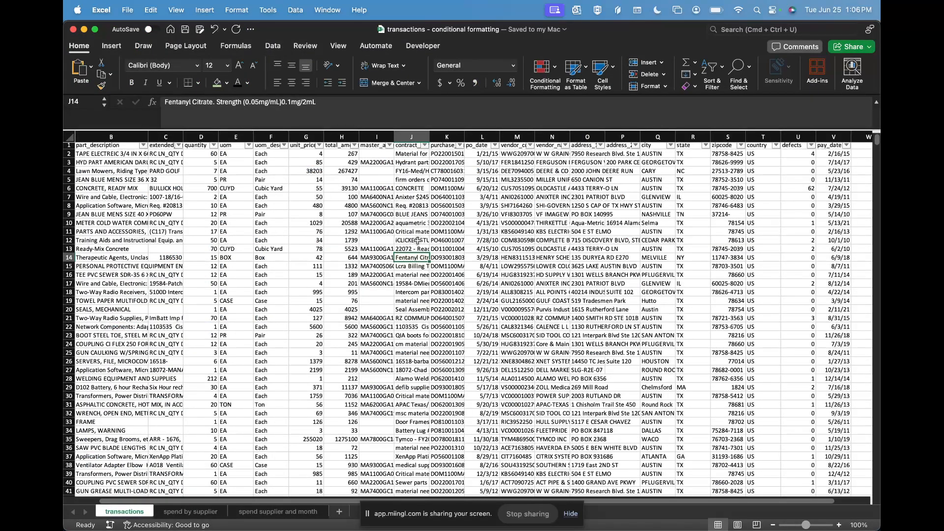
pyautogui.hotkey('ctrl', 'Home')
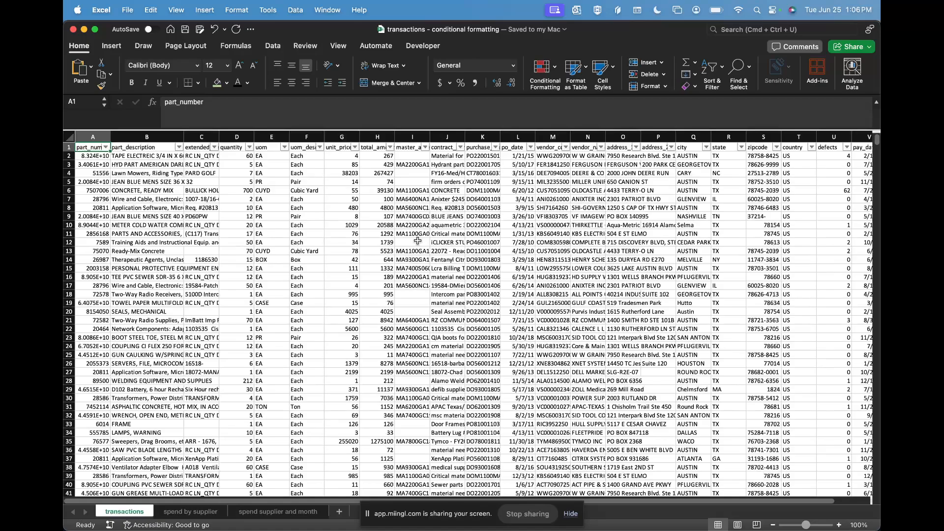
pyautogui.click(570, 514)
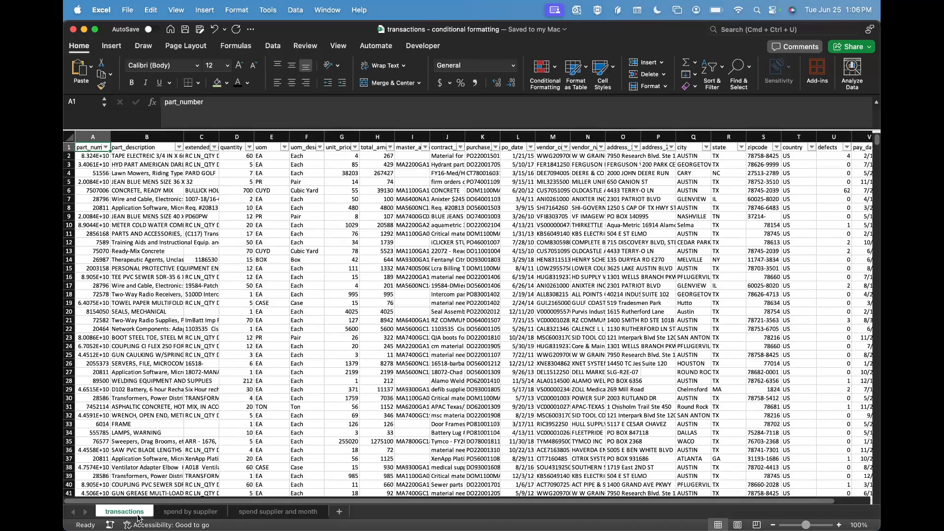
# - Look over the transactions sheet, including its part number and vendor code columns
pyautogui.hotkey('ctrl', 'pagedown')
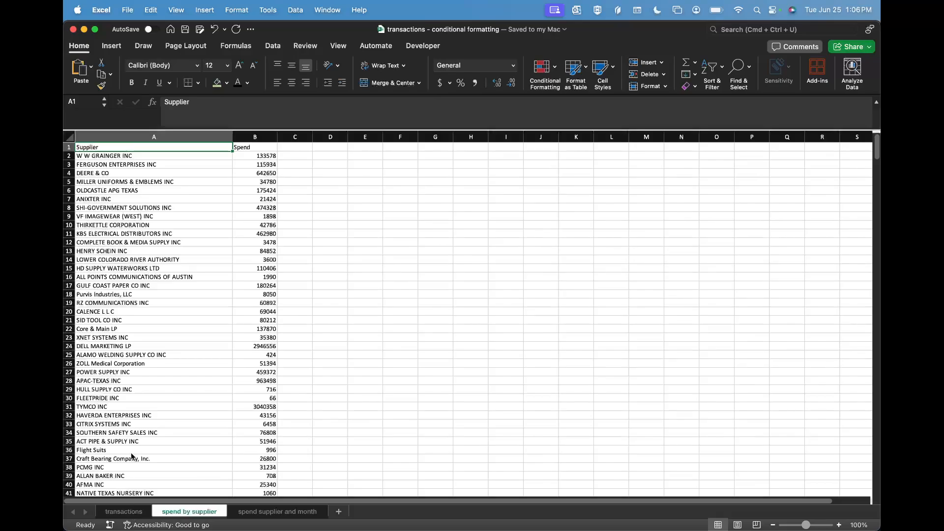
pyautogui.hotkey('ctrl', 'pageup')
pyautogui.click(146, 183)
pyautogui.press('Home')
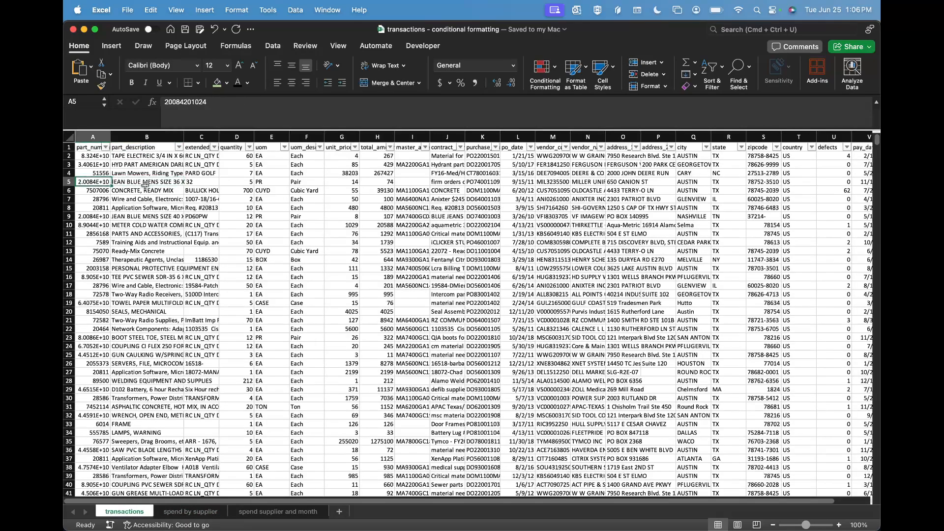
pyautogui.hotkey('ctrl', 'Up')
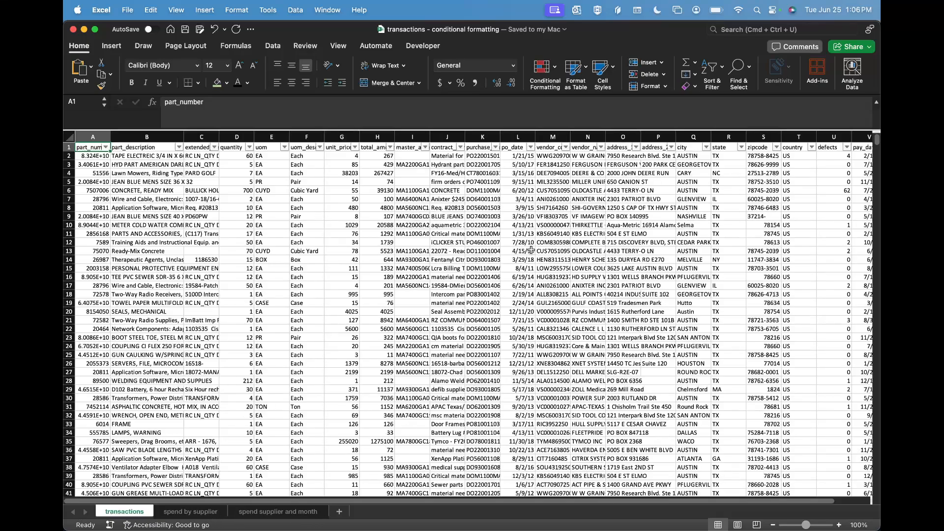
pyautogui.click(564, 182)
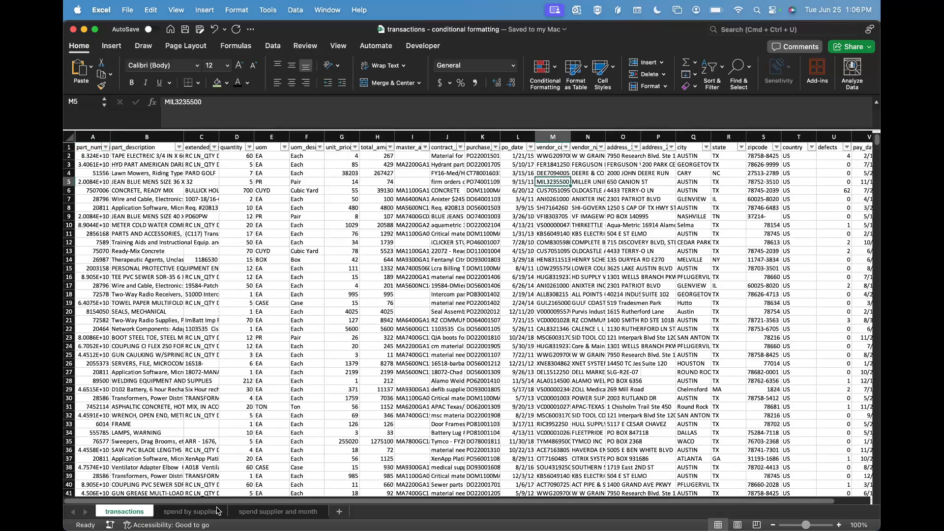
# - Examine the spend by supplier sheet, checking the Spend formula in B2 and the supplier list down to its last row
pyautogui.click(175, 295)
pyautogui.press('super+Up')
pyautogui.press('Right')
pyautogui.press('Down')
pyautogui.press('Down')
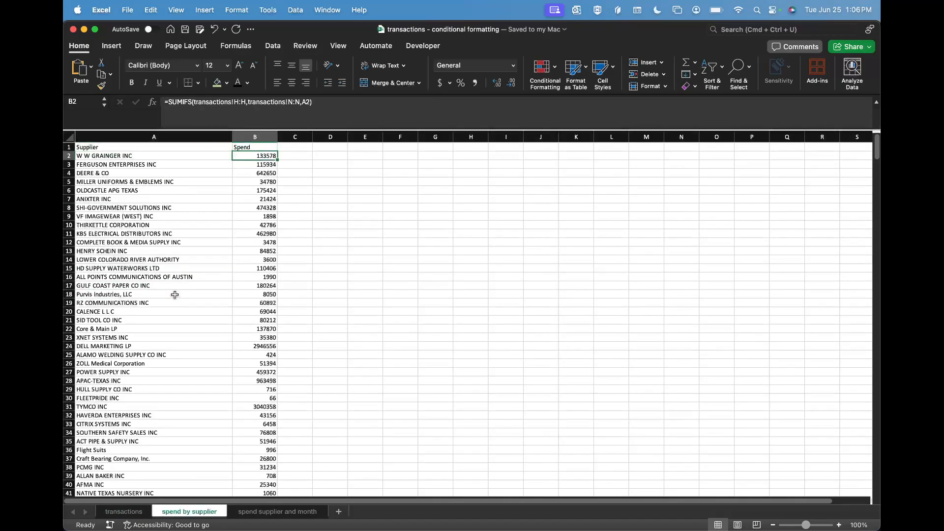
pyautogui.press('Left')
pyautogui.press('Down')
pyautogui.press('Down')
pyautogui.press('super+Down')
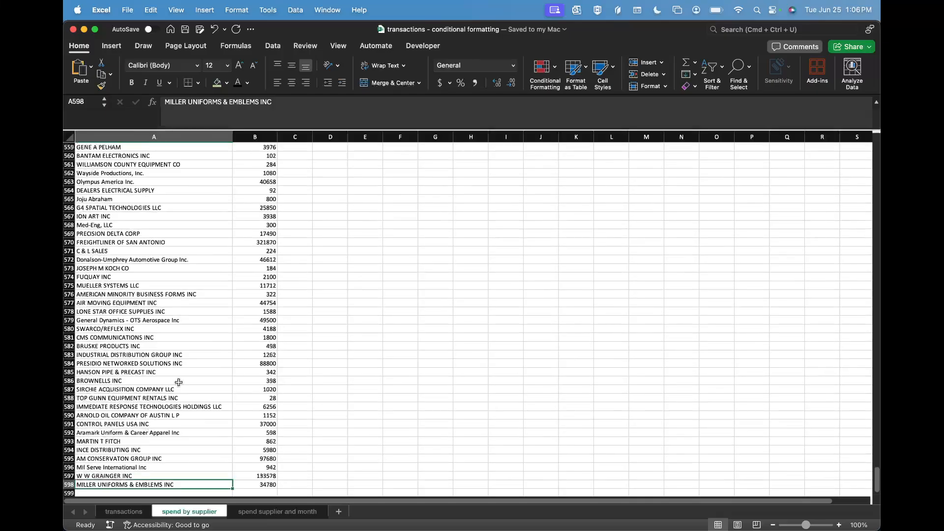
pyautogui.scroll(-5, 185, 396)
pyautogui.scroll(20, 184, 396)
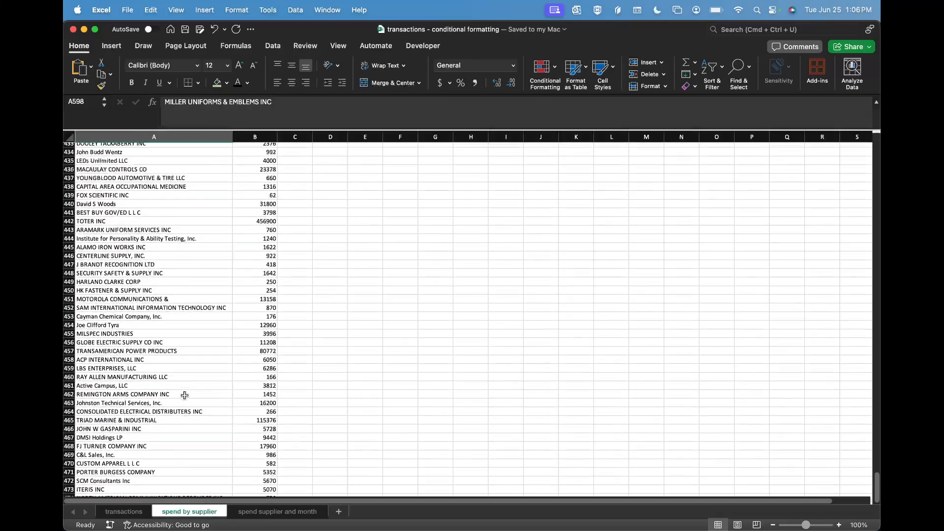
pyautogui.scroll(20, 185, 396)
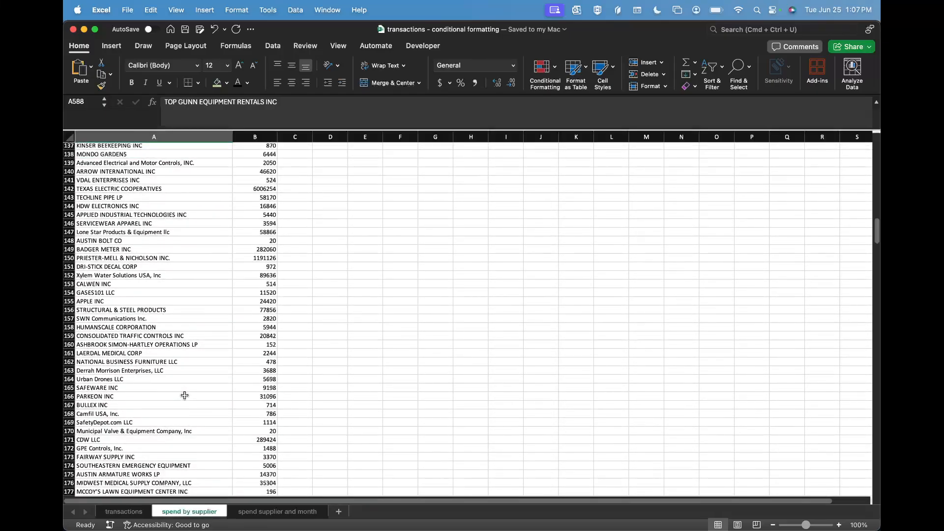
pyautogui.press('super+Up')
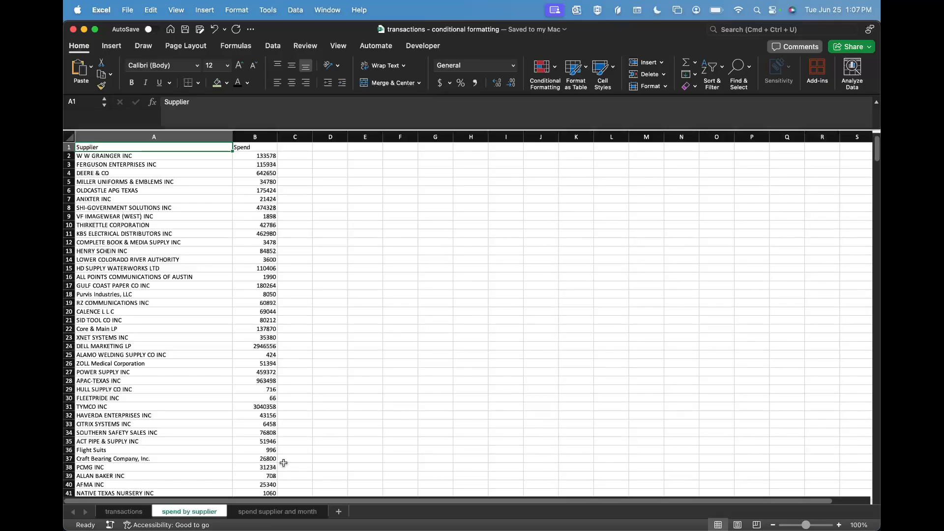
# - Examine the spend supplier and month sheet, from the year rows to the Total column
pyautogui.click(272, 515)
pyautogui.click(94, 149)
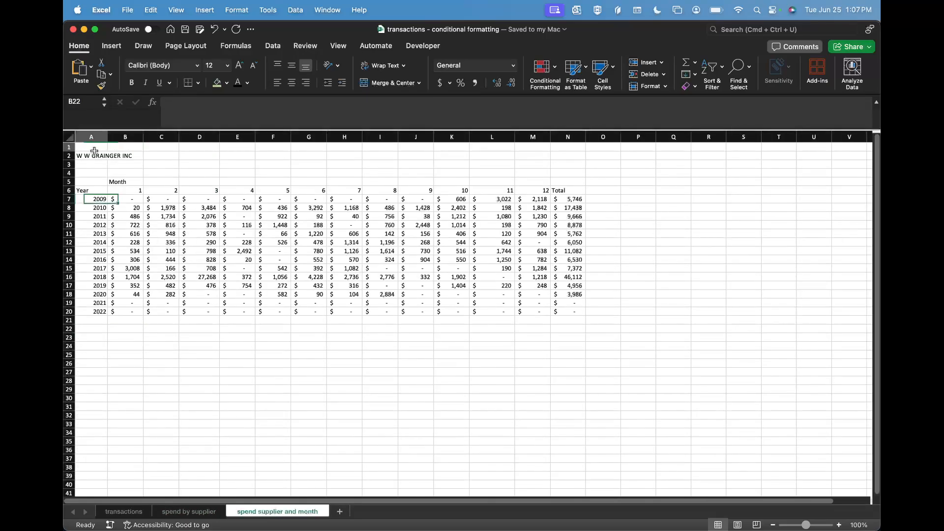
pyautogui.moveTo(93, 199); pyautogui.dragTo(107, 279)
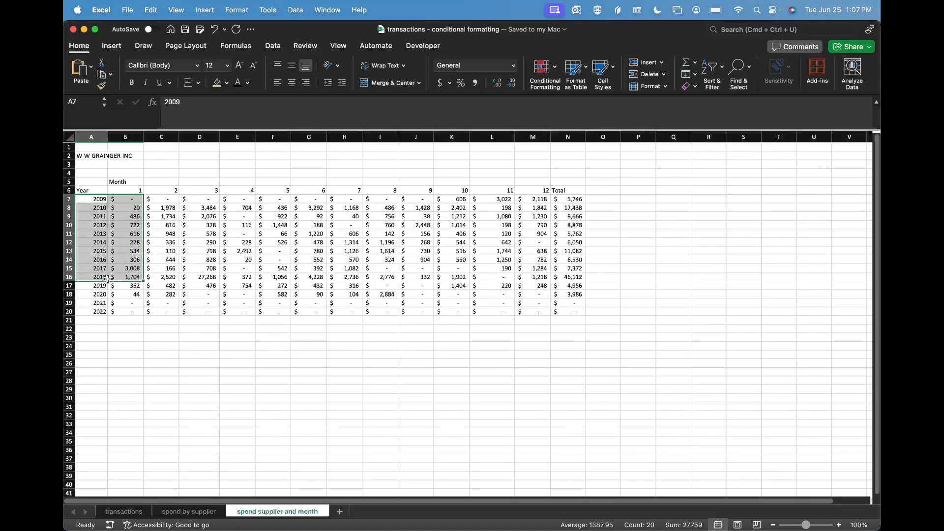
pyautogui.click(570, 309)
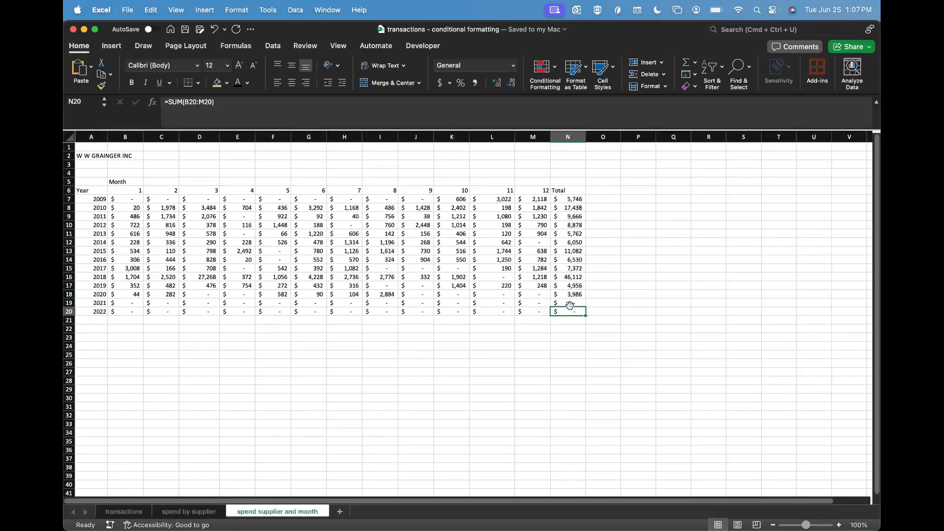
# - Review the SUMIFS formulas in cells B15 and B2 of the spend by supplier sheet
pyautogui.click(204, 515)
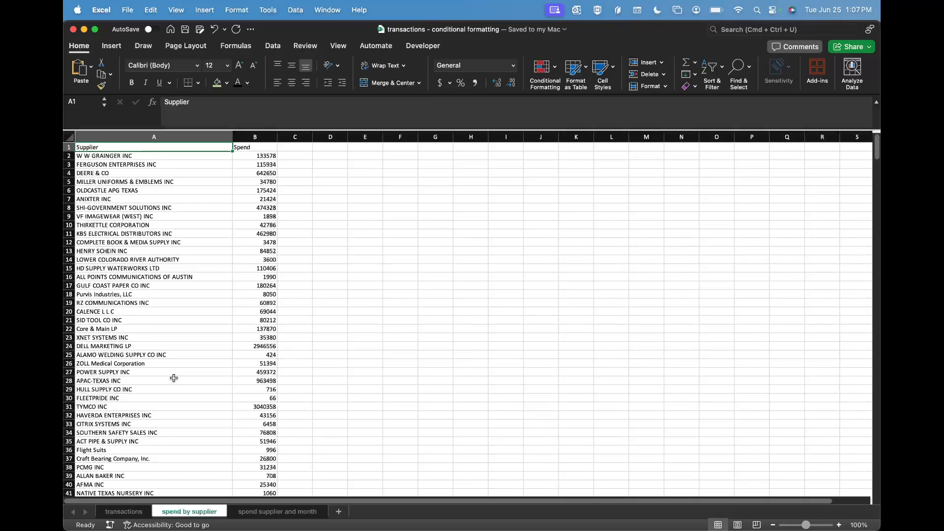
pyautogui.click(260, 266)
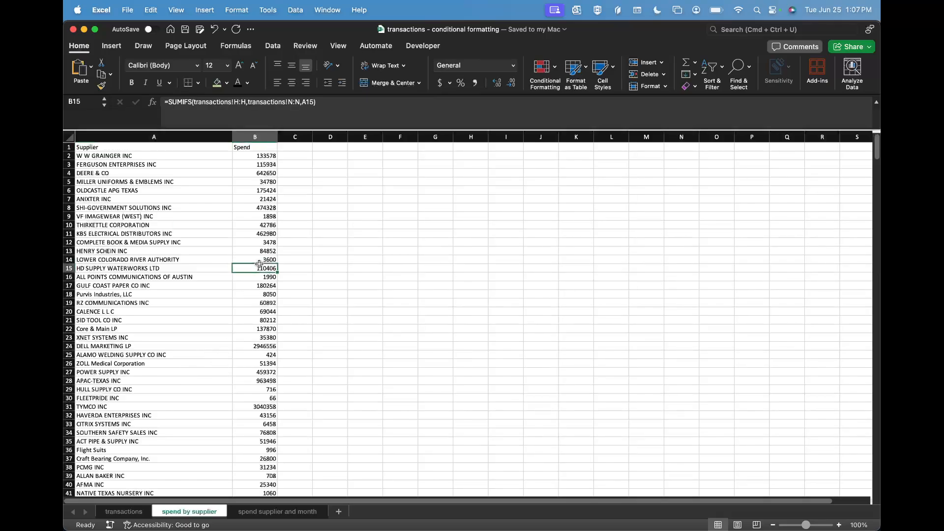
pyautogui.click(261, 157)
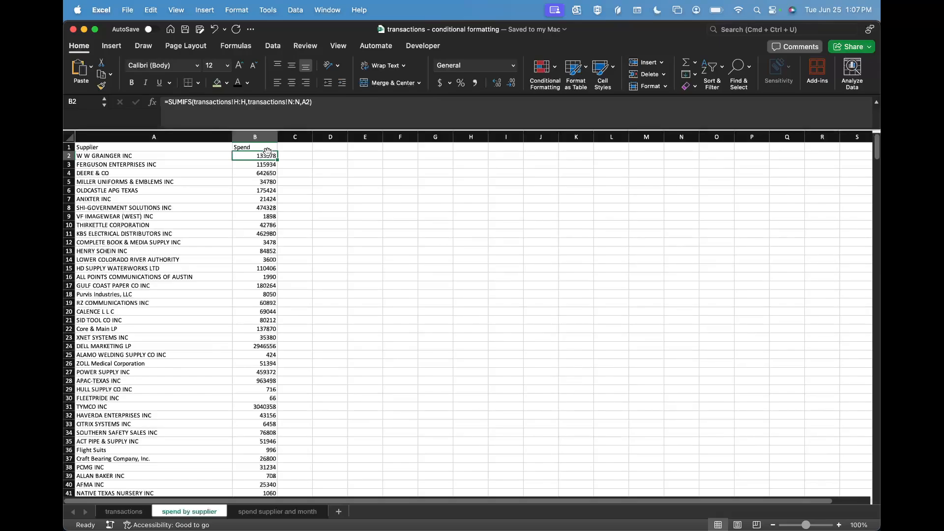
# - Open the event chat with the training file download in miingl in Chrome, and return to the Excel workbook
pyautogui.click(181, 521)
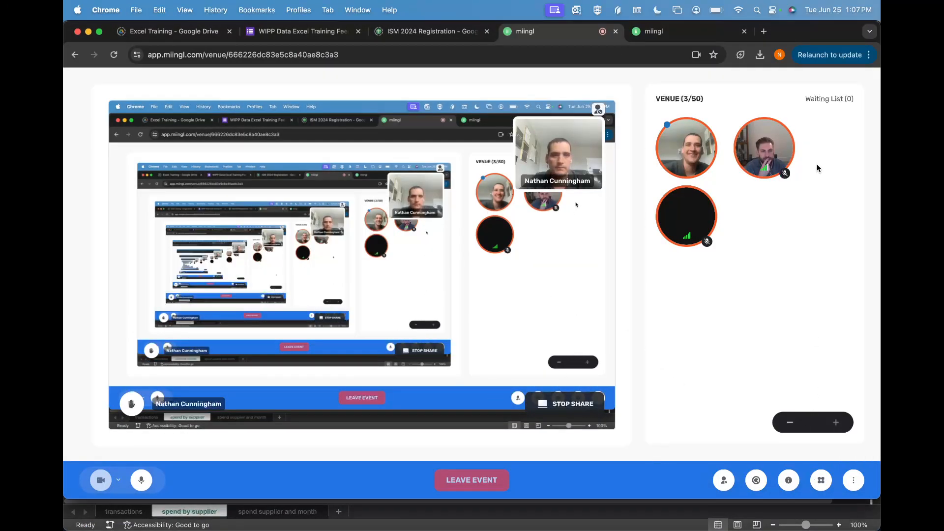
pyautogui.click(825, 481)
pyautogui.click(772, 444)
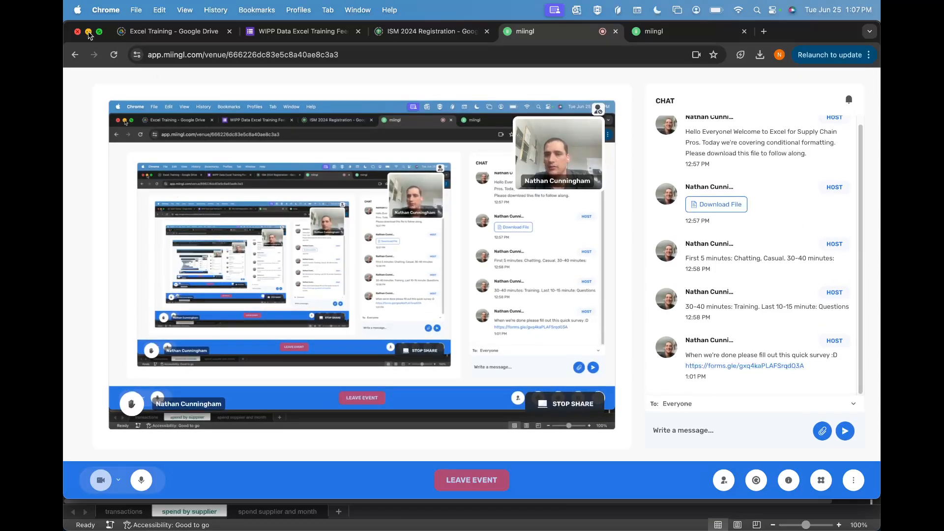
pyautogui.click(742, 516)
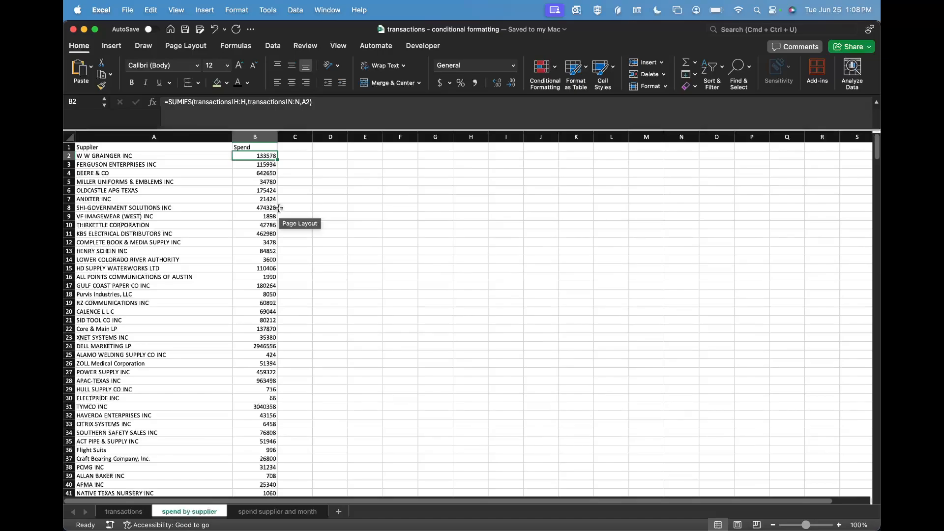
# - Compare the spend column on the spend by supplier sheet with the monthly spend table on the spend supplier and month sheet
pyautogui.click(266, 181)
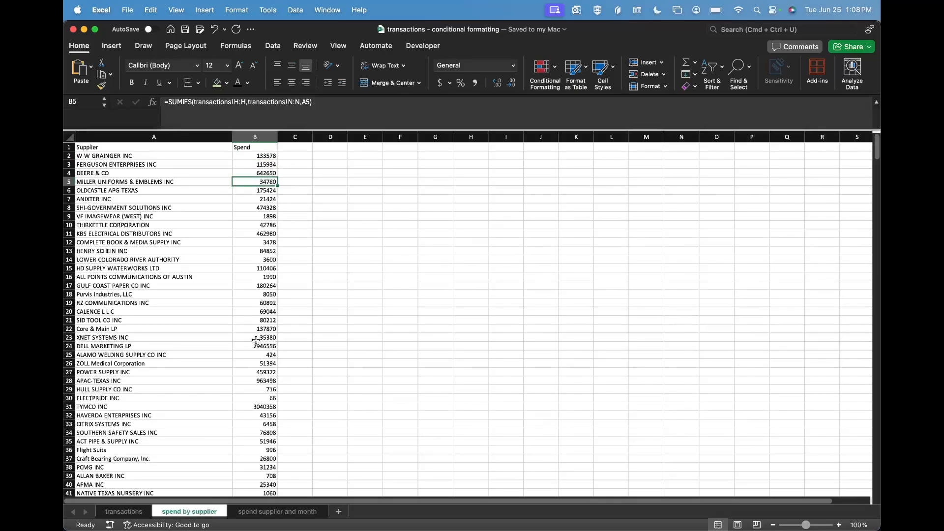
pyautogui.scroll(-5, 256, 340)
pyautogui.scroll(5, 266, 394)
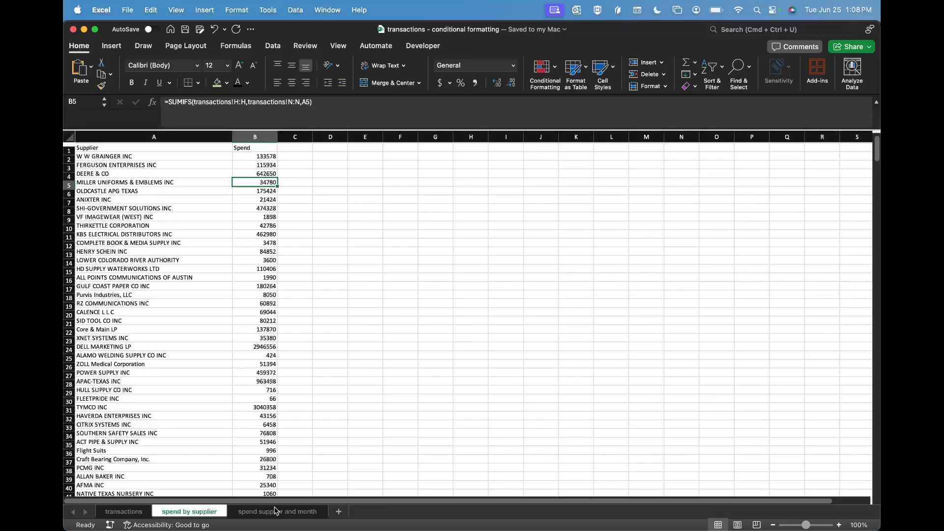
pyautogui.click(276, 511)
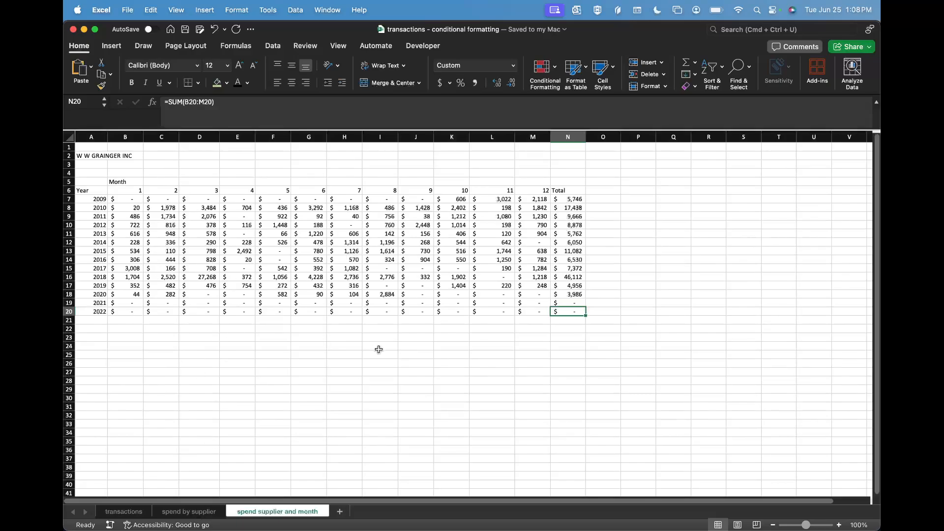
pyautogui.click(195, 512)
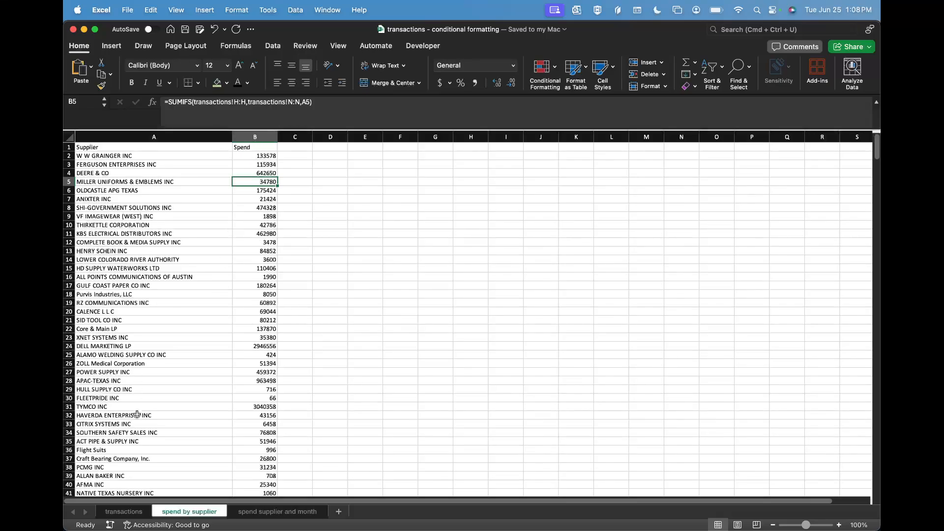
# - Start a Duplicate Values highlight rule on the whole Supplier column A of the spend by supplier sheet
pyautogui.click(196, 151)
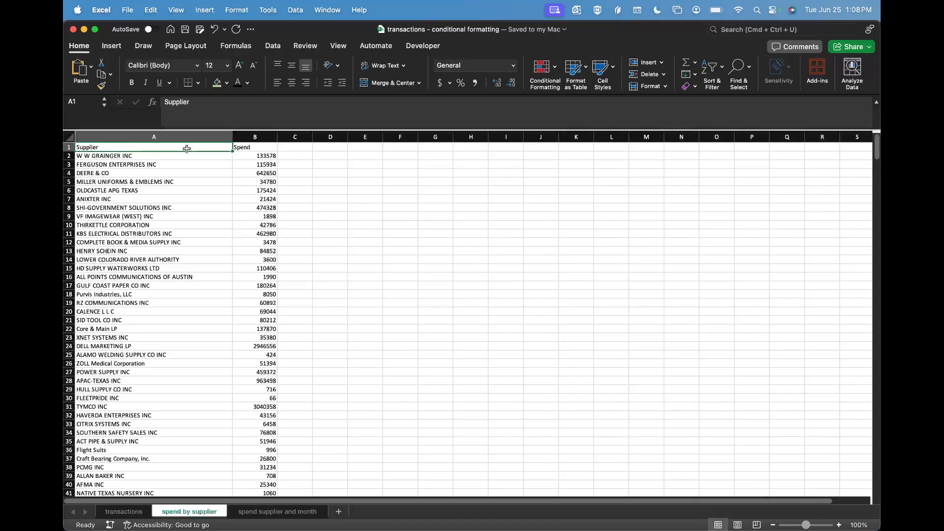
pyautogui.click(185, 141)
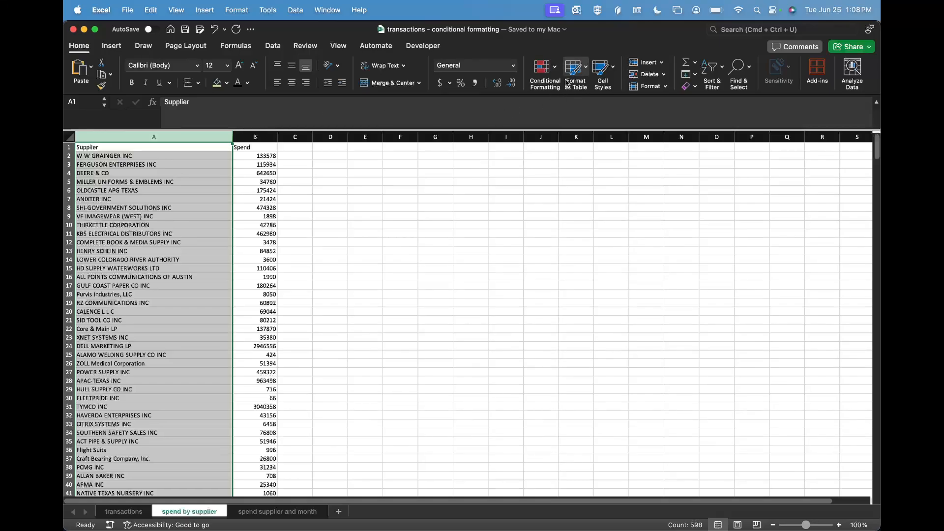
pyautogui.click(543, 71)
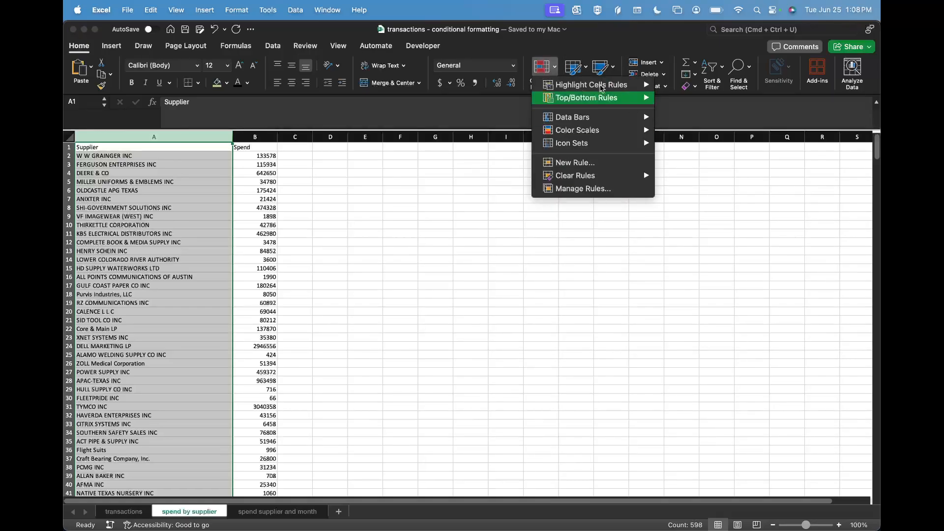
pyautogui.moveTo(561, 88)
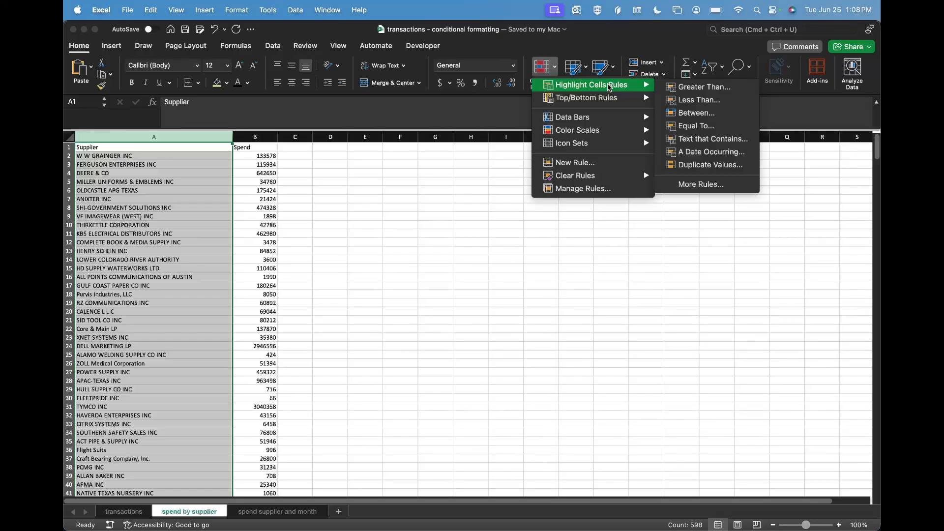
pyautogui.moveTo(602, 102)
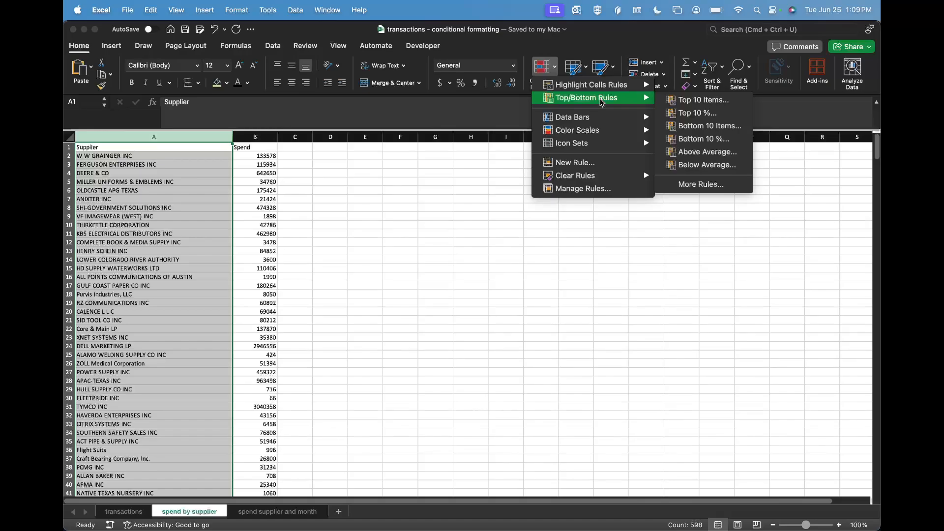
pyautogui.moveTo(592, 121)
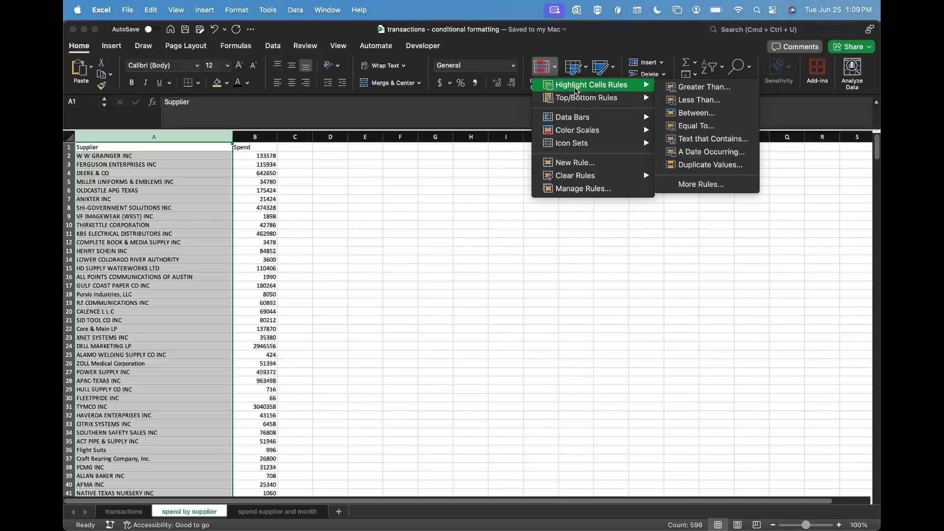
pyautogui.click(707, 170)
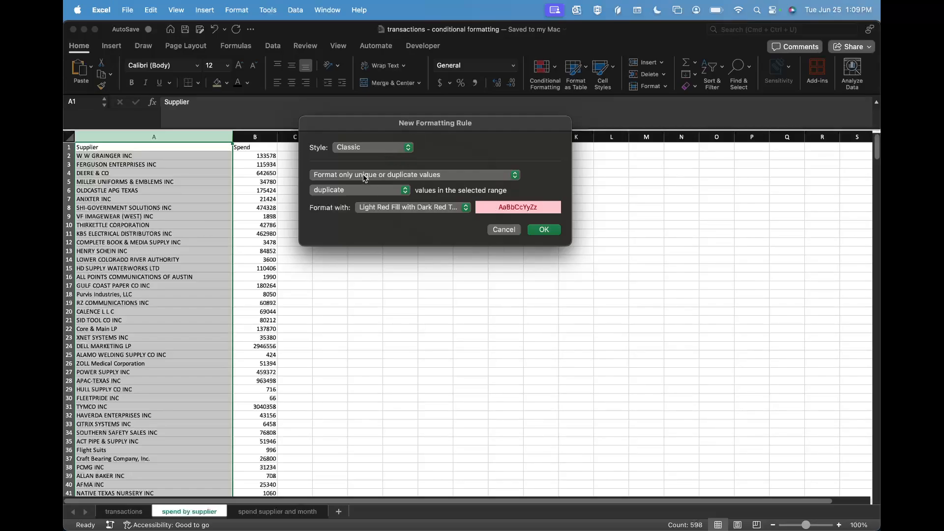
# - Try the yellow and green fill presets, and apply Light Red Fill with Dark Red Text to the duplicate supplier values
pyautogui.click(377, 210)
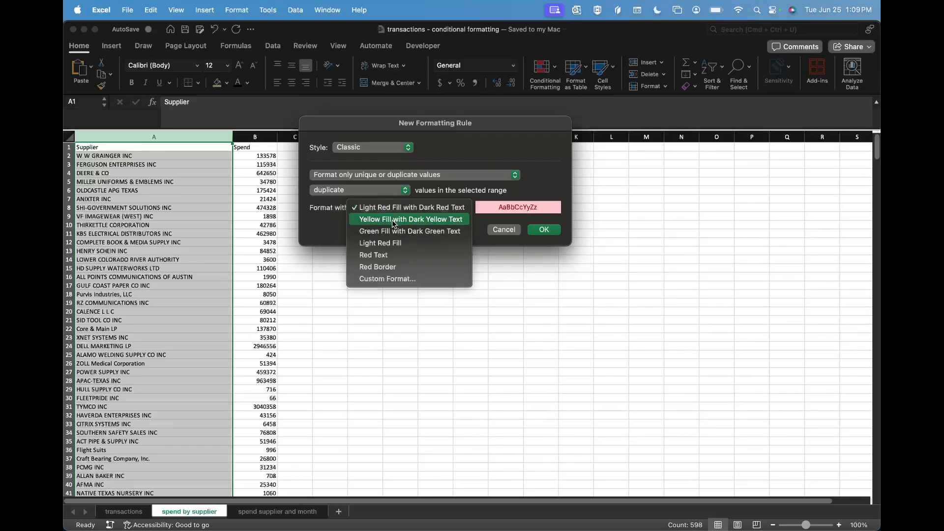
pyautogui.click(384, 220)
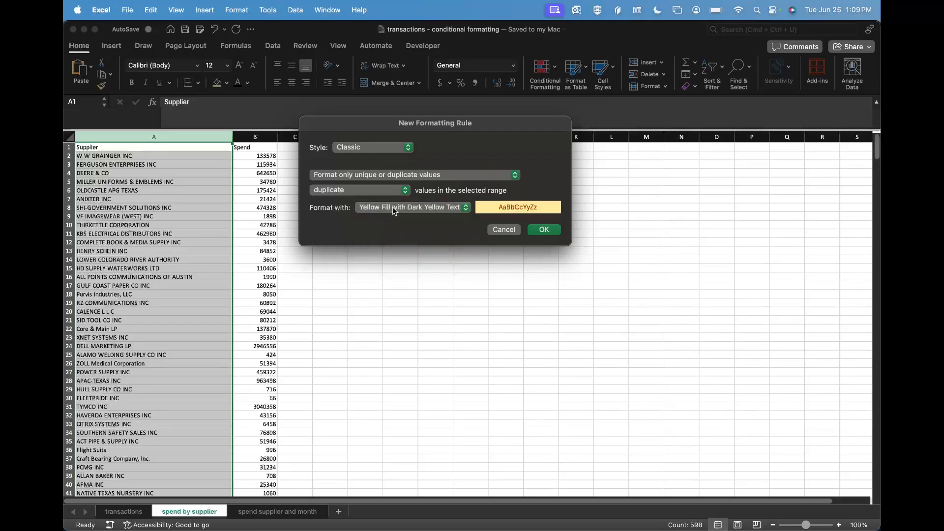
pyautogui.click(393, 207)
pyautogui.click(393, 221)
pyautogui.click(389, 209)
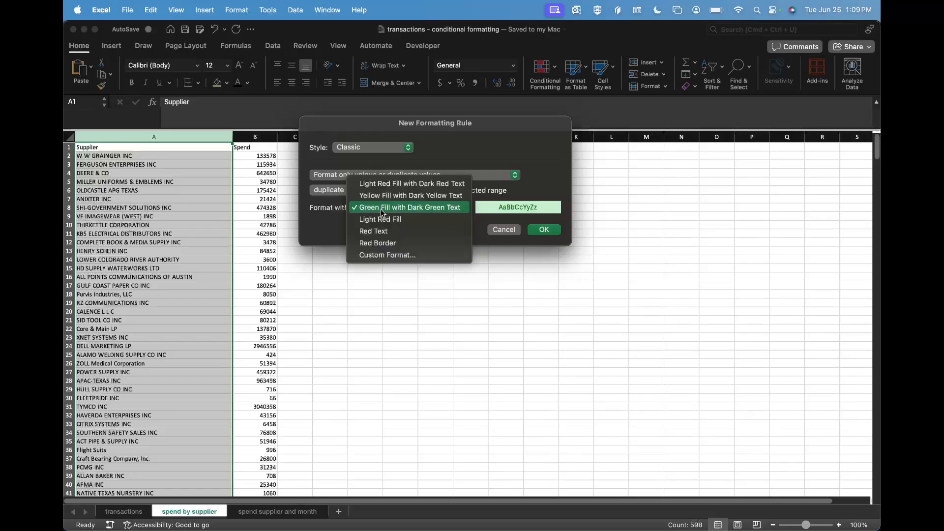
pyautogui.click(378, 184)
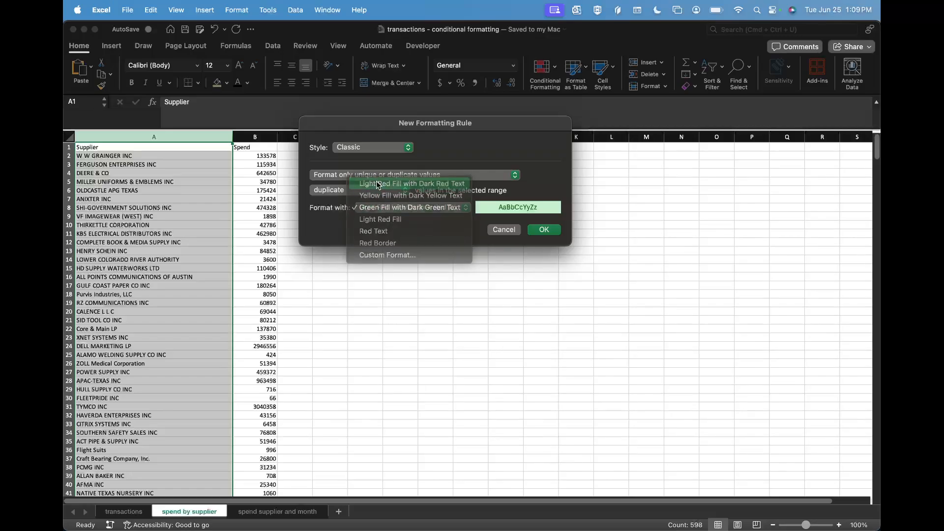
pyautogui.click(541, 231)
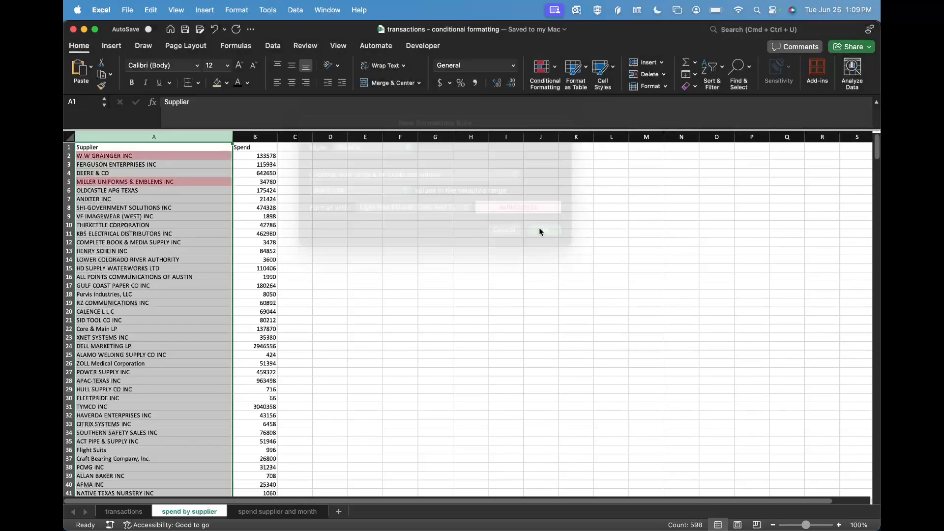
# - Check the highlighted duplicate supplier names in cells A2 and A5
pyautogui.click(196, 157)
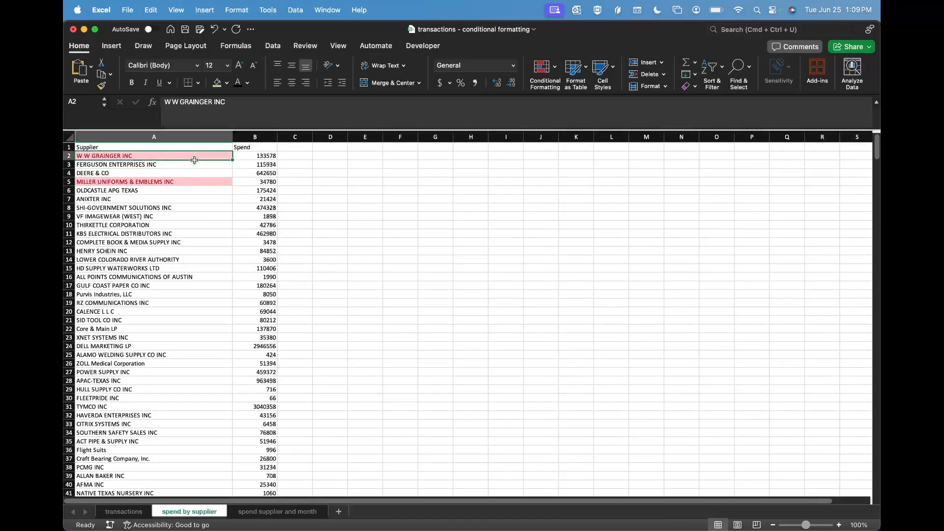
pyautogui.keyDown('super'); pyautogui.click(189, 182); pyautogui.keyUp('super')
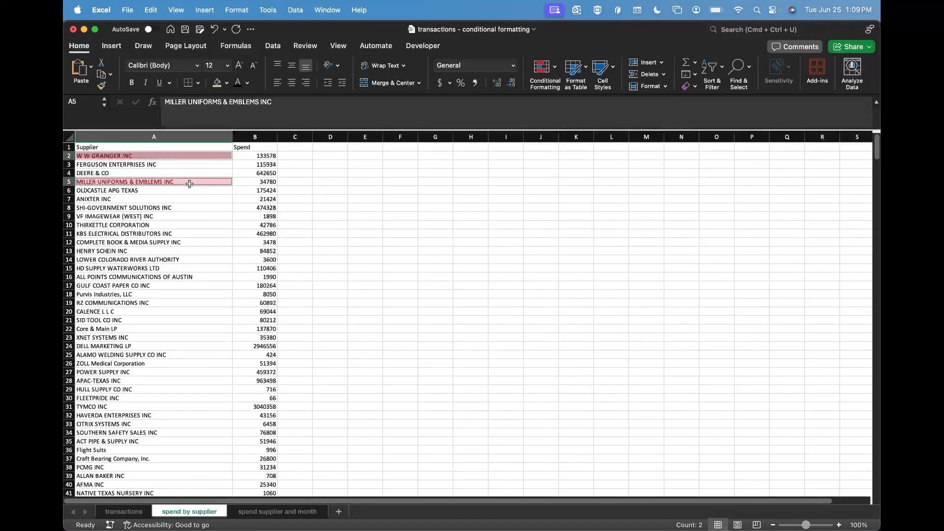
pyautogui.click(188, 154)
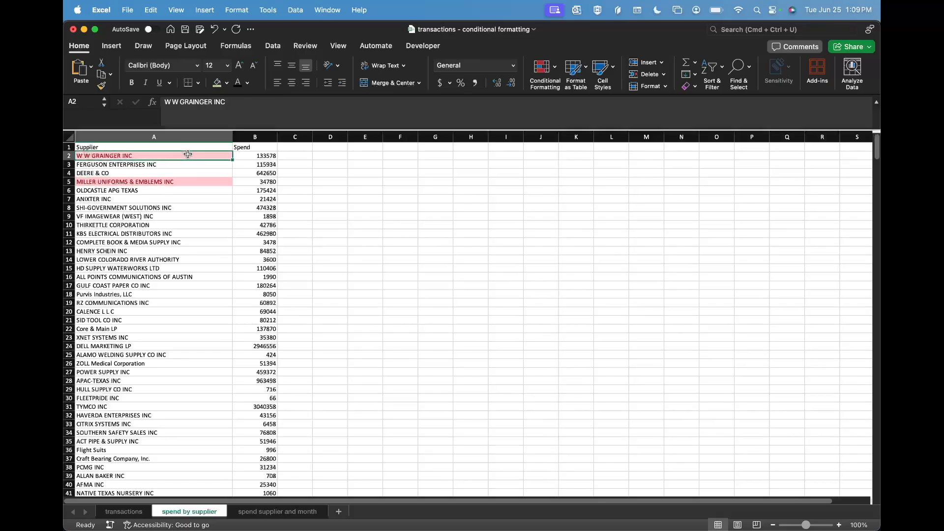
# - Total the Spend column in cell E1 with =SUM(B:B) and format it as dollars without decimals
pyautogui.click(378, 147)
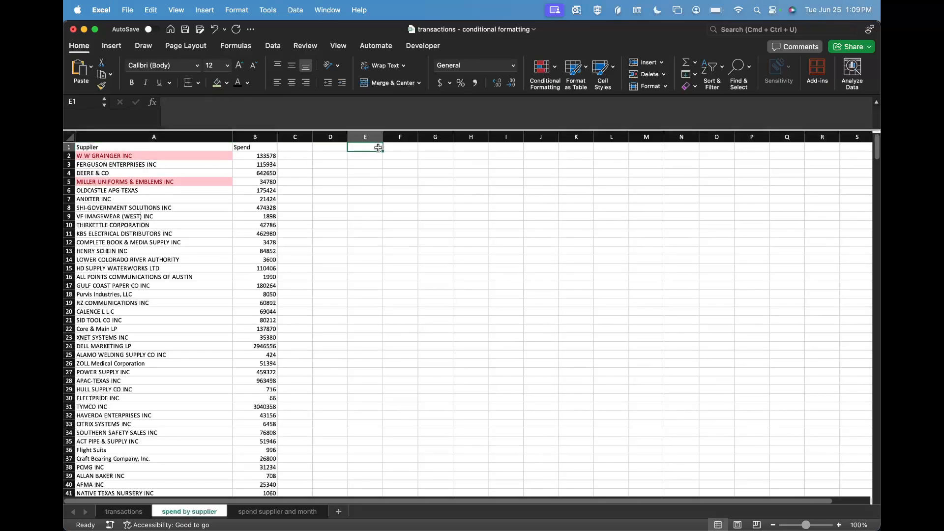
pyautogui.write('=SUM(')
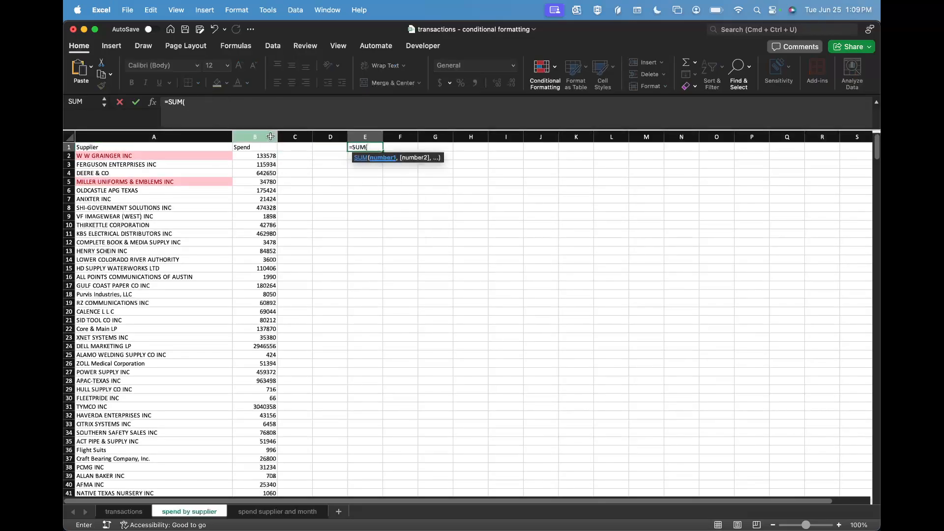
pyautogui.click(271, 140)
pyautogui.press('Return')
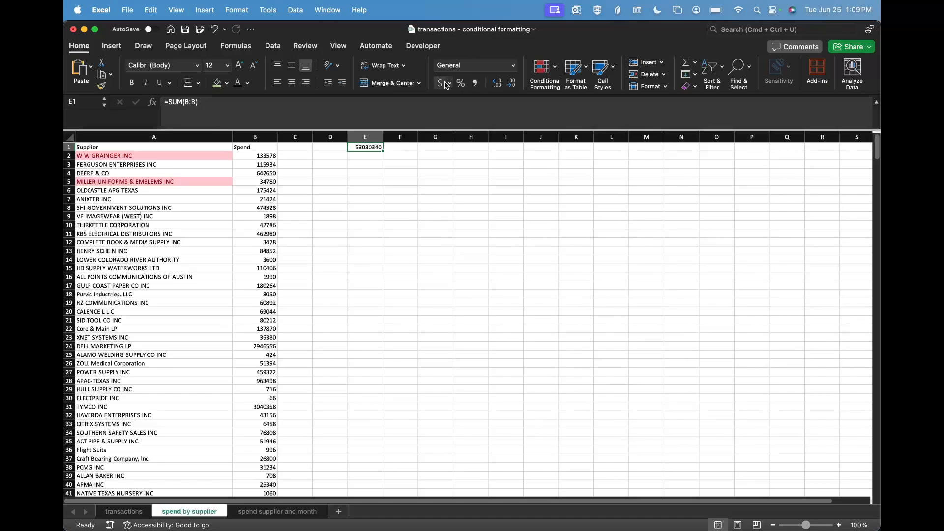
pyautogui.click(440, 83)
pyautogui.click(512, 82)
pyautogui.click(511, 83)
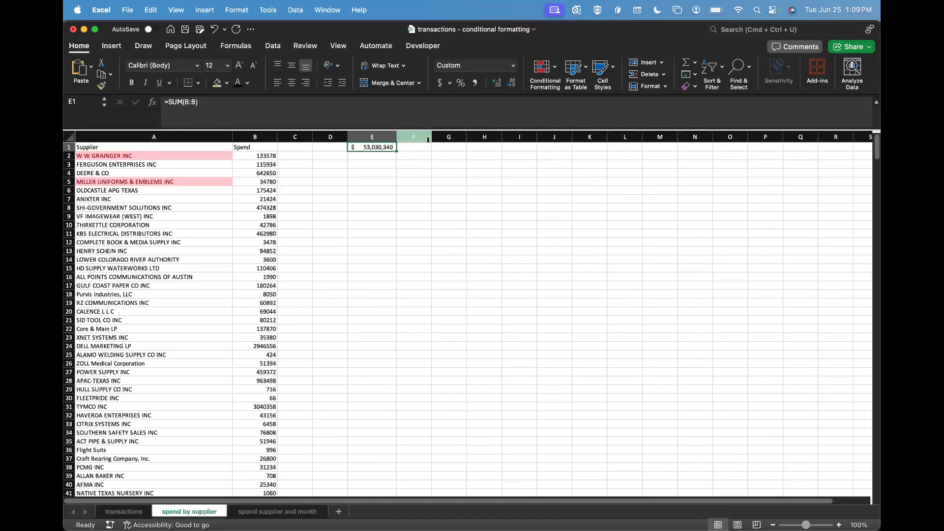
# - Check the spend amounts beside the highlighted suppliers in rows 2 and 5
pyautogui.moveTo(199, 155); pyautogui.dragTo(247, 181)
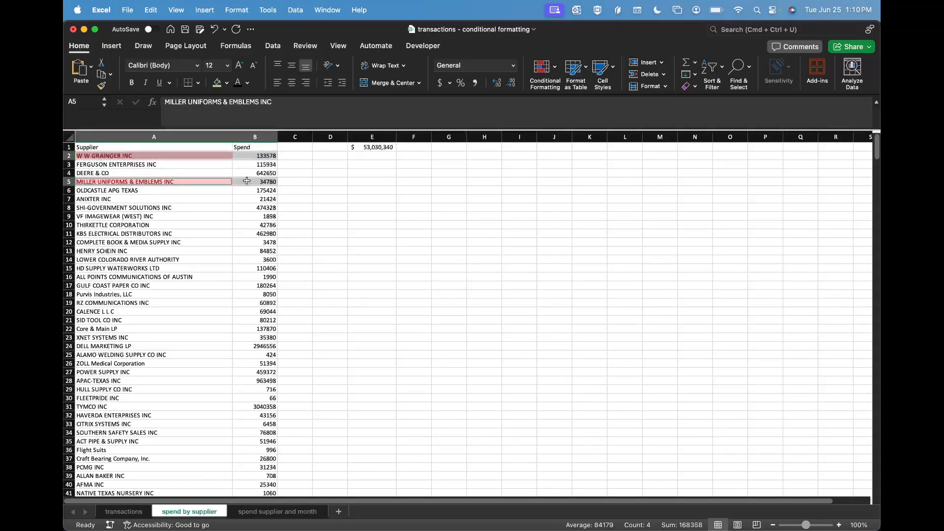
pyautogui.click(246, 181)
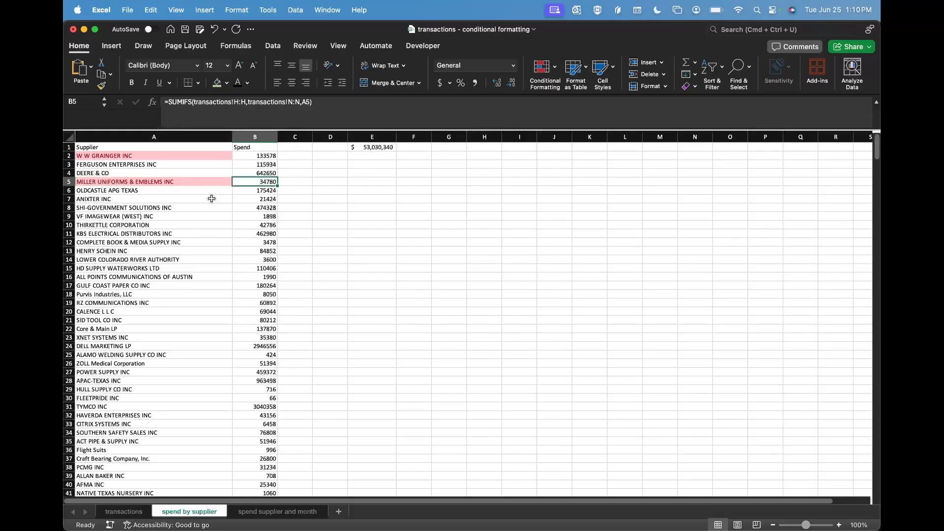
pyautogui.click(212, 198)
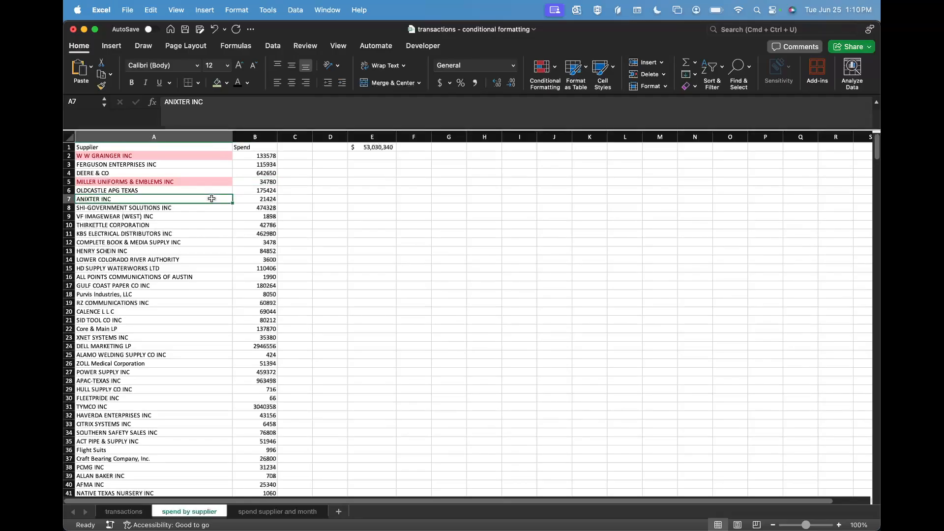
# - Examine the highlighted duplicate suppliers and their spend amounts at the end of the list, in rows 597 and 598
pyautogui.scroll(-20, 212, 198)
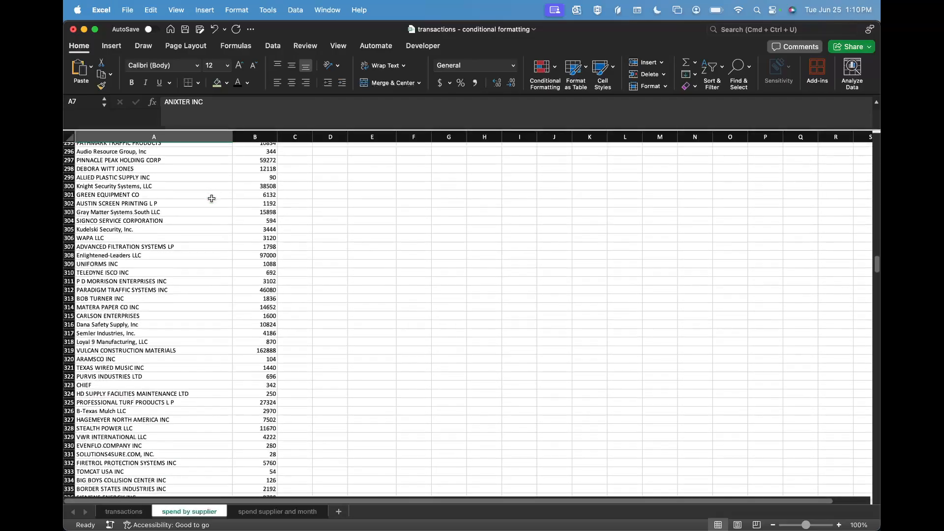
pyautogui.scroll(-20, 212, 198)
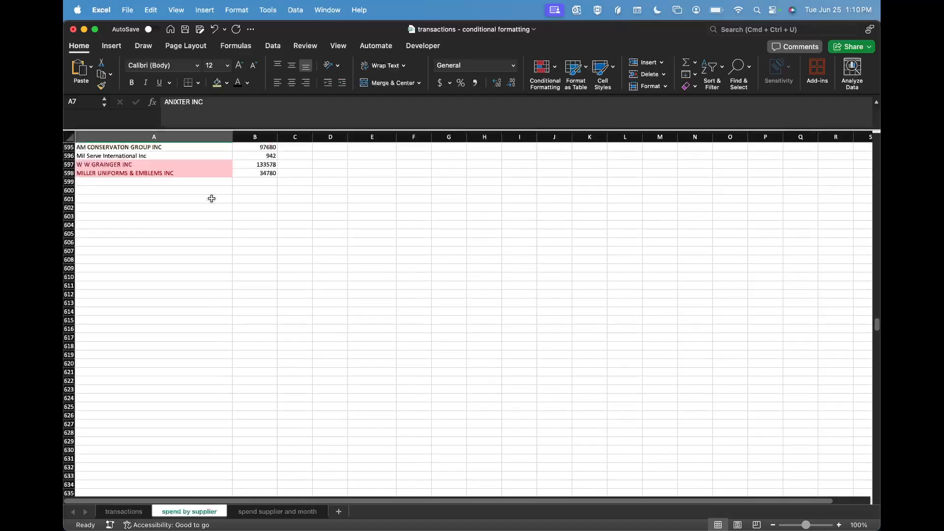
pyautogui.scroll(2, 211, 198)
pyautogui.moveTo(190, 220); pyautogui.dragTo(252, 229)
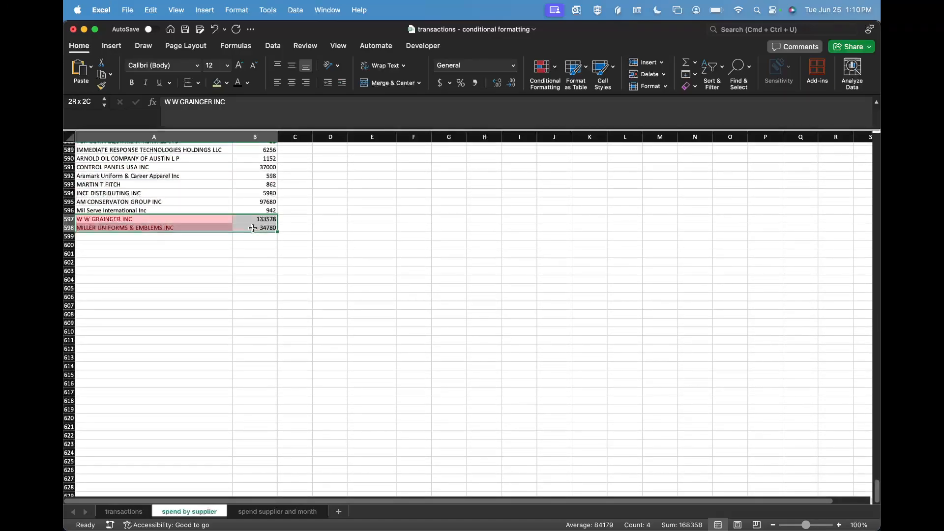
pyautogui.click(224, 228)
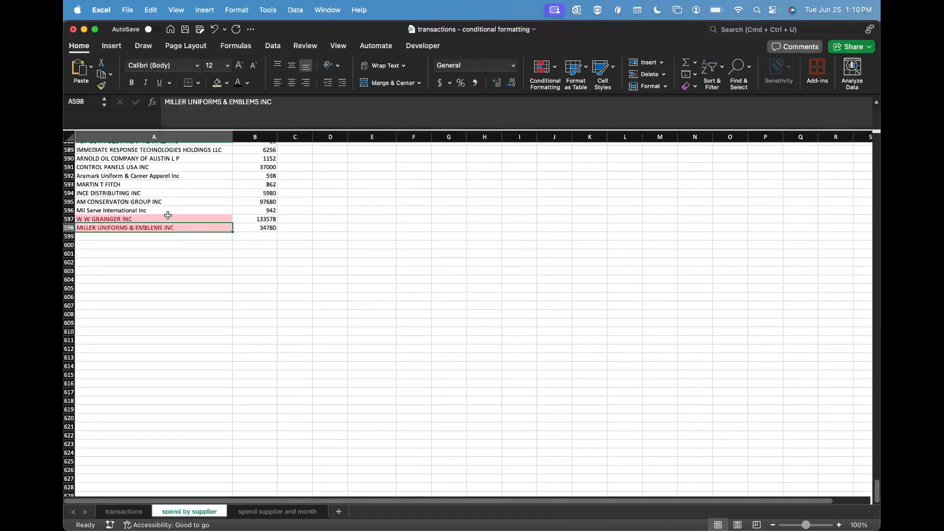
pyautogui.moveTo(167, 214); pyautogui.dragTo(255, 224)
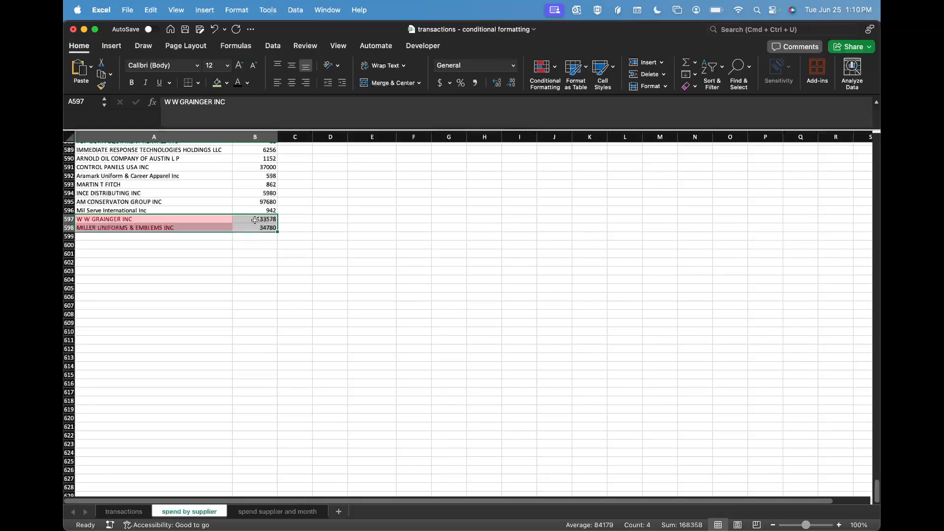
pyautogui.click(255, 220)
pyautogui.press('Left')
pyautogui.hotkey('shift', 'Right')
pyautogui.hotkey('shift', 'Down')
pyautogui.press('Down')
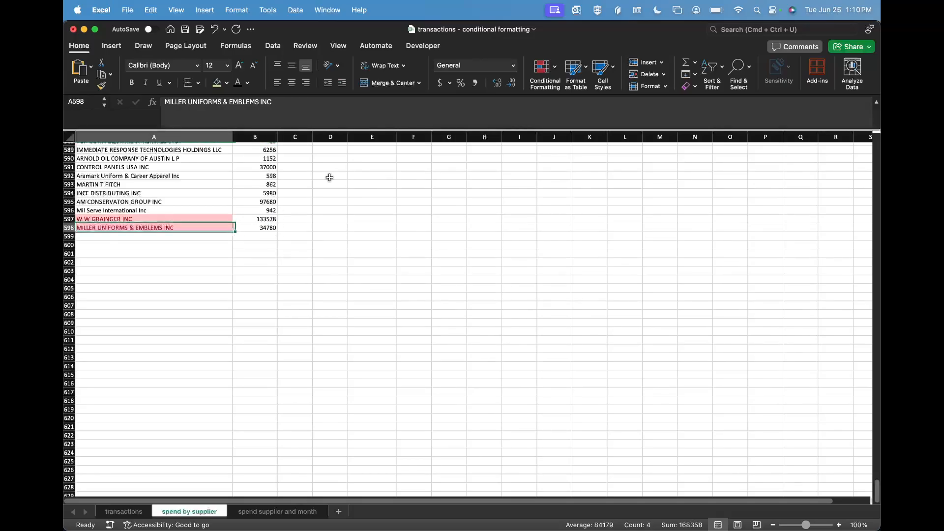
# - Return to the Supplier header in A1 and turn on filtering for the Supplier and Spend columns
pyautogui.press('super+Up')
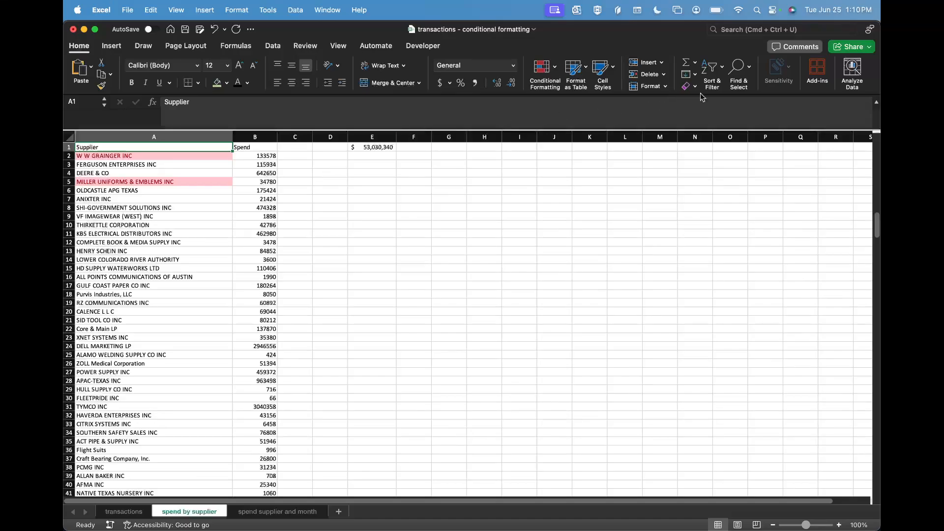
pyautogui.click(713, 69)
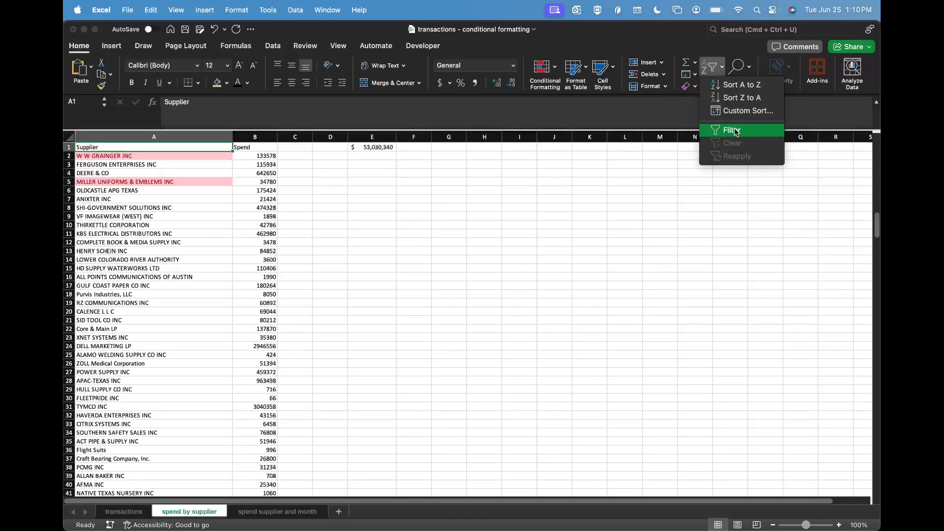
pyautogui.click(692, 30)
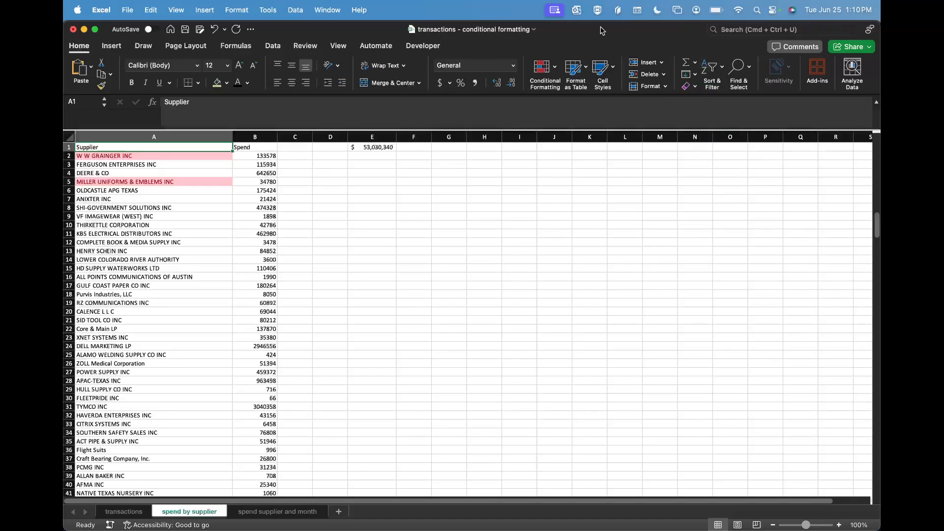
pyautogui.click(713, 69)
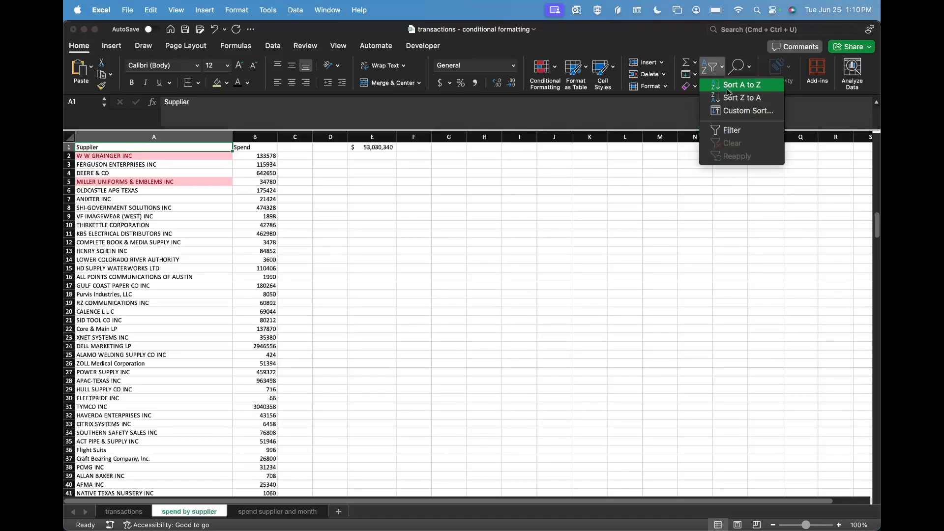
pyautogui.click(723, 132)
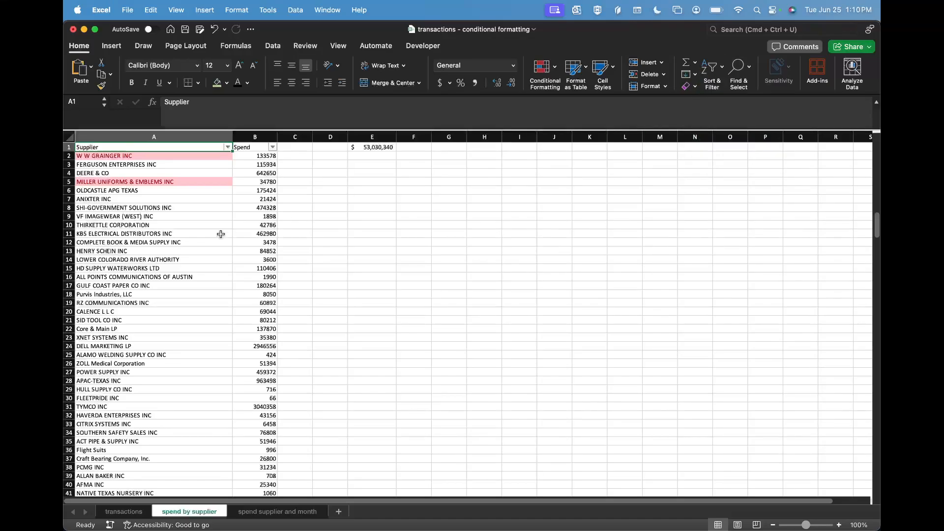
# - Enter the shortcut note "Ctrl+Shift+L" in cell F4
pyautogui.click(172, 173)
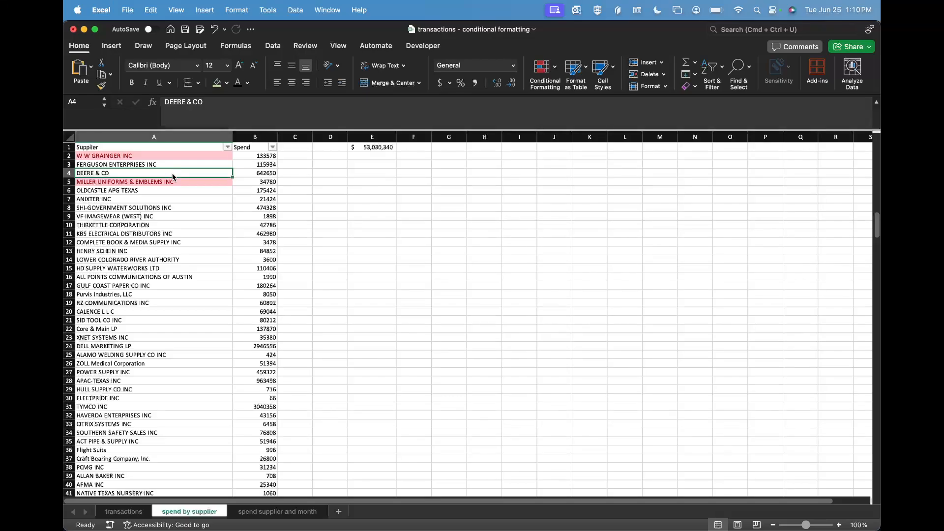
pyautogui.press('Right')
pyautogui.press('Right')
pyautogui.press('Right')
pyautogui.press('Right')
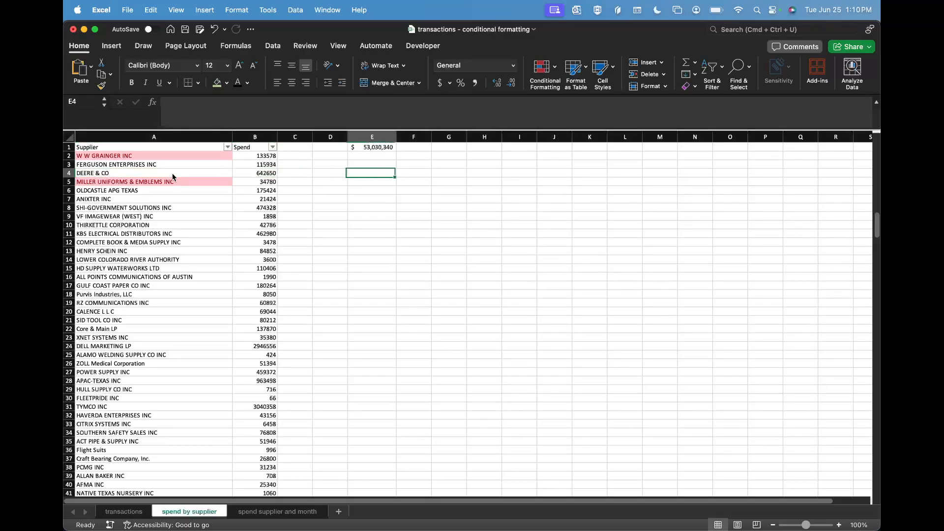
pyautogui.press('Right')
pyautogui.write('Ctrl_+')
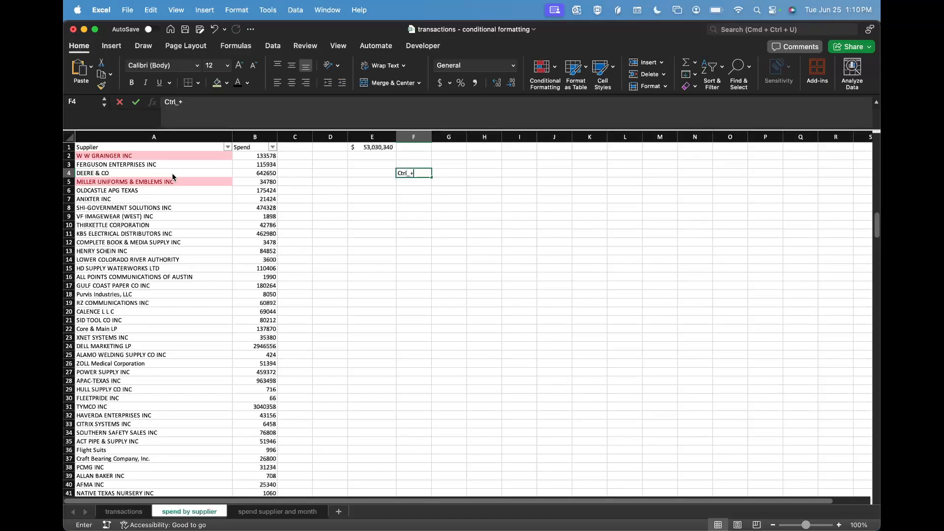
pyautogui.press('BackSpace')
pyautogui.press('BackSpace')
pyautogui.write('+Shift+')
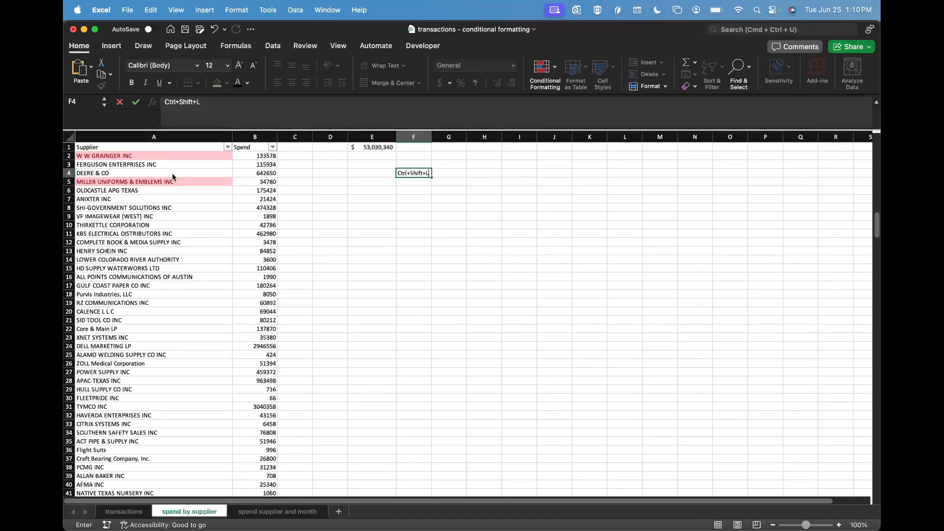
pyautogui.write('L')
pyautogui.press('Left')
# - Return to the supplier list and toggle the filters on the Supplier and Spend columns off and on repeatedly
pyautogui.press('Left')
pyautogui.press('Left')
pyautogui.press('Left')
pyautogui.press('Left')
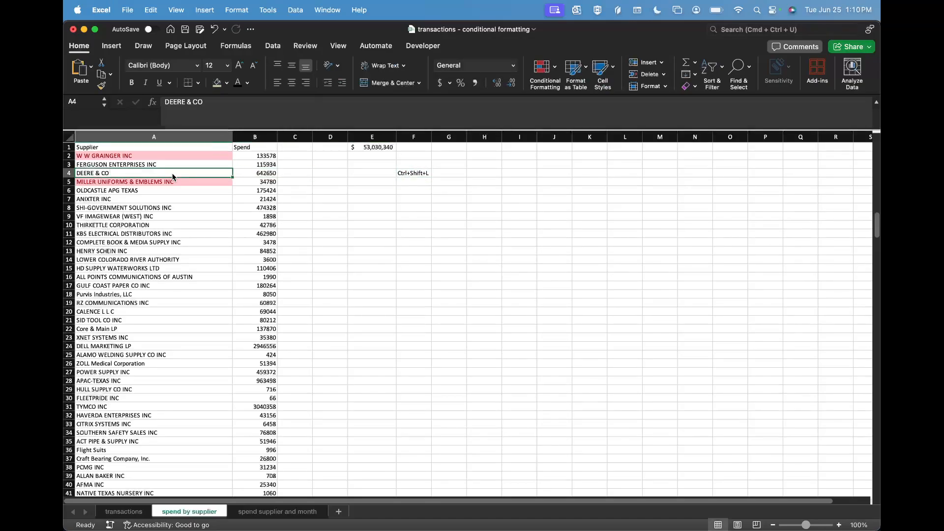
pyautogui.hotkey('ctrl', 'shift', 'l')
pyautogui.hotkey('ctrl', 'shift', 'l')
pyautogui.hotkey('ctrl', 'shift', 'l')
pyautogui.hotkey('ctrl', 'shift', 'l')
pyautogui.hotkey('ctrl', 'shift', 'l')
pyautogui.hotkey('ctrl', 'shift', 'l')
pyautogui.hotkey('ctrl', 'shift', 'l')
pyautogui.hotkey('ctrl', 'shift', 'l')
pyautogui.hotkey('ctrl', 'shift', 'l')
# - Look through the Highlight Cells Rules options of Conditional Formatting for the Supplier column without applying one
pyautogui.click(184, 155)
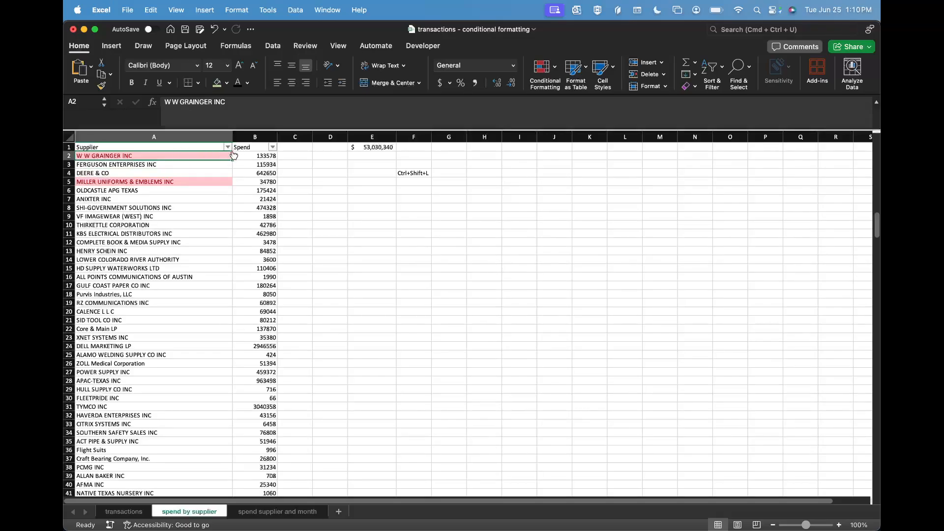
pyautogui.click(224, 137)
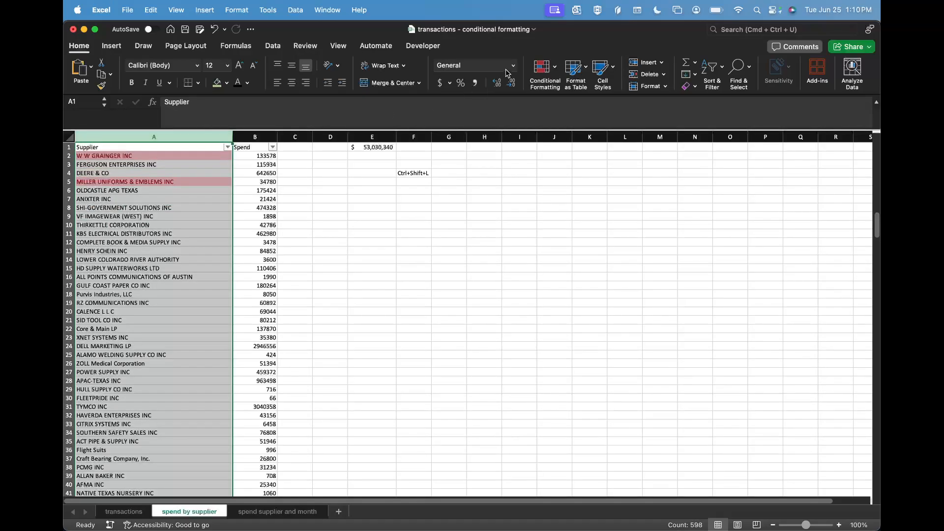
pyautogui.click(543, 69)
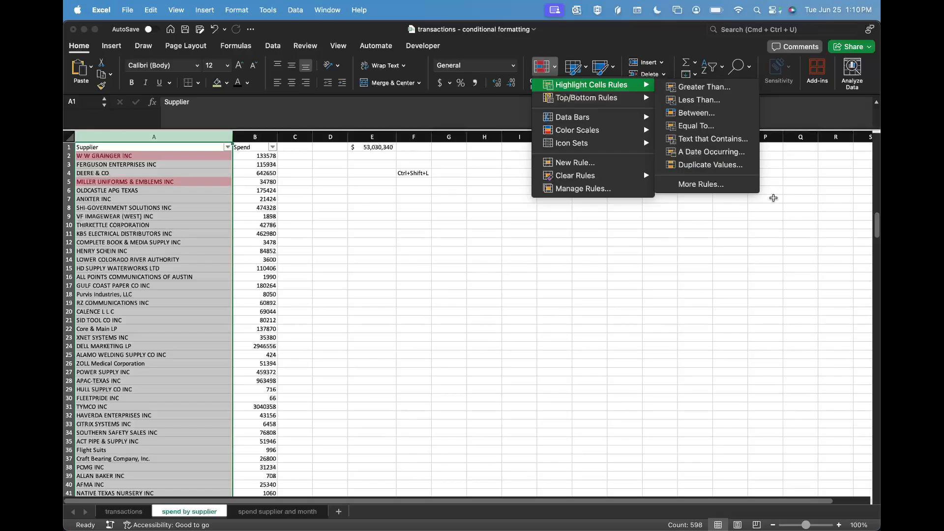
pyautogui.click(170, 188)
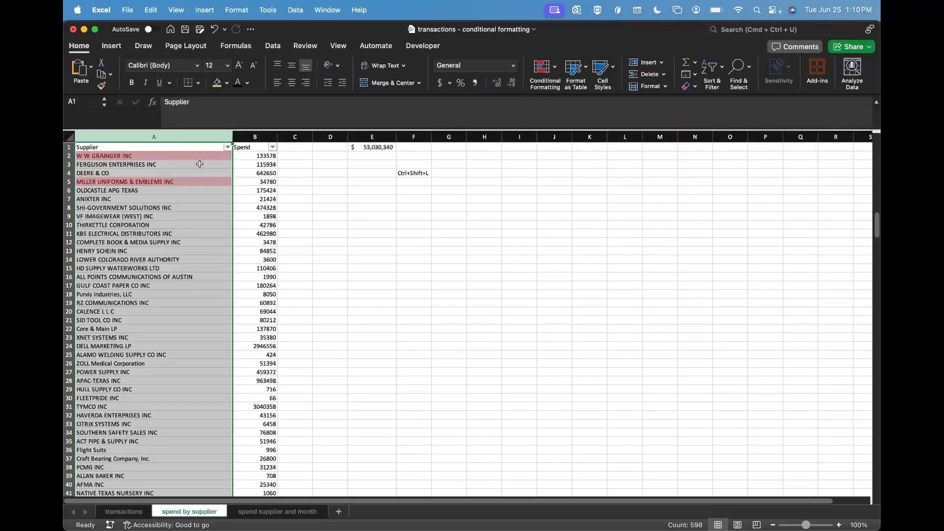
# - Filter the Supplier column by the Rose cell color so only the highlighted duplicates are listed
pyautogui.click(228, 150)
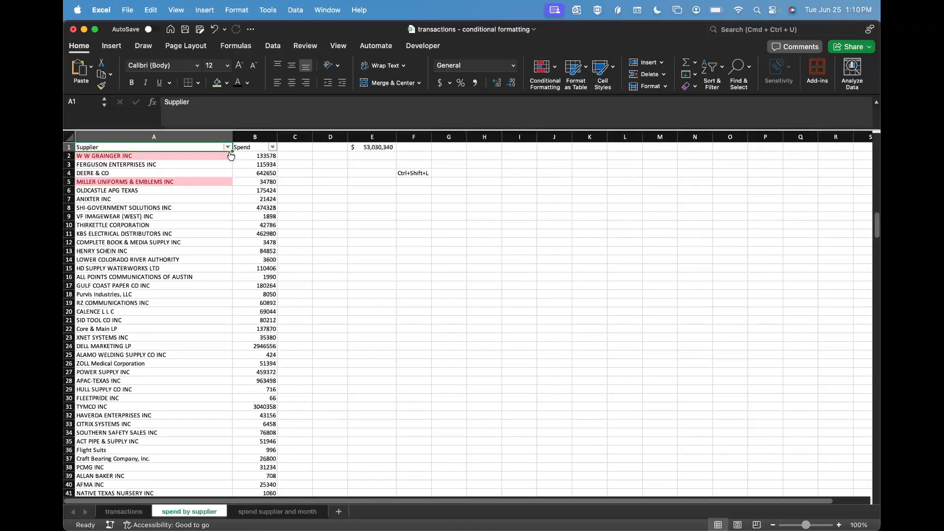
pyautogui.click(229, 147)
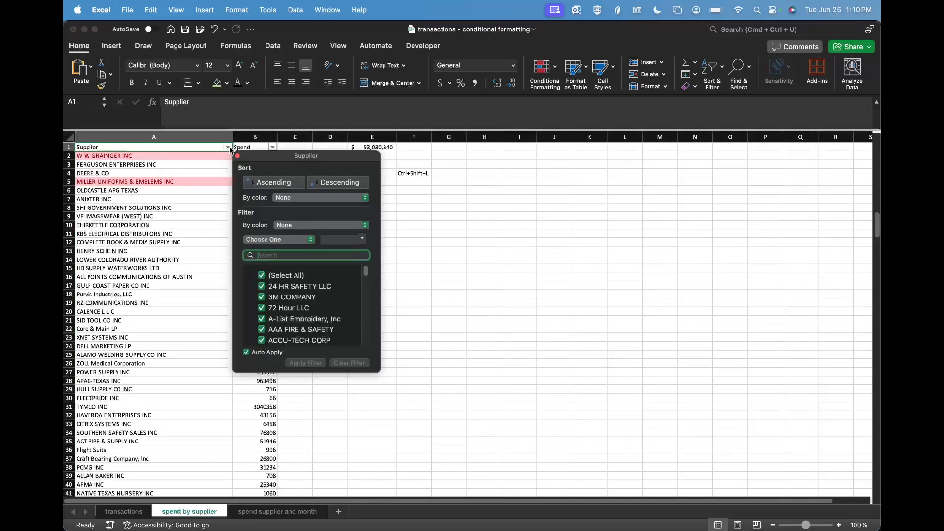
pyautogui.click(285, 227)
pyautogui.moveTo(295, 236)
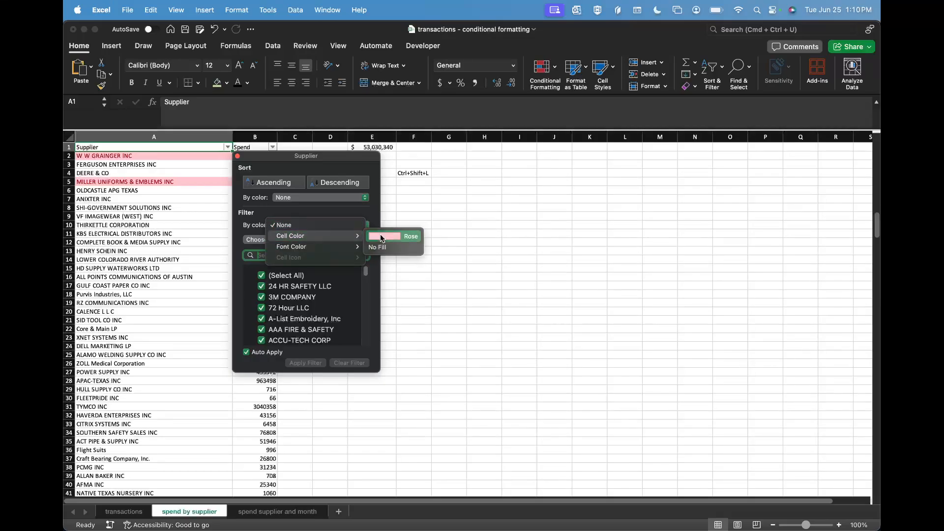
pyautogui.click(383, 237)
pyautogui.click(183, 182)
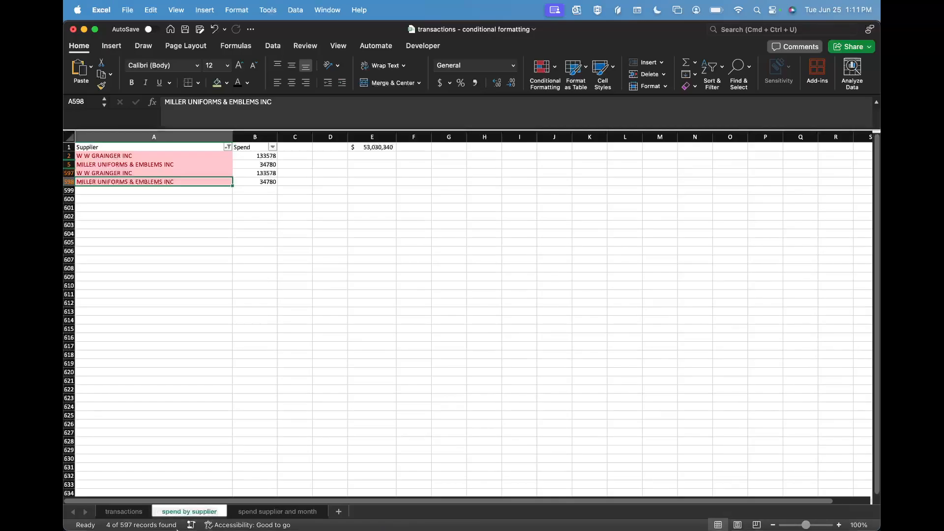
# - Switch to Chrome to read the latest message in the miingl event chat, and return to the Excel workbook
pyautogui.moveTo(158, 520)
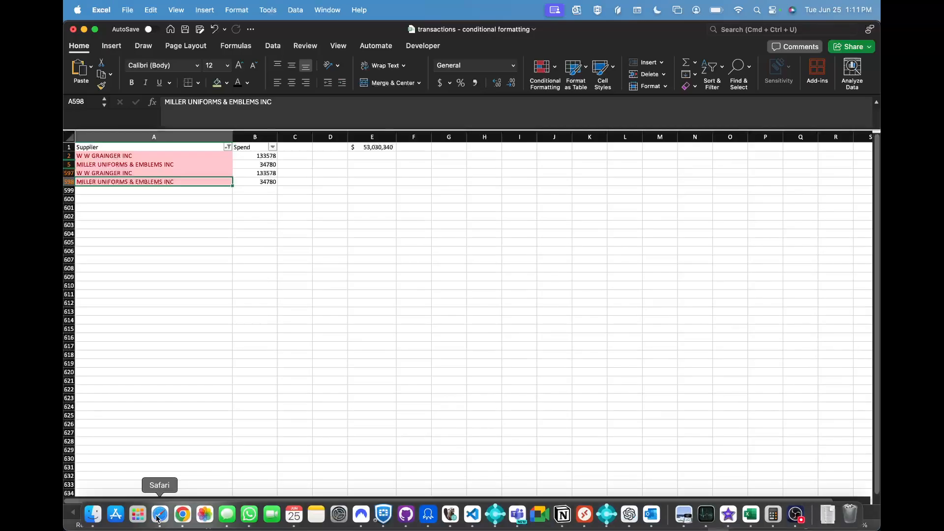
pyautogui.click(183, 515)
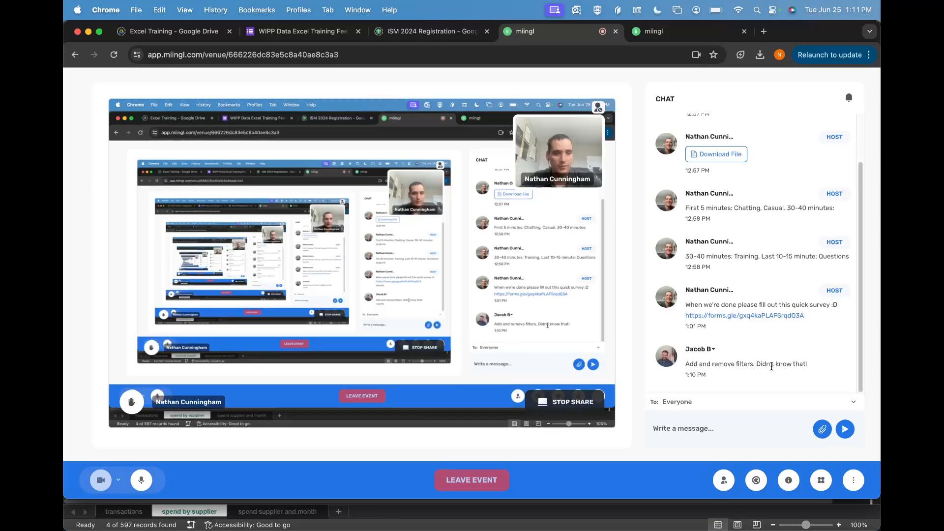
pyautogui.press('super+Tab')
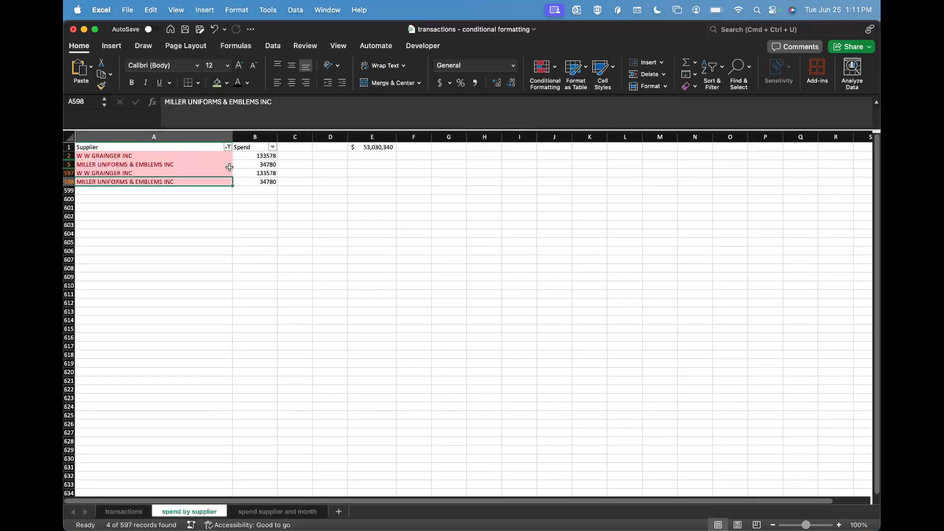
# - Review the cell color and font color choices in the Supplier filter, leaving the filter as it is
pyautogui.click(228, 147)
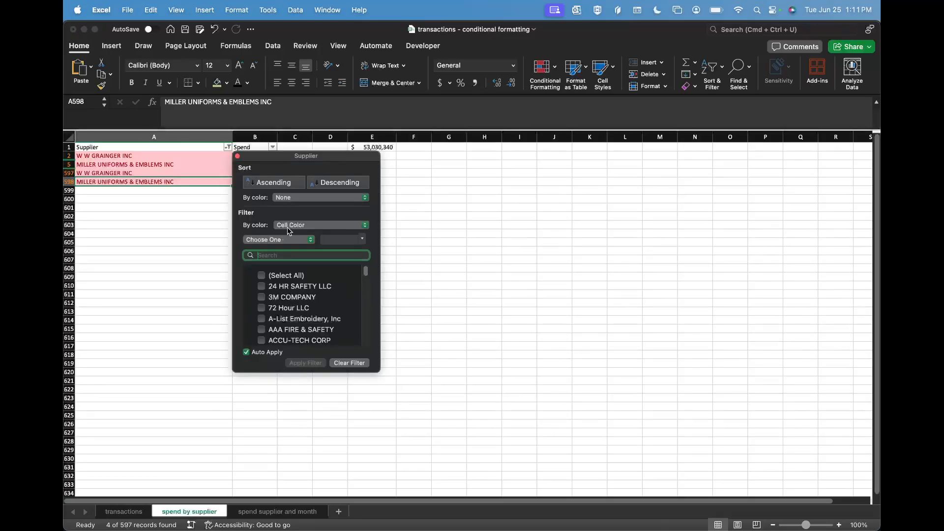
pyautogui.click(289, 228)
pyautogui.moveTo(295, 238)
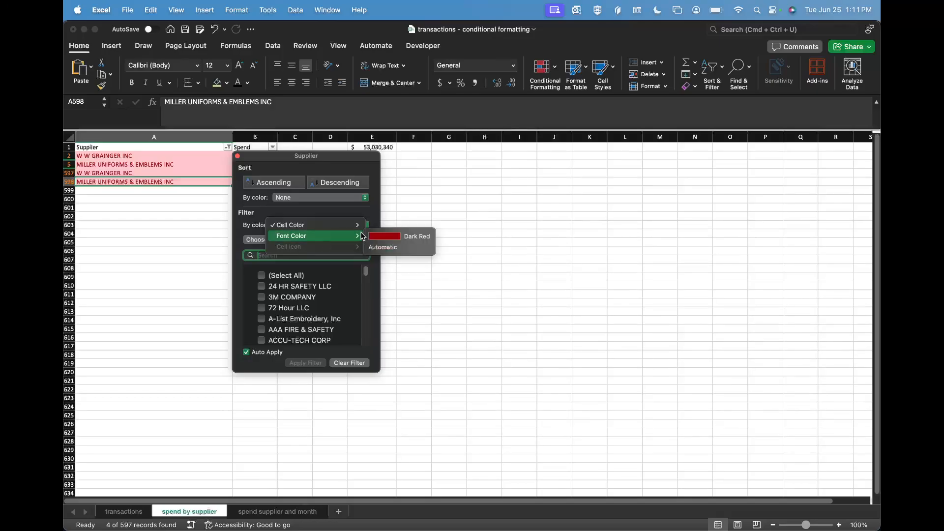
pyautogui.click(427, 194)
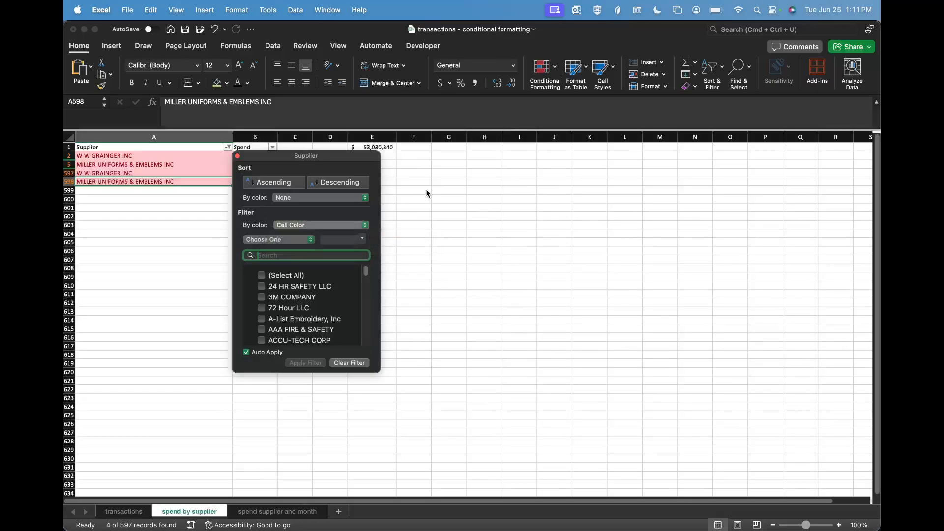
pyautogui.click(212, 157)
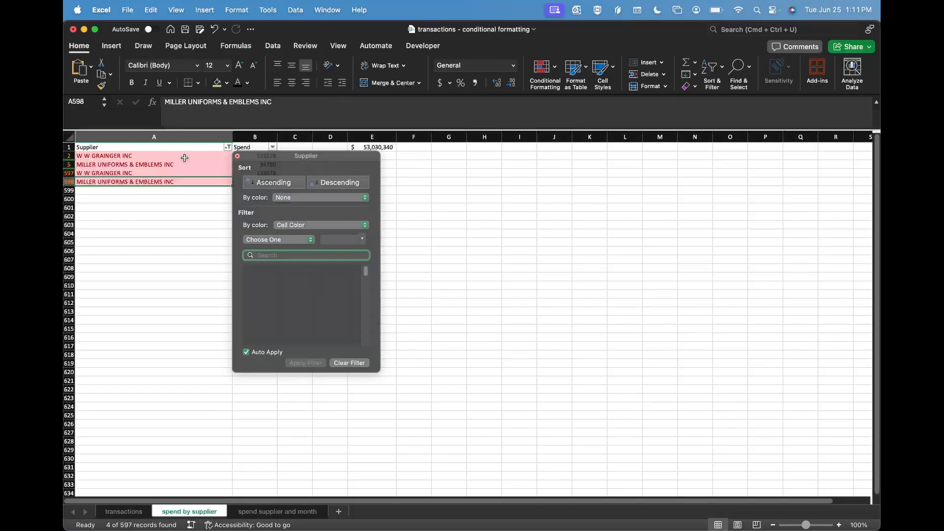
# - Delete the repeated W W Grainger and Miller Uniforms & Emblems rows, 597 and 598
pyautogui.moveTo(69, 173); pyautogui.dragTo(70, 179)
pyautogui.rightClick(69, 179)
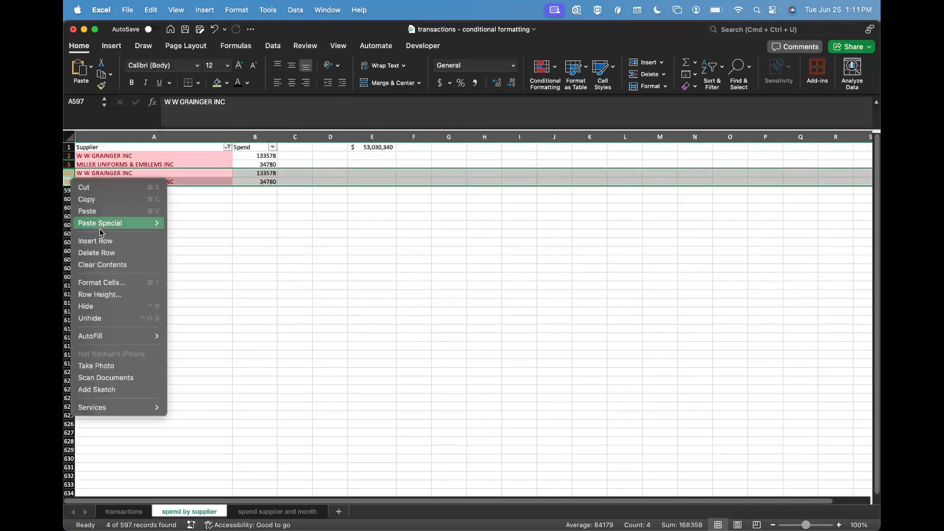
pyautogui.click(106, 252)
pyautogui.click(196, 194)
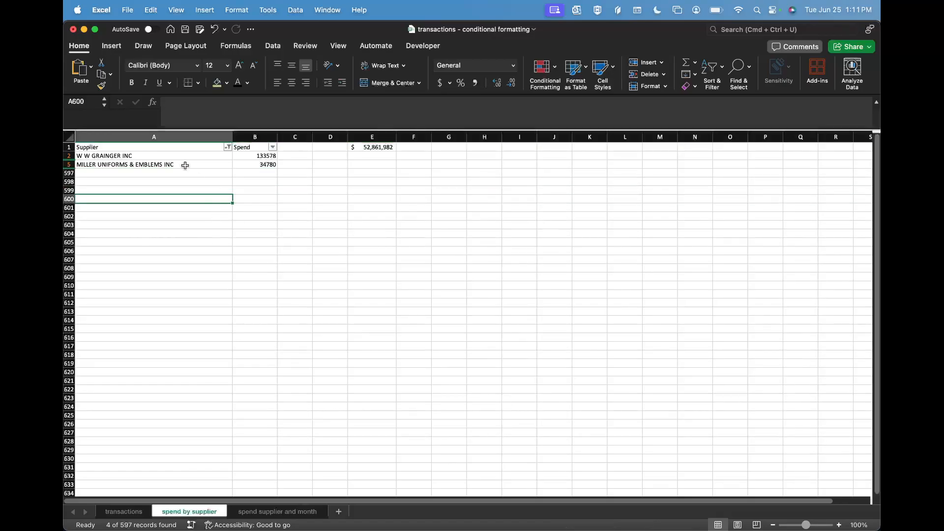
# - Clear the color filter from the Supplier column to list all suppliers again
pyautogui.moveTo(175, 156); pyautogui.dragTo(175, 163)
pyautogui.click(226, 155)
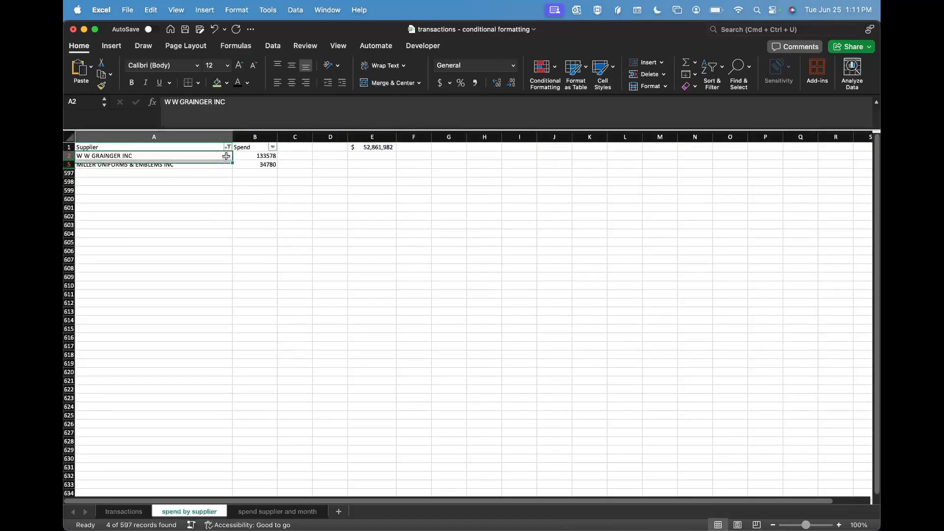
pyautogui.click(228, 147)
pyautogui.click(350, 363)
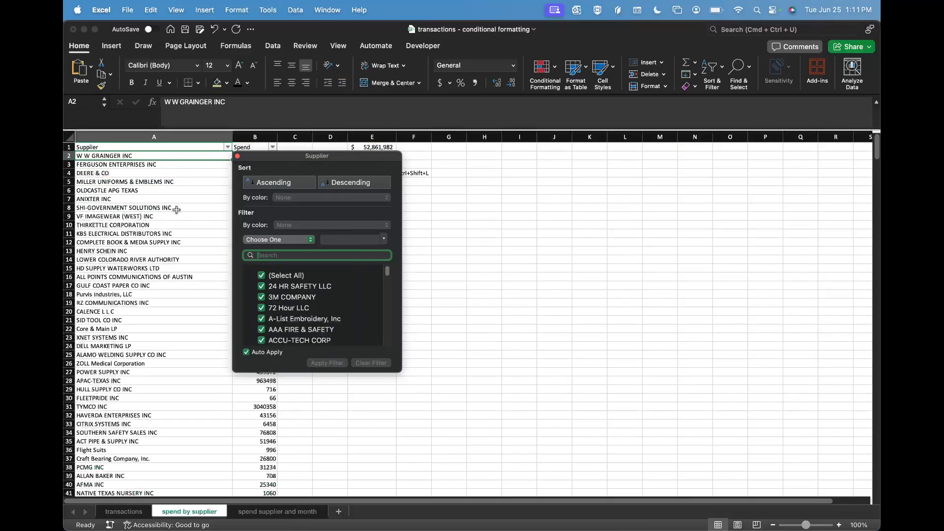
pyautogui.click(169, 184)
pyautogui.click(144, 181)
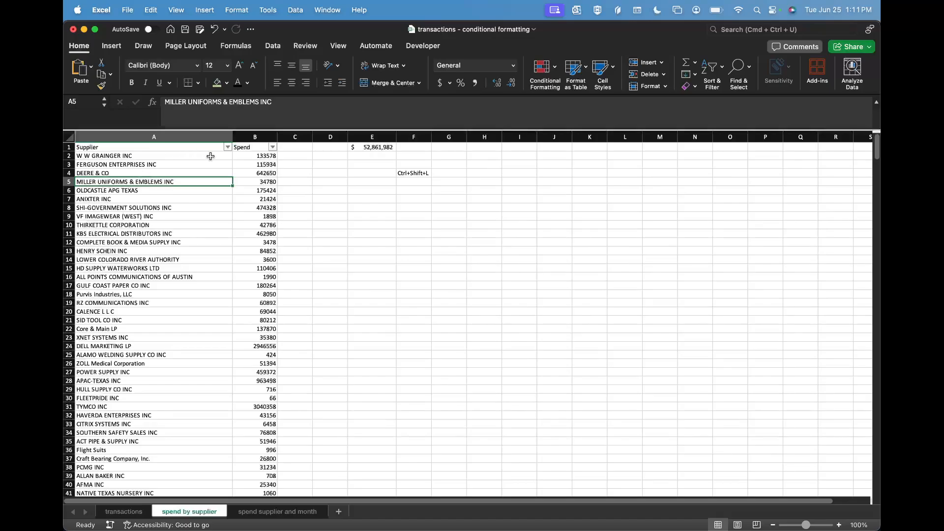
# - Review the Duplicate Values rule applied to column A in the conditional formatting rules manager, and leave it without changes
pyautogui.click(206, 136)
pyautogui.click(205, 148)
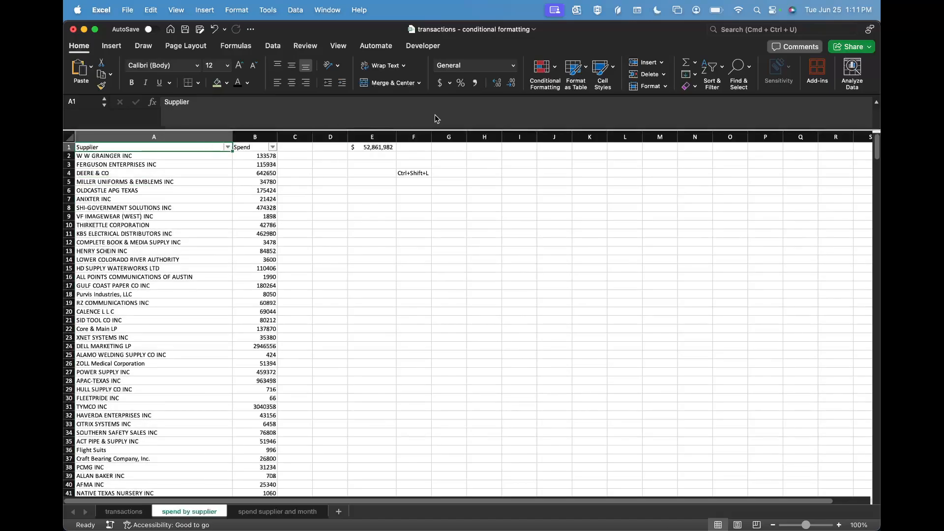
pyautogui.click(542, 75)
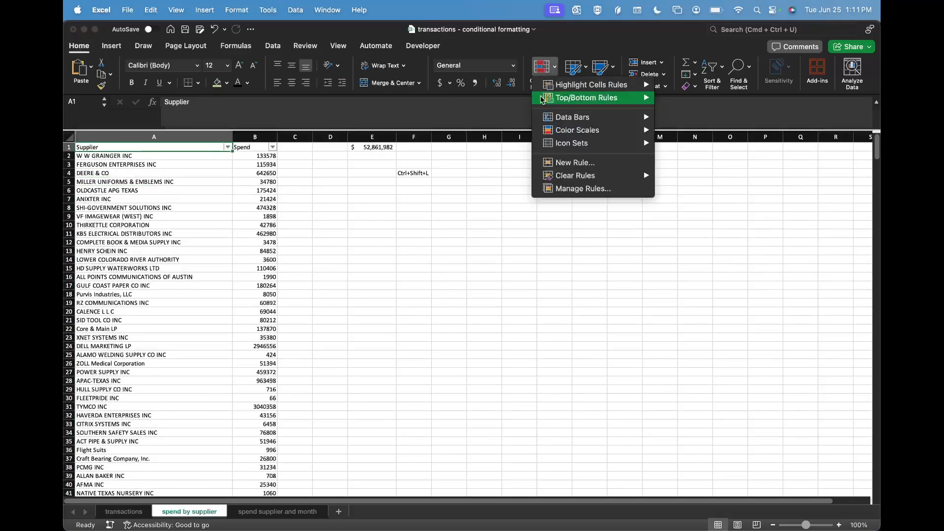
pyautogui.click(574, 197)
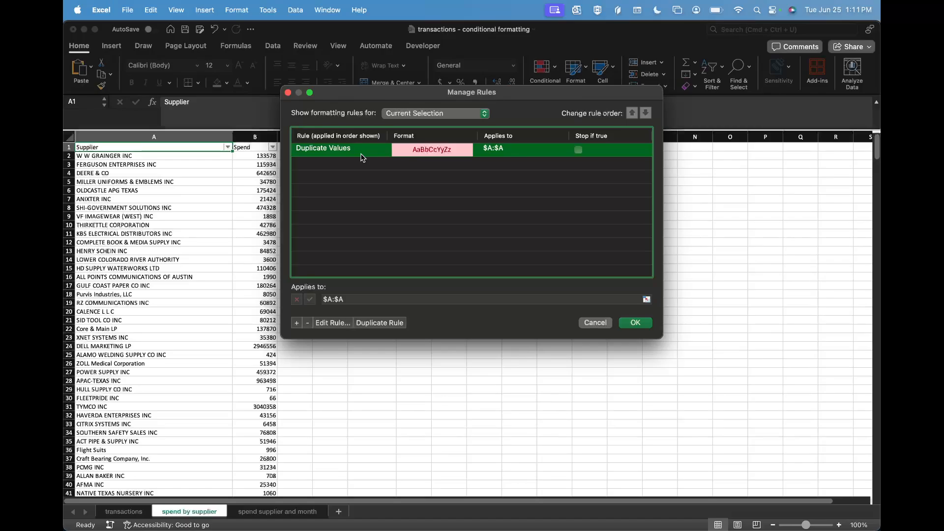
pyautogui.click(602, 324)
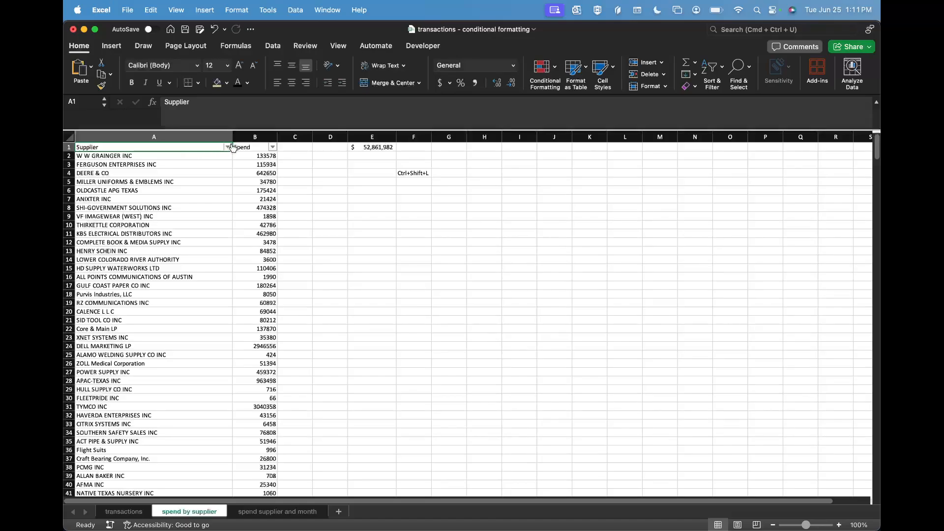
# - Check which filter-by-color options the Supplier column offers after the duplicate rows are removed
pyautogui.click(230, 147)
pyautogui.click(313, 227)
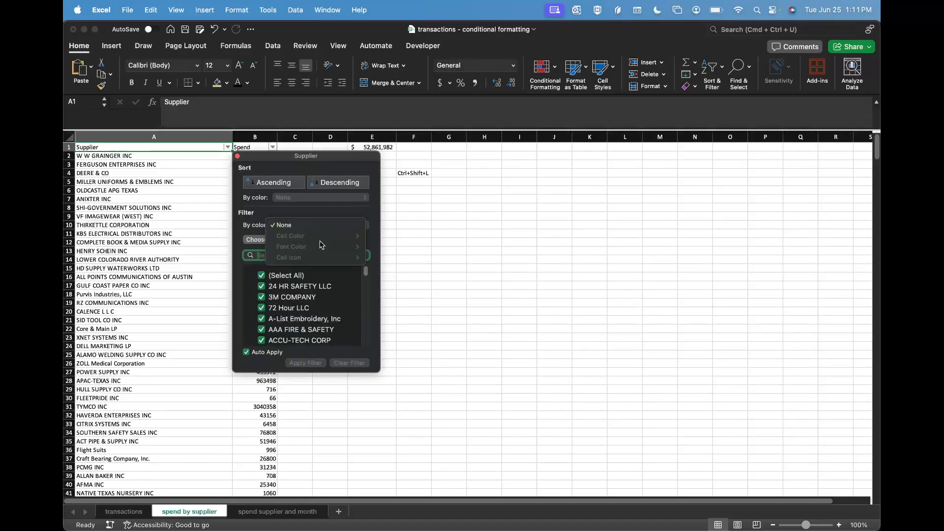
pyautogui.click(440, 253)
pyautogui.click(462, 257)
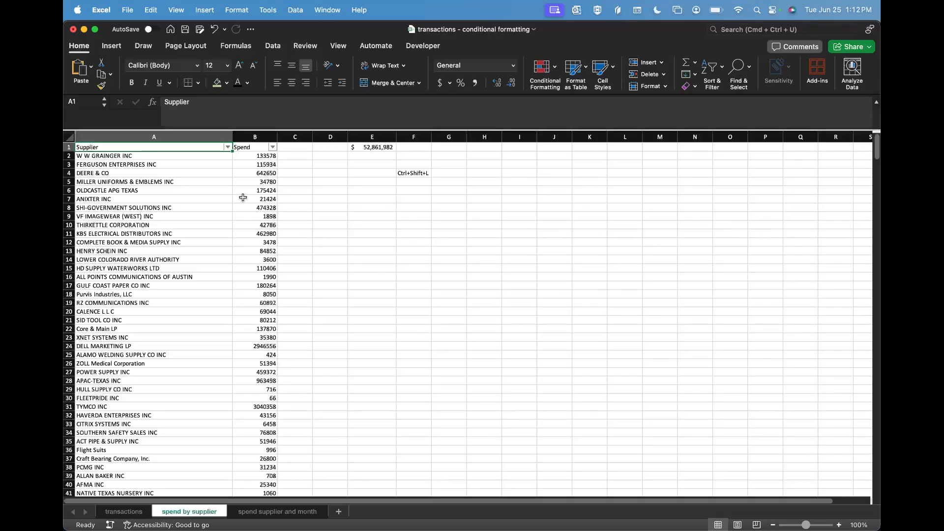
# - Enter the note "Duplicate Values" in cell F6
pyautogui.click(424, 190)
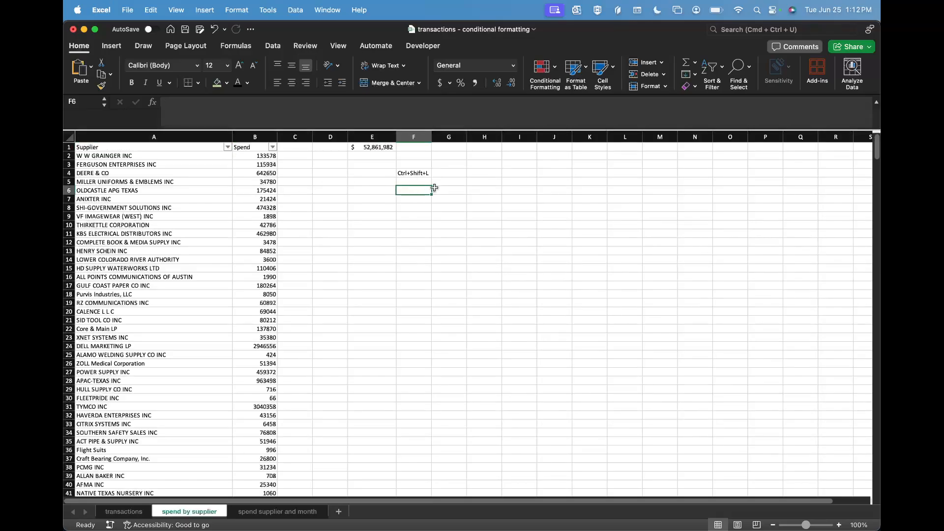
pyautogui.write('Duplicate Values')
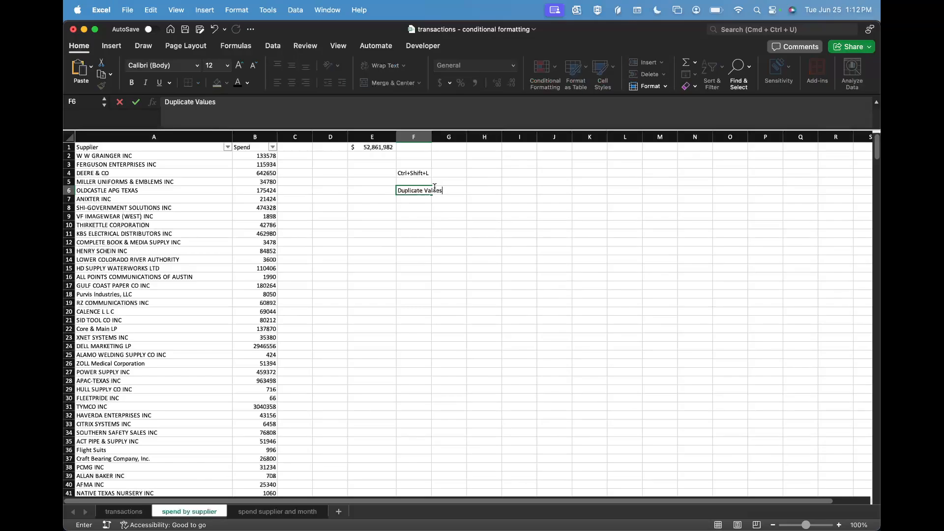
pyautogui.press('Return')
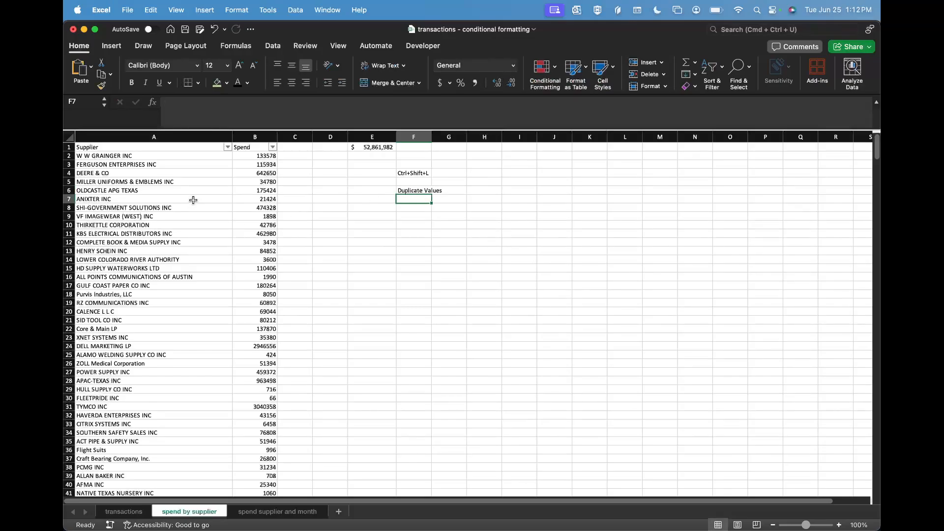
# - Add green solid-fill data bars to the entire Spend column
pyautogui.click(255, 140)
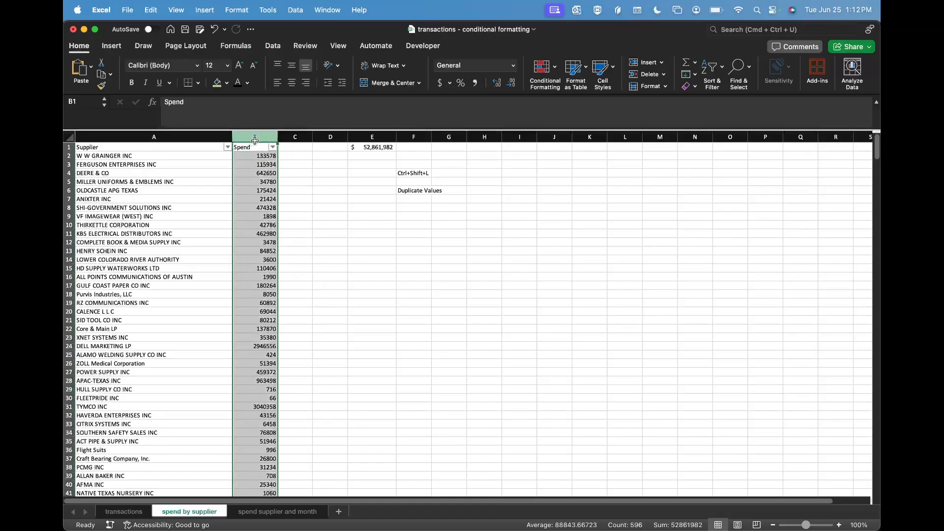
pyautogui.click(545, 76)
pyautogui.moveTo(566, 122)
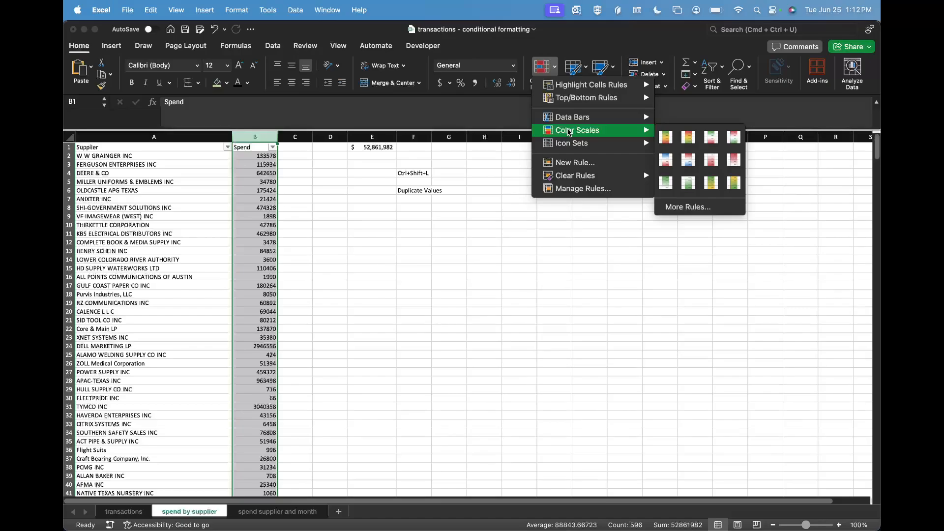
pyautogui.click(256, 171)
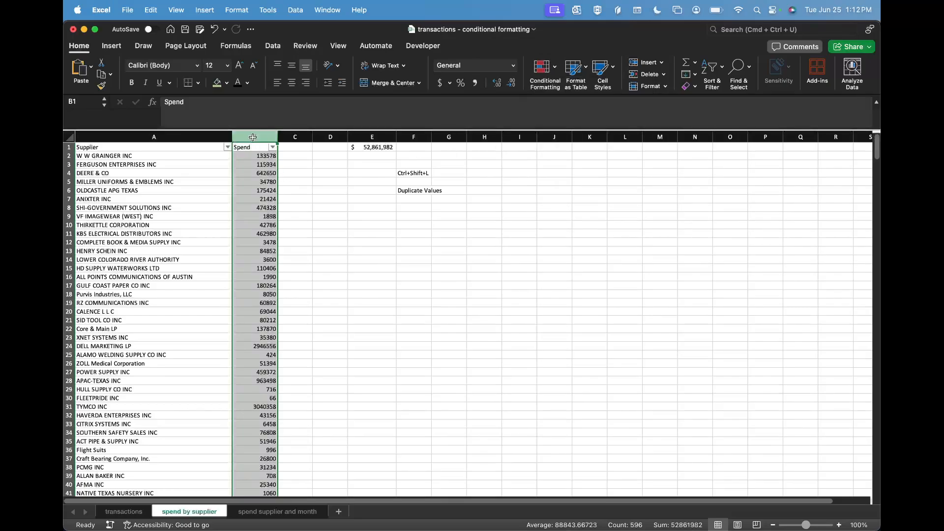
pyautogui.click(543, 71)
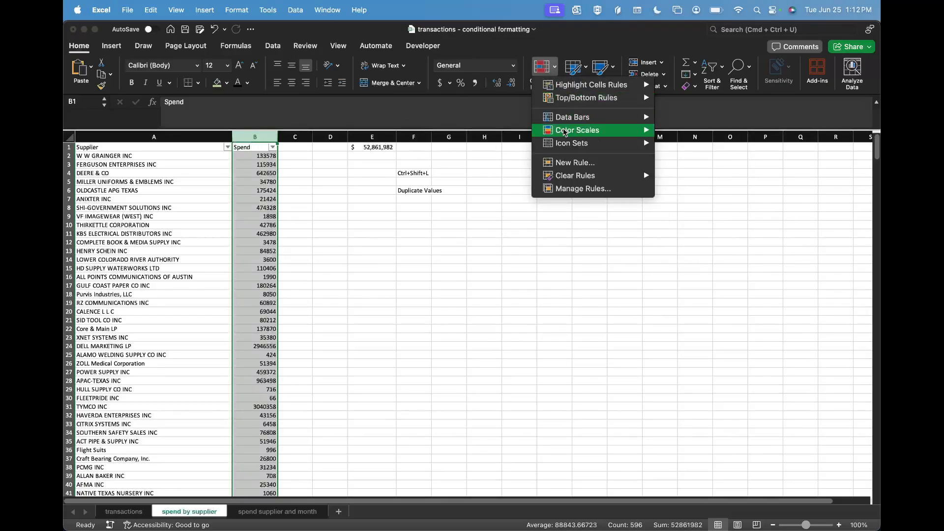
pyautogui.moveTo(566, 132)
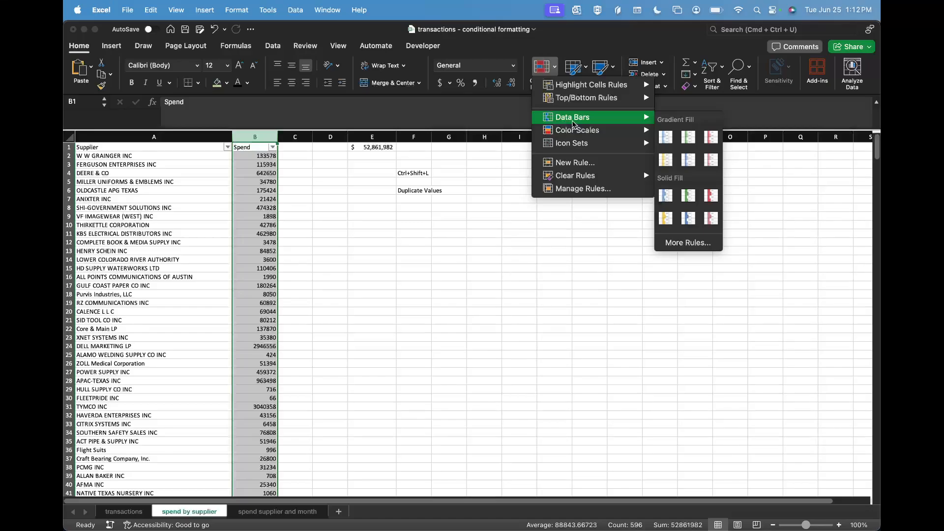
pyautogui.click(694, 198)
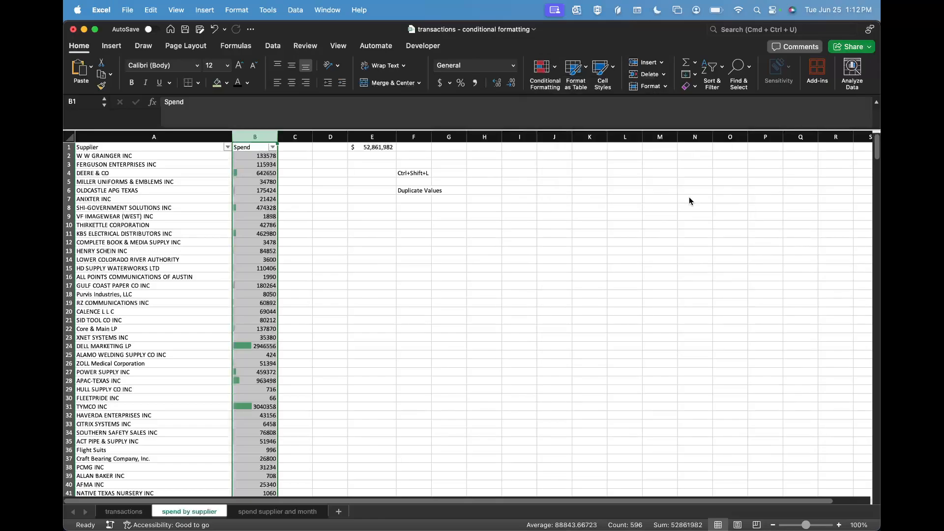
# - Look down the Spend column for the suppliers with the longest data bars
pyautogui.click(326, 267)
pyautogui.click(261, 157)
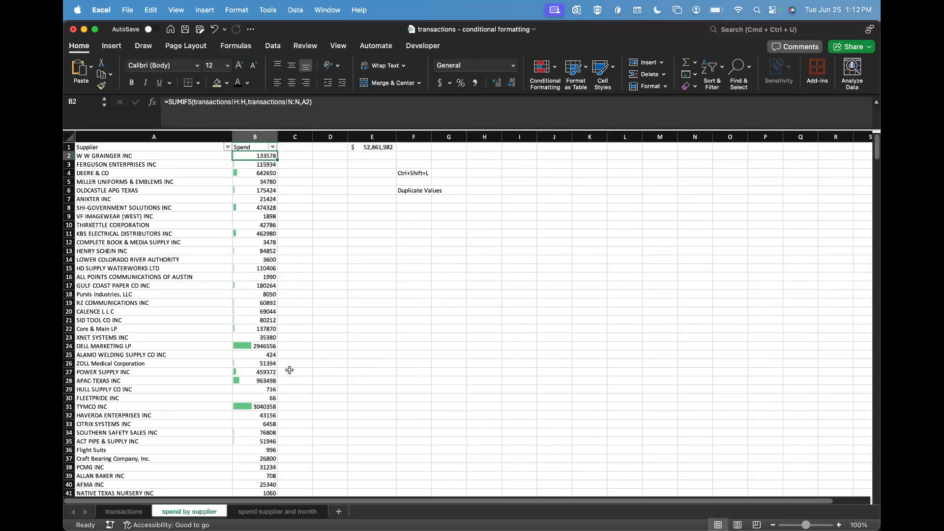
pyautogui.scroll(-6, 289, 370)
pyautogui.scroll(-10, 290, 370)
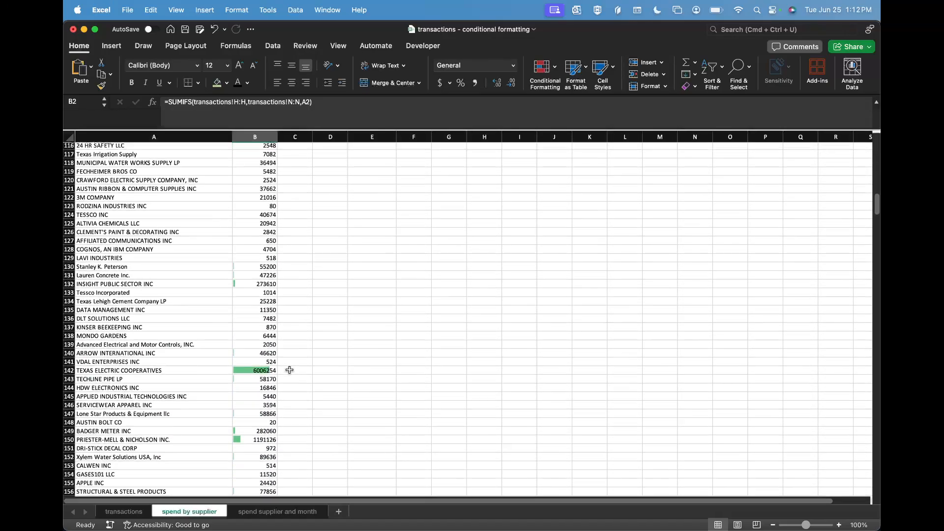
pyautogui.scroll(2, 289, 370)
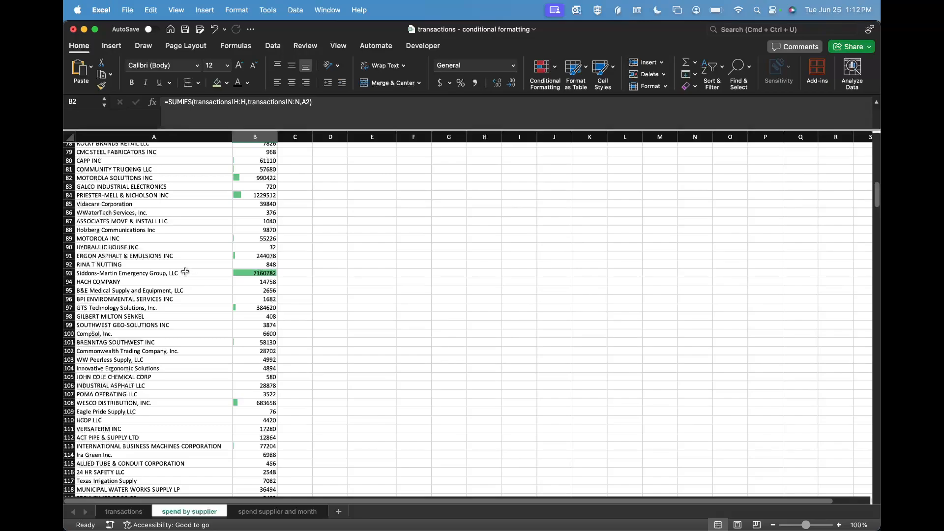
pyautogui.moveTo(185, 273); pyautogui.dragTo(271, 271)
pyautogui.click(282, 273)
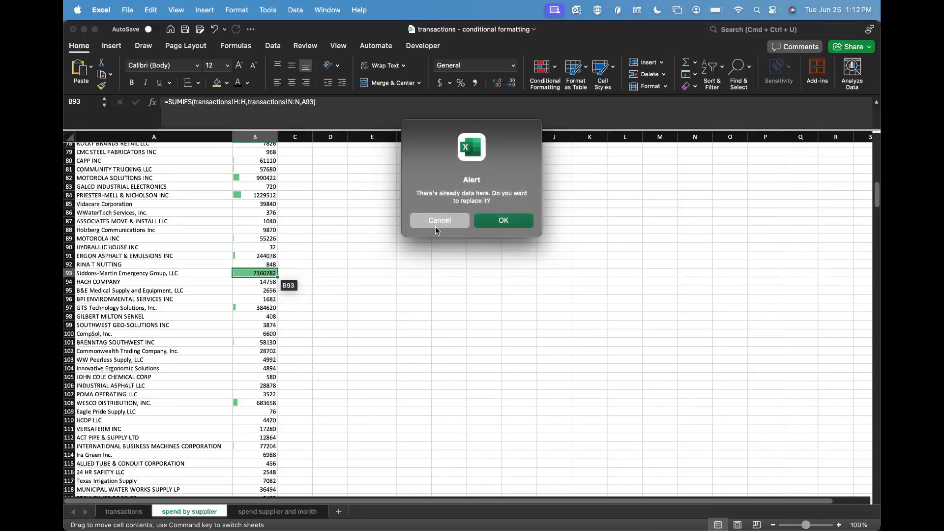
pyautogui.click(436, 223)
pyautogui.click(264, 229)
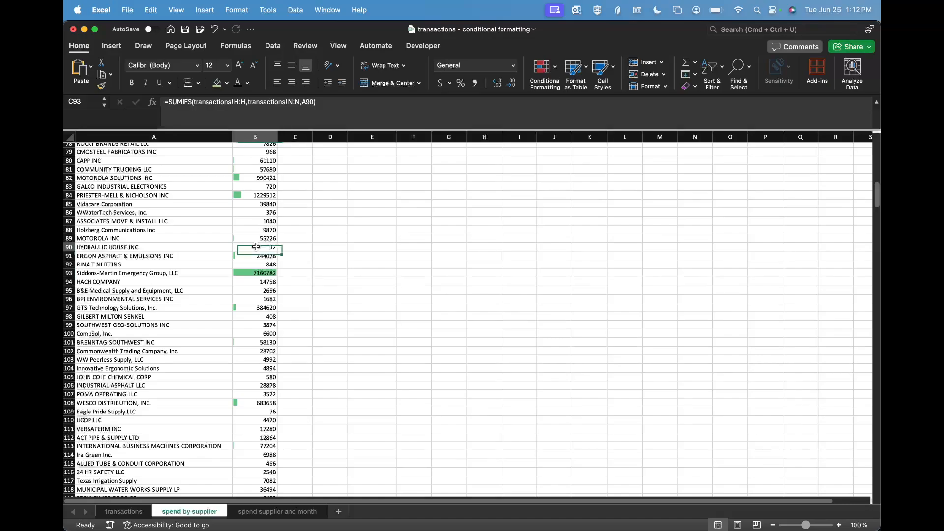
pyautogui.click(297, 247)
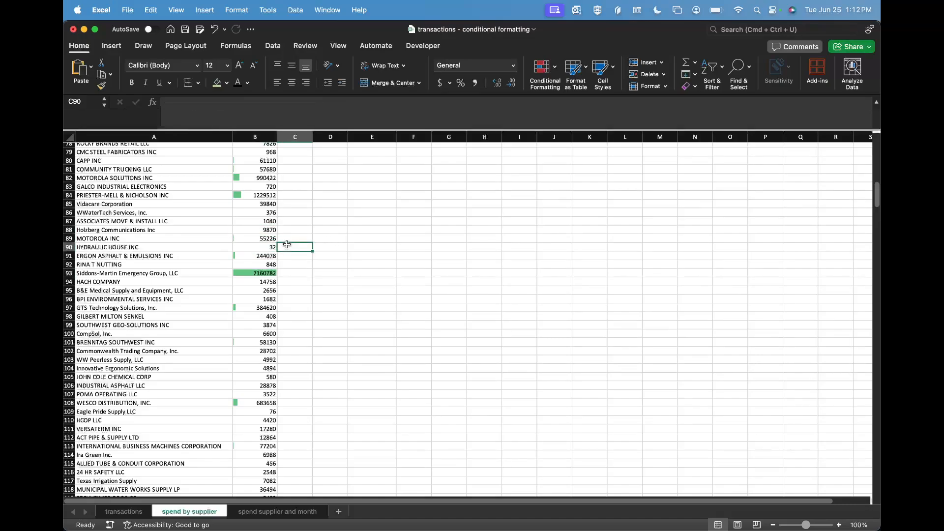
pyautogui.click(245, 230)
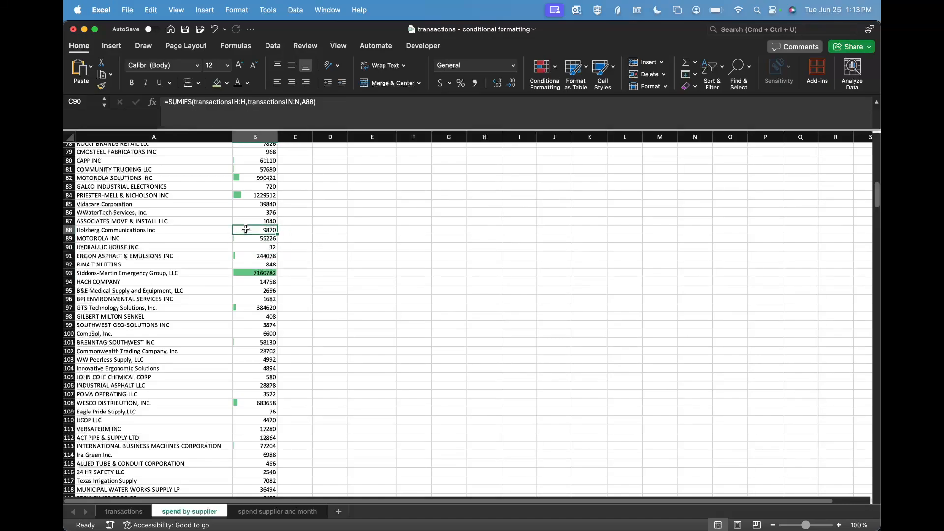
# - Compare the long Spend data bars in cells B93 and B142, and scan the remaining supplier rows for other large spends
pyautogui.scroll(-14, 318, 224)
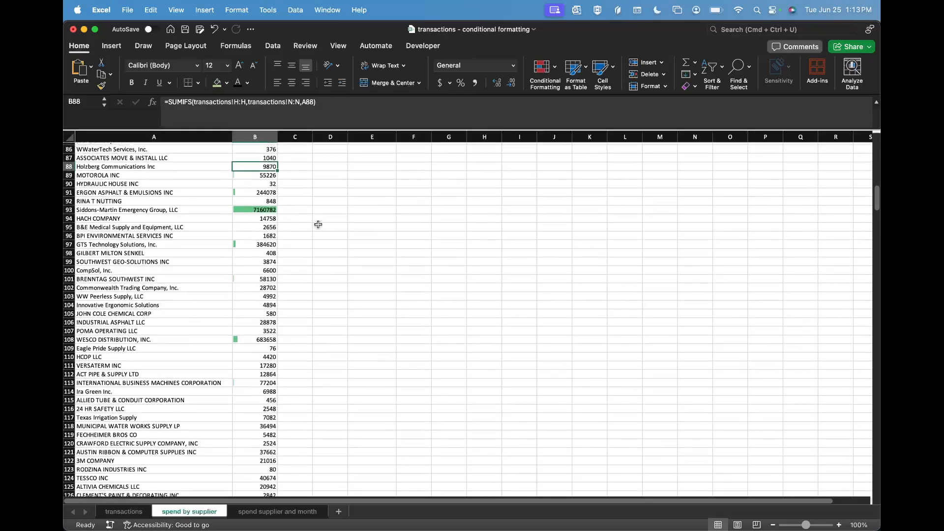
pyautogui.scroll(-7, 319, 224)
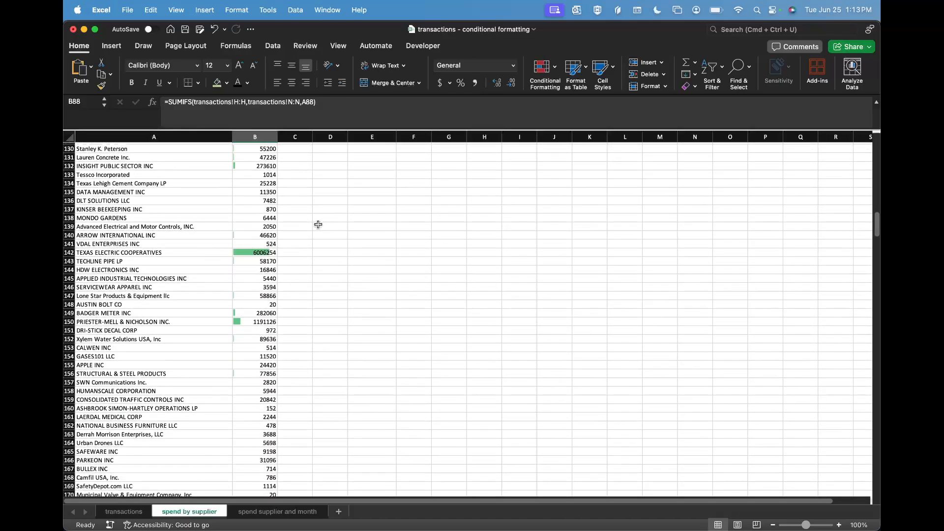
pyautogui.scroll(4, 318, 224)
pyautogui.scroll(16, 318, 225)
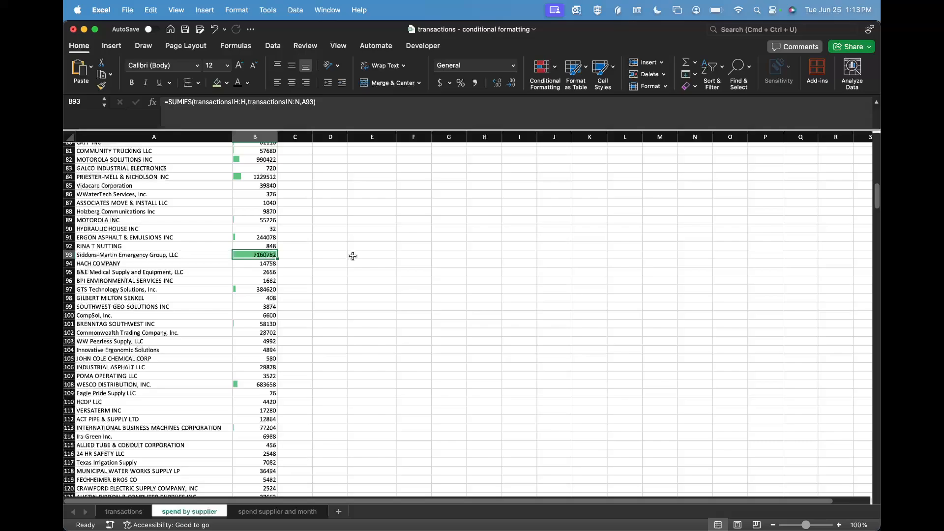
pyautogui.click(309, 264)
pyautogui.click(257, 253)
pyautogui.scroll(-11, 296, 280)
pyautogui.click(256, 384)
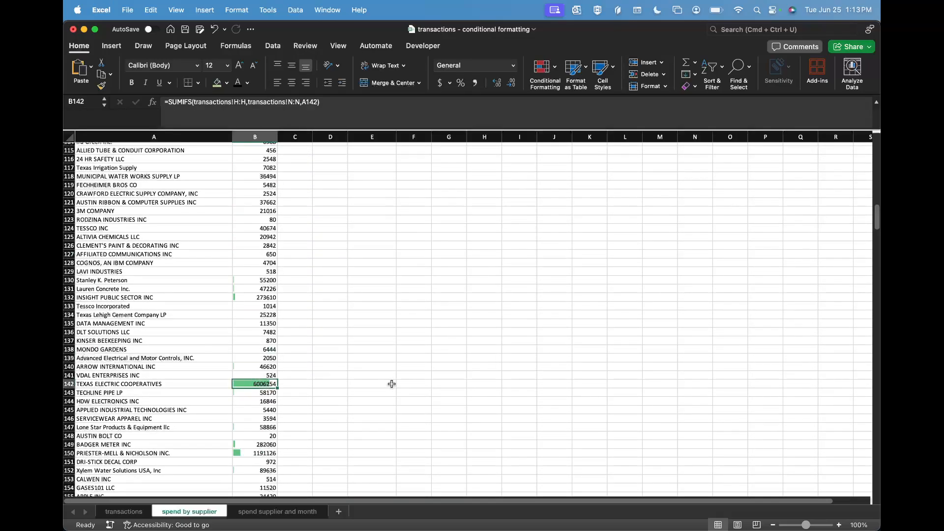
pyautogui.scroll(-9, 392, 384)
pyautogui.scroll(-20, 306, 354)
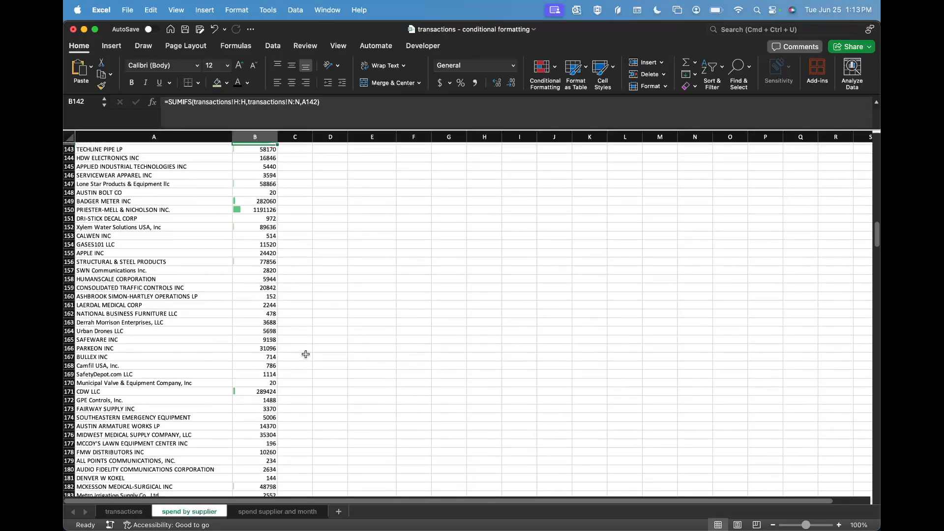
pyautogui.scroll(-20, 306, 354)
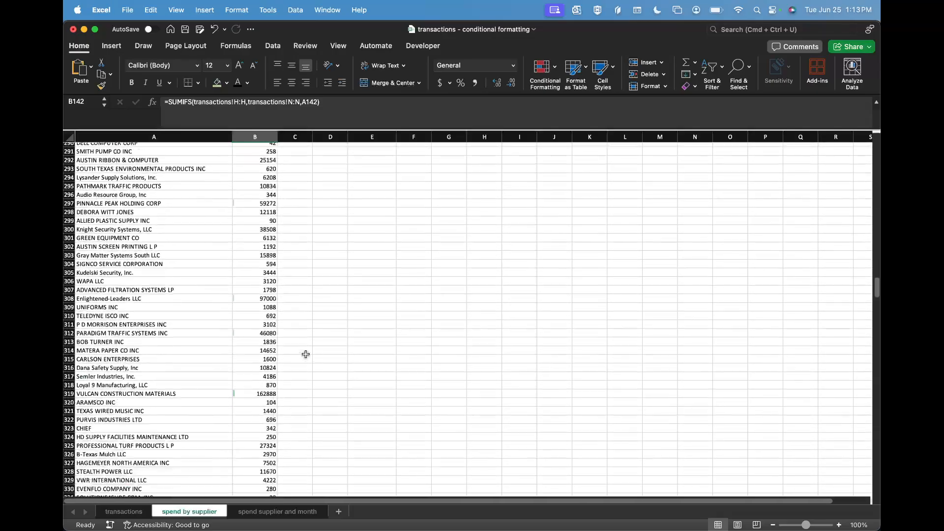
pyautogui.scroll(-20, 306, 354)
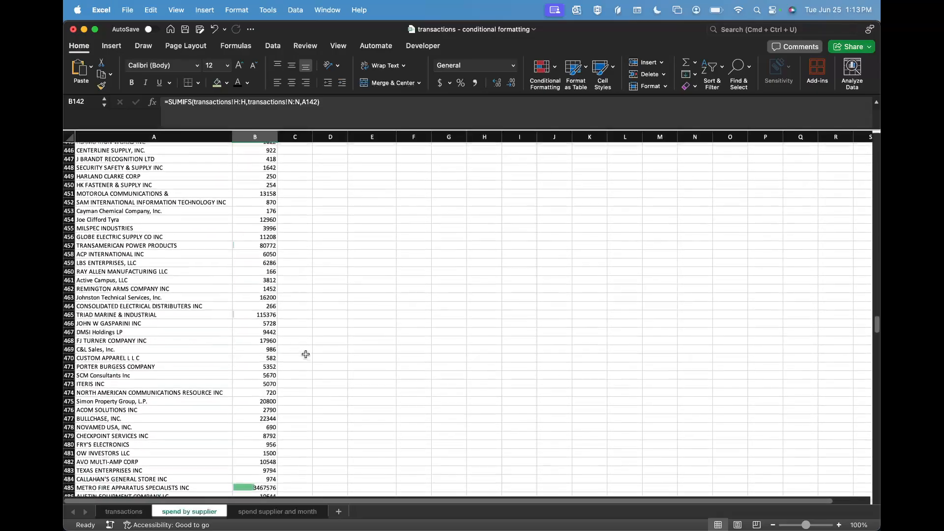
pyautogui.scroll(-20, 305, 354)
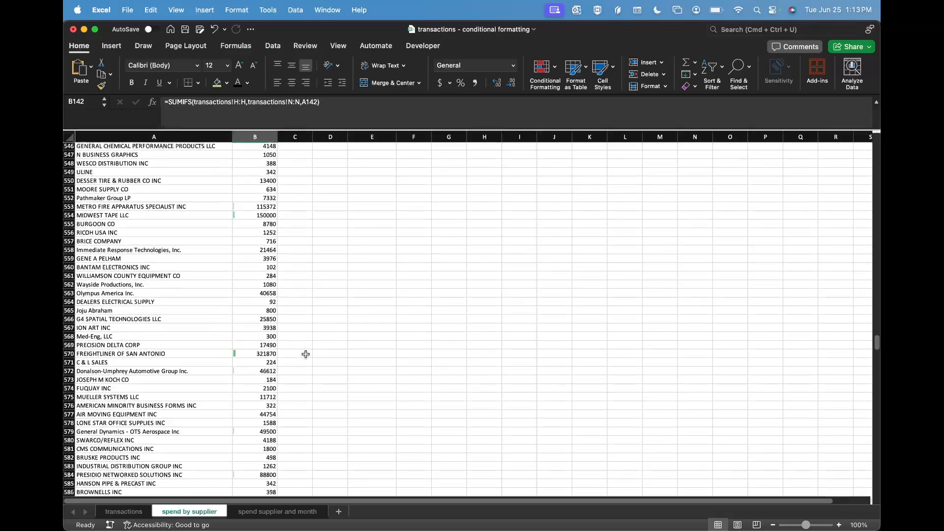
pyautogui.scroll(20, 306, 352)
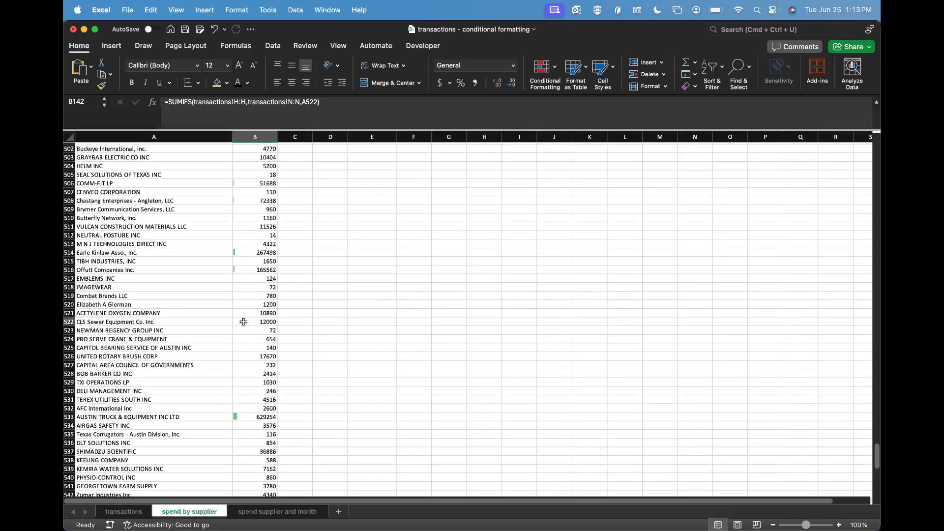
# - Apply the green-yellow-red color scale to the entire Spend column, on top of its data bars
pyautogui.click(244, 321)
pyautogui.press('super+Up')
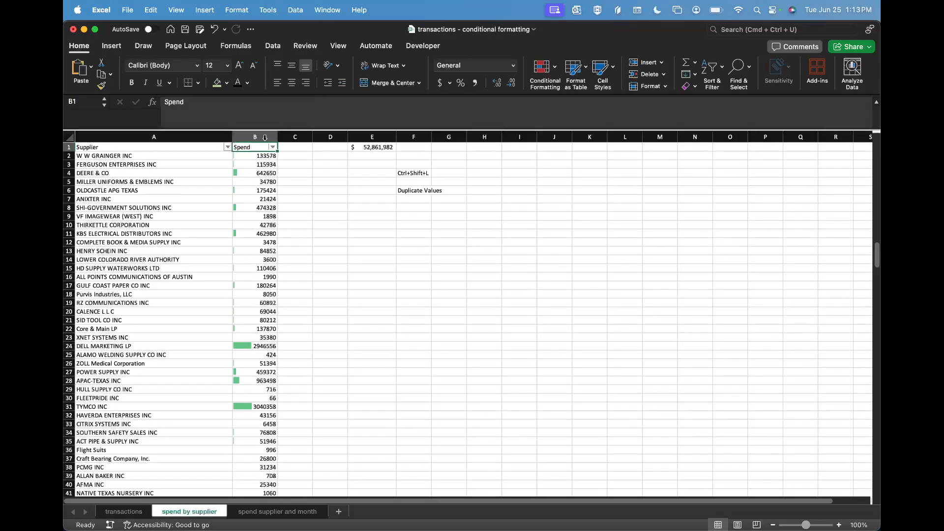
pyautogui.click(270, 132)
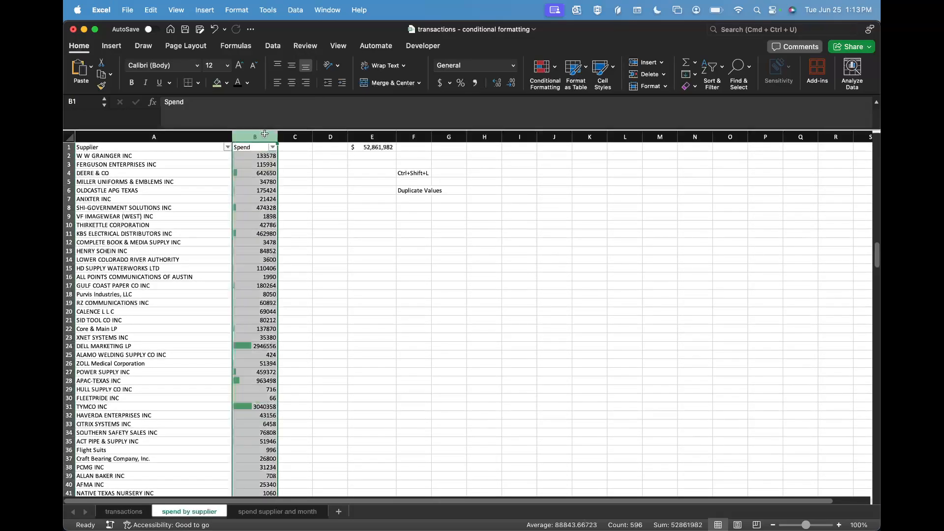
pyautogui.click(544, 68)
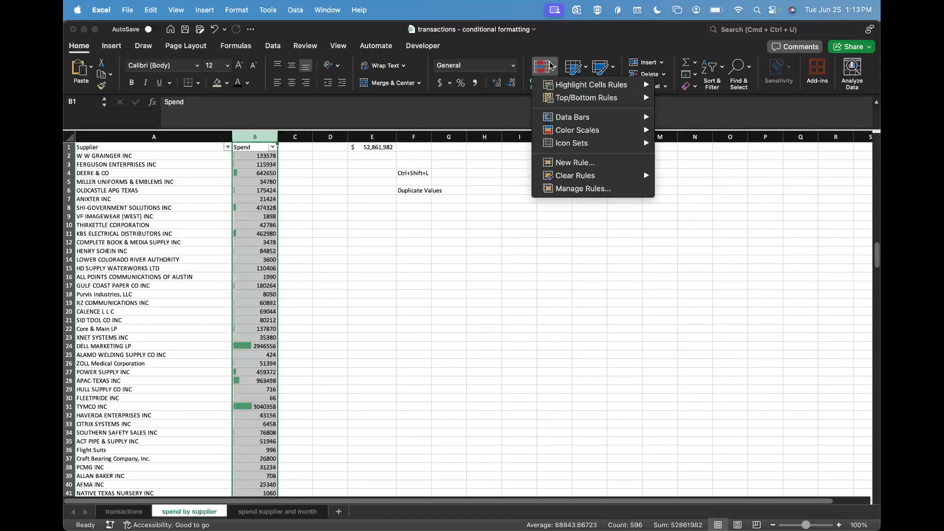
pyautogui.moveTo(552, 136)
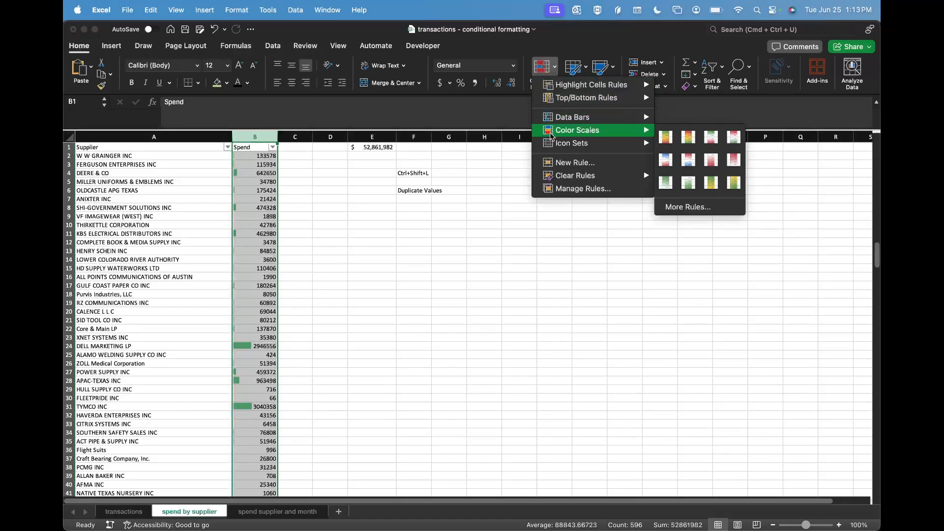
pyautogui.click(667, 139)
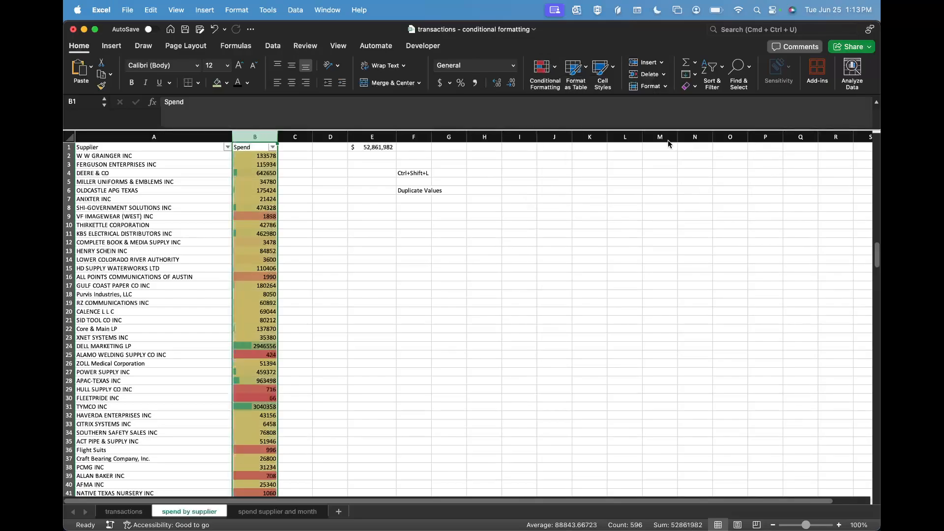
pyautogui.click(449, 315)
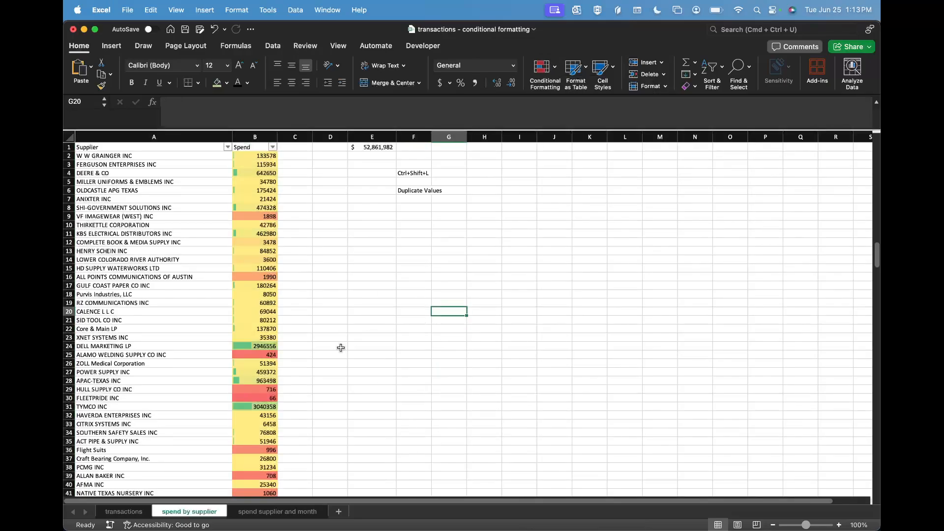
# - Examine how the color scale shades high and low spend down the column, including cells B24 and B90
pyautogui.click(256, 346)
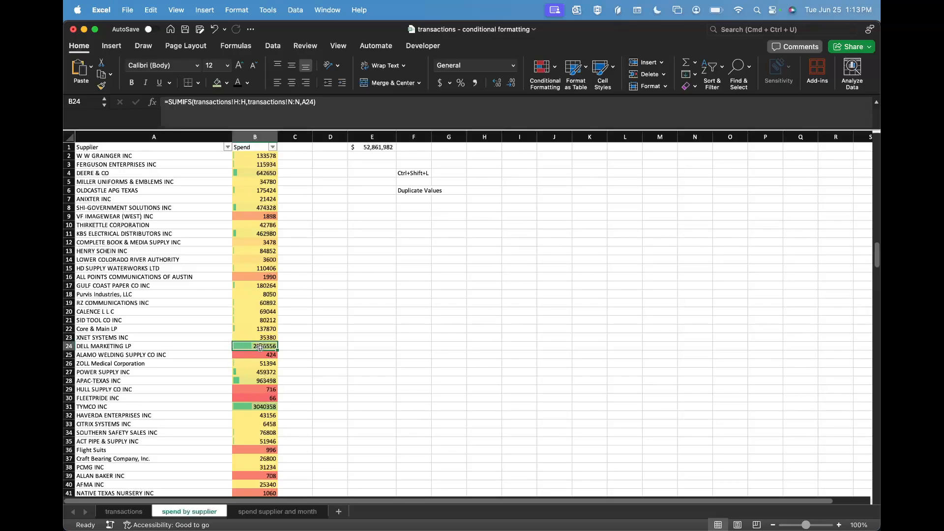
pyautogui.click(244, 322)
pyautogui.click(250, 346)
pyautogui.click(351, 372)
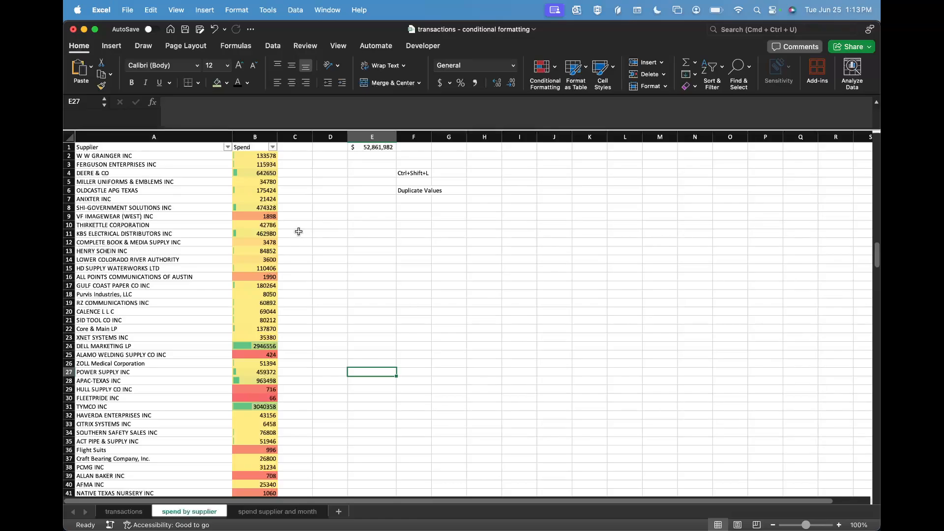
pyautogui.scroll(-12, 299, 231)
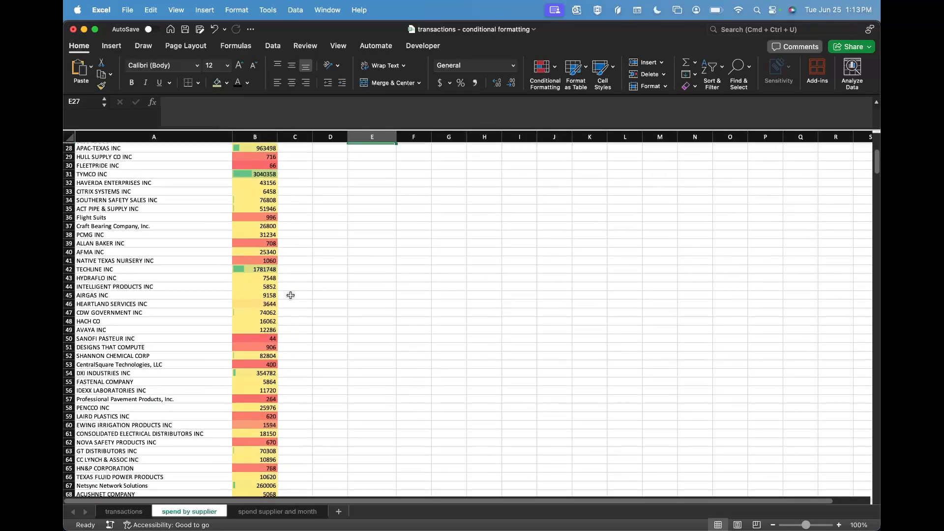
pyautogui.scroll(-3, 291, 296)
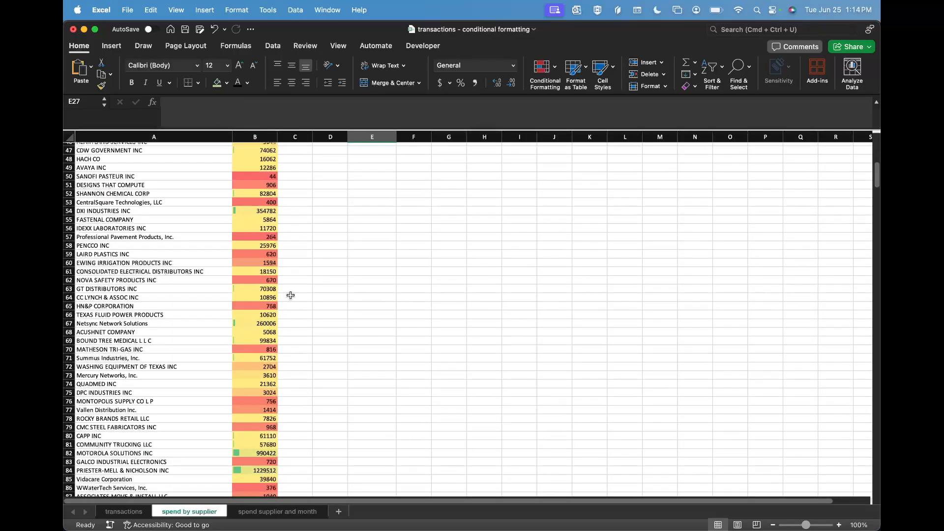
pyautogui.scroll(-10, 291, 295)
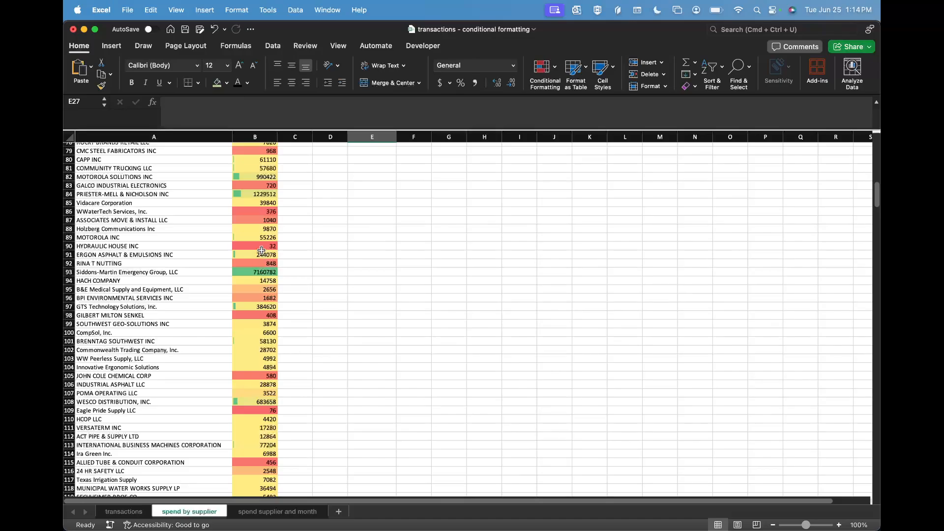
pyautogui.click(261, 247)
pyautogui.scroll(1, 327, 274)
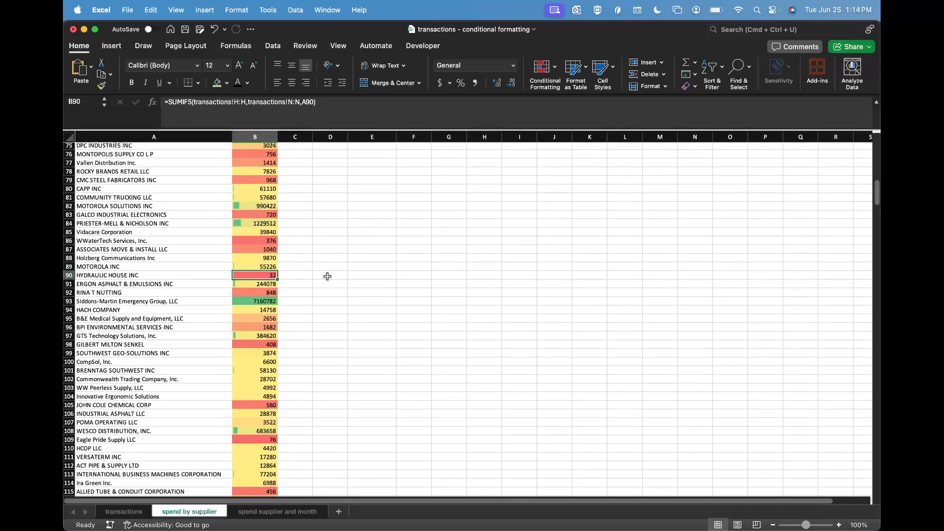
pyautogui.scroll(1, 328, 277)
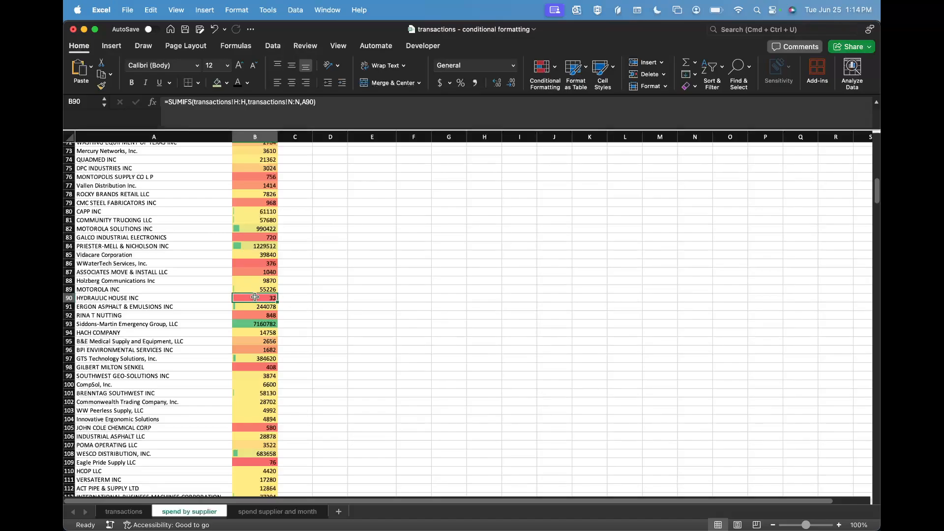
# - Compare the color scale shading of cell B93 with the low-spend cells around it, and review the column back up to its header
pyautogui.press('Down')
pyautogui.press('Down')
pyautogui.press('Down')
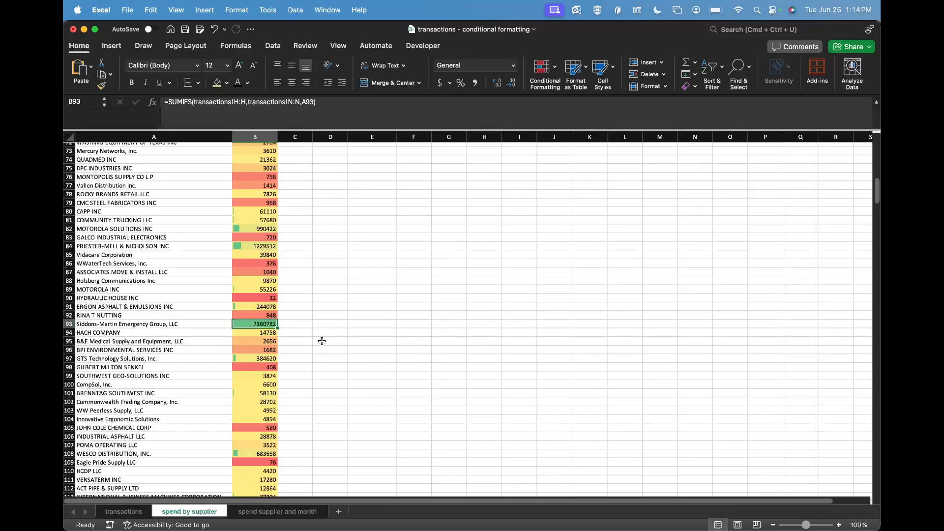
pyautogui.click(333, 349)
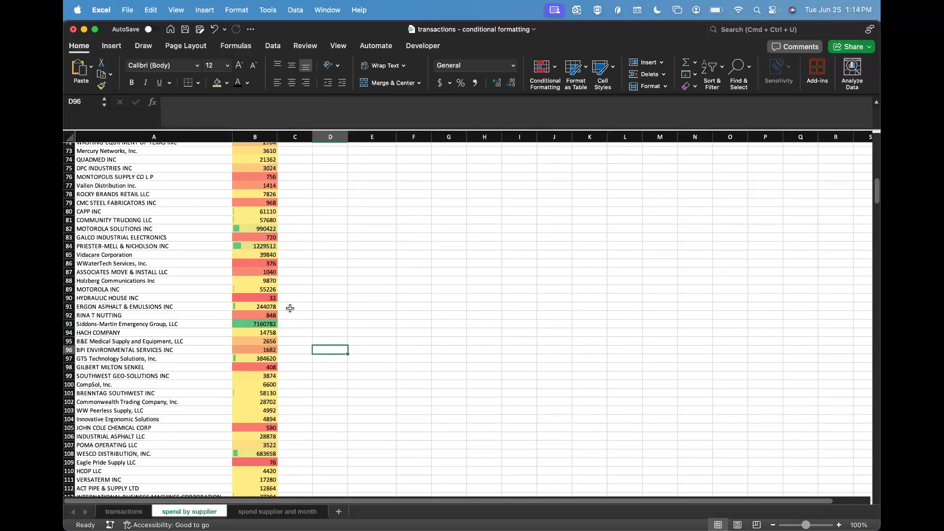
pyautogui.scroll(15, 378, 289)
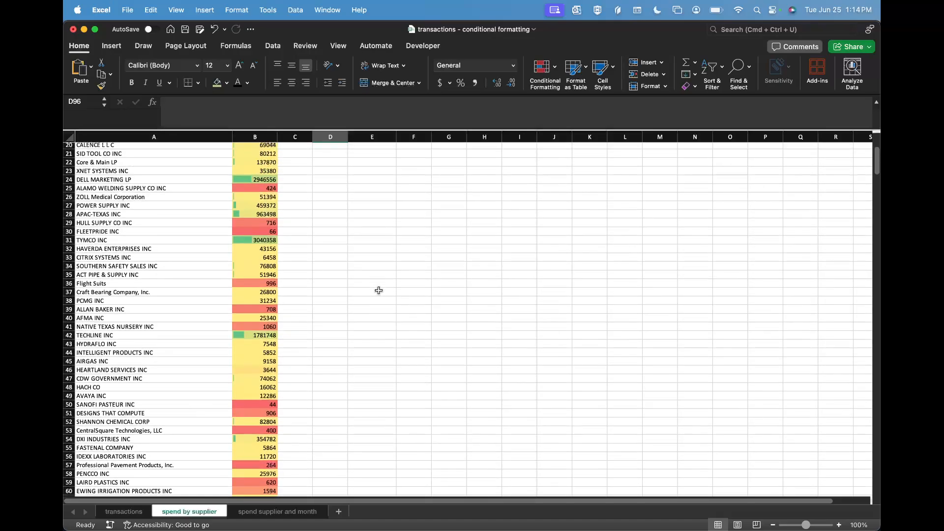
pyautogui.scroll(5, 379, 291)
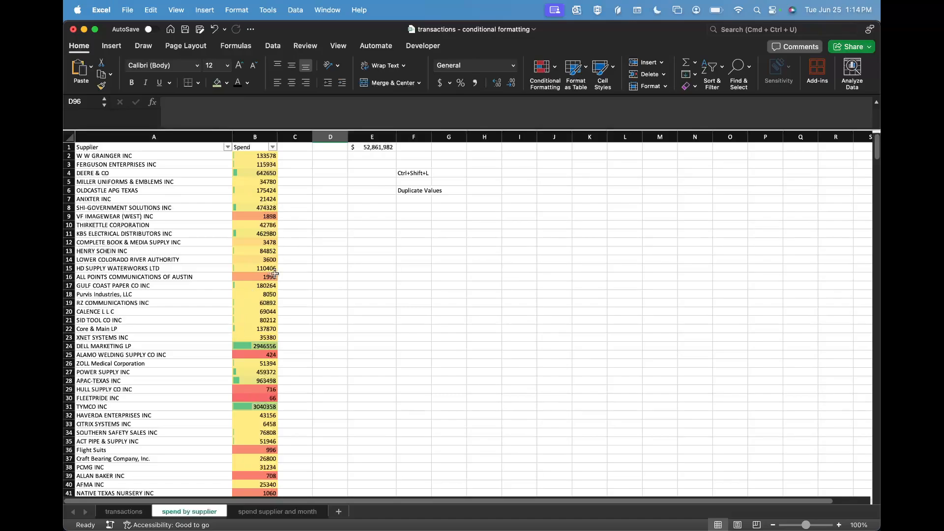
# - Bring up the conditional formatting rules for the entire Spend column and review its graded color scale and data bar rules
pyautogui.click(270, 171)
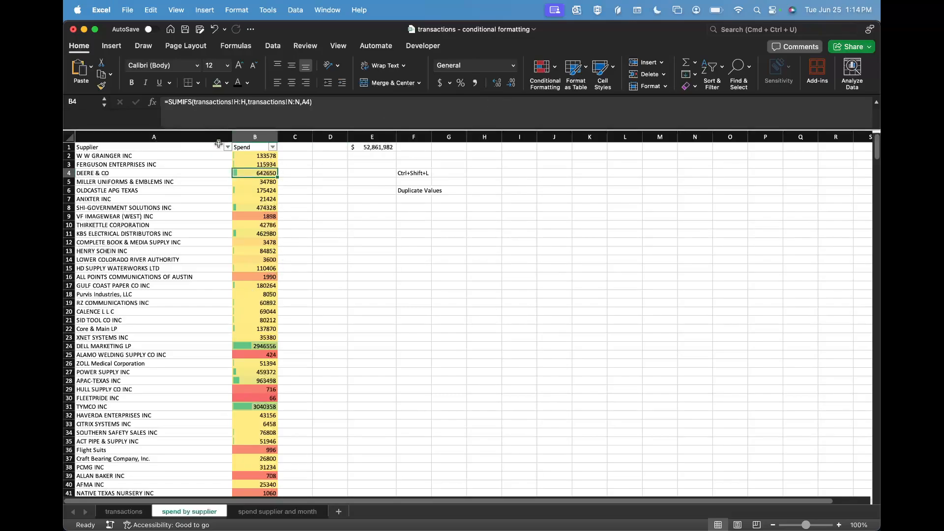
pyautogui.click(256, 137)
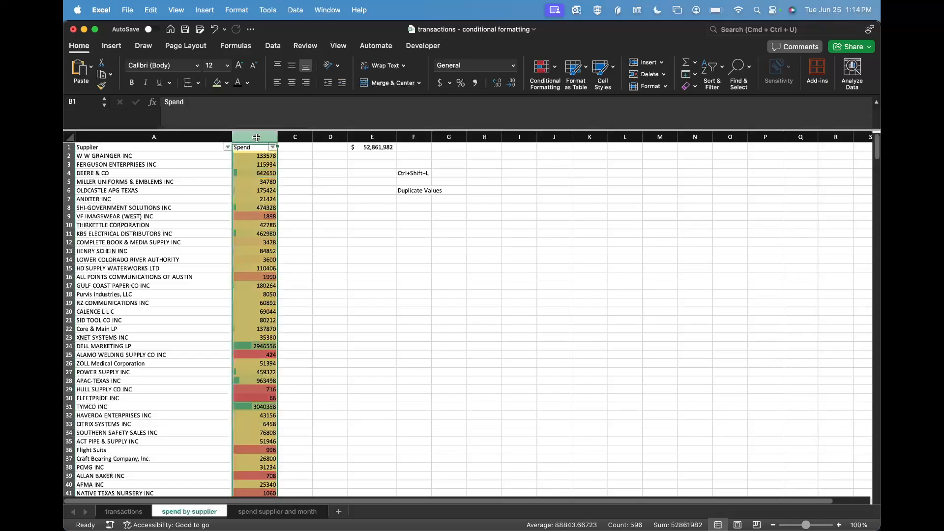
pyautogui.click(545, 66)
pyautogui.click(600, 187)
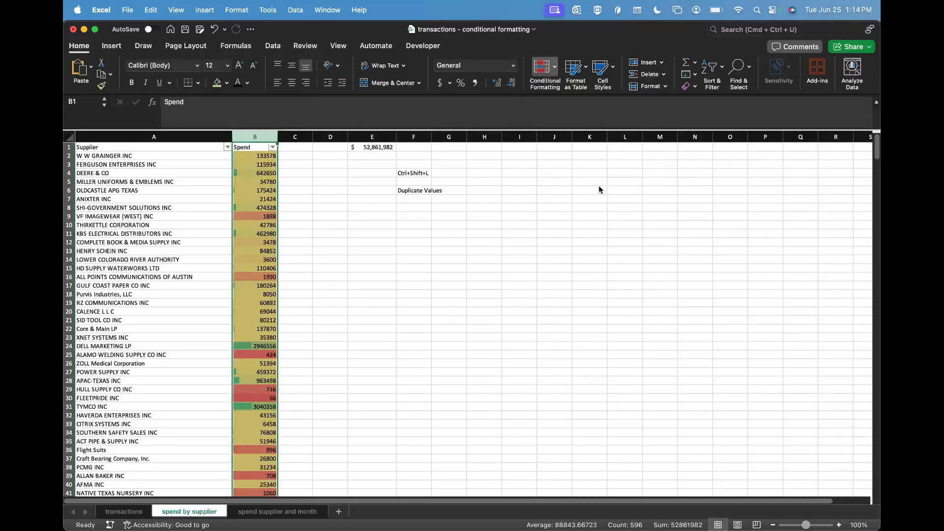
pyautogui.click(366, 167)
pyautogui.click(358, 147)
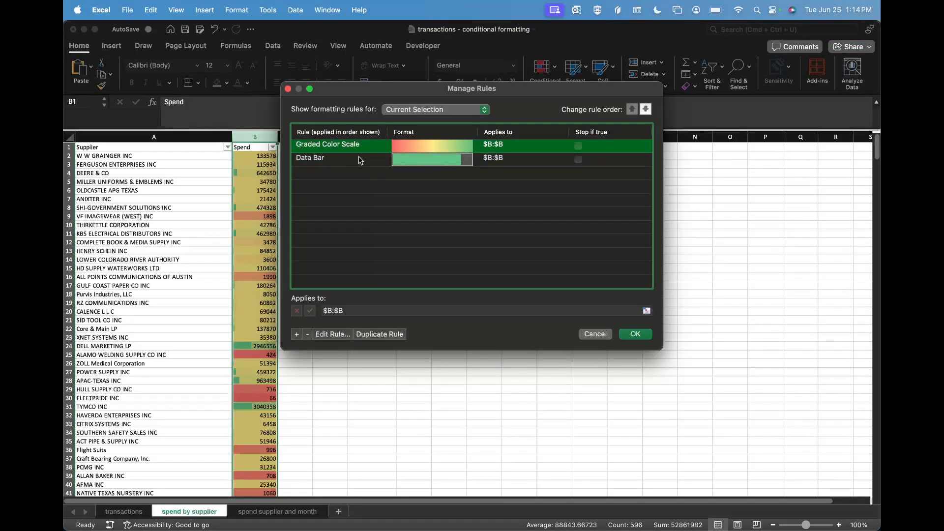
pyautogui.click(358, 158)
pyautogui.click(348, 148)
pyautogui.click(349, 164)
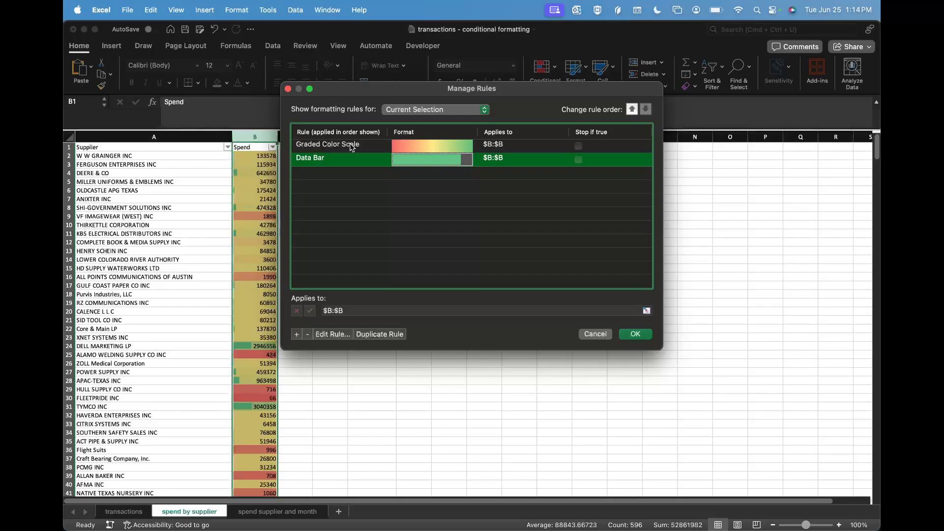
pyautogui.click(352, 148)
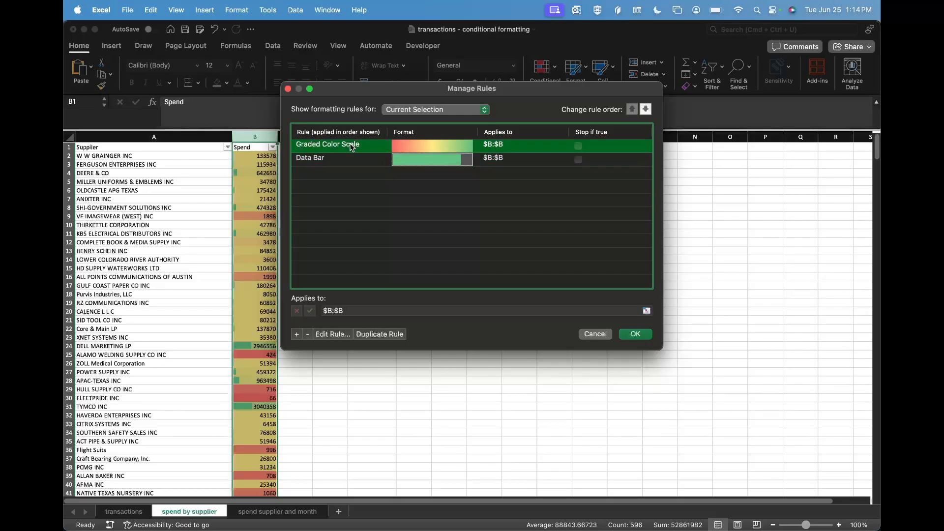
# - Delete the Data Bar rule from the Spend column, keeping the graded color scale
pyautogui.click(347, 160)
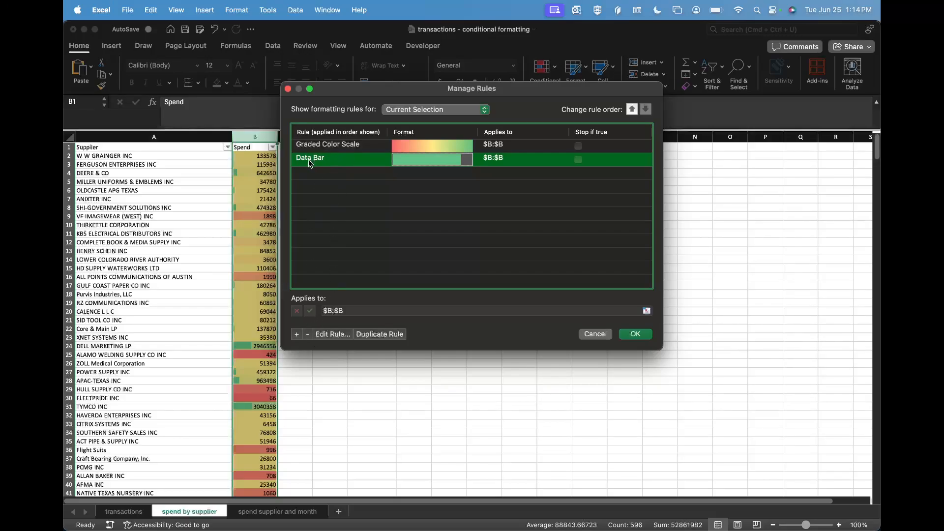
pyautogui.click(309, 335)
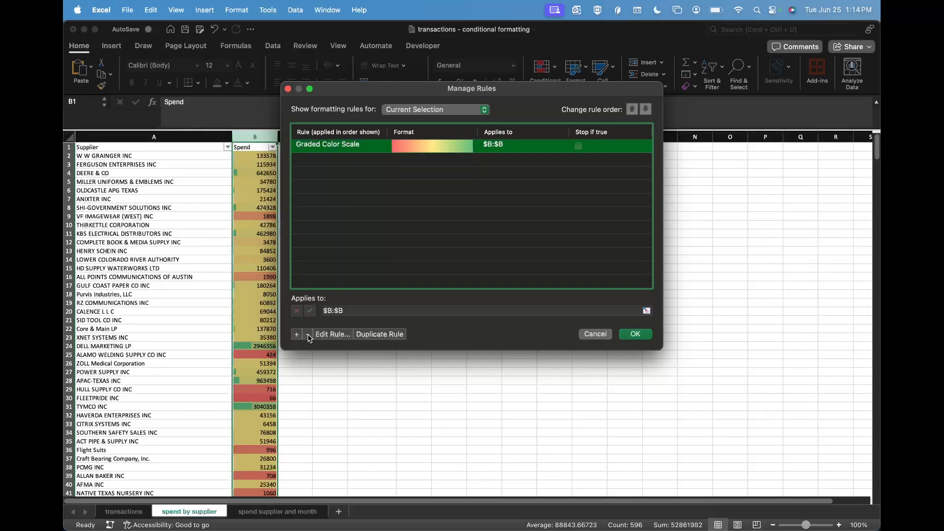
pyautogui.click(633, 339)
# - Examine the Spend column's shading with only the color scale applied, comparing cells B90 and B93
pyautogui.click(251, 174)
pyautogui.click(246, 157)
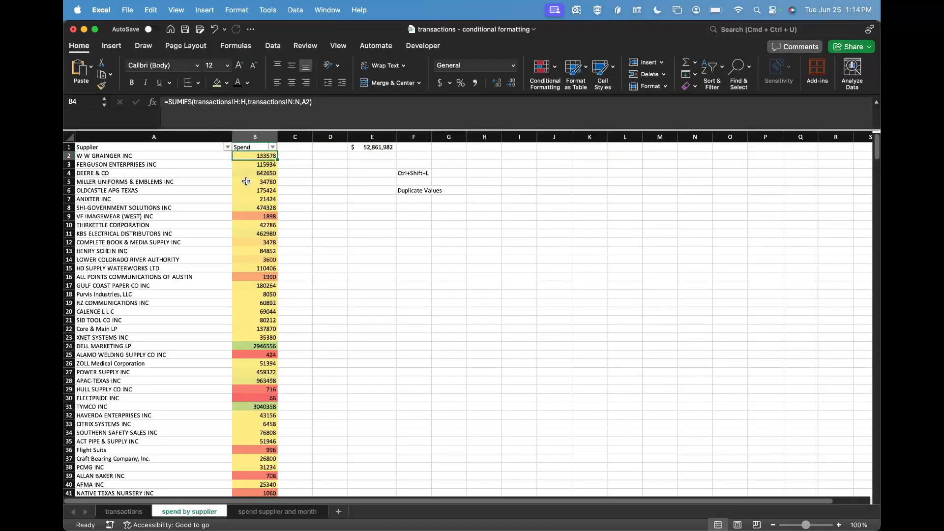
pyautogui.moveTo(247, 181); pyautogui.dragTo(264, 365)
pyautogui.click(258, 319)
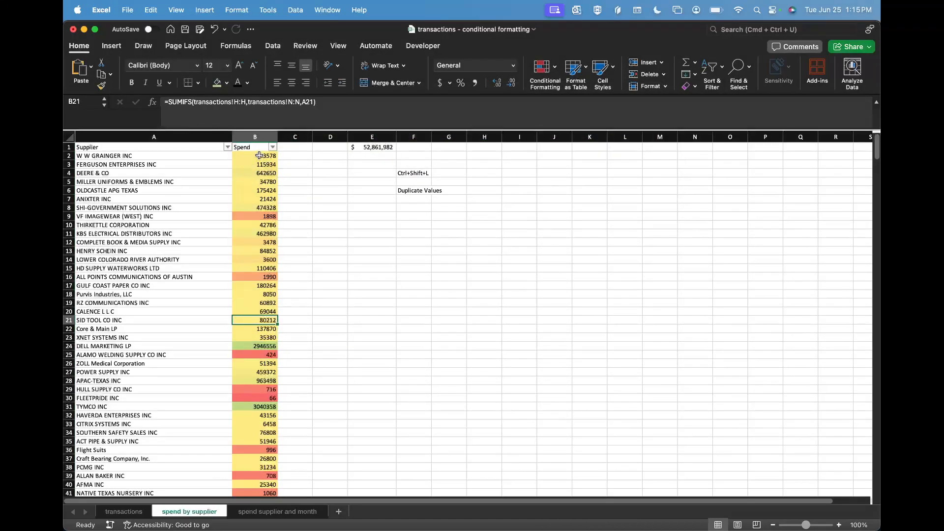
pyautogui.scroll(-10, 263, 389)
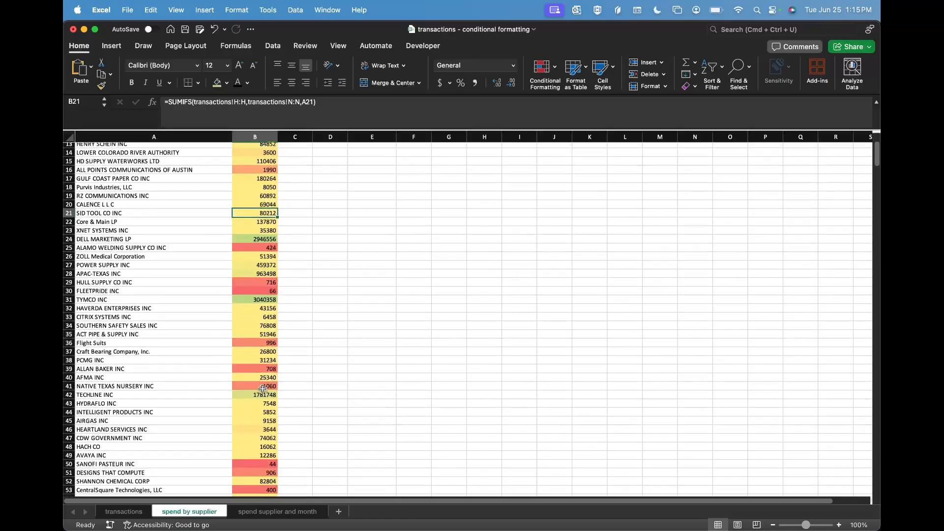
pyautogui.scroll(-10, 263, 389)
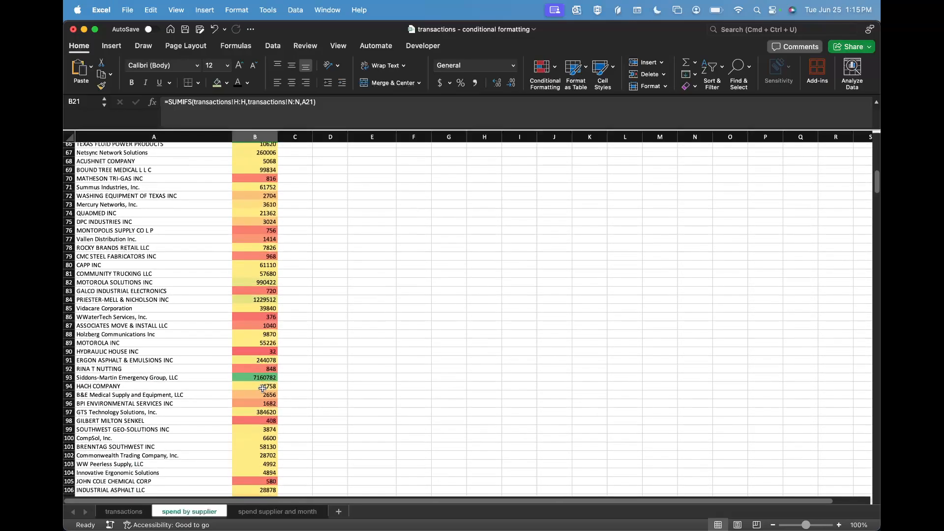
pyautogui.click(261, 353)
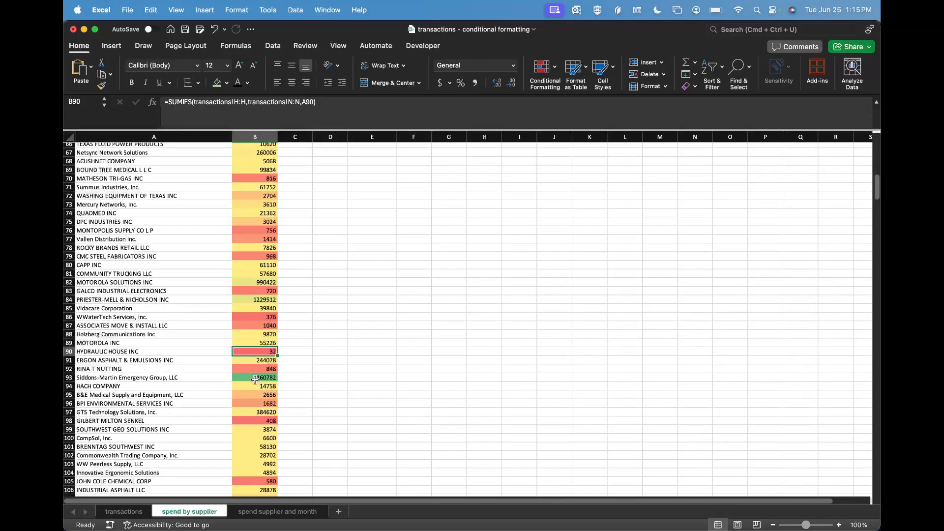
pyautogui.click(255, 378)
pyautogui.scroll(-4, 315, 416)
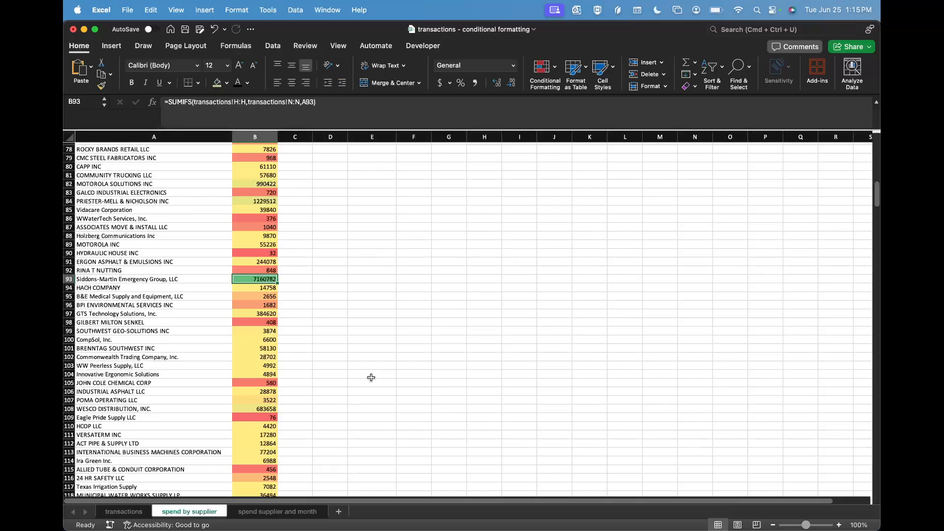
# - Open the Spend column's graded color scale rule for editing and check the type options for its minimum
pyautogui.scroll(20, 372, 378)
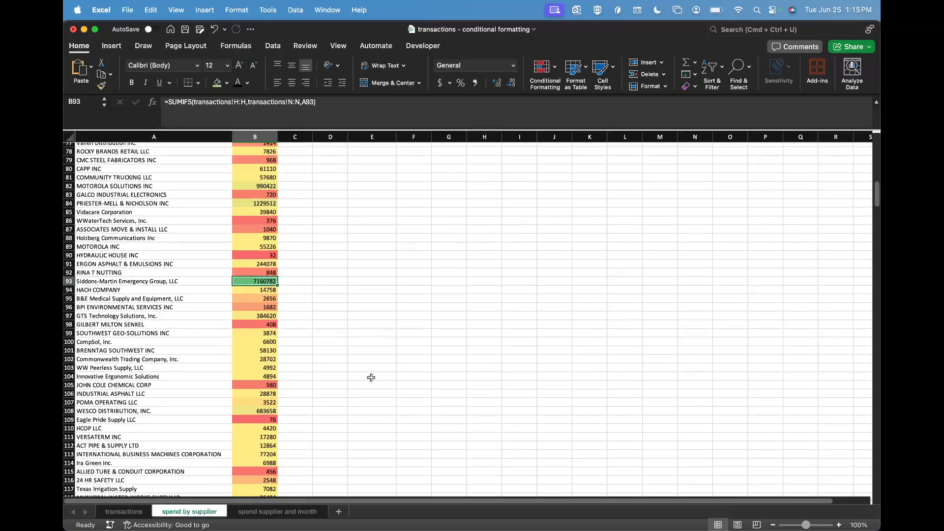
pyautogui.scroll(-1, 357, 350)
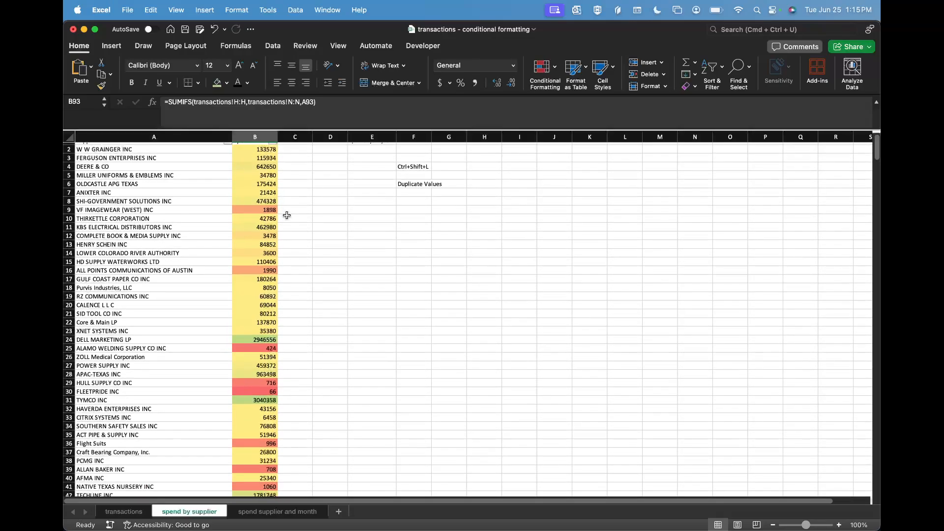
pyautogui.scroll(1, 357, 350)
pyautogui.click(253, 163)
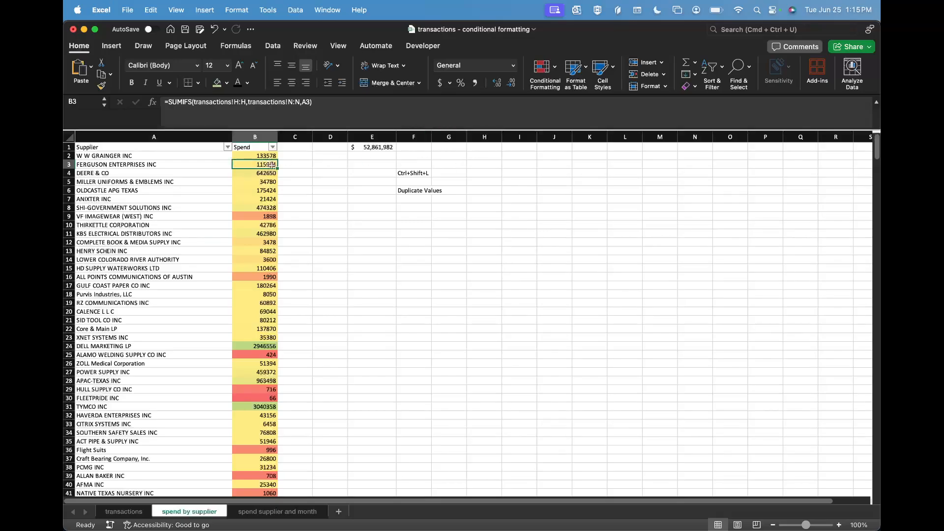
pyautogui.click(242, 156)
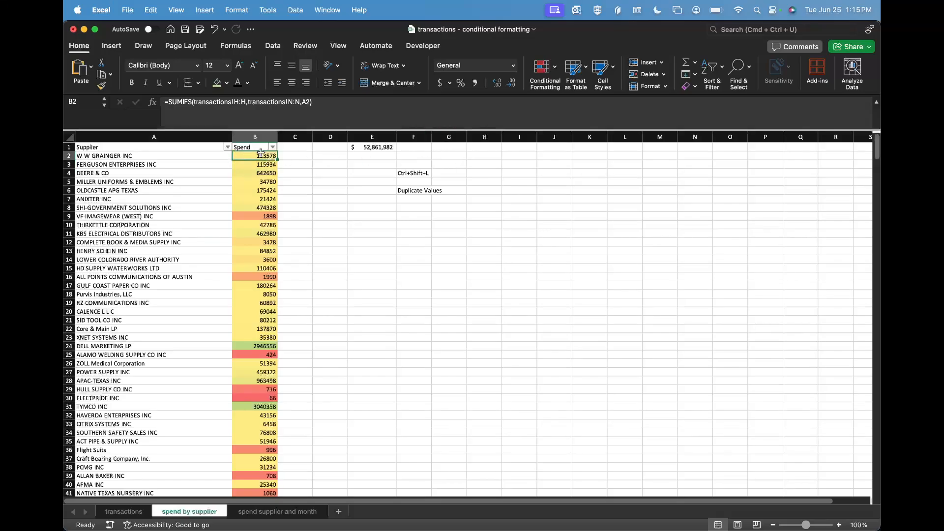
pyautogui.click(547, 74)
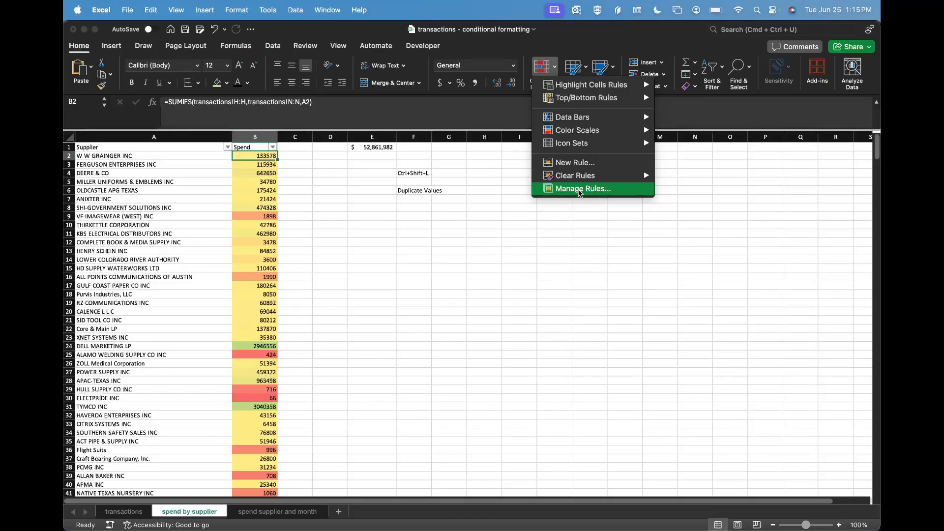
pyautogui.click(581, 192)
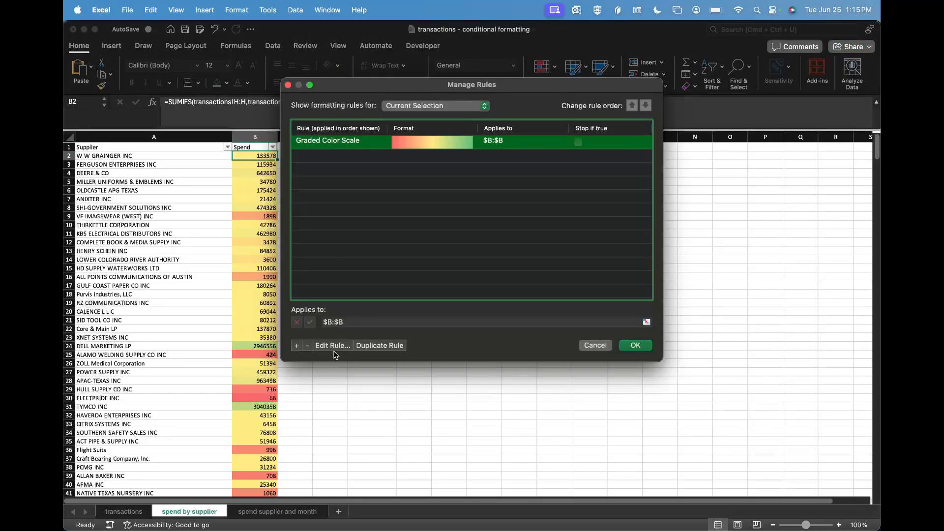
pyautogui.click(332, 345)
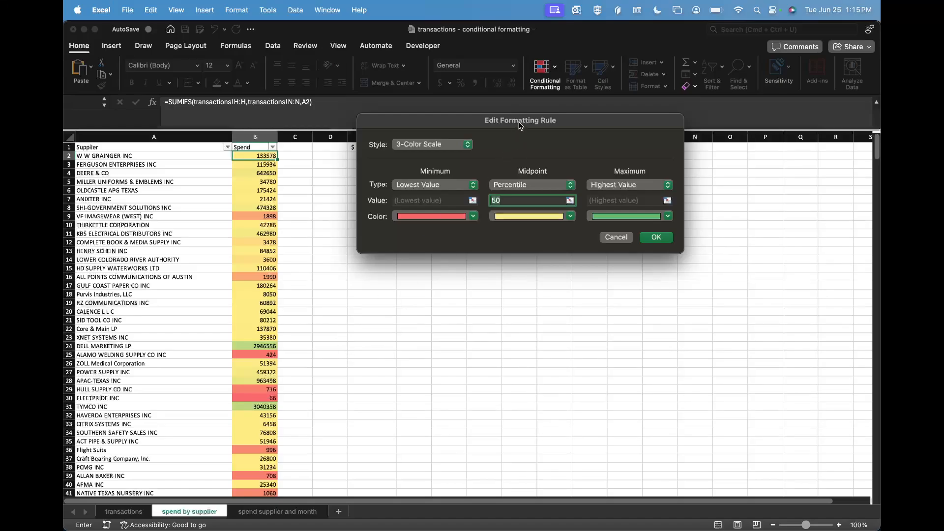
pyautogui.moveTo(519, 127); pyautogui.dragTo(503, 96)
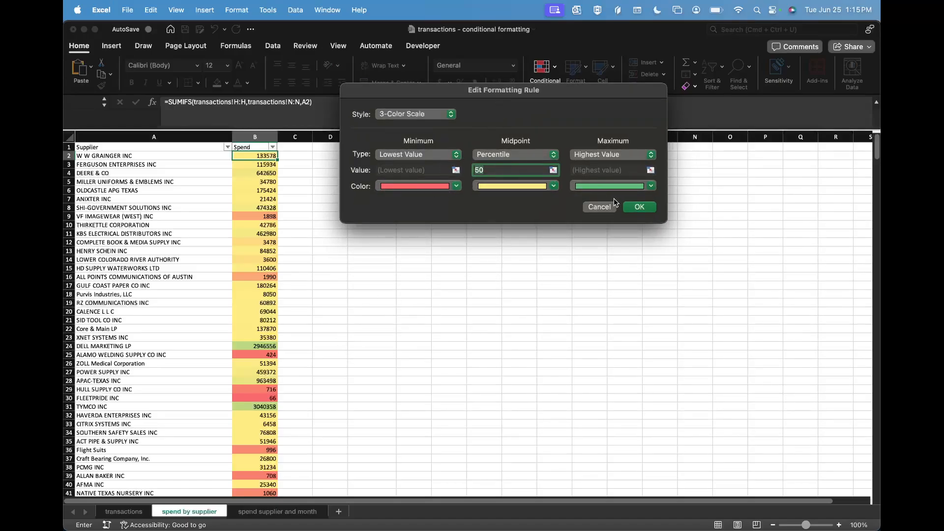
pyautogui.click(421, 155)
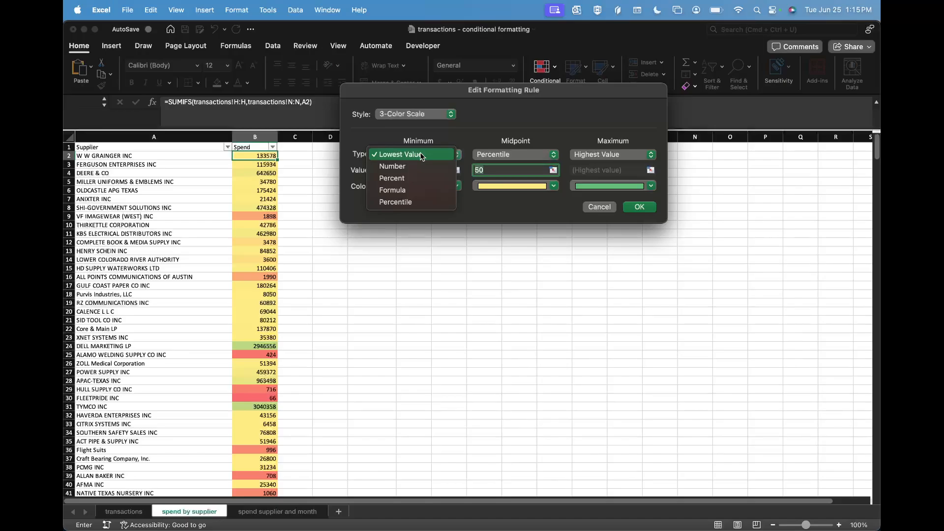
pyautogui.click(435, 141)
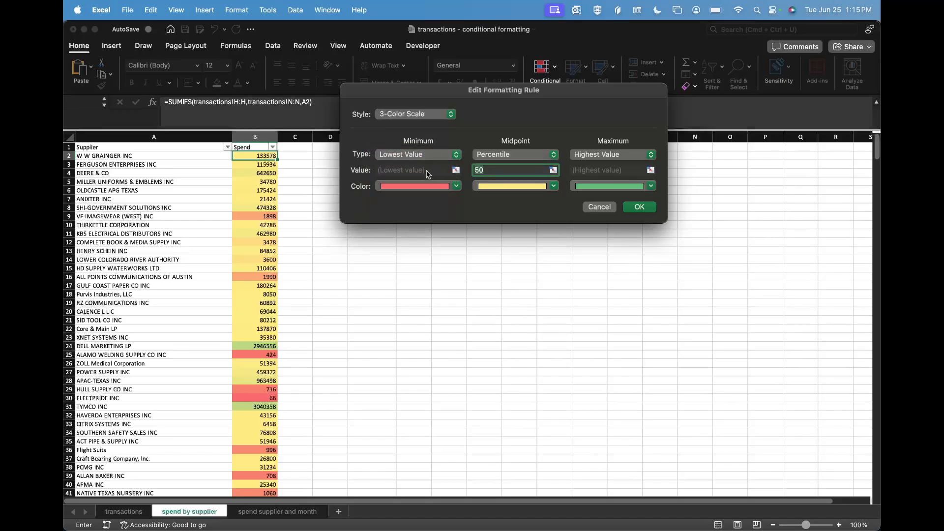
# - Set the color scale's maximum to the number 100000 and its maximum color to blue
pyautogui.click(624, 155)
pyautogui.click(613, 167)
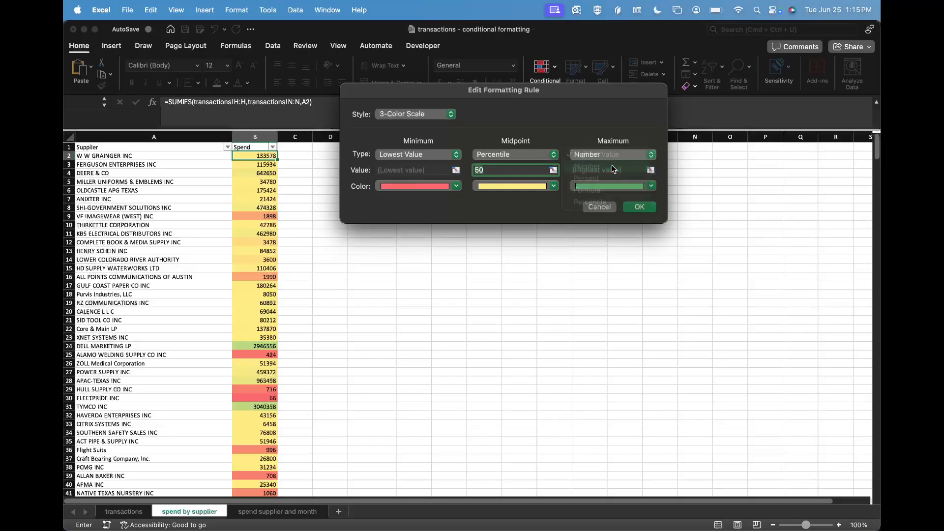
pyautogui.click(607, 169)
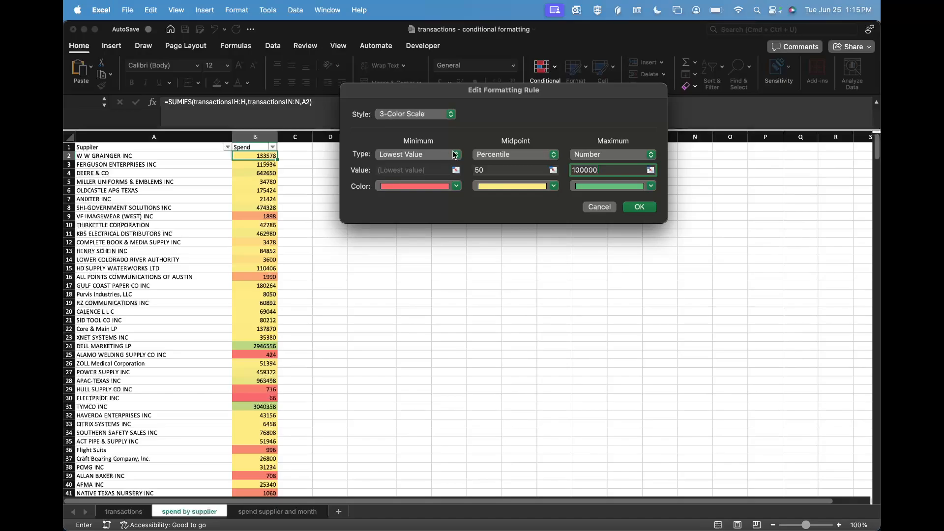
pyautogui.click(609, 188)
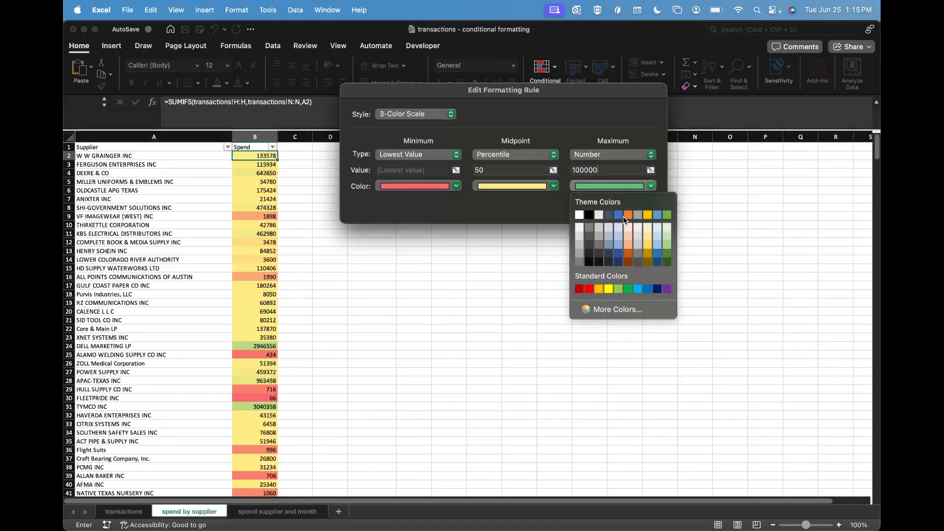
pyautogui.click(620, 217)
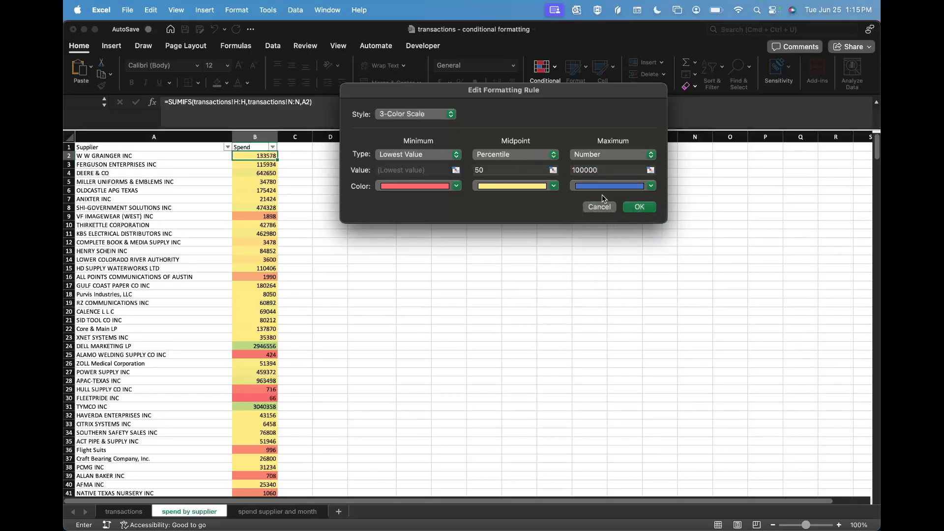
# - Set the color scale's midpoint to type Number with a value of 50000
pyautogui.click(493, 157)
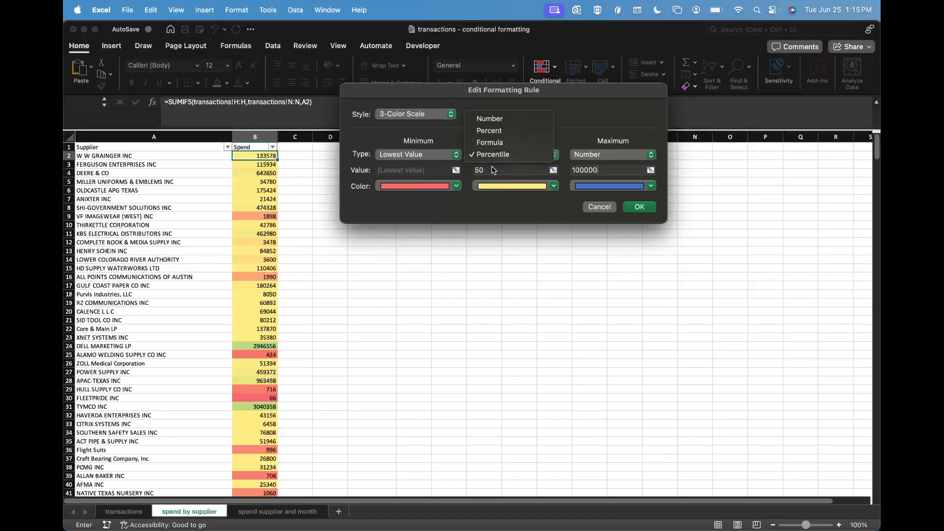
pyautogui.press('Up')
pyautogui.press('Up')
pyautogui.press('Up')
pyautogui.press('Up')
pyautogui.press('Return')
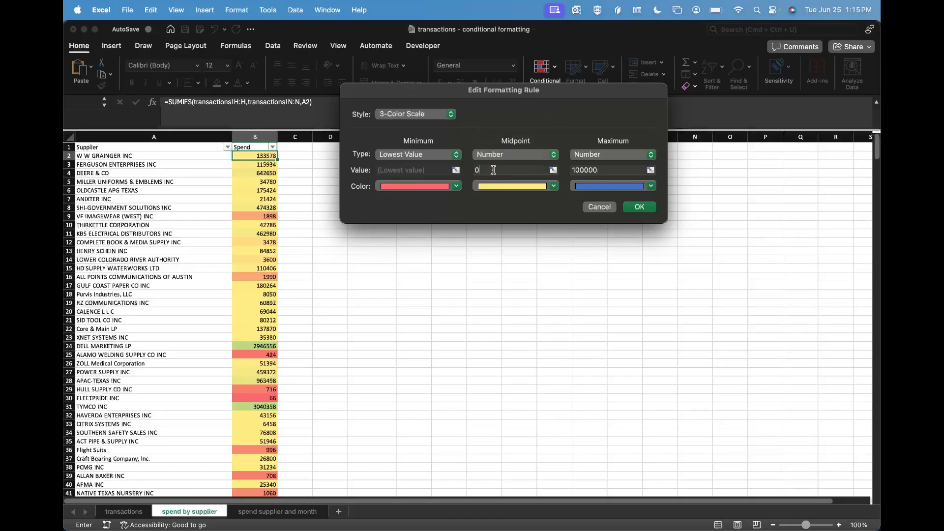
pyautogui.click(494, 170)
# - Set the color scale's minimum to type Number with a value of 10000 and apply the edited rule to the Spend column
pyautogui.click(444, 157)
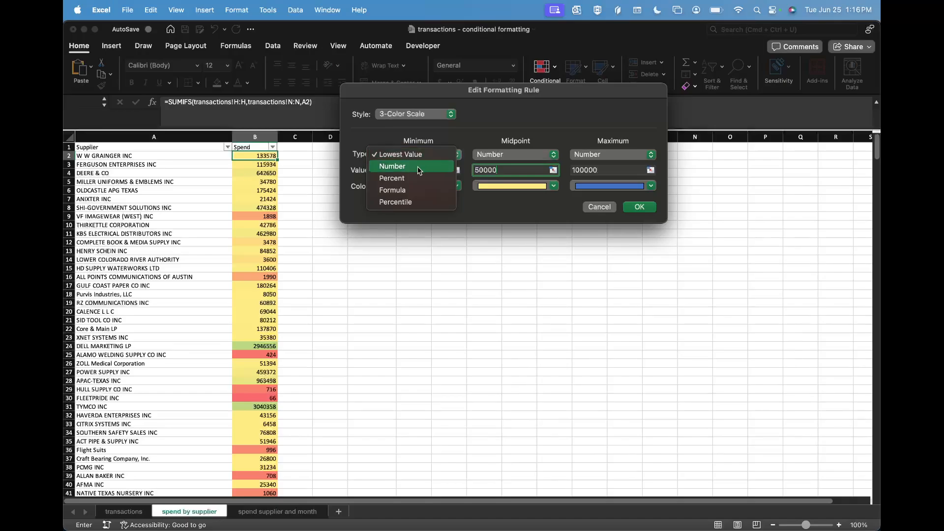
pyautogui.click(418, 167)
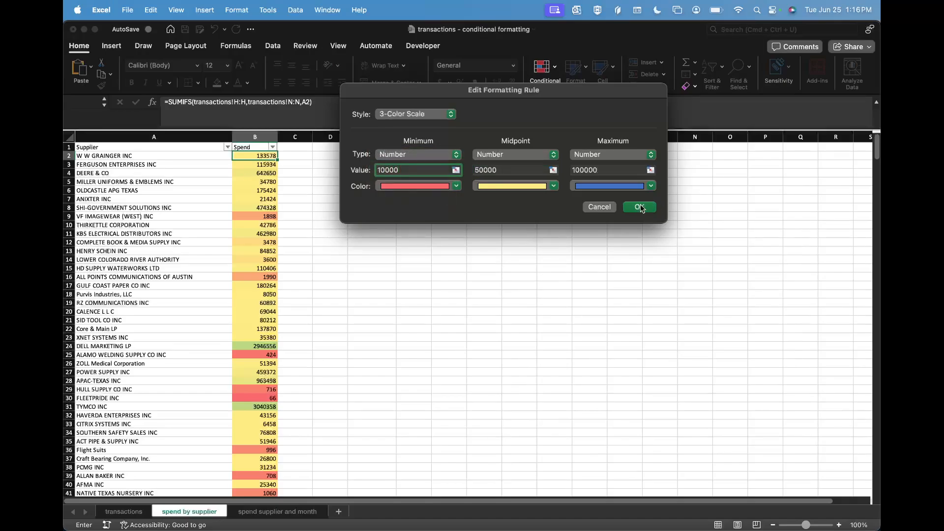
pyautogui.click(441, 116)
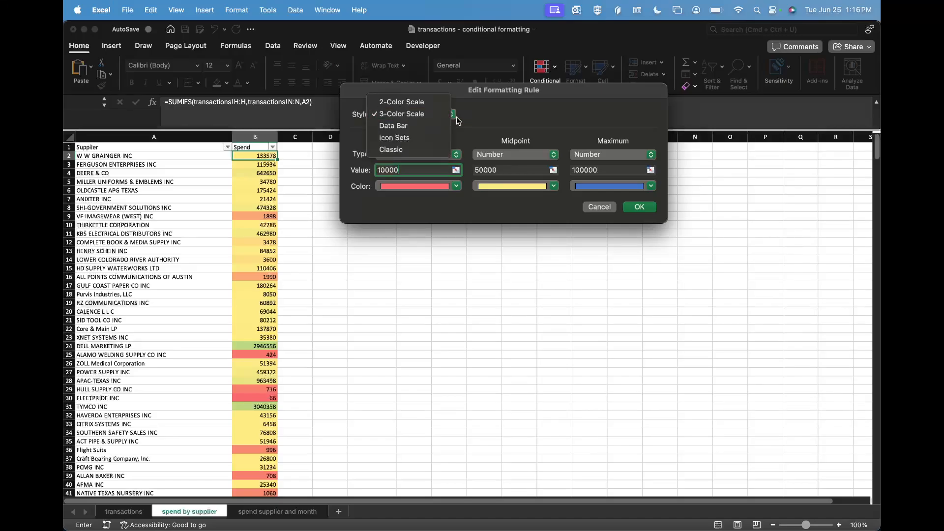
pyautogui.click(476, 122)
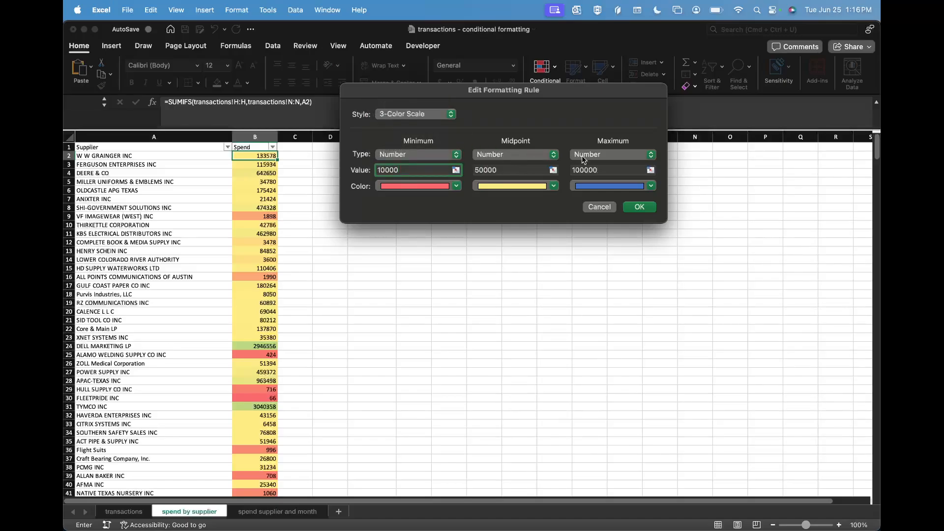
pyautogui.click(424, 116)
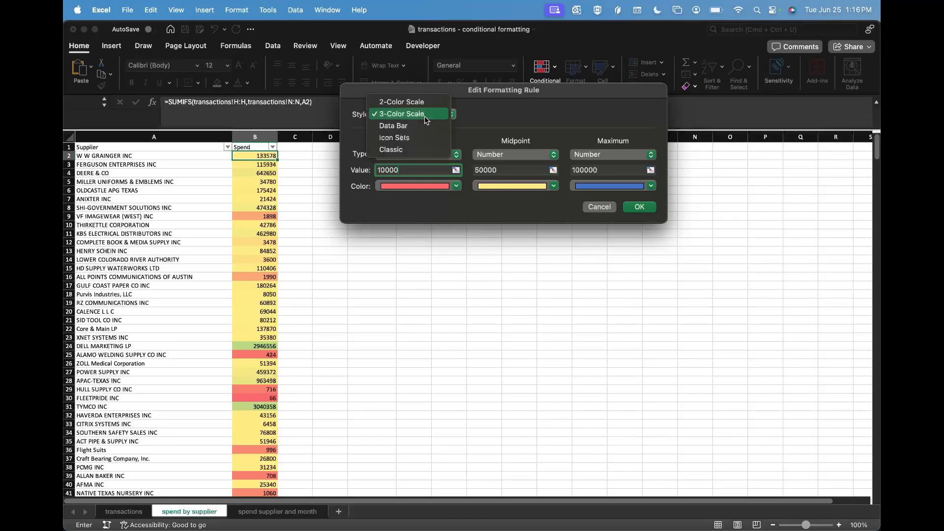
pyautogui.click(452, 118)
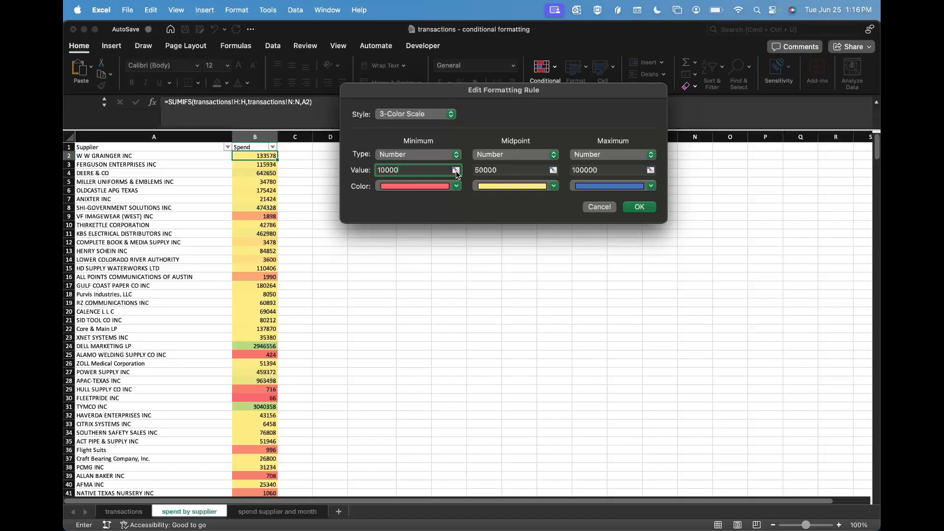
pyautogui.click(640, 207)
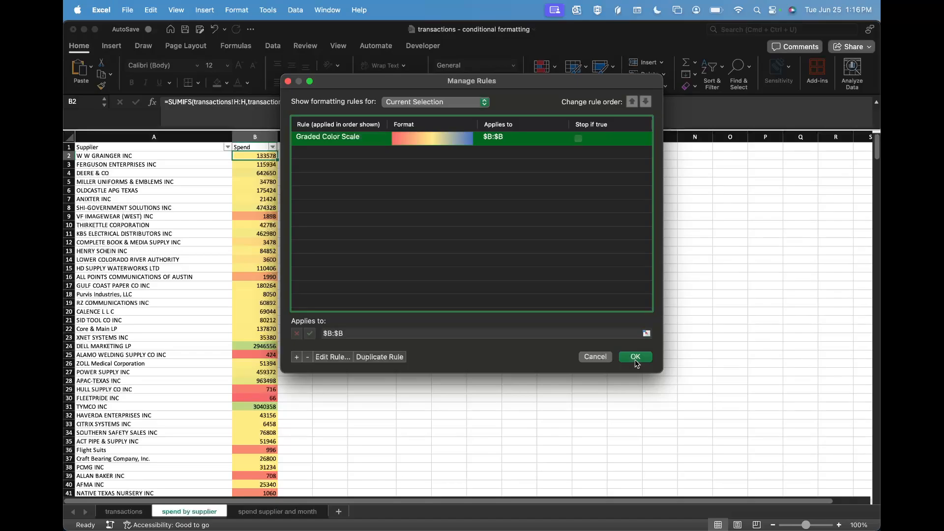
pyautogui.click(635, 357)
# - Examine the Spend column's recolored cells down the supplier list, including the low-spend cells B103:B105
pyautogui.click(176, 182)
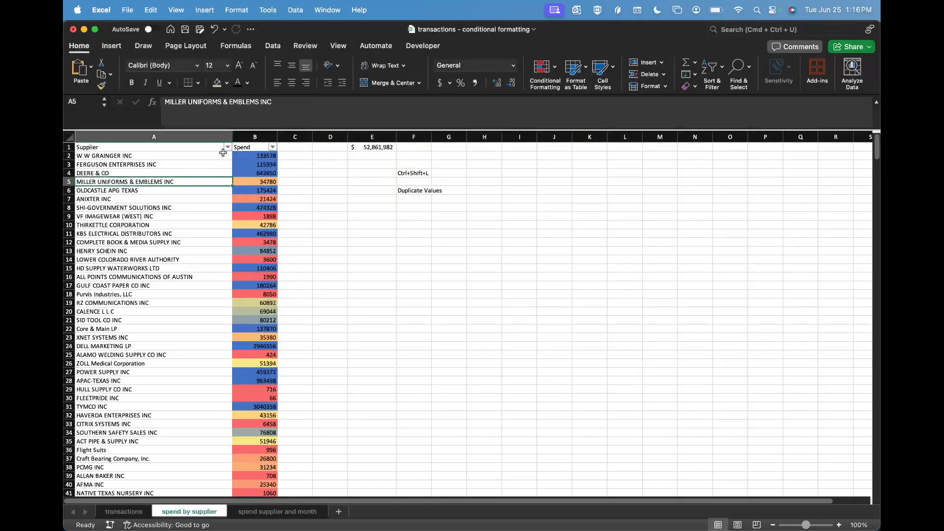
pyautogui.click(264, 149)
pyautogui.click(265, 242)
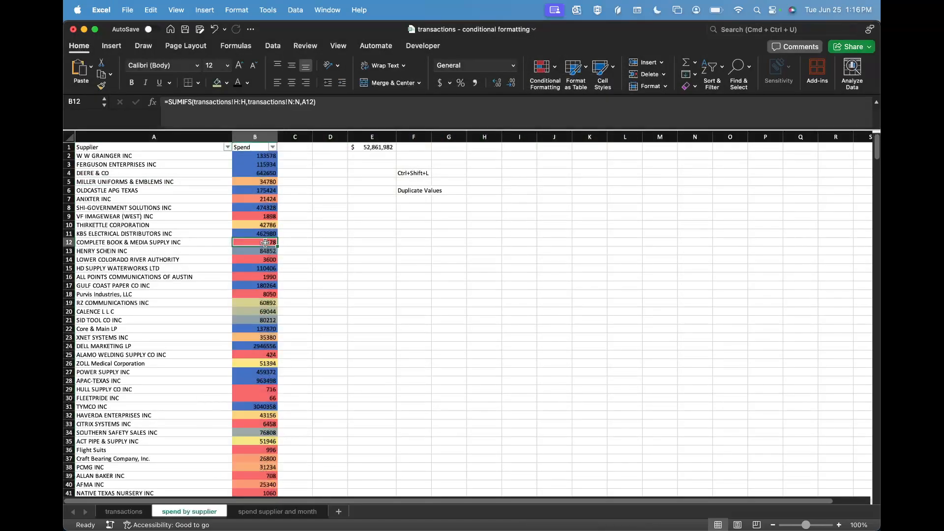
pyautogui.scroll(-20, 250, 166)
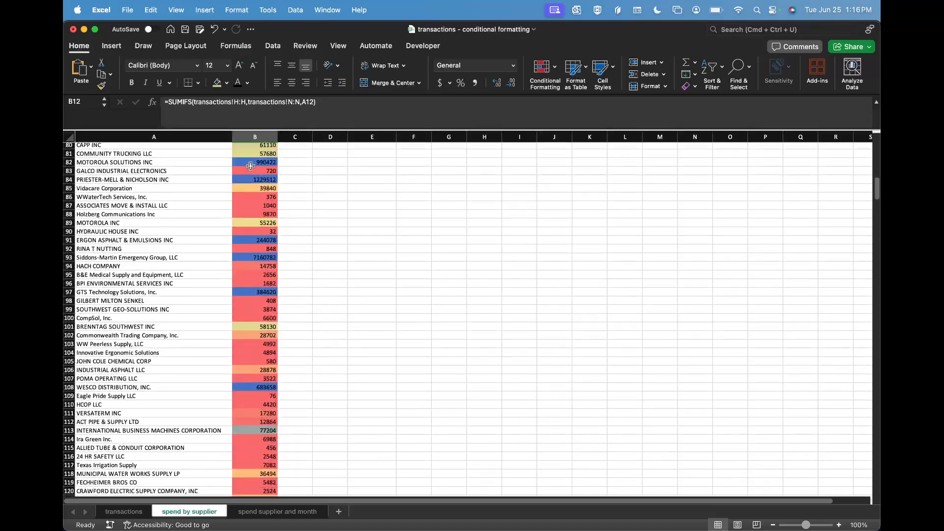
pyautogui.scroll(-1, 251, 166)
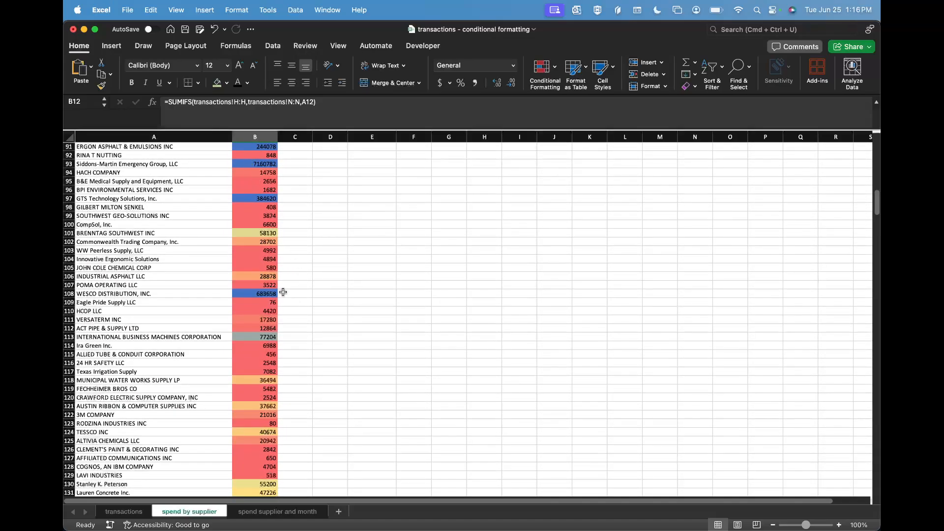
pyautogui.moveTo(256, 251); pyautogui.dragTo(257, 266)
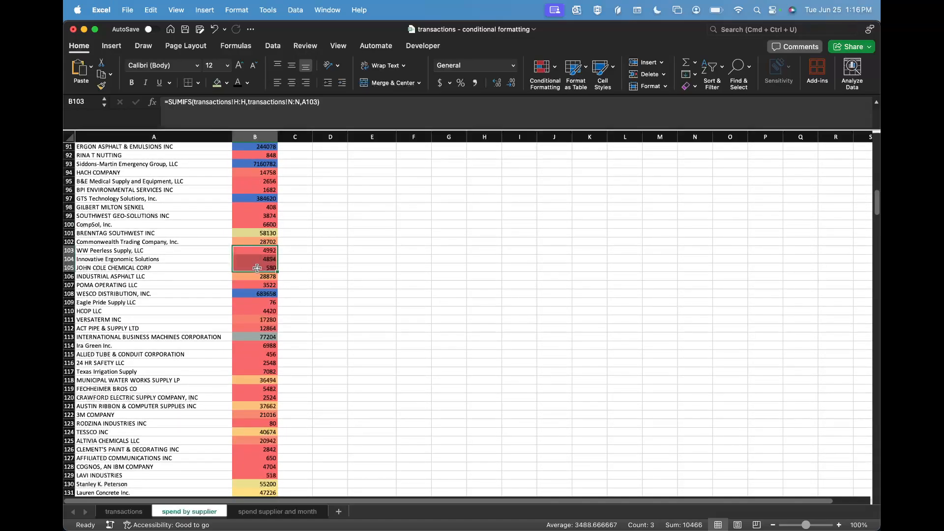
pyautogui.click(270, 259)
pyautogui.scroll(20, 367, 285)
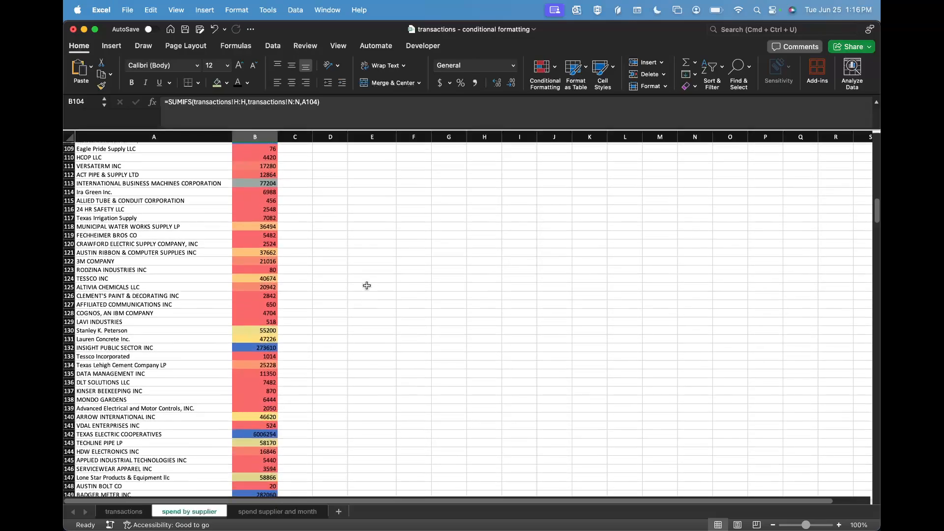
pyautogui.scroll(2, 372, 307)
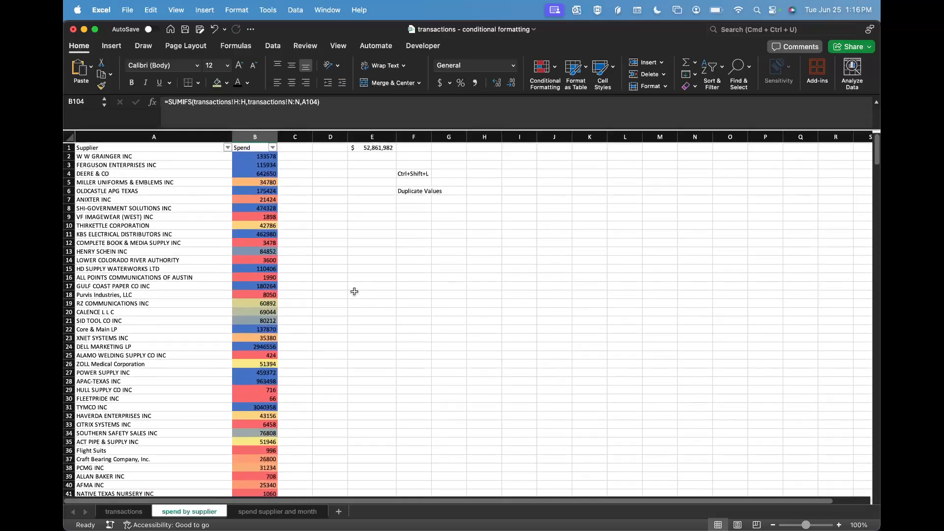
pyautogui.scroll(1, 266, 175)
# - Compare the shading of high, middle and low spend values in B2:B4, B5, B21, B31 and B35
pyautogui.moveTo(266, 174); pyautogui.dragTo(255, 157)
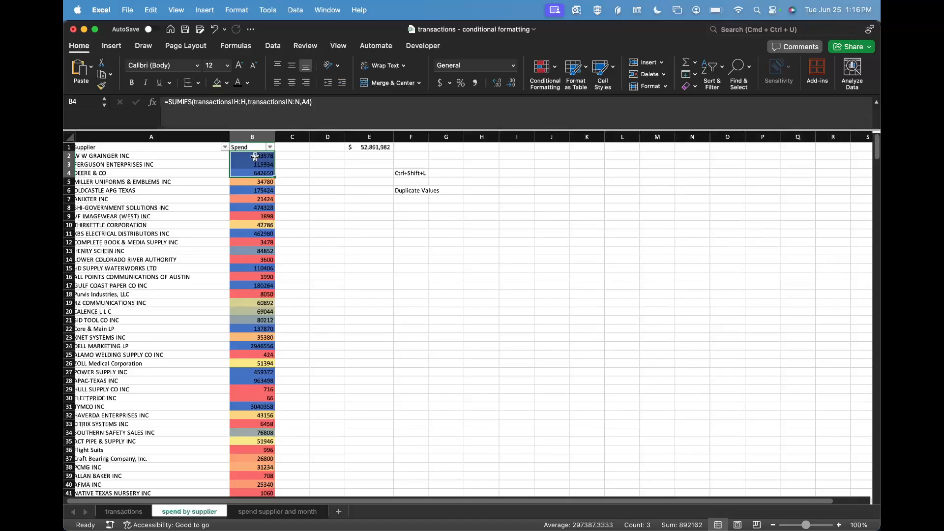
pyautogui.click(296, 173)
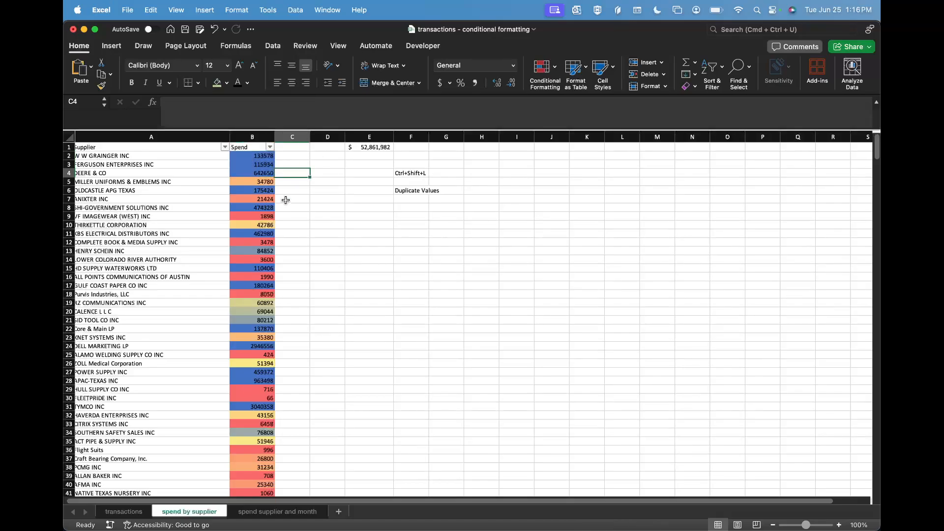
pyautogui.click(268, 183)
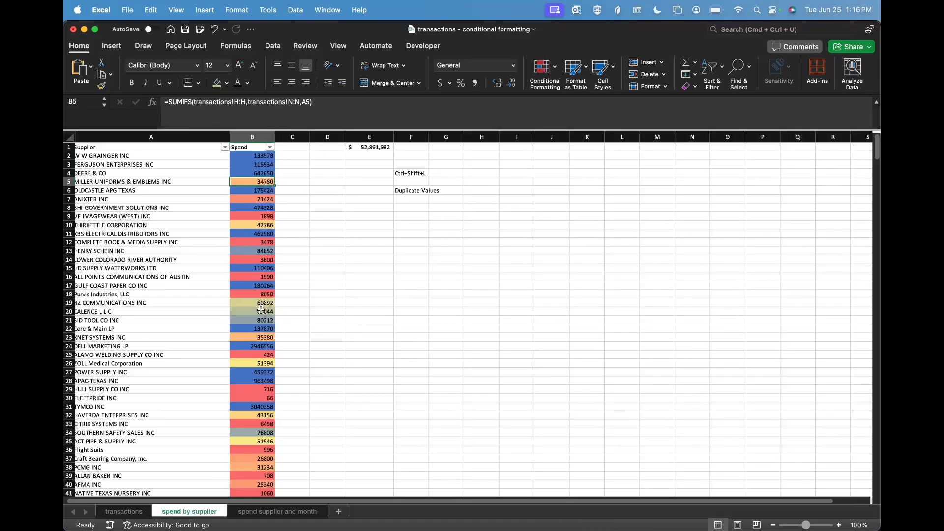
pyautogui.click(244, 322)
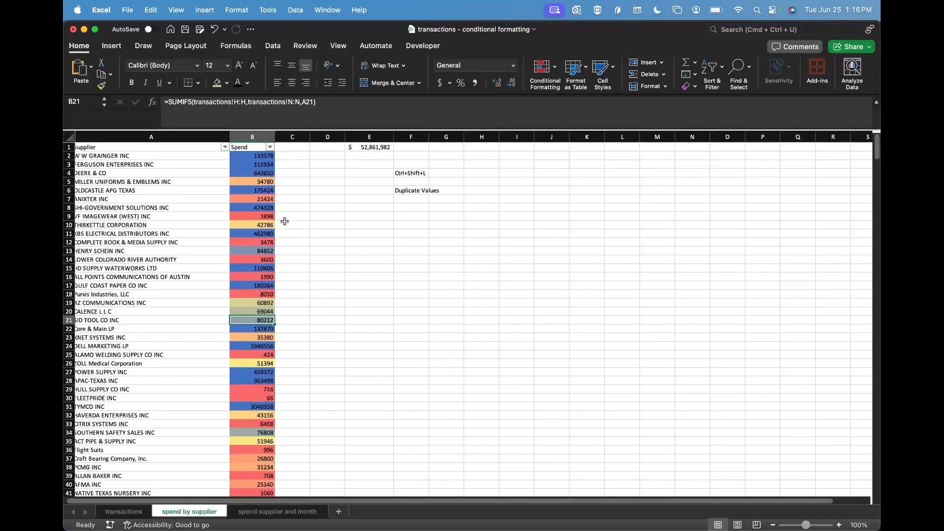
pyautogui.scroll(-2, 282, 392)
pyautogui.click(254, 370)
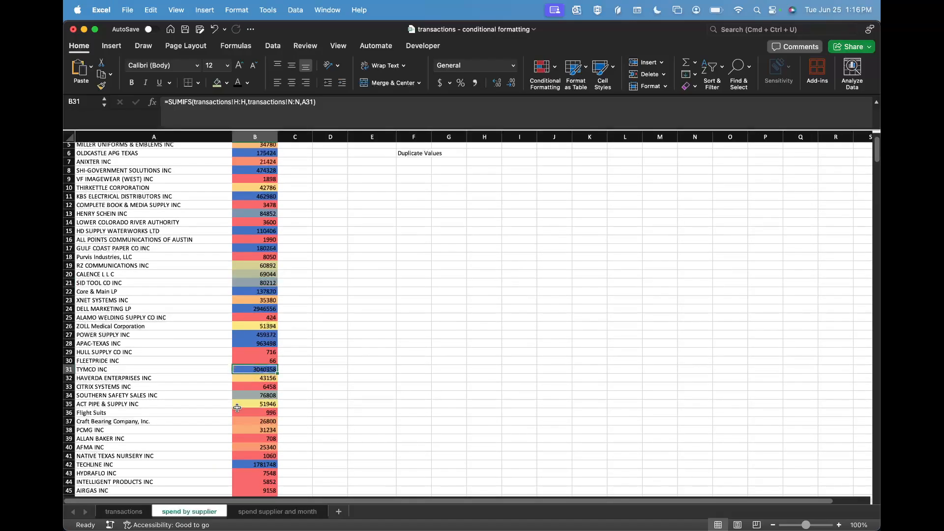
pyautogui.click(243, 404)
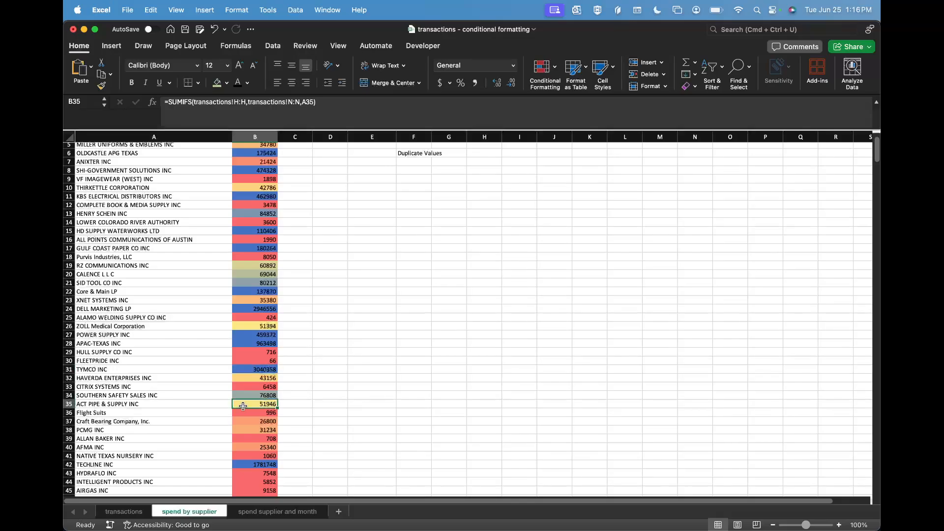
# - Scan the Spend column's color distribution through the lower supplier rows and return to the first suppliers
pyautogui.scroll(-5, 289, 442)
pyautogui.scroll(-20, 289, 442)
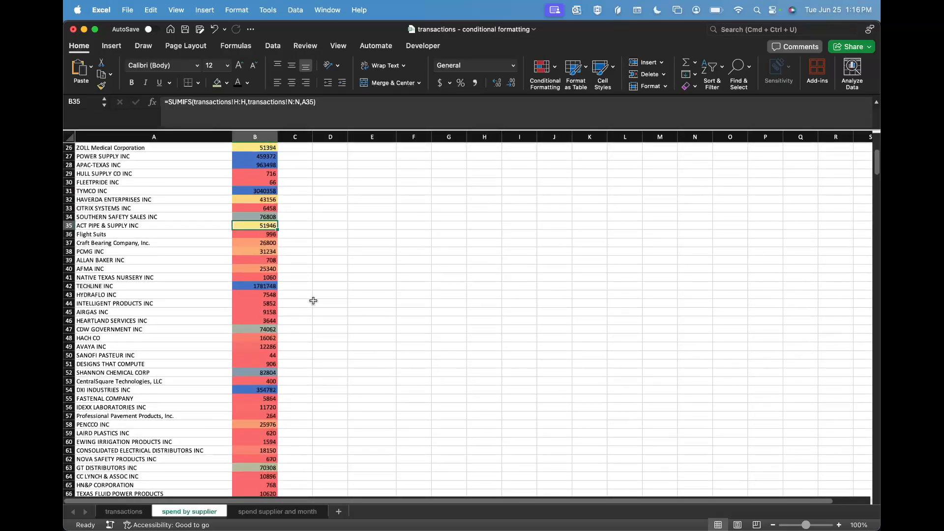
pyautogui.scroll(-20, 313, 300)
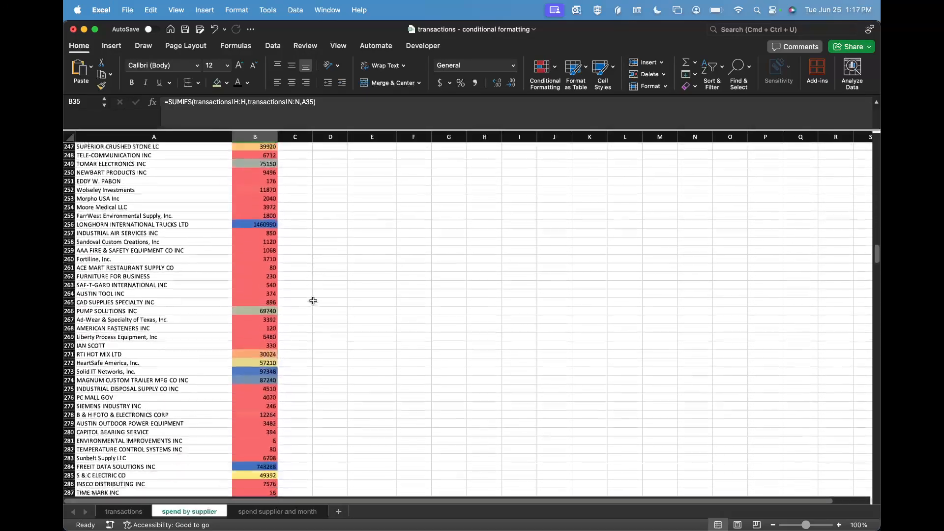
pyautogui.scroll(20, 313, 301)
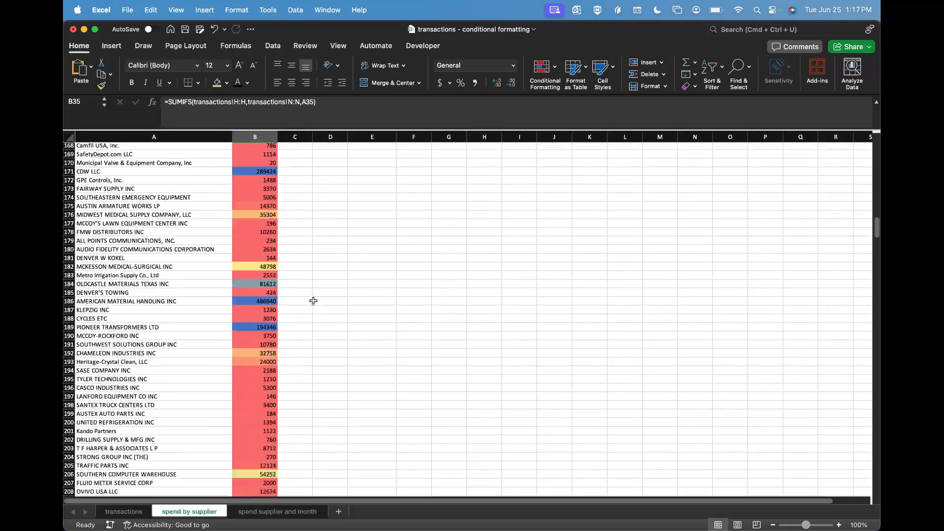
pyautogui.scroll(-1, 313, 301)
pyautogui.click(253, 166)
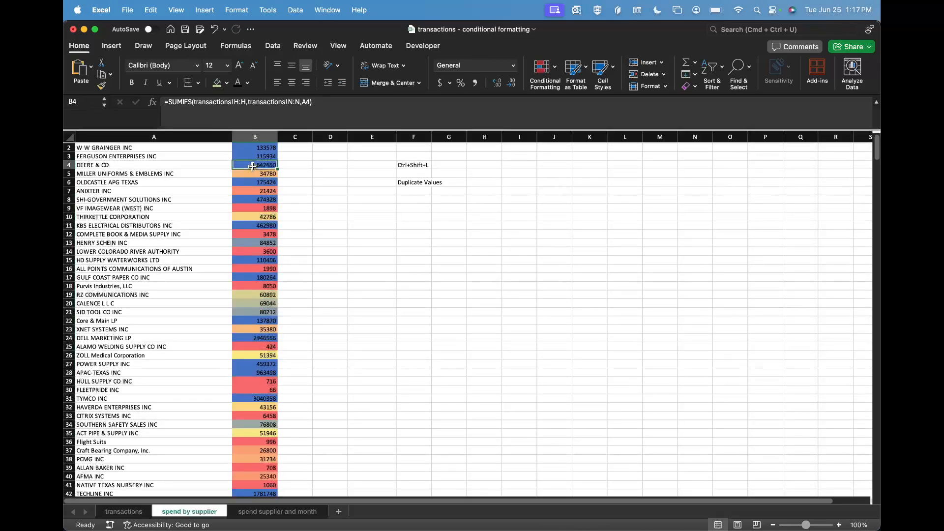
pyautogui.scroll(3, 253, 166)
pyautogui.moveTo(252, 160); pyautogui.dragTo(252, 159)
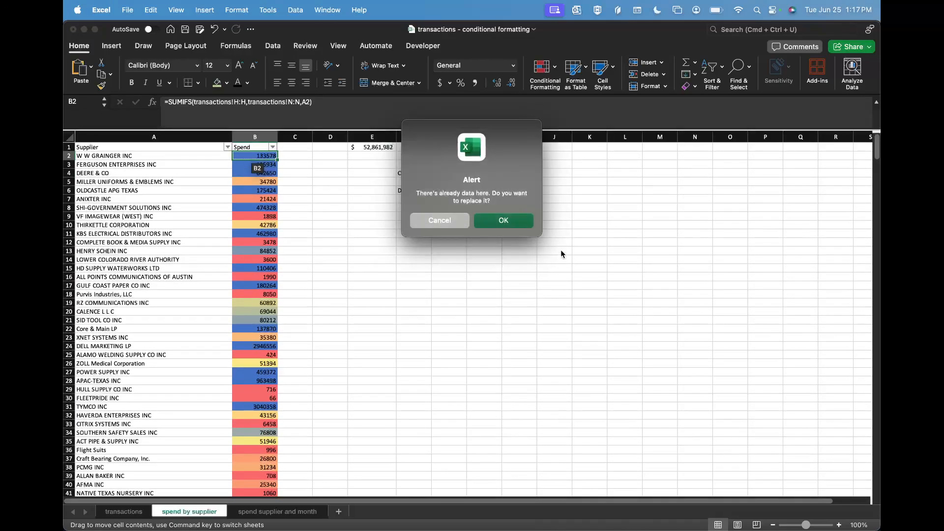
pyautogui.click(438, 219)
# - Change the Spend column's graded color scale rule to the 2-Color Scale style and apply it
pyautogui.click(271, 157)
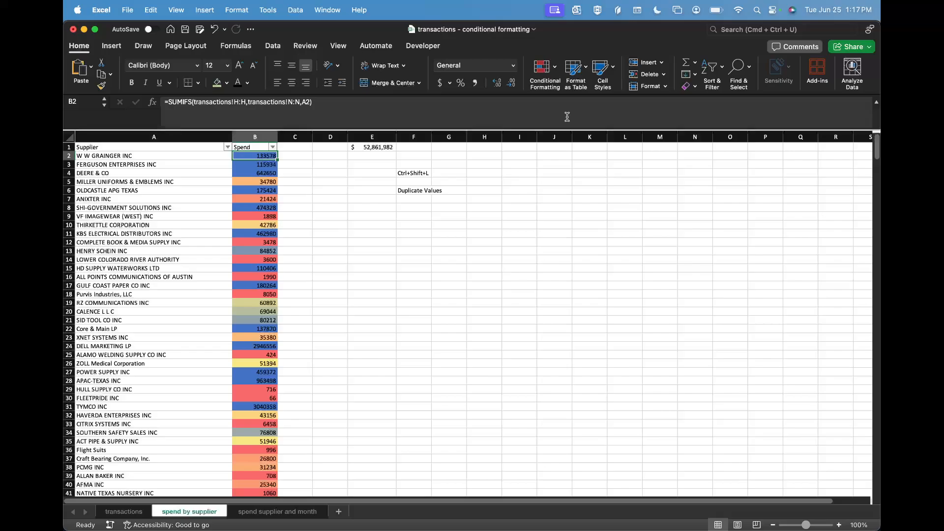
pyautogui.click(543, 68)
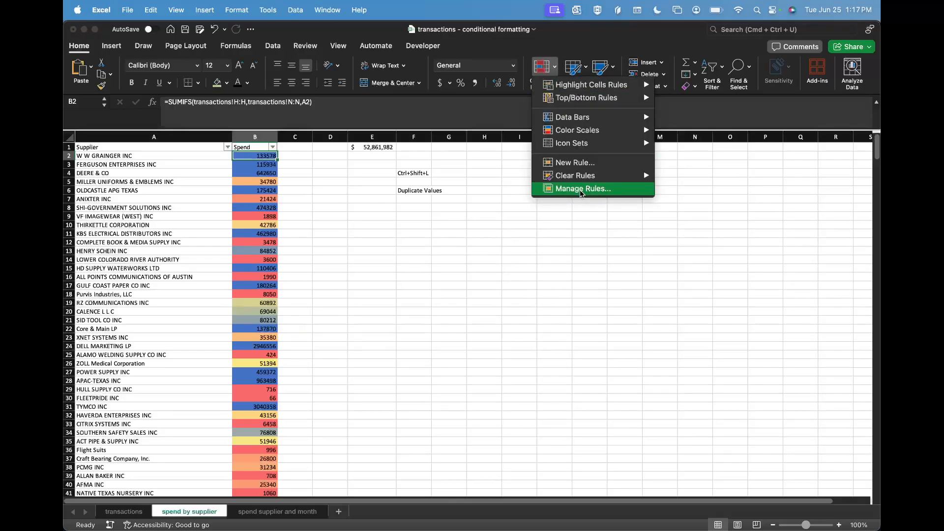
pyautogui.click(582, 190)
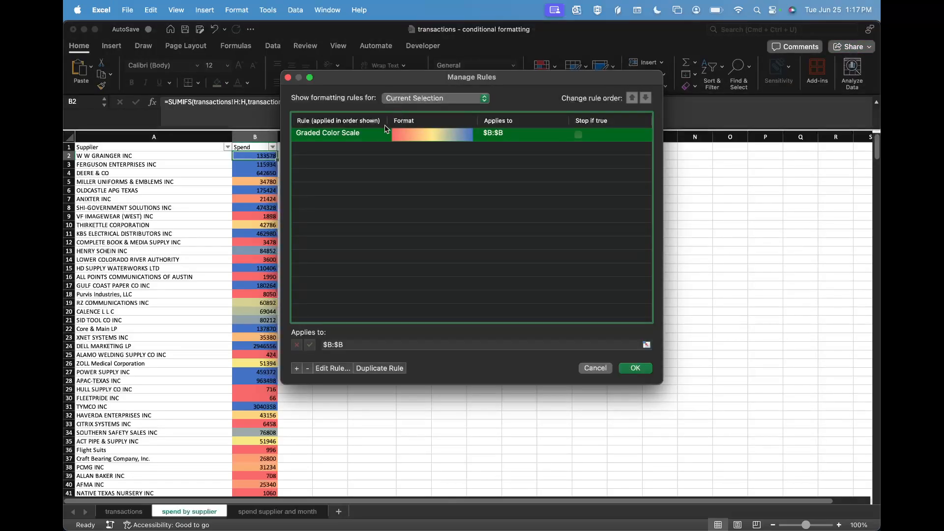
pyautogui.click(330, 369)
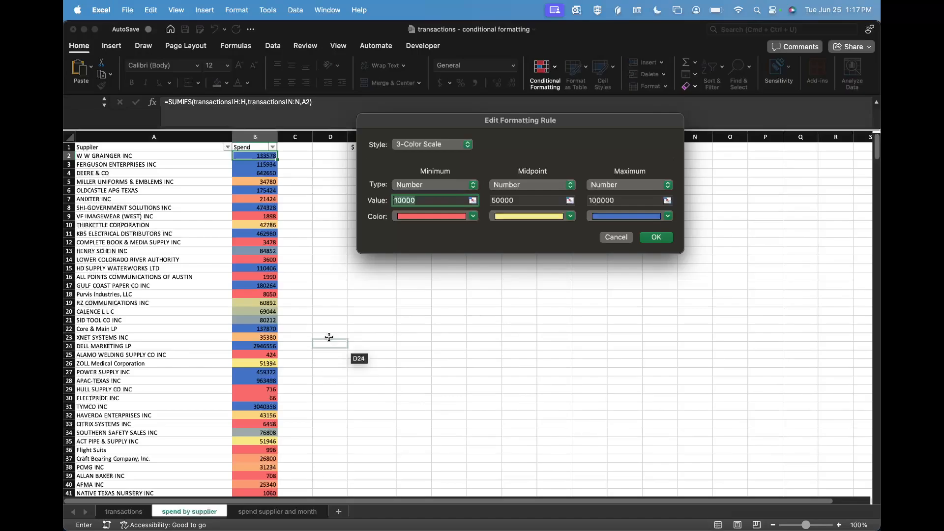
pyautogui.click(445, 144)
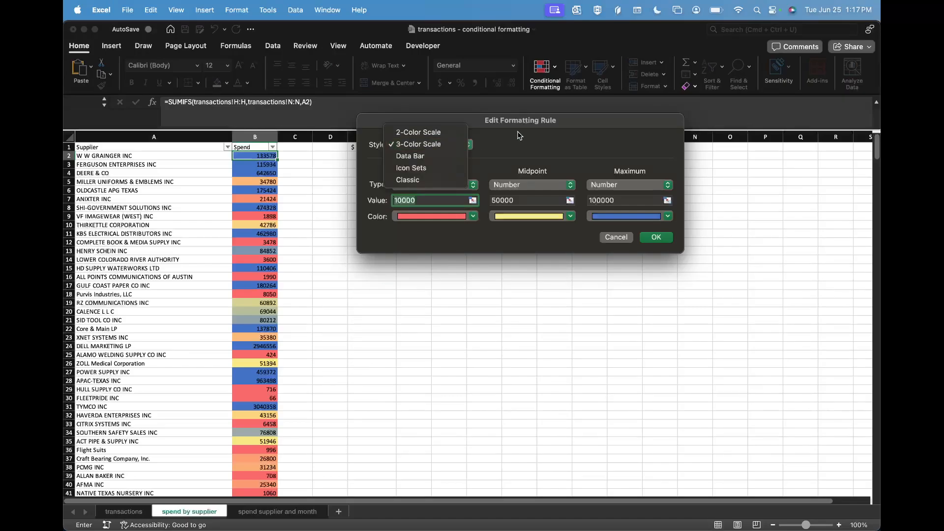
pyautogui.click(417, 132)
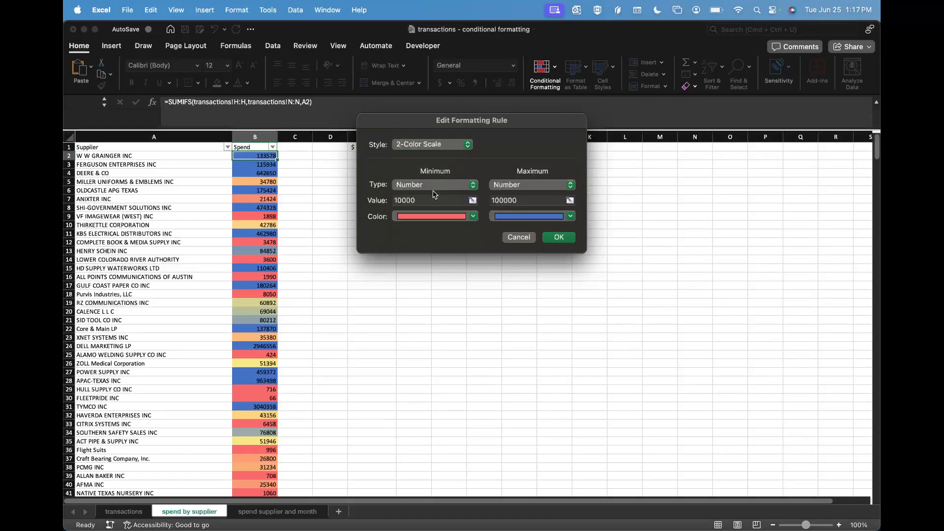
pyautogui.click(566, 240)
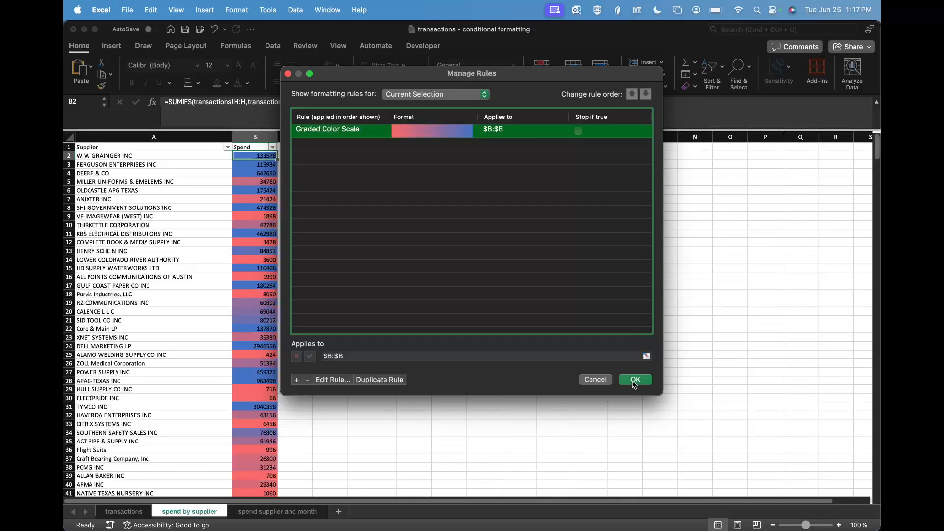
pyautogui.press('Return')
# - Check the two-color shading at cell B18 and switch to the miingl event page in Google Chrome
pyautogui.click(254, 294)
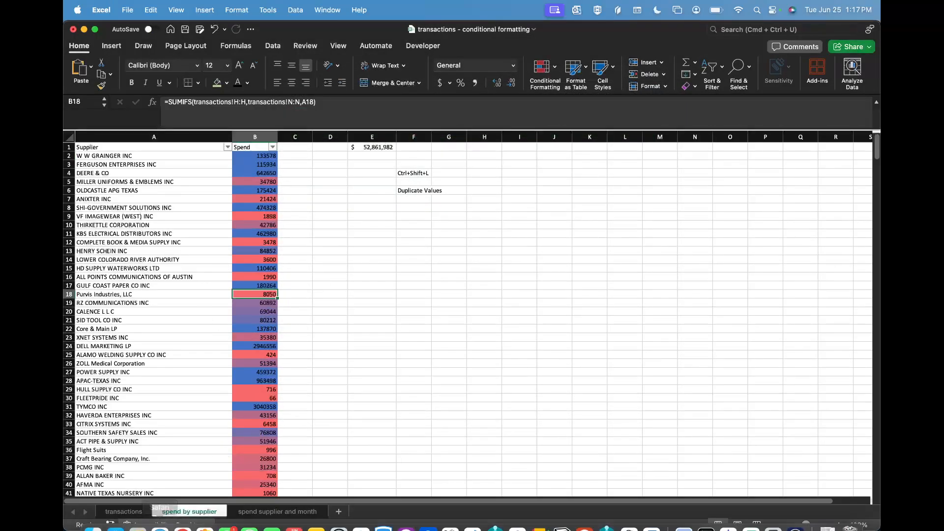
pyautogui.moveTo(171, 526)
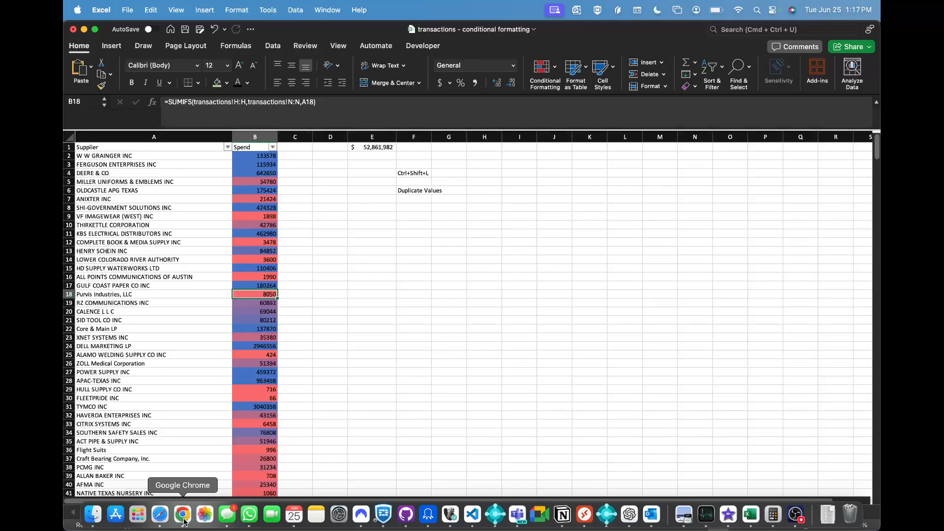
pyautogui.click(182, 515)
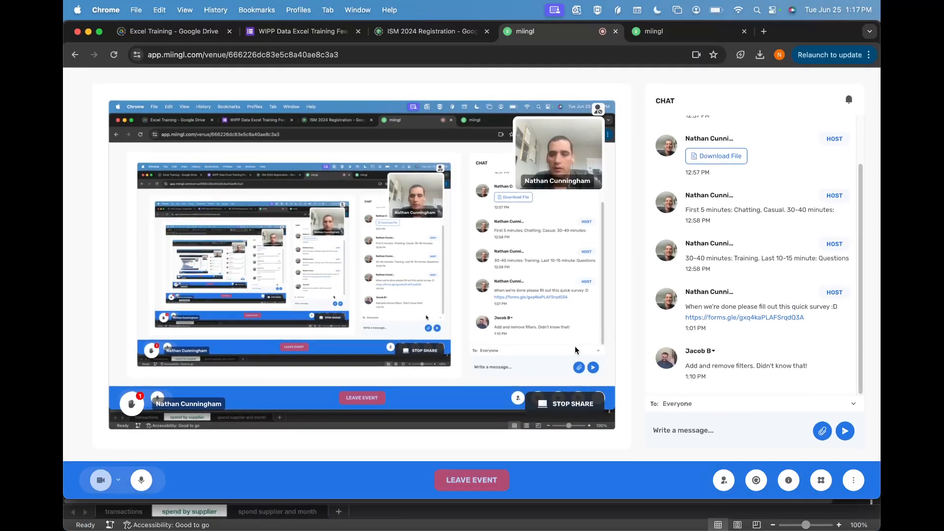
# - Add the attendee with a raised hand to the stage, close the raised-hand list and show the Venue sidebar
pyautogui.click(132, 404)
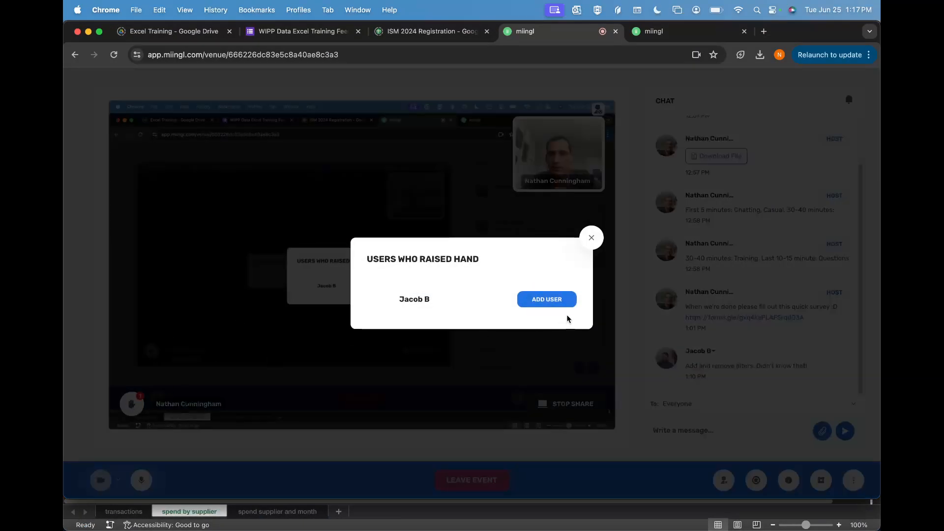
pyautogui.click(570, 302)
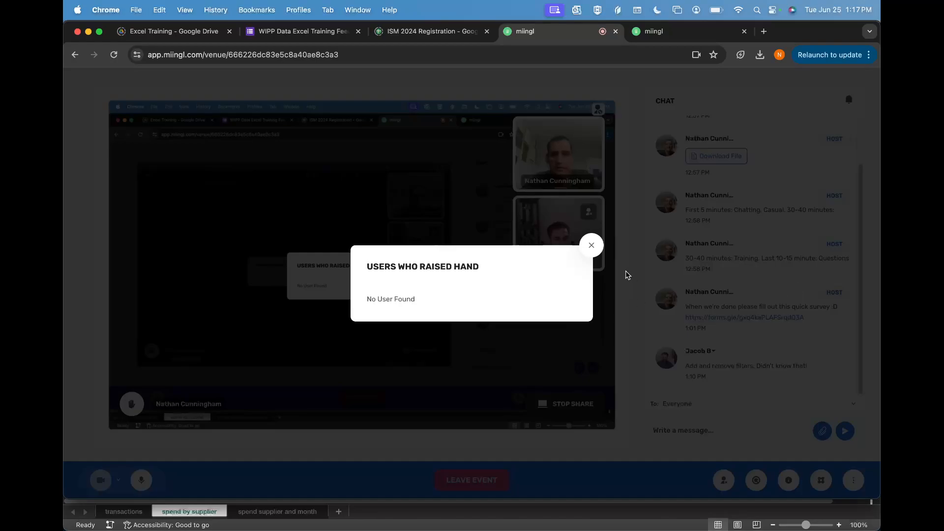
pyautogui.click(592, 252)
pyautogui.click(822, 480)
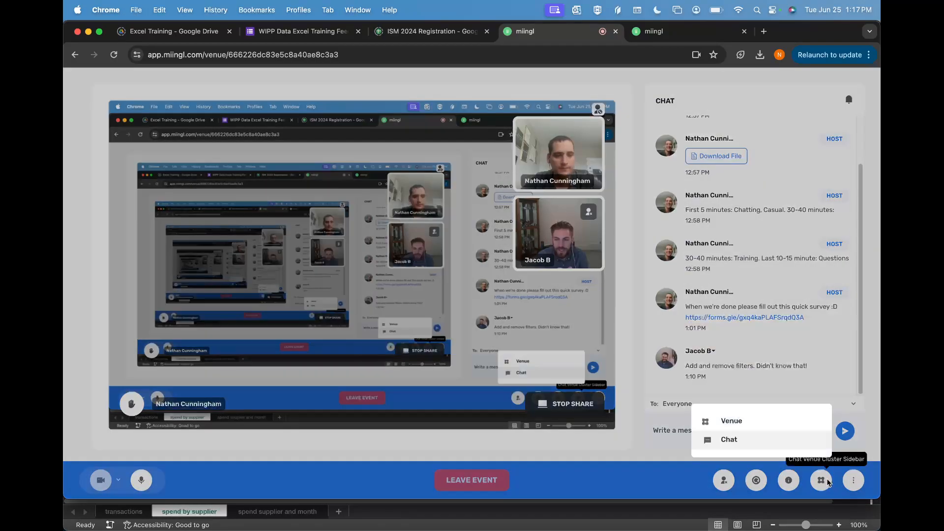
pyautogui.click(756, 422)
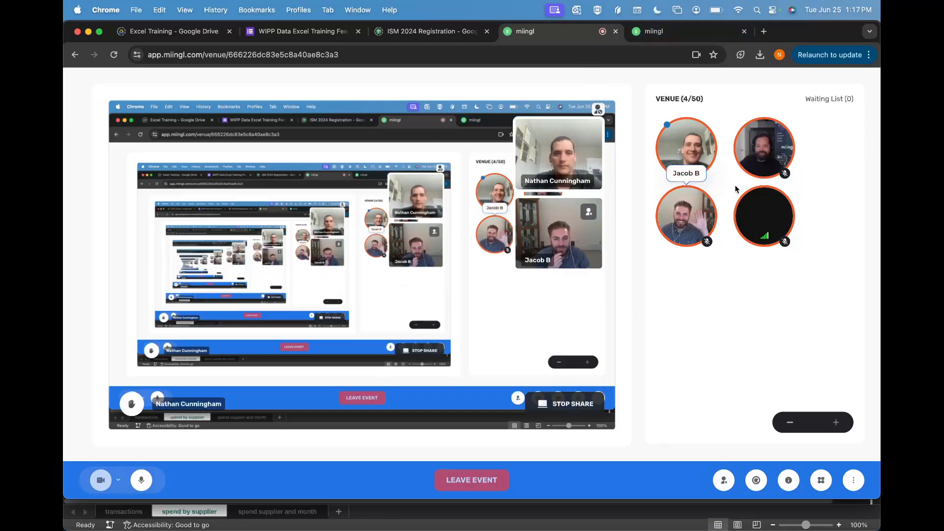
# - Shrink the miingl browser window, reposition it over the empty worksheet columns and switch back to Excel
pyautogui.moveTo(793, 37); pyautogui.dragTo(873, 59)
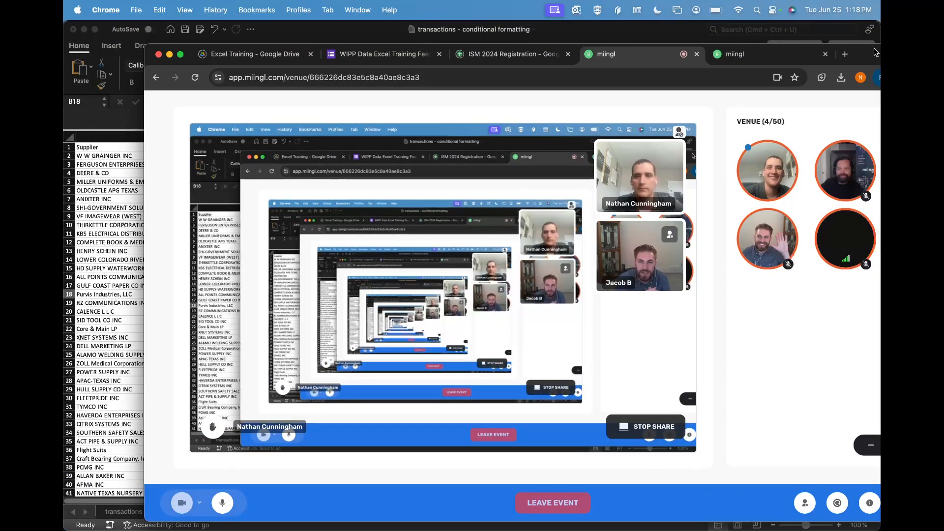
pyautogui.moveTo(145, 43); pyautogui.dragTo(491, 264)
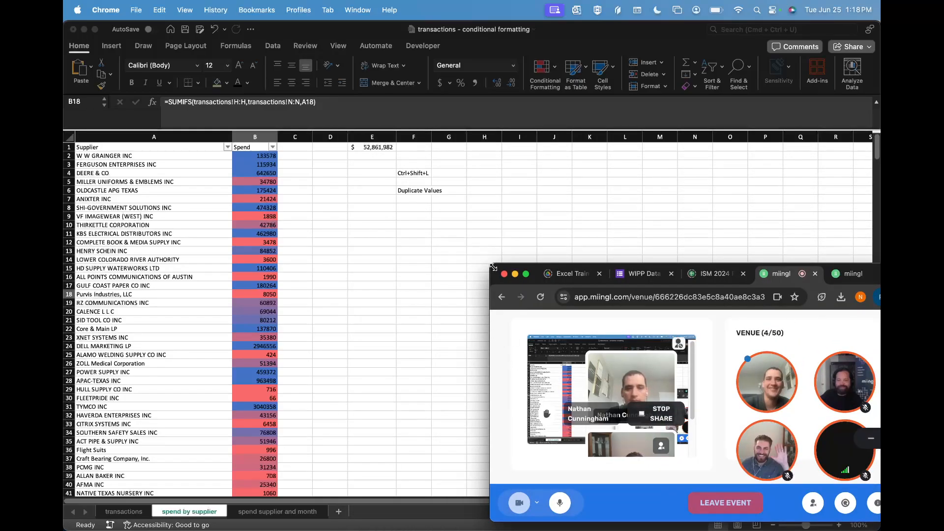
pyautogui.moveTo(494, 267); pyautogui.dragTo(382, 169)
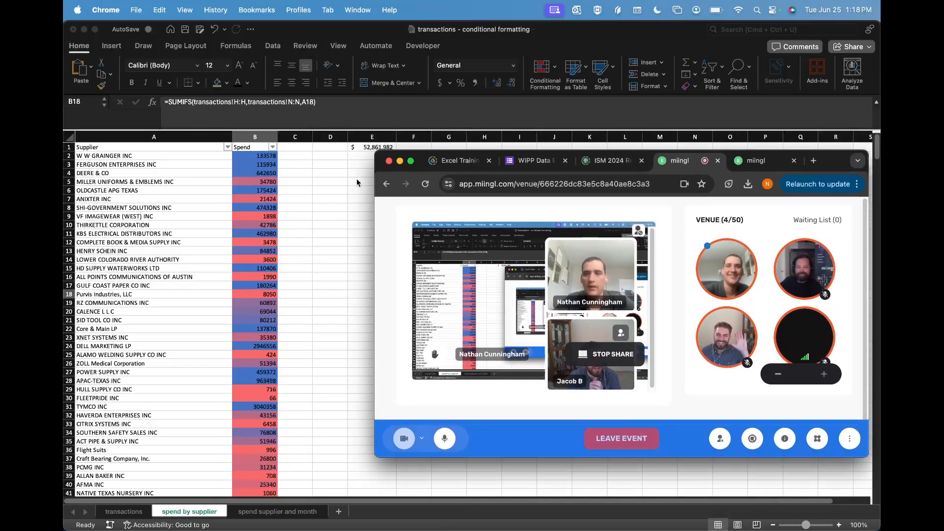
pyautogui.click(357, 183)
# - Add the column header "Spend 2" in cell C1 beside the Spend column
pyautogui.click(280, 155)
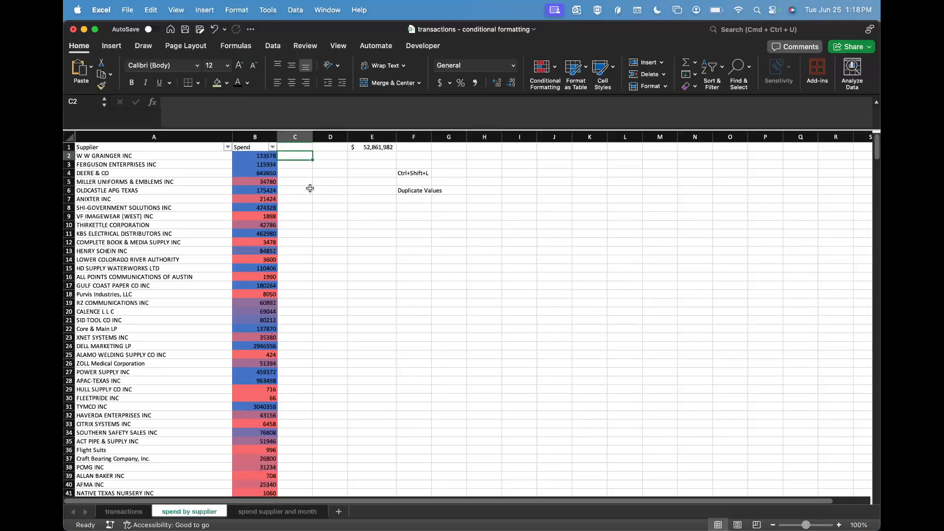
pyautogui.click(291, 147)
pyautogui.write('Spen 2')
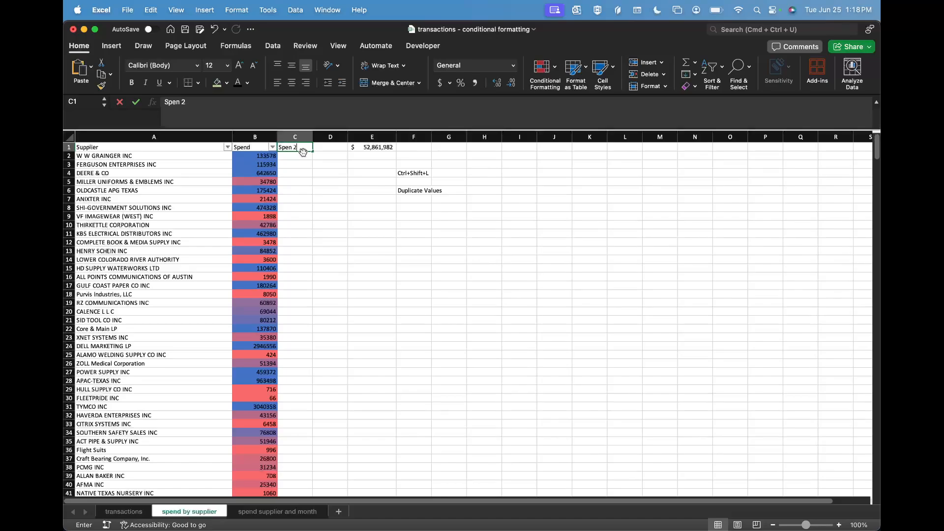
pyautogui.press('Return')
pyautogui.press('Up')
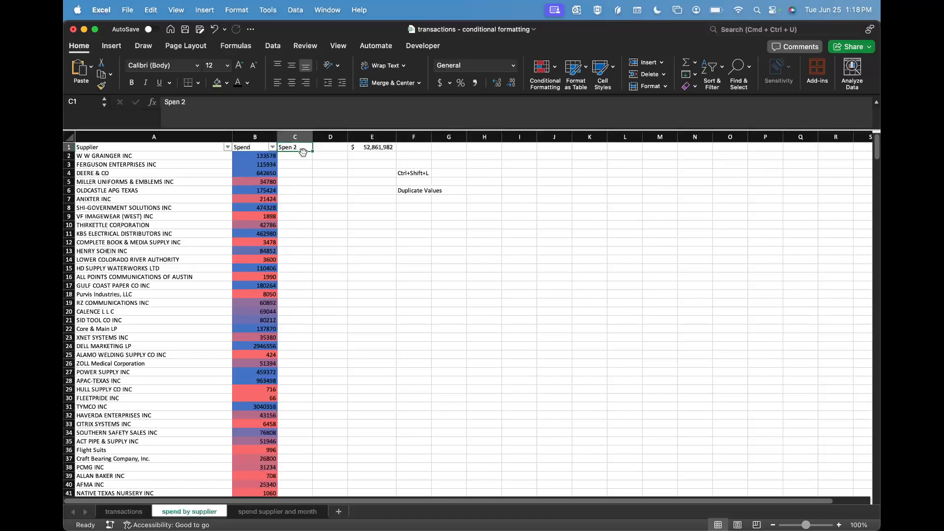
pyautogui.click(179, 101)
pyautogui.write('d')
# - Enter =RANDBETWEEN(0,100000) in C2 and fill the formula down to C31
pyautogui.click(297, 155)
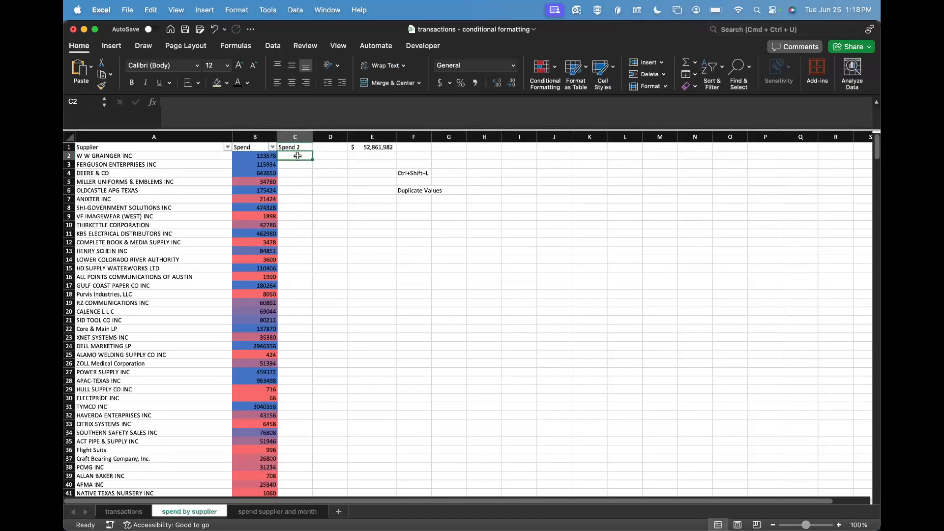
pyautogui.write('=RANDB')
pyautogui.press('Tab')
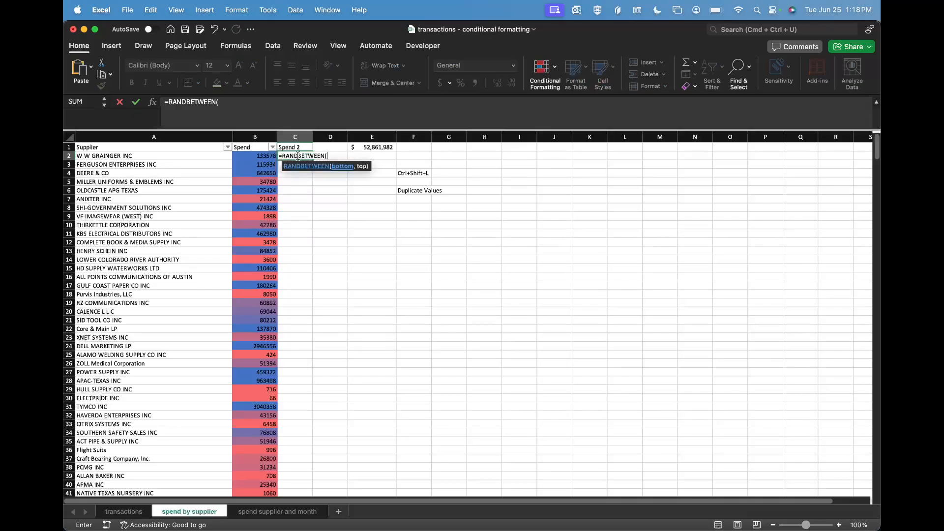
pyautogui.write('0,100000')
pyautogui.press('Return')
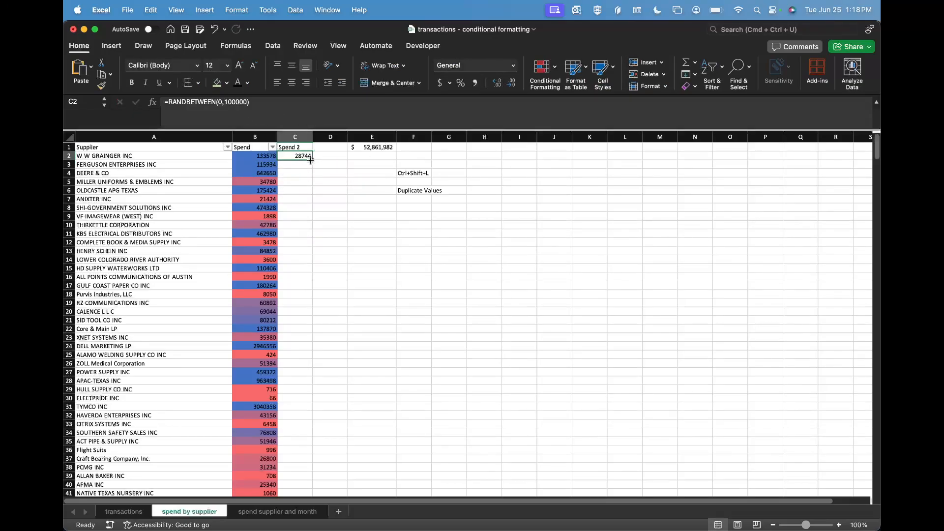
pyautogui.moveTo(312, 160); pyautogui.dragTo(305, 408)
# - List the whole worksheet's formatting rules and change the graded color scale's applied range to $B:$C
pyautogui.click(295, 190)
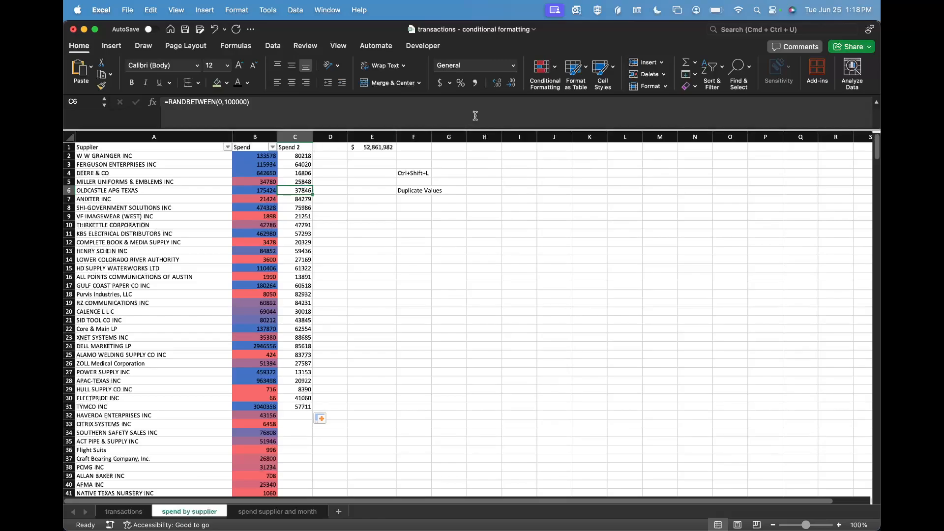
pyautogui.click(542, 70)
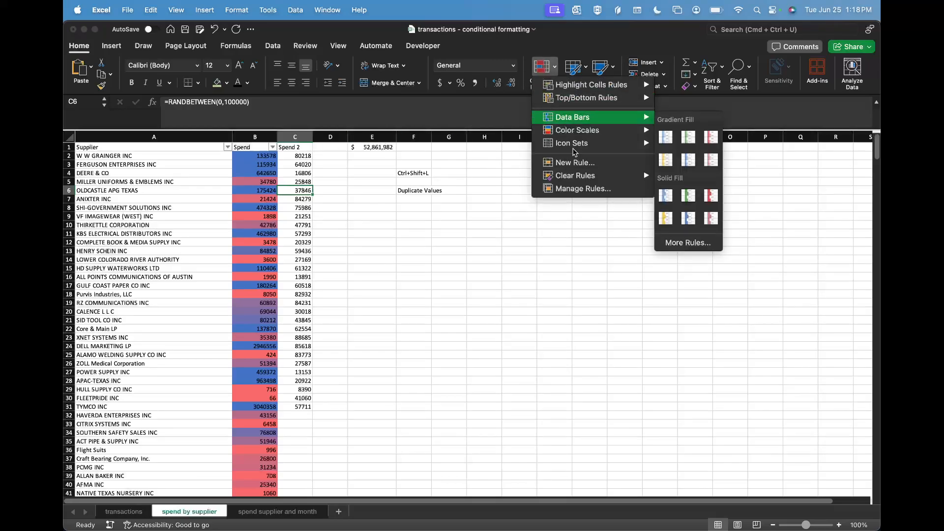
pyautogui.click(574, 192)
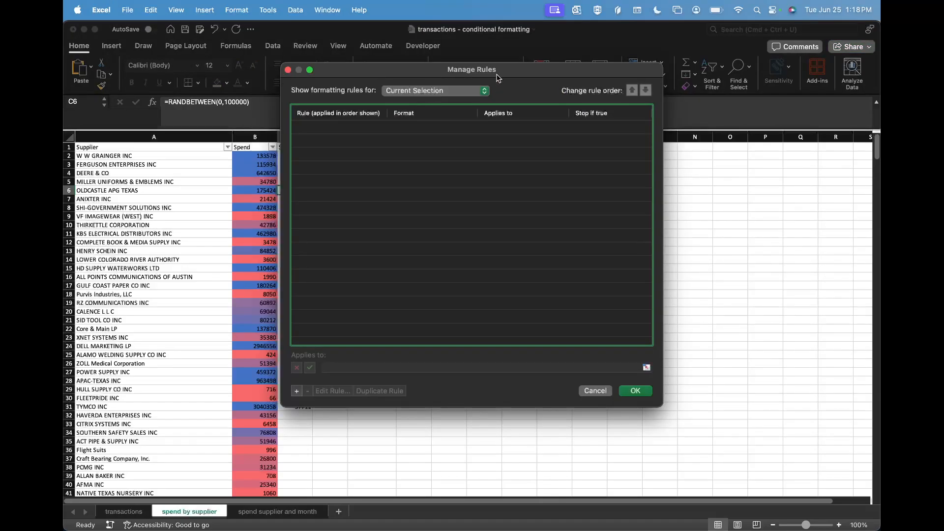
pyautogui.moveTo(473, 63); pyautogui.dragTo(575, 71)
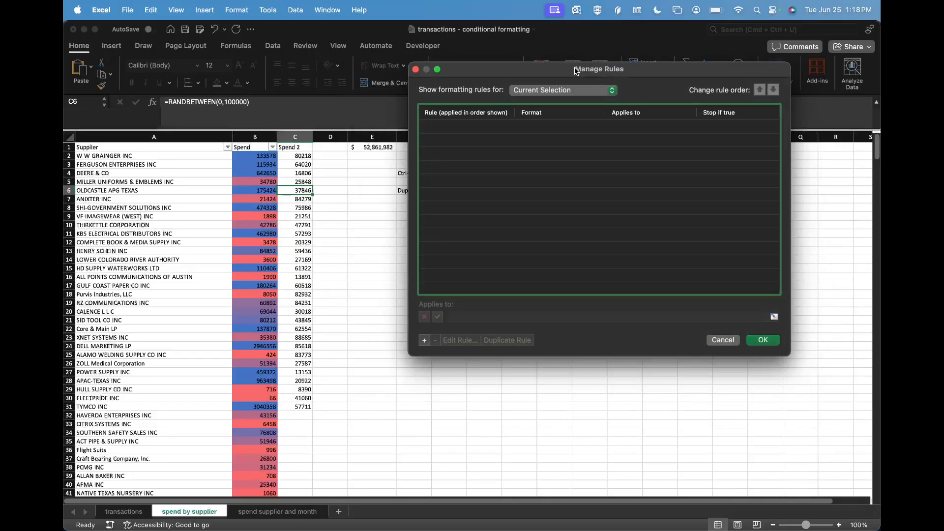
pyautogui.click(537, 90)
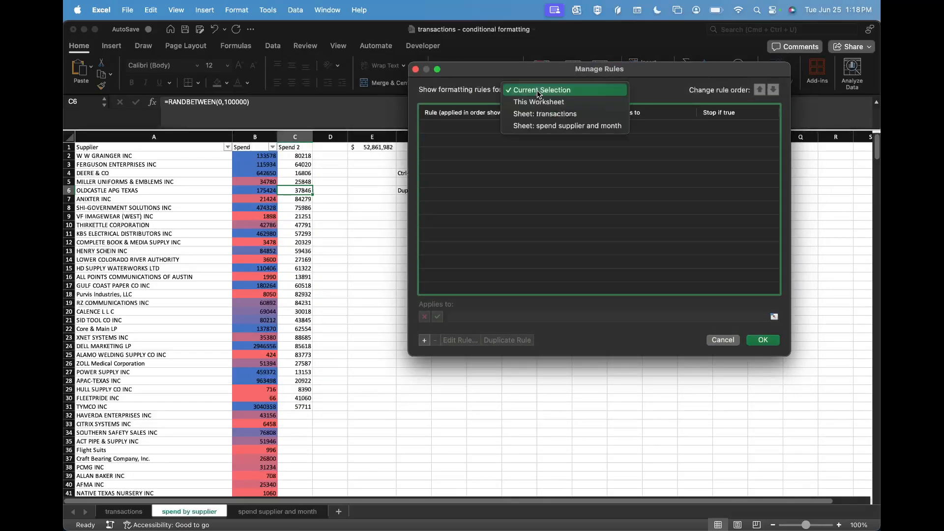
pyautogui.click(536, 103)
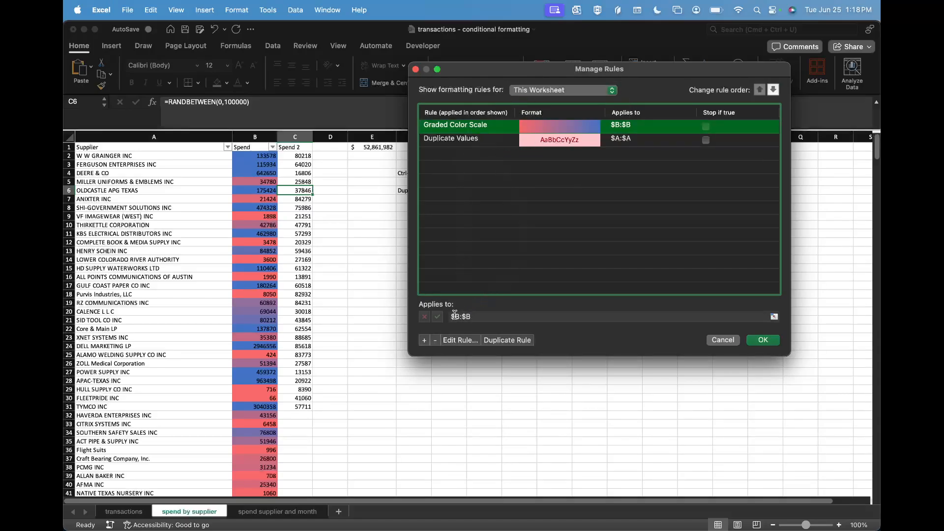
pyautogui.click(487, 317)
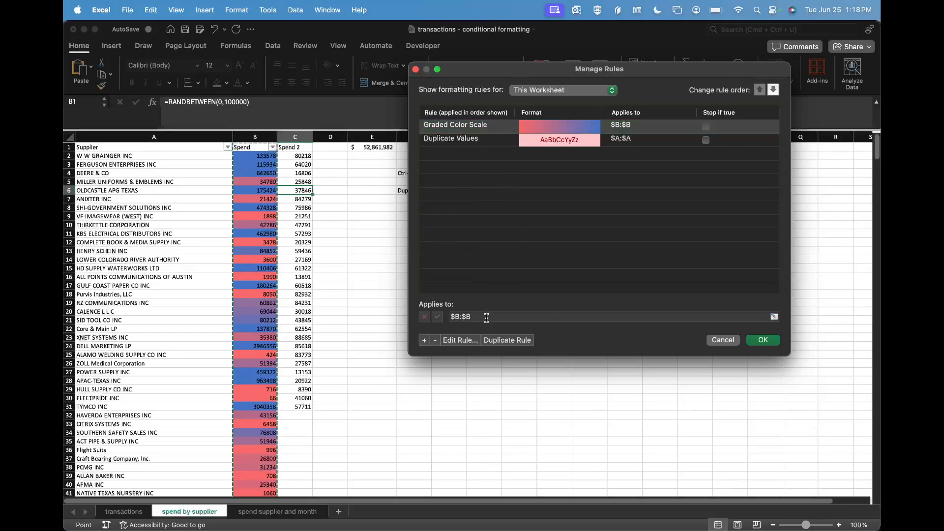
pyautogui.press('BackSpace')
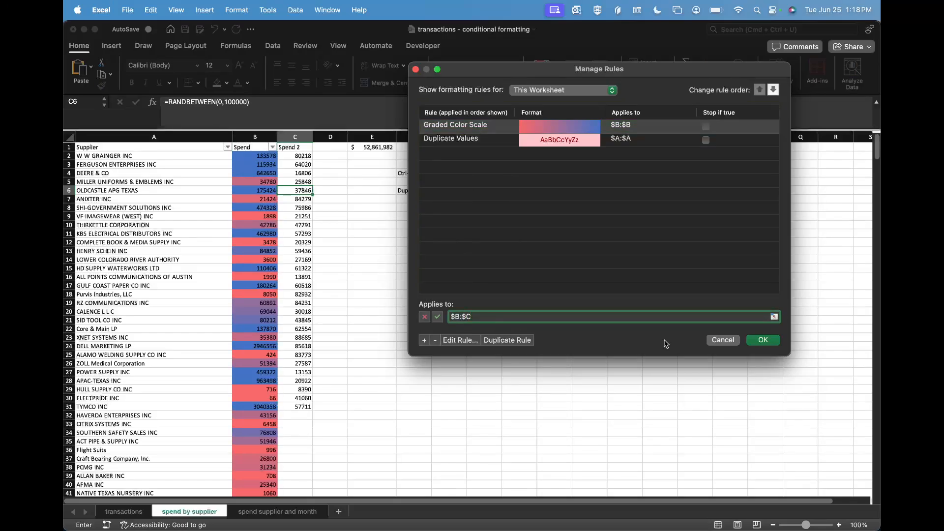
pyautogui.click(763, 343)
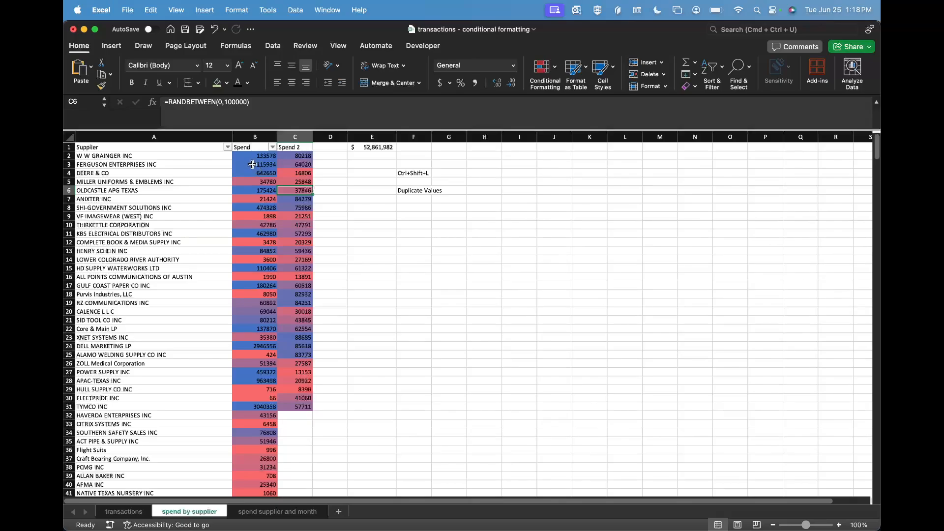
# - Review the graded color scale rule's settings without changing them, and delete the rule
pyautogui.click(544, 70)
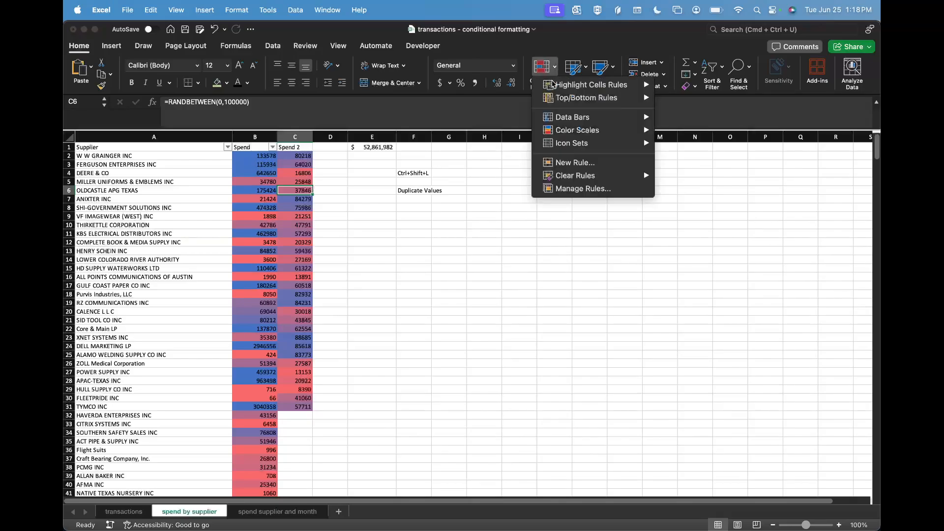
pyautogui.click(581, 188)
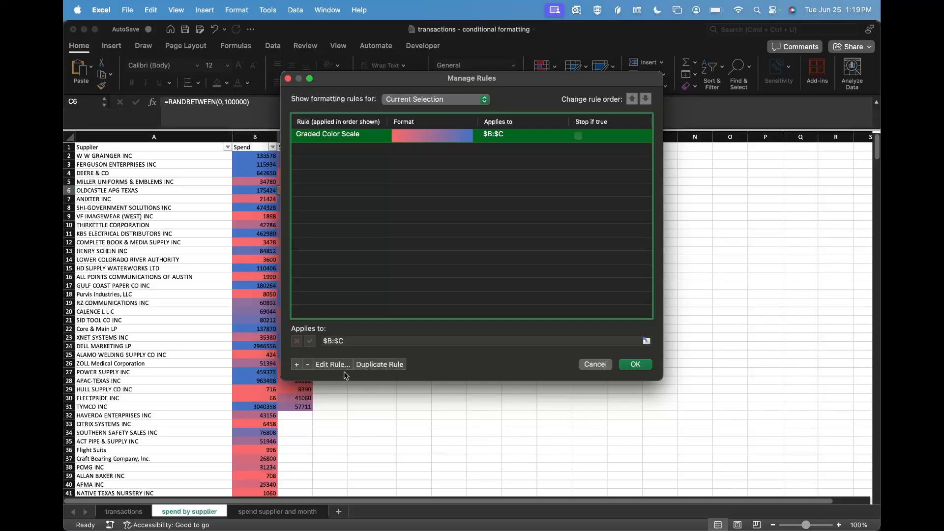
pyautogui.click(342, 367)
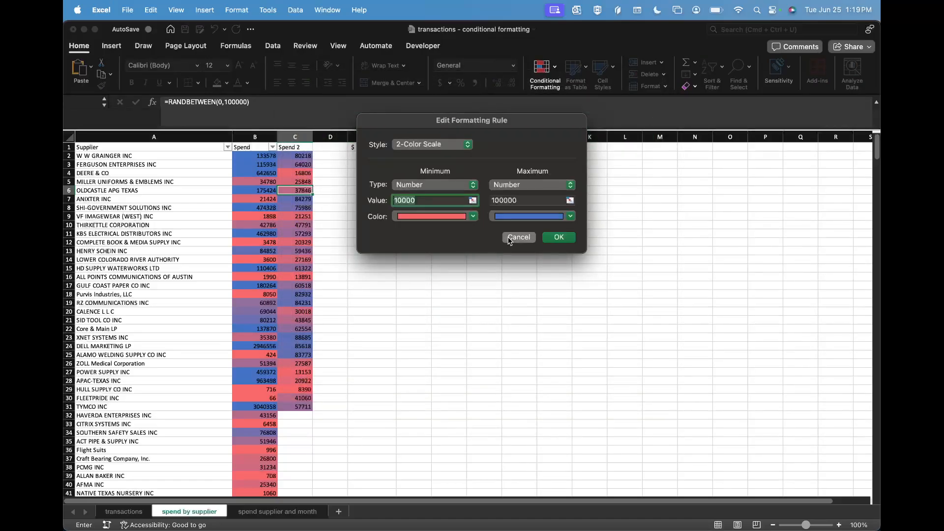
pyautogui.click(509, 239)
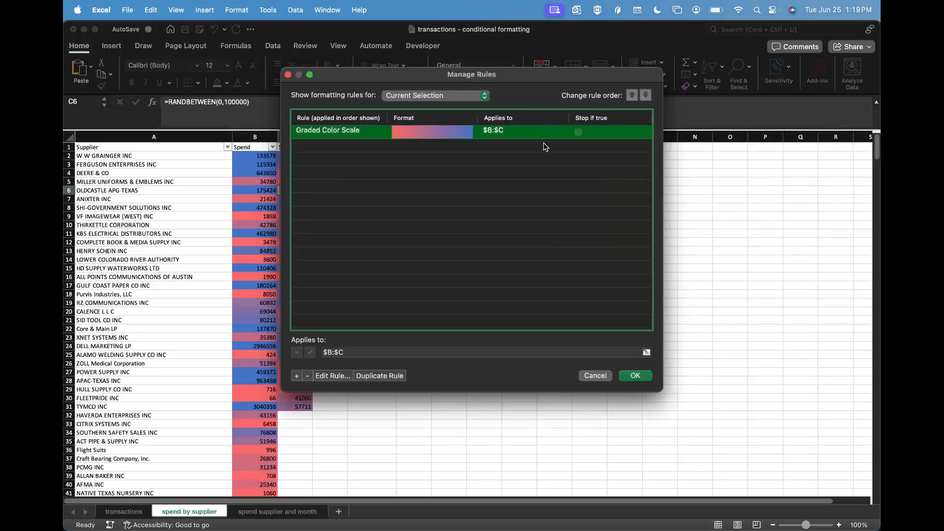
pyautogui.click(309, 376)
pyautogui.click(636, 377)
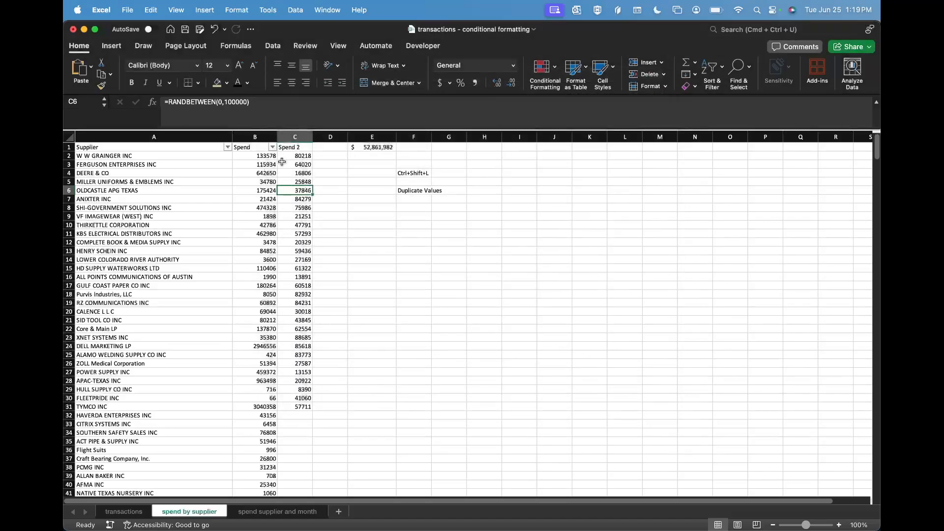
# - Apply the preset green-yellow-red color scale to columns B and C together
pyautogui.moveTo(254, 136); pyautogui.dragTo(295, 137)
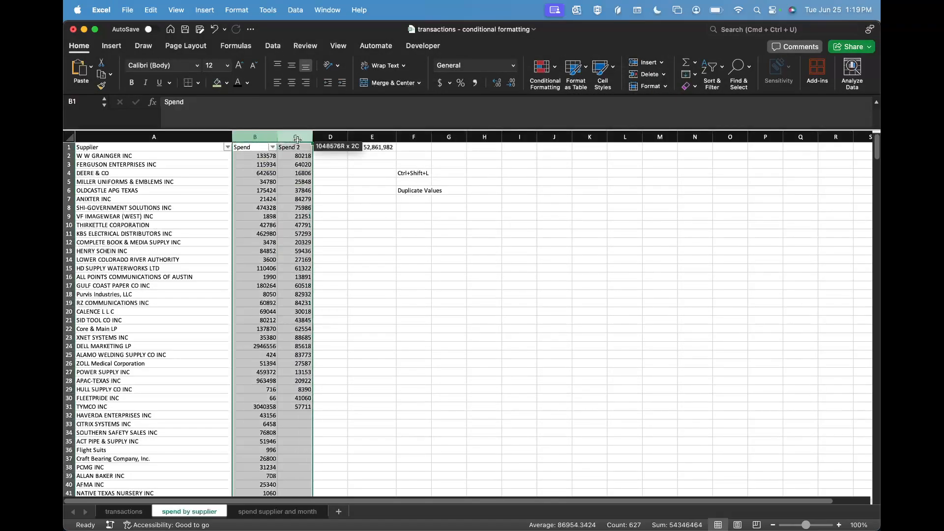
pyautogui.click(543, 69)
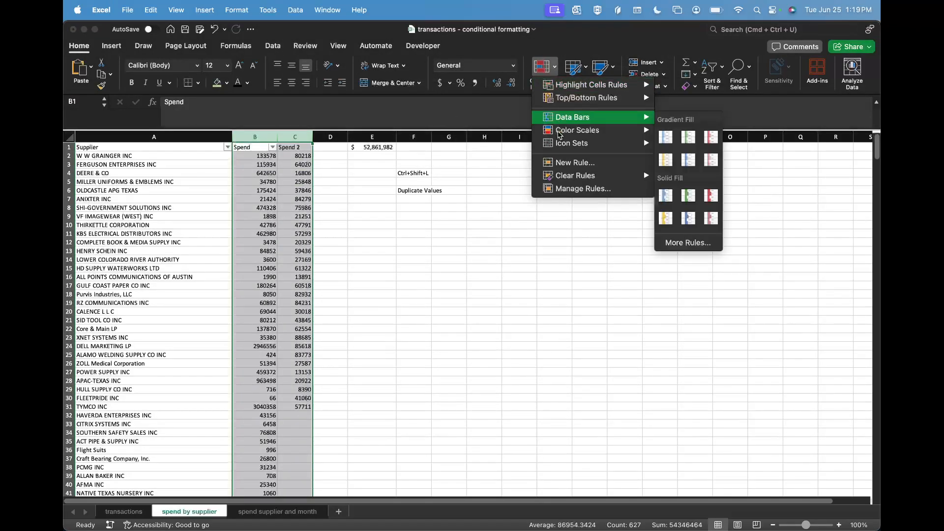
pyautogui.moveTo(578, 130)
pyautogui.click(669, 137)
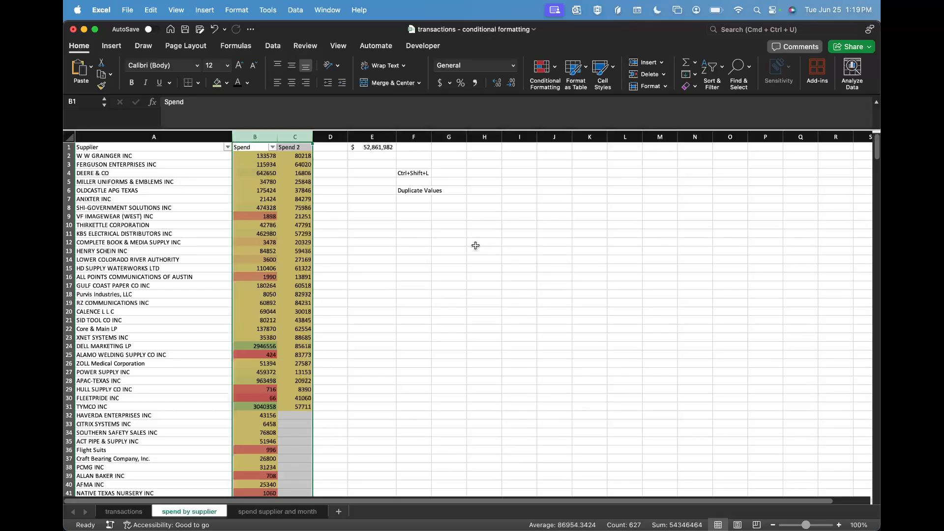
pyautogui.click(368, 338)
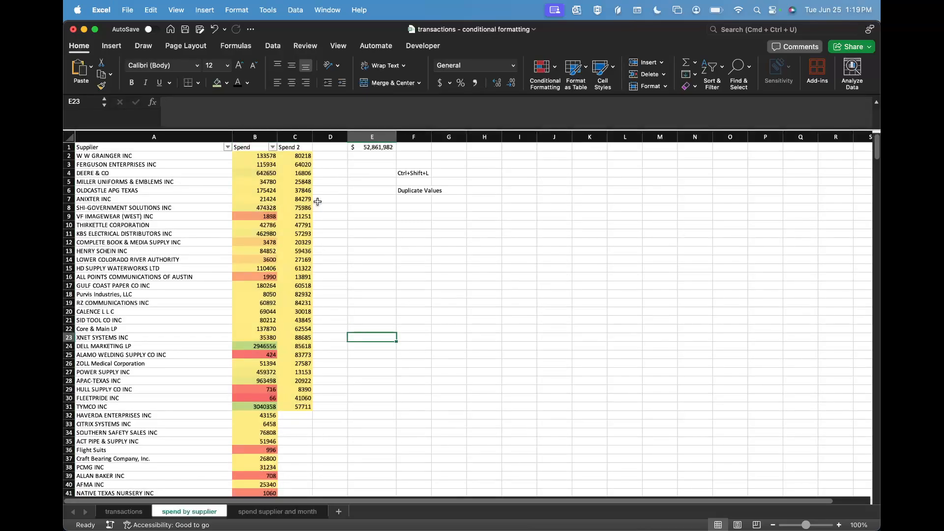
pyautogui.click(297, 156)
pyautogui.press('F2')
pyautogui.write('9')
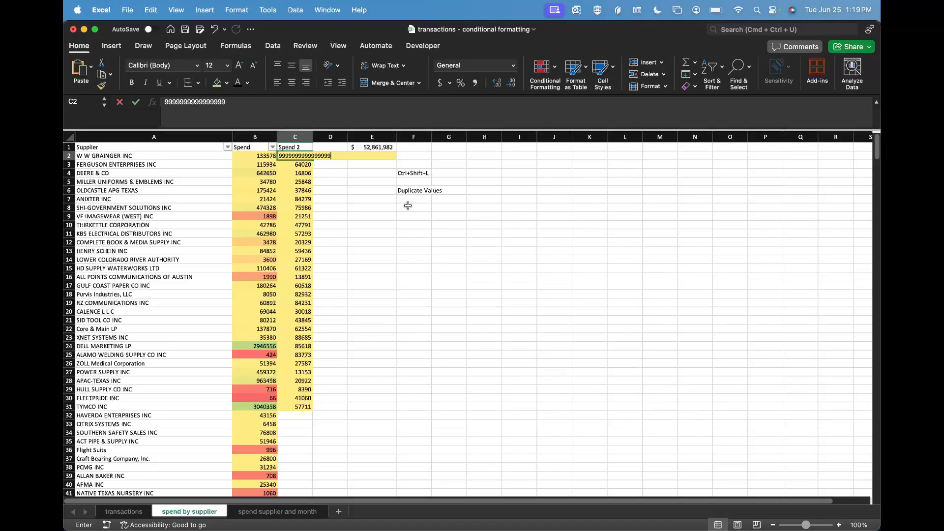
pyautogui.write('999999999999999')
pyautogui.press('Return')
pyautogui.click(418, 217)
pyautogui.click(290, 155)
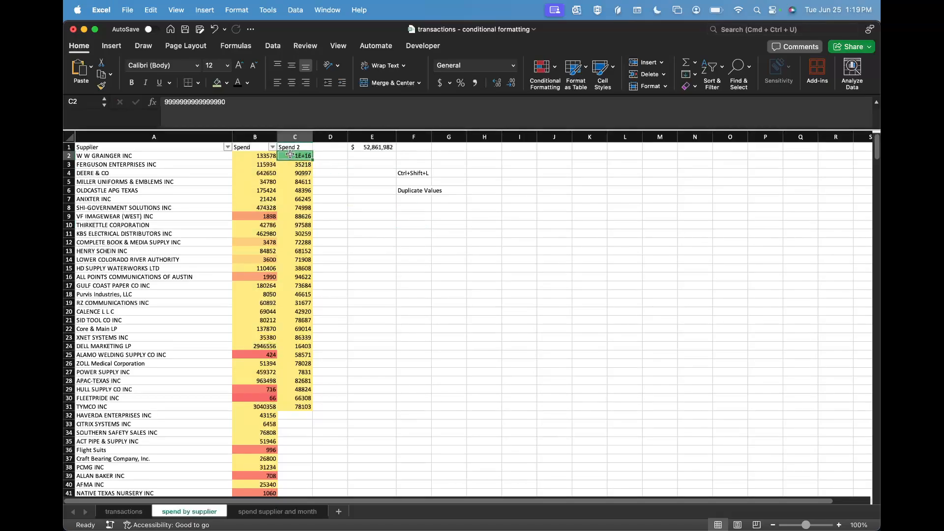
# - Examine the Spend column's shading in the lower supplier rows, including the large value in row 93
pyautogui.scroll(-15, 294, 295)
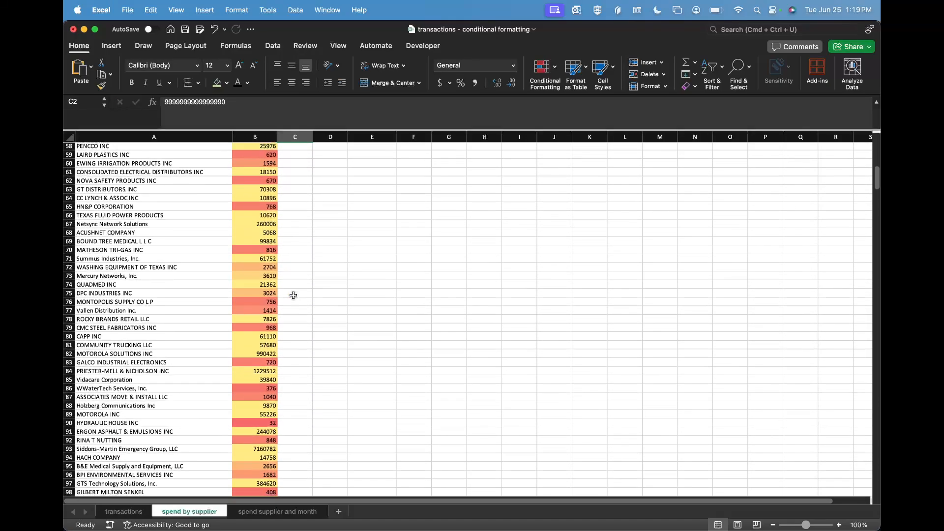
pyautogui.scroll(-5, 293, 295)
pyautogui.click(267, 340)
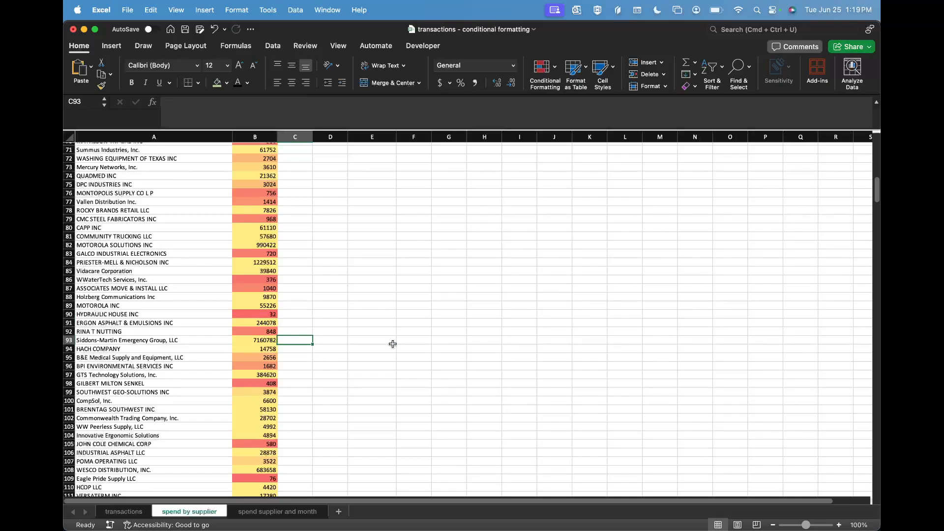
# - Widen the Spend 2 column to about 21.83 so the extreme value in C2 has room to display in full
pyautogui.press('Left')
pyautogui.press('Right')
pyautogui.scroll(5, 209, 325)
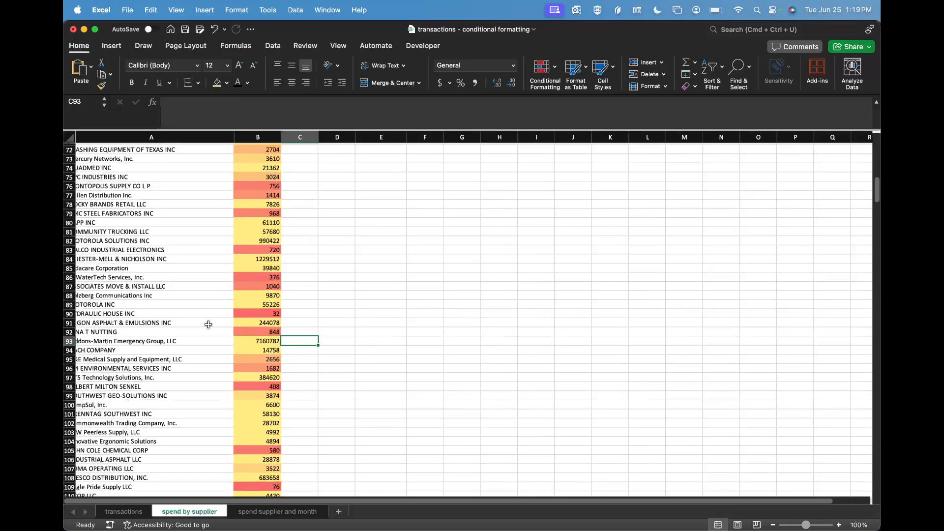
pyautogui.scroll(5, 209, 325)
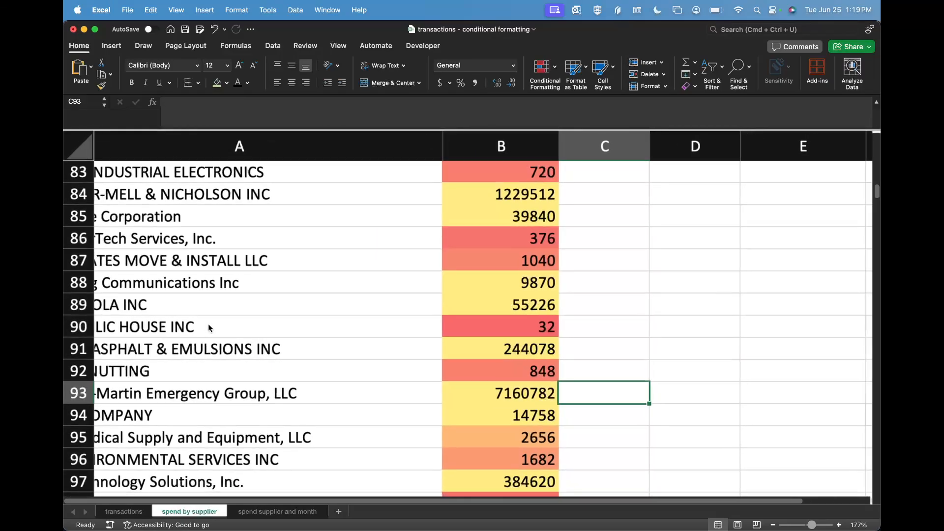
pyautogui.scroll(-5, 208, 324)
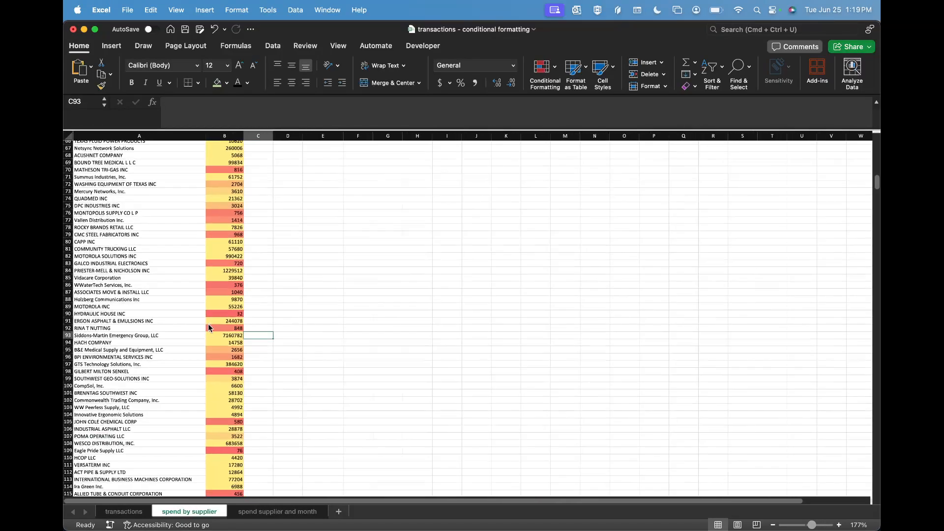
pyautogui.hotkey('ctrl', 'Home')
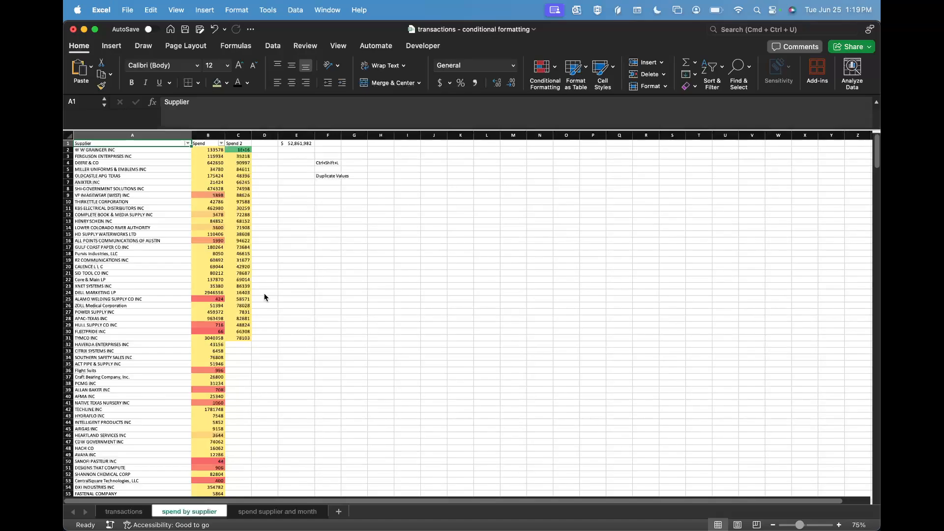
pyautogui.press('Right')
pyautogui.press('Right')
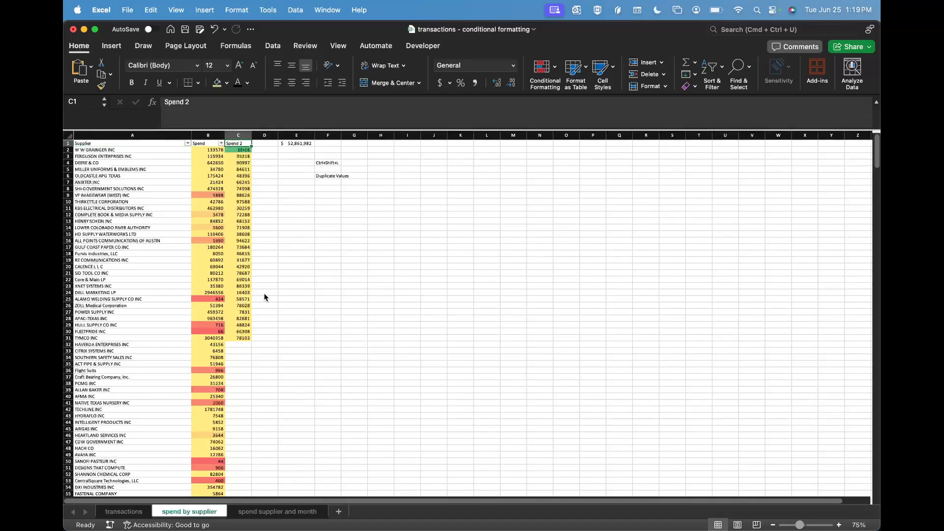
pyautogui.click(839, 525)
pyautogui.click(840, 525)
pyautogui.click(840, 525)
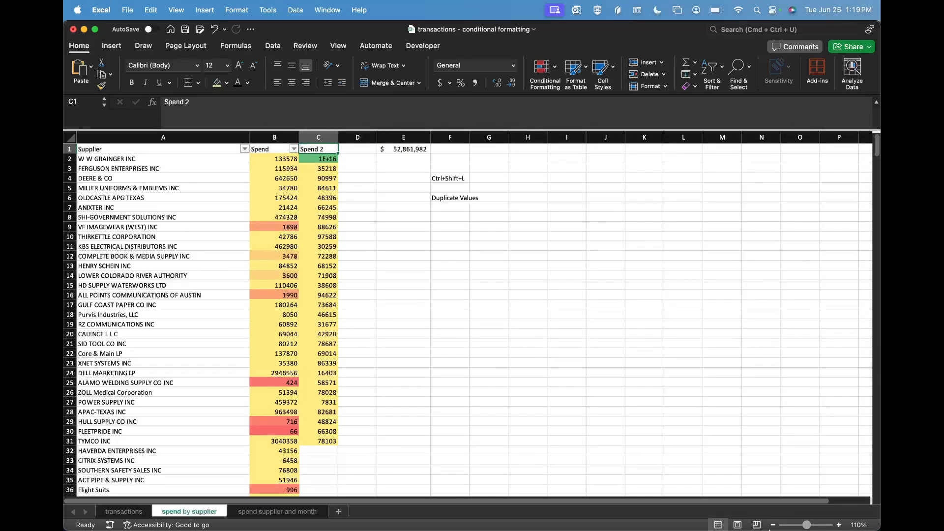
pyautogui.click(327, 158)
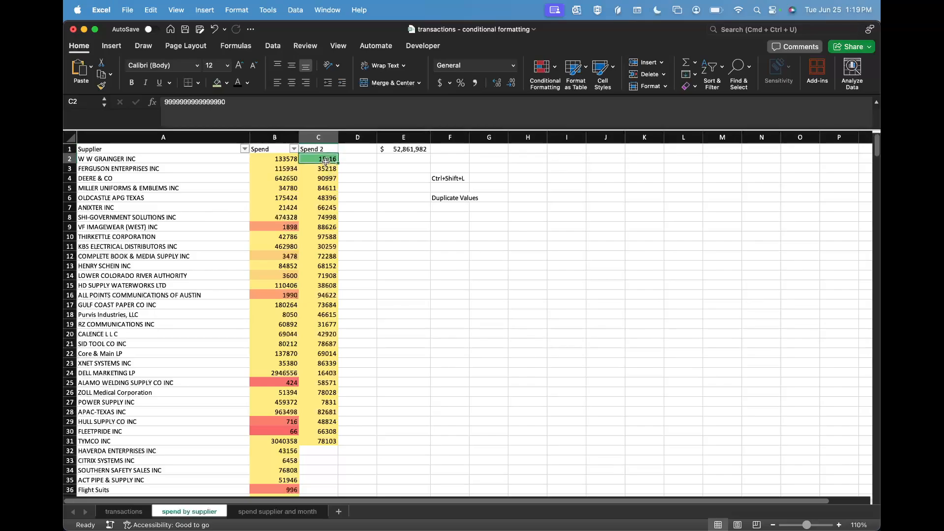
pyautogui.doubleClick(338, 138)
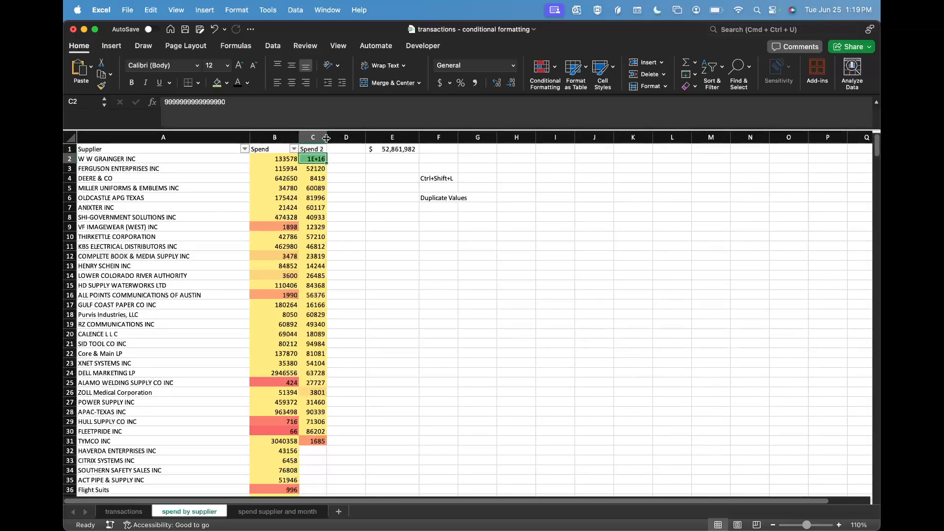
pyautogui.moveTo(326, 138); pyautogui.dragTo(381, 138)
# - Shorten the extreme Spend 2 value in C2 first to 9999999 and then to 999999
pyautogui.click(308, 108)
pyautogui.press('BackSpace')
pyautogui.press('BackSpace')
pyautogui.press('BackSpace')
pyautogui.press('BackSpace')
pyautogui.press('BackSpace')
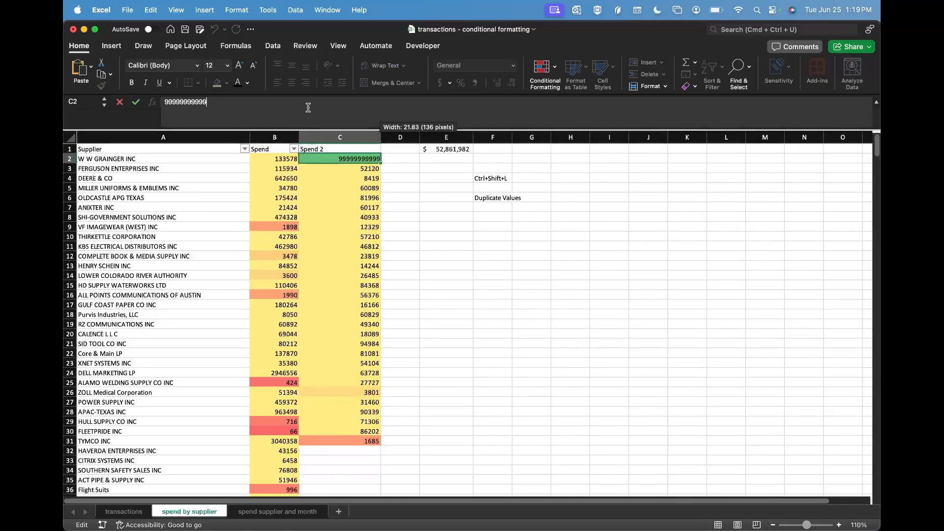
pyautogui.press('BackSpace')
pyautogui.press('BackSpace')
pyautogui.press('BackSpace')
pyautogui.press('BackSpace')
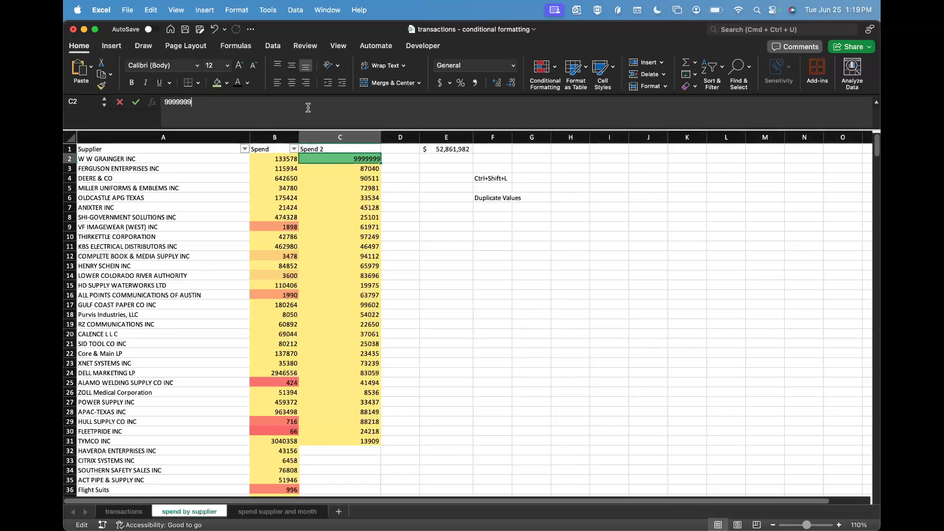
pyautogui.press('Return')
pyautogui.press('Up')
pyautogui.click(308, 108)
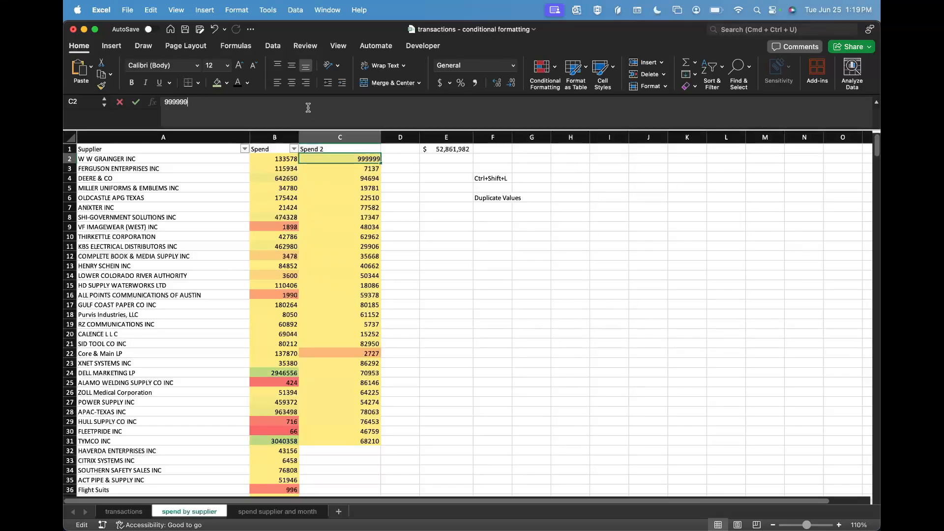
pyautogui.press('Escape')
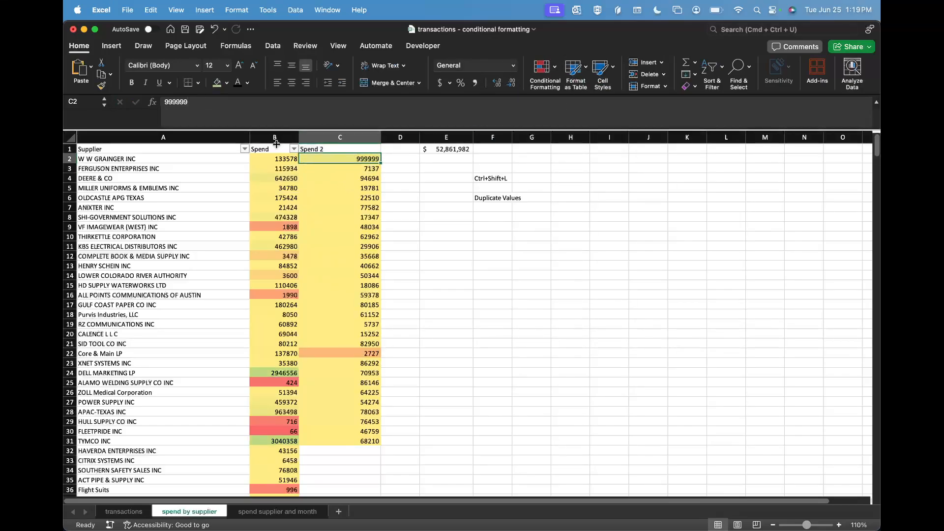
# - Delete the graded color scale rule shared by columns B and C
pyautogui.click(544, 69)
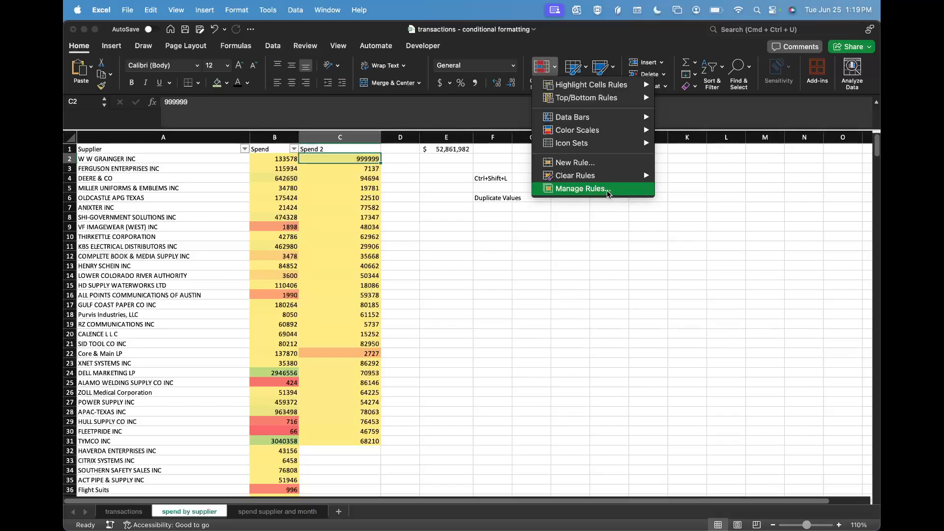
pyautogui.click(607, 193)
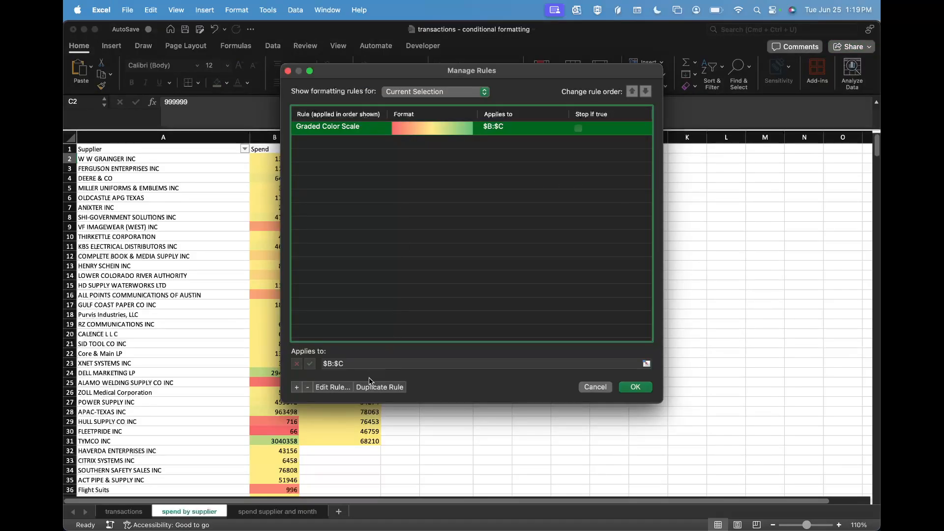
pyautogui.click(308, 387)
pyautogui.click(636, 387)
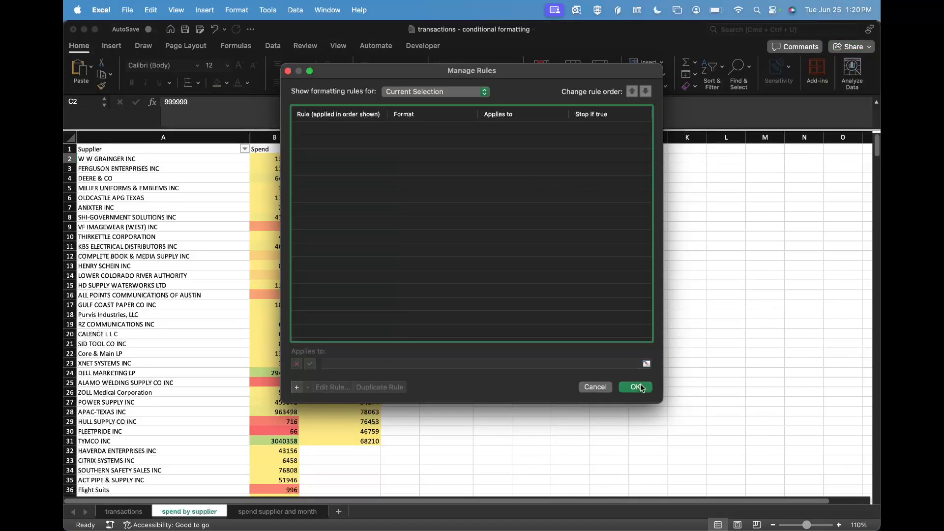
# - Apply the preset green-yellow-red color scale to the Spend column alone and widen that column slightly
pyautogui.click(274, 138)
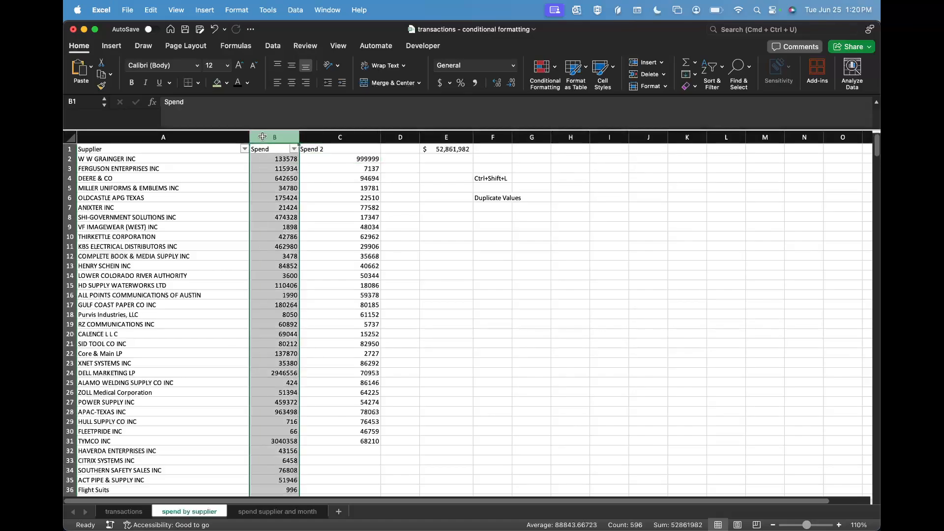
pyautogui.click(550, 67)
pyautogui.moveTo(615, 130)
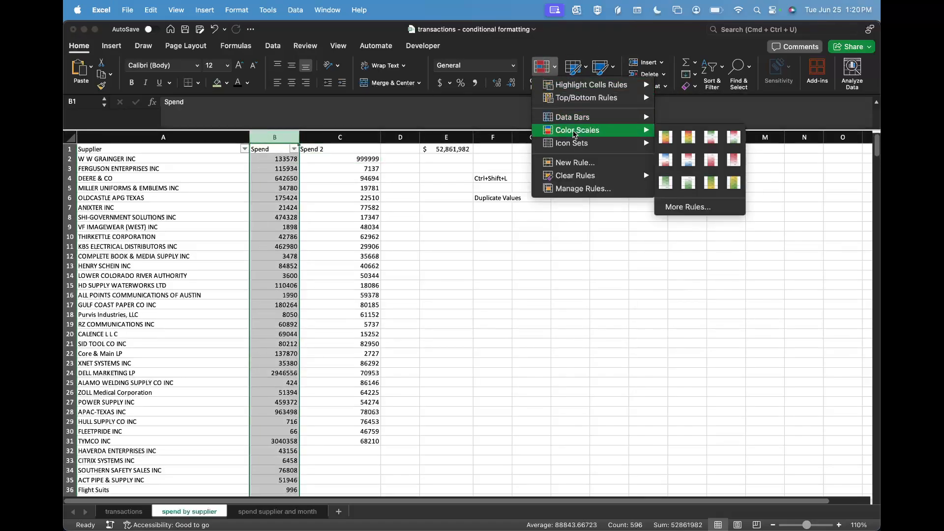
pyautogui.click(667, 137)
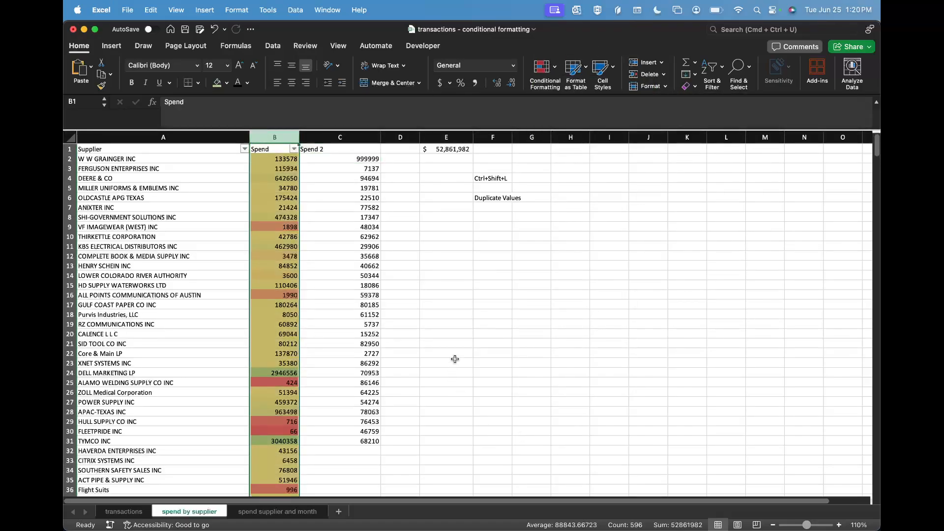
pyautogui.click(397, 285)
pyautogui.moveTo(299, 138); pyautogui.dragTo(316, 137)
pyautogui.click(288, 138)
pyautogui.click(349, 139)
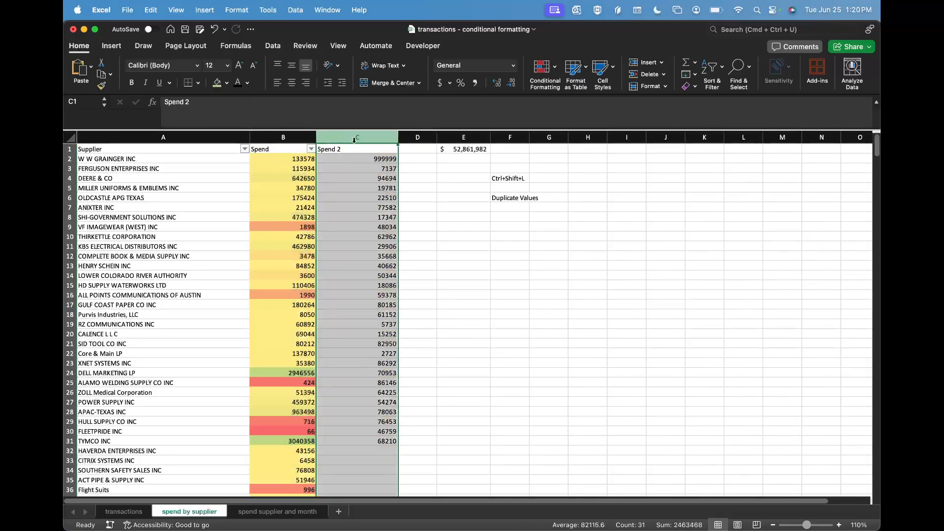
pyautogui.click(364, 152)
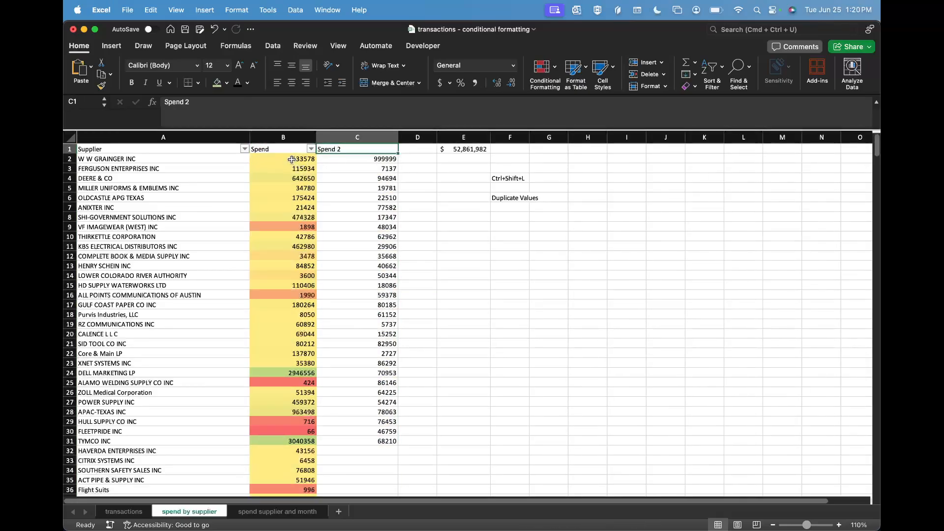
pyautogui.click(290, 149)
pyautogui.click(291, 139)
pyautogui.click(355, 137)
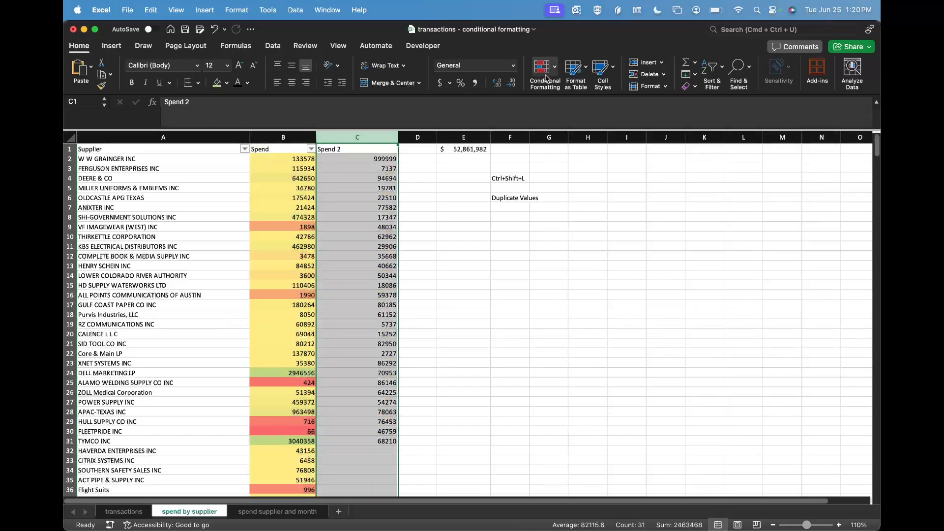
pyautogui.click(544, 68)
pyautogui.press('Escape')
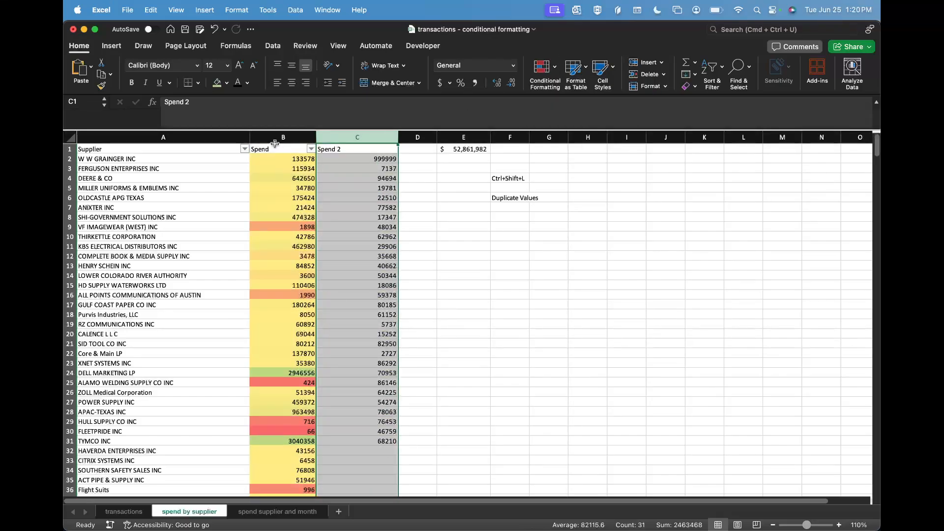
# - Copy the Spend column's color scale formatting onto the Spend 2 column with Format Painter
pyautogui.click(274, 138)
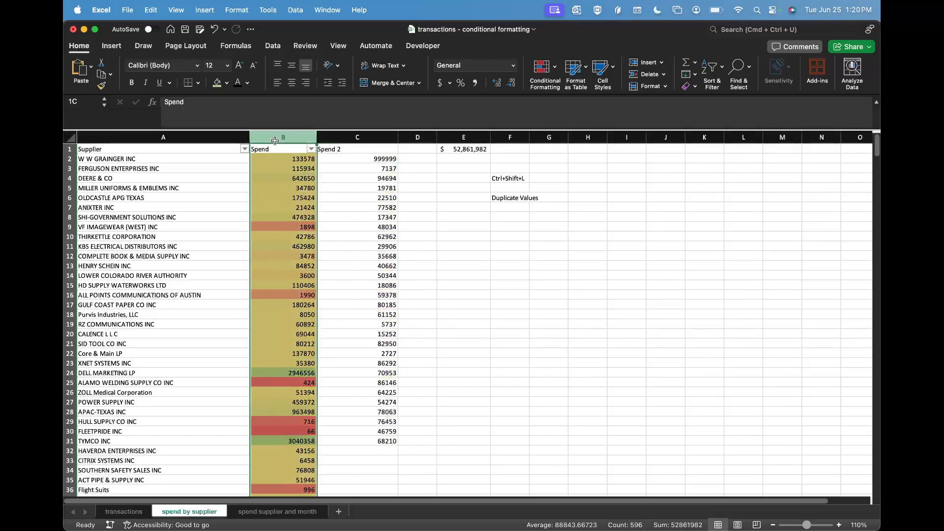
pyautogui.click(100, 86)
pyautogui.click(338, 137)
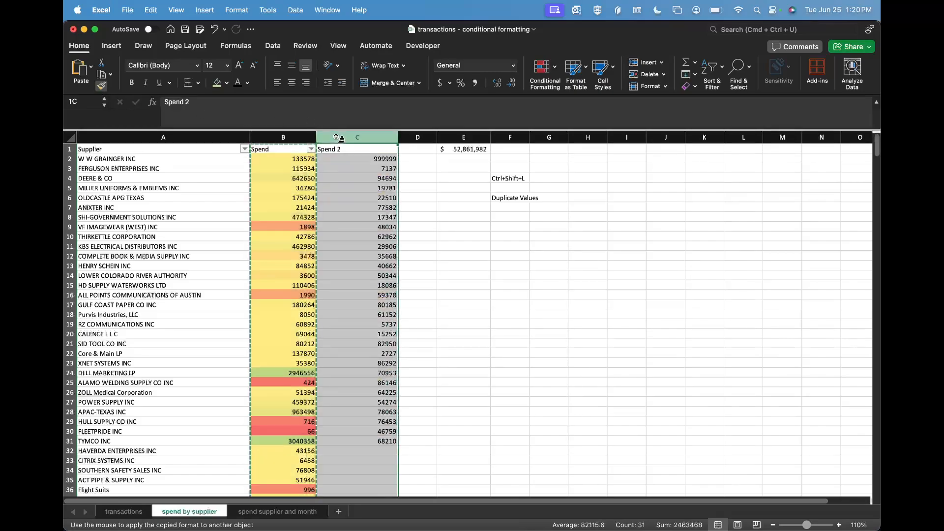
pyautogui.click(352, 235)
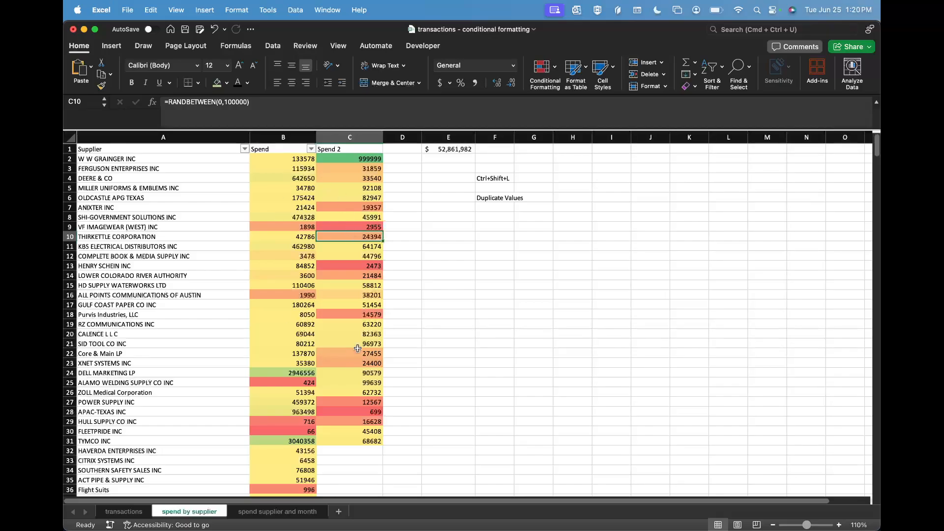
# - Reduce the Spend 2 value in C2 to 99 to test the column's own color scale
pyautogui.click(361, 159)
pyautogui.scroll(-1, 299, 284)
pyautogui.scroll(1, 298, 284)
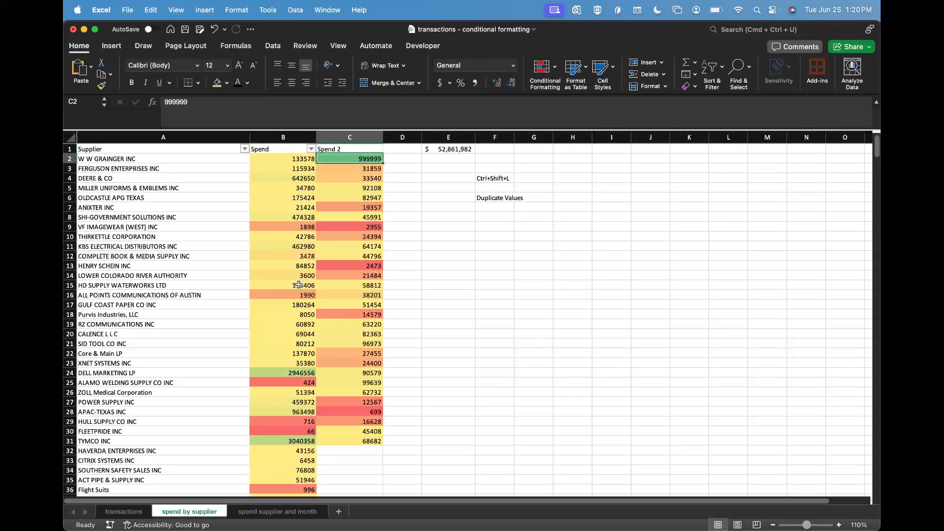
pyautogui.click(241, 111)
pyautogui.press('BackSpace')
pyautogui.press('BackSpace')
pyautogui.press('BackSpace')
pyautogui.press('BackSpace')
pyautogui.press('Return')
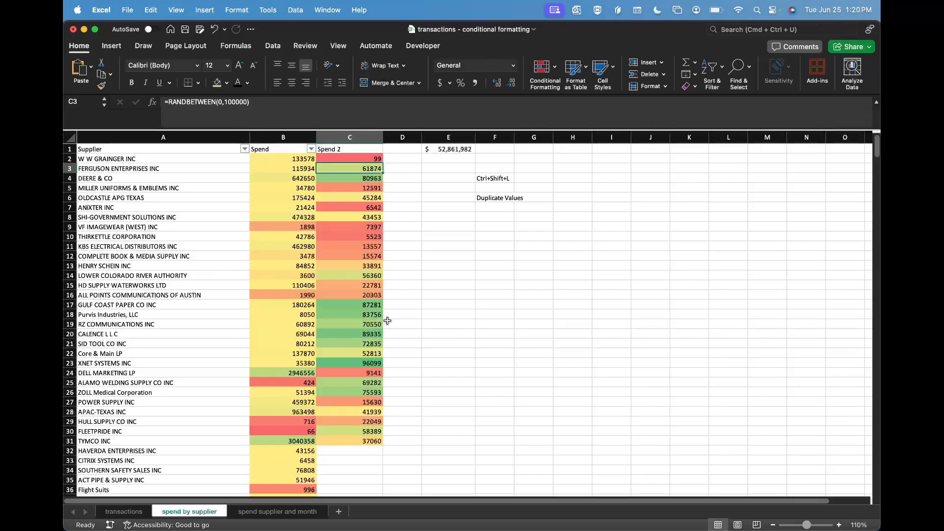
# - Compare the shading of high Spend 2 values with the Spend values around rows 17 to 23
pyautogui.click(368, 309)
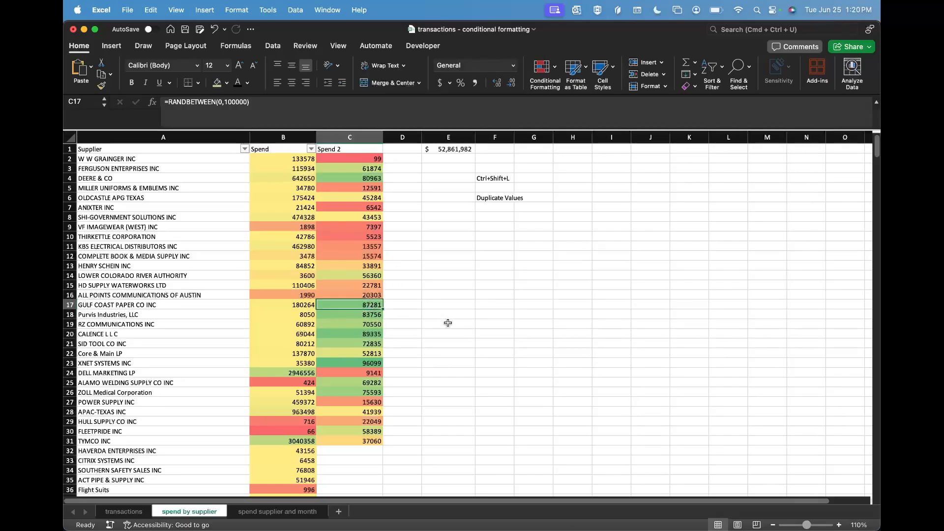
pyautogui.click(377, 362)
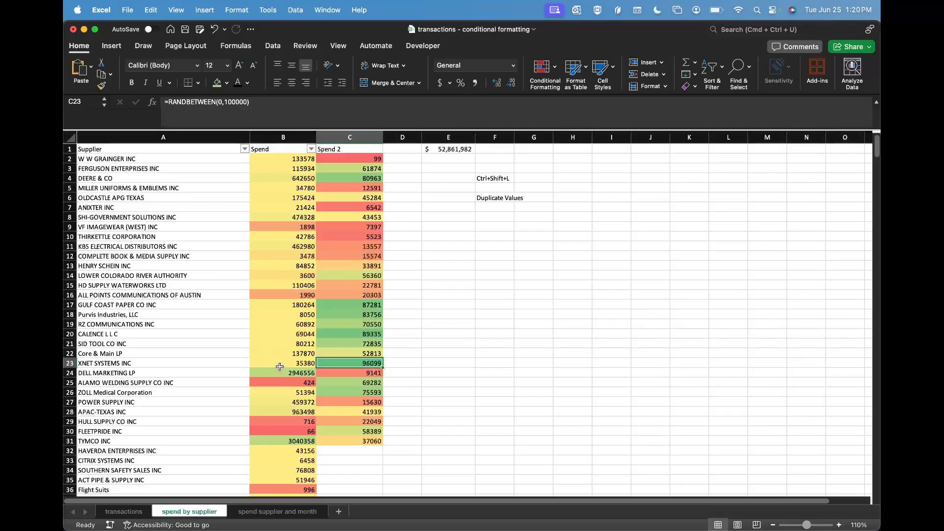
pyautogui.click(301, 353)
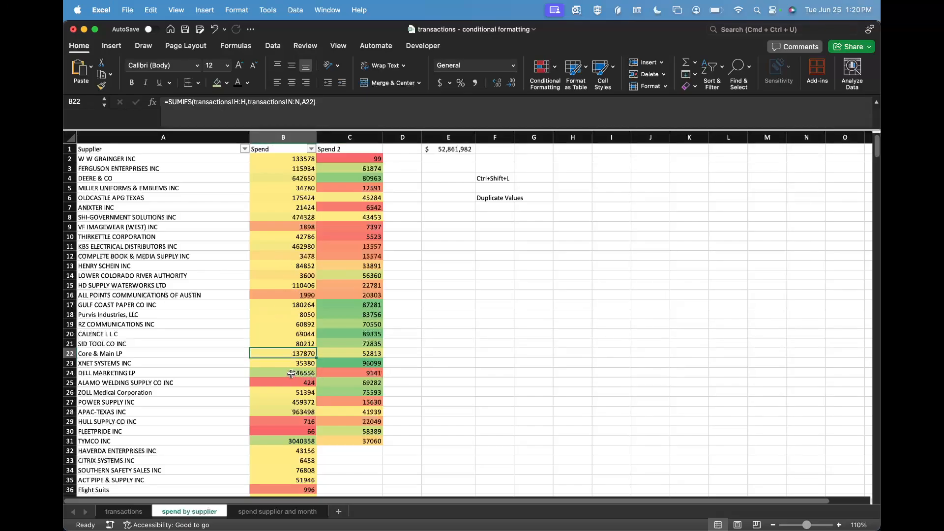
pyautogui.keyDown('super'); pyautogui.click(346, 362); pyautogui.keyUp('super')
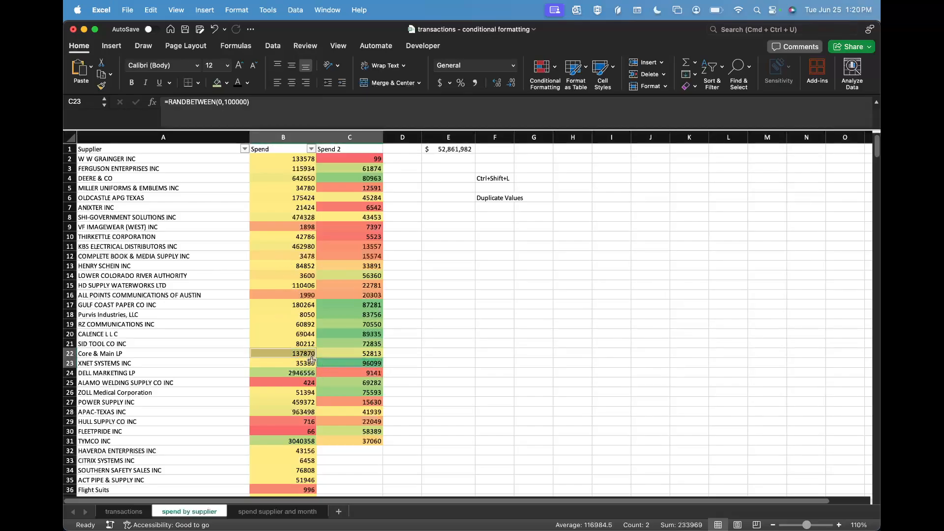
pyautogui.click(359, 355)
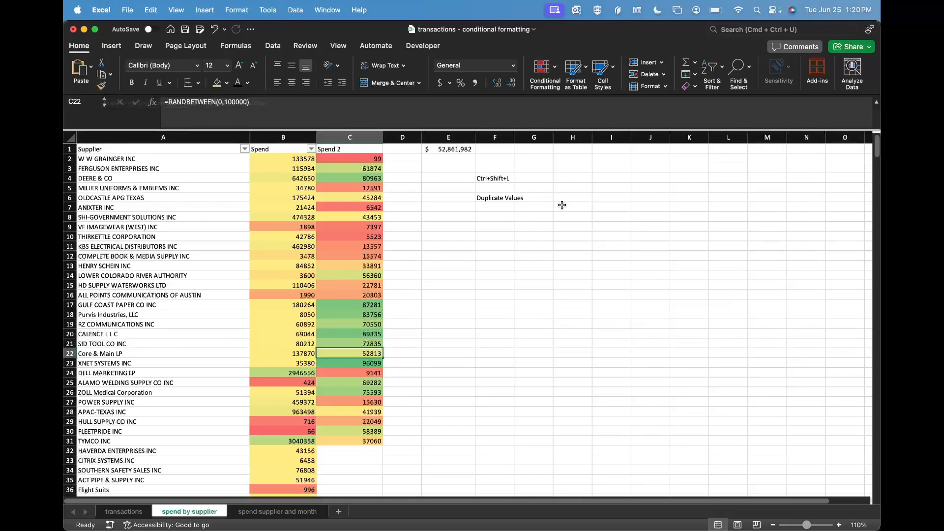
pyautogui.click(466, 295)
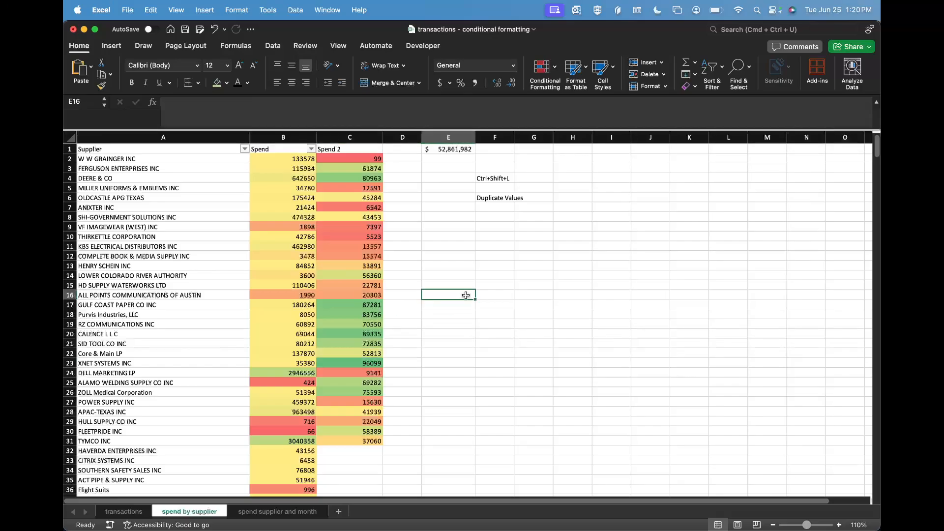
pyautogui.click(507, 218)
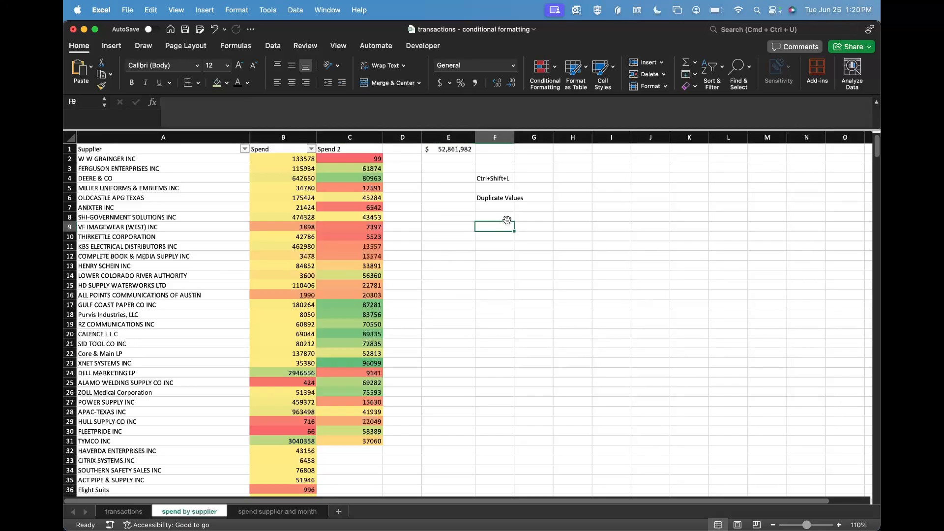
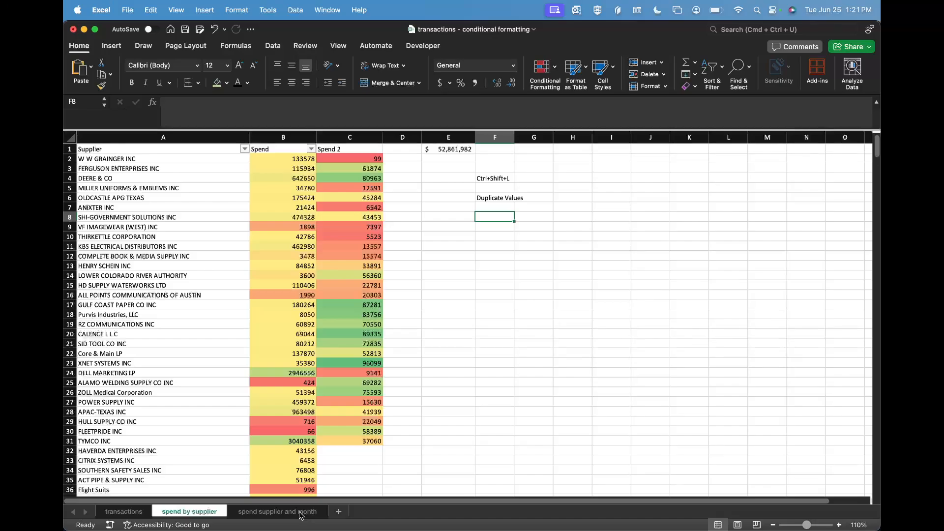
# - Switch to the "spend supplier and month" sheet and go to cell B7, the first monthly spend value
pyautogui.click(301, 516)
pyautogui.click(352, 311)
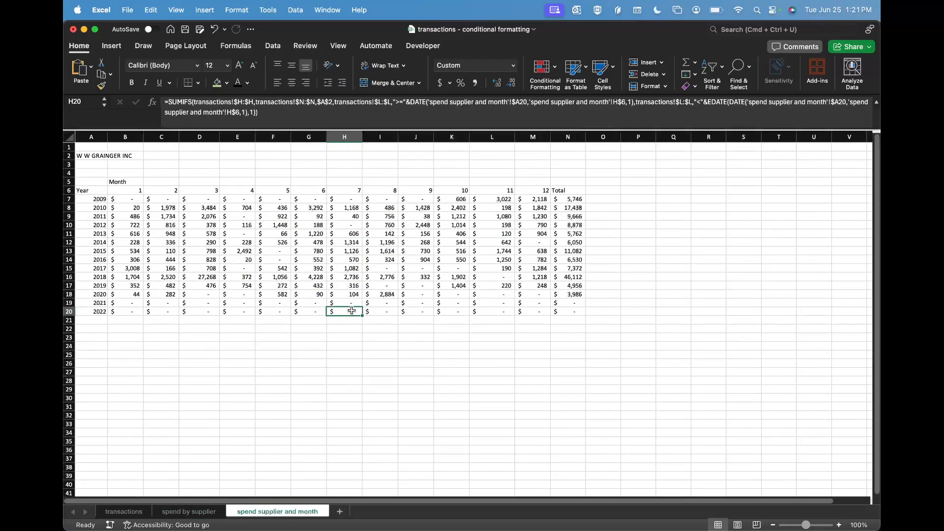
pyautogui.press('super+Left')
pyautogui.press('super+Up')
pyautogui.press('Down')
pyautogui.press('Right')
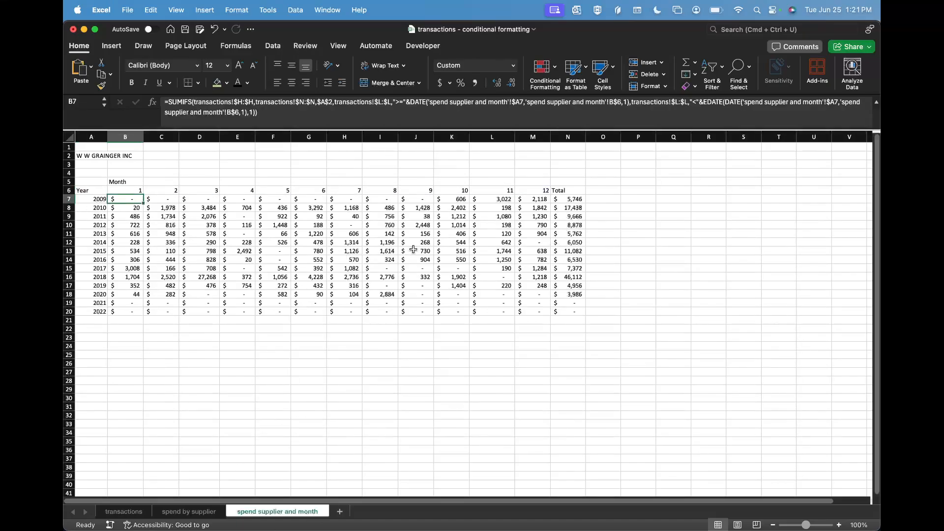
# - Apply the preset green-yellow-red color scale to the monthly spend values in B7:M20
pyautogui.moveTo(114, 198); pyautogui.dragTo(532, 308)
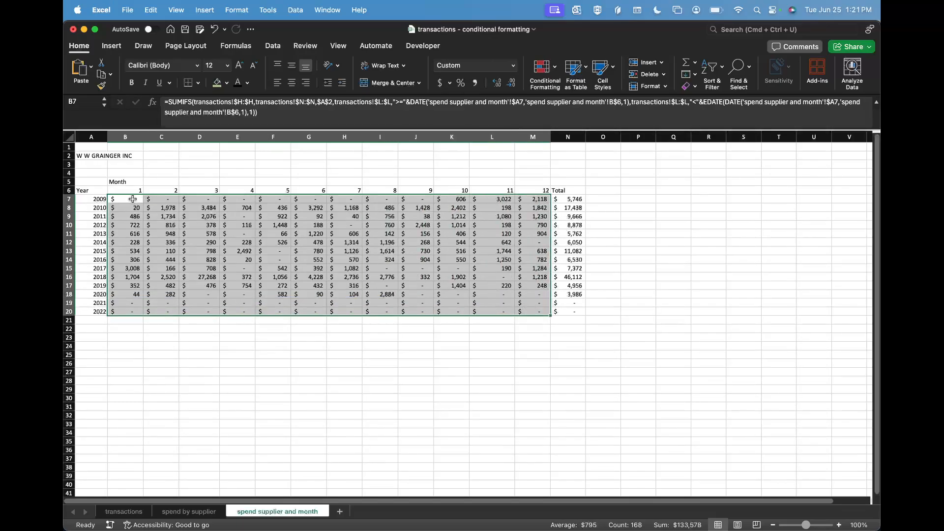
pyautogui.moveTo(132, 200); pyautogui.dragTo(543, 311)
pyautogui.click(544, 69)
pyautogui.moveTo(559, 133)
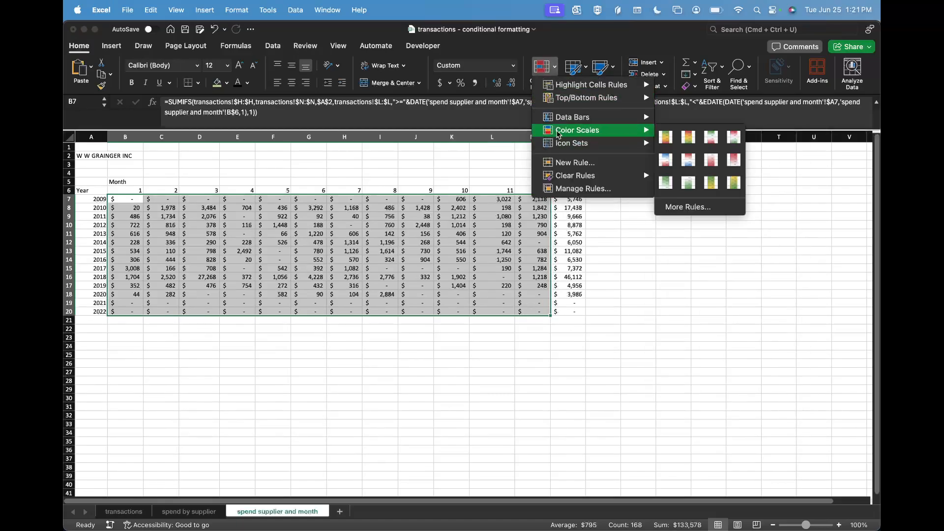
pyautogui.click(666, 137)
pyautogui.click(627, 409)
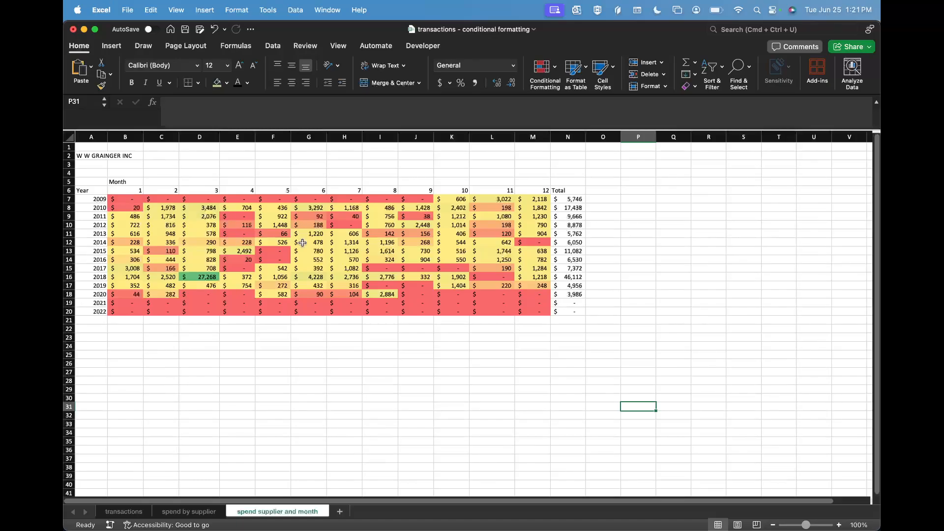
# - Review the minimum, midpoint and maximum settings of the monthly spend color scale rule without changing it
pyautogui.click(206, 208)
pyautogui.click(560, 84)
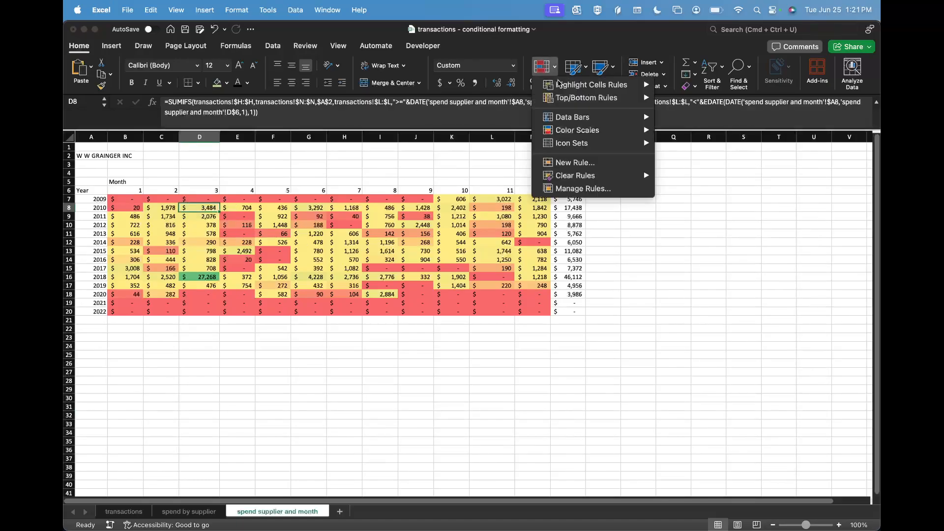
pyautogui.click(582, 191)
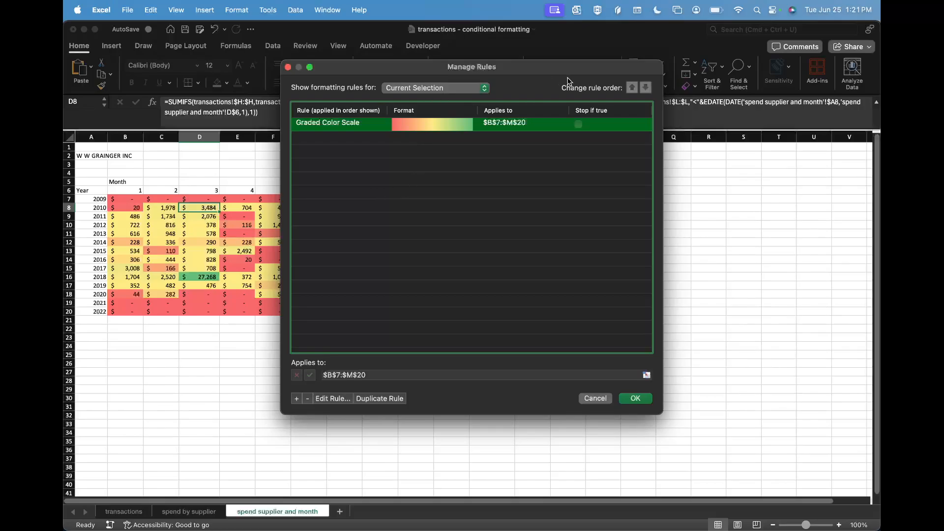
pyautogui.moveTo(553, 77); pyautogui.dragTo(696, 71)
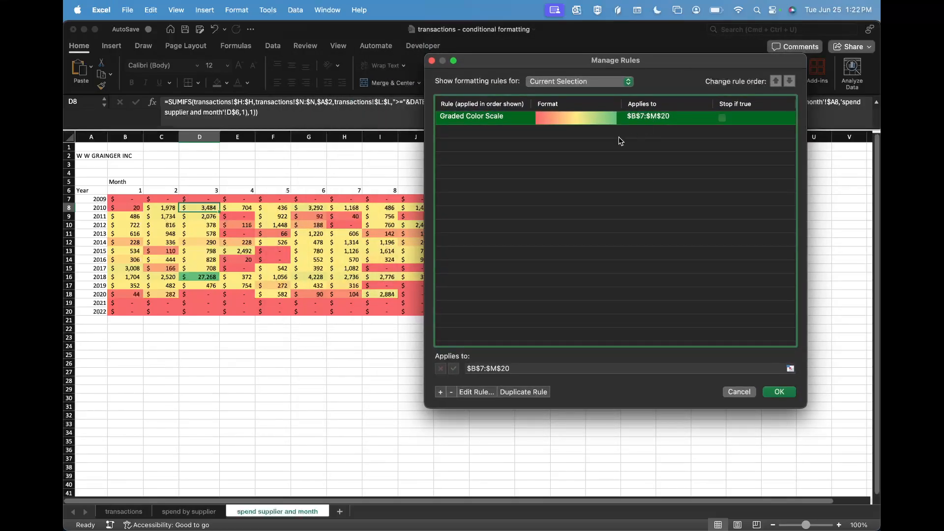
pyautogui.click(472, 397)
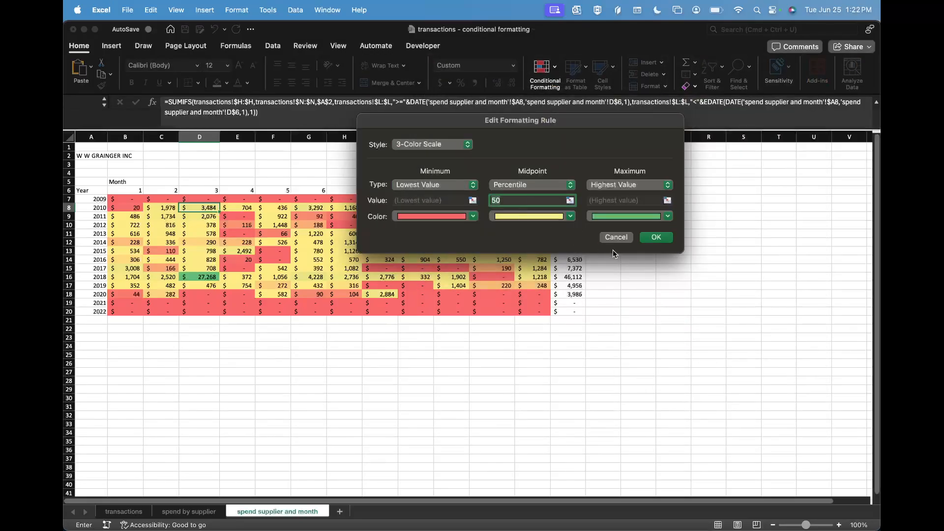
pyautogui.click(616, 238)
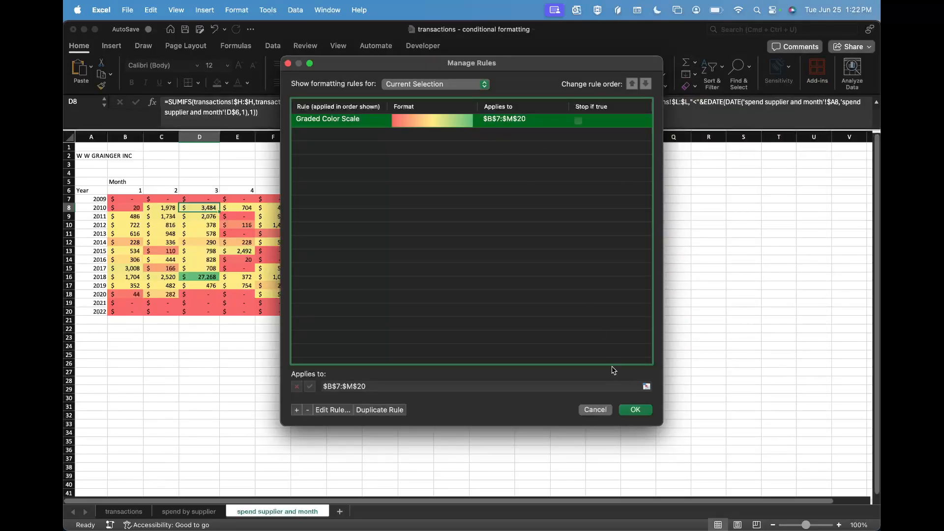
pyautogui.click(601, 415)
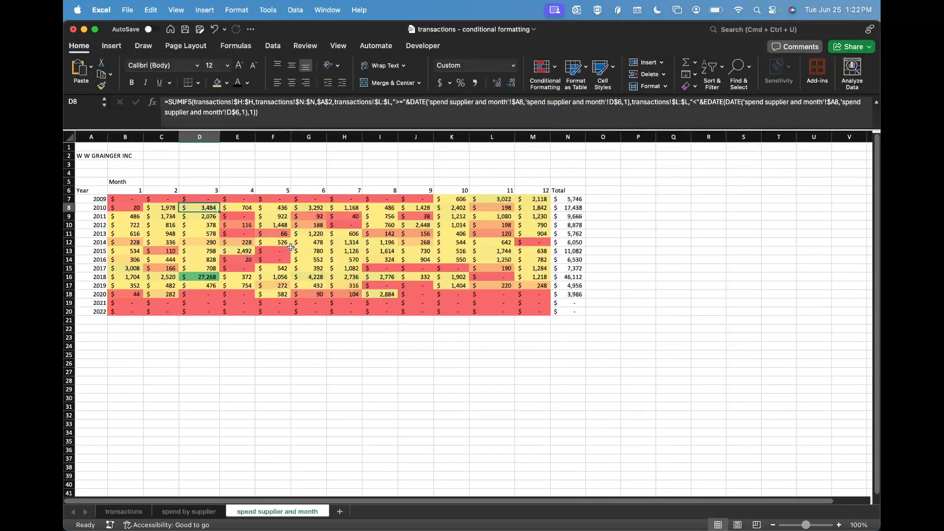
# - Select the monthly spend values in B7:M20 and clear the conditional formatting rules from the entire sheet
pyautogui.click(290, 248)
pyautogui.click(129, 199)
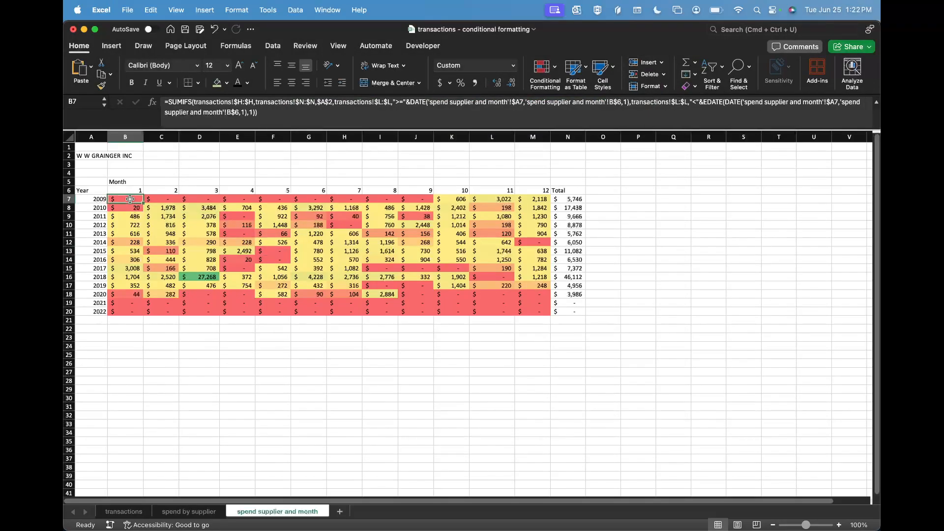
pyautogui.press('super+shift+Down')
pyautogui.press('super+shift+Right')
pyautogui.hotkey('shift', 'Left')
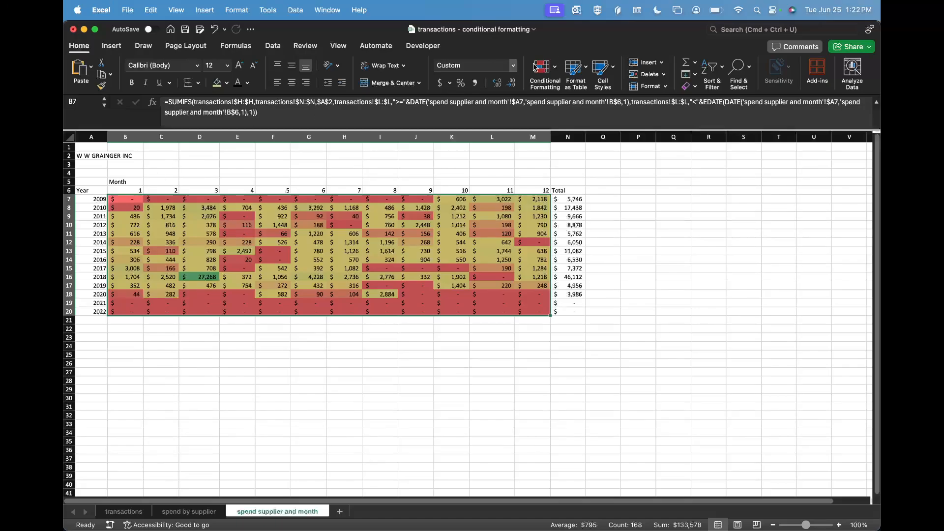
pyautogui.click(546, 79)
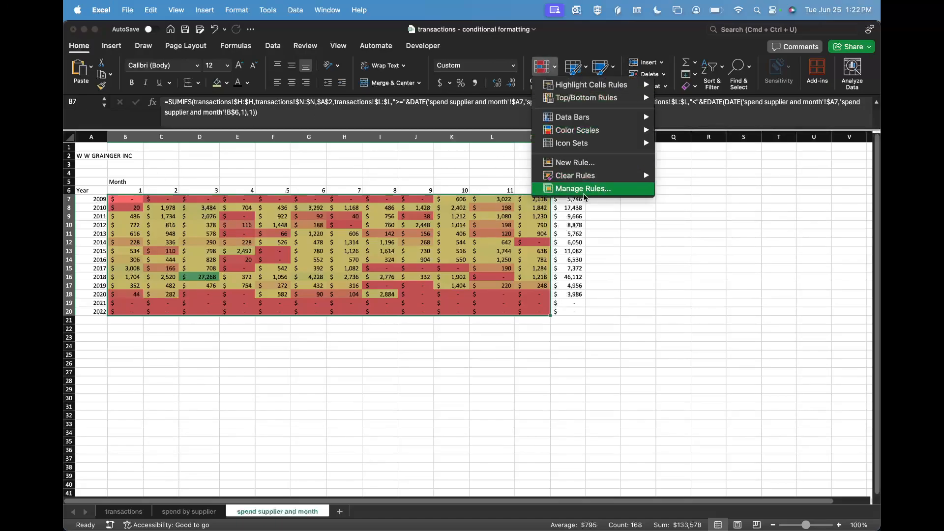
pyautogui.moveTo(591, 182)
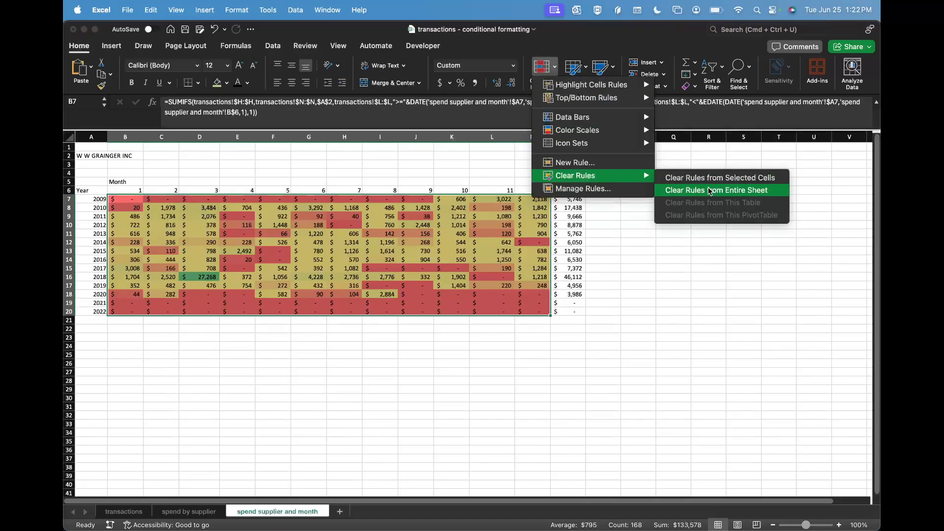
pyautogui.click(710, 191)
# - Apply the icon set with circled green check, yellow exclamation and red cross to B7:M20
pyautogui.click(531, 81)
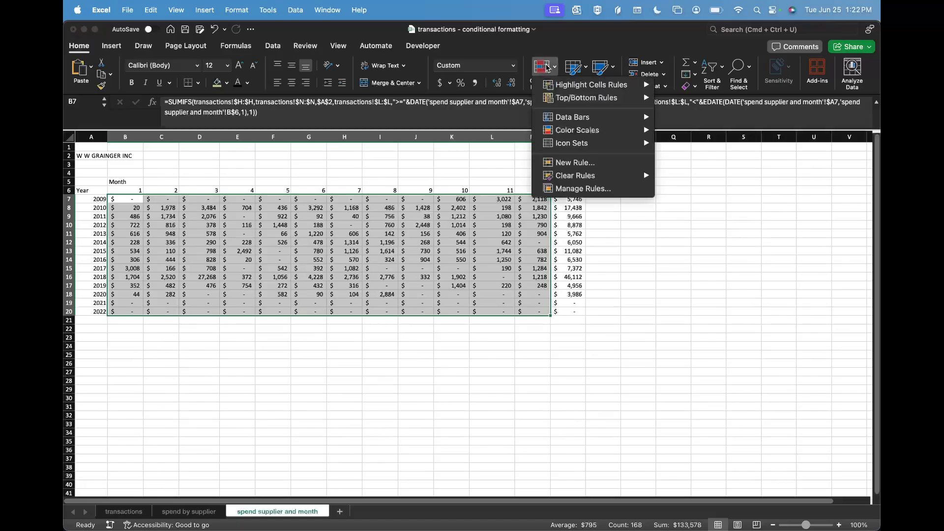
pyautogui.moveTo(590, 144)
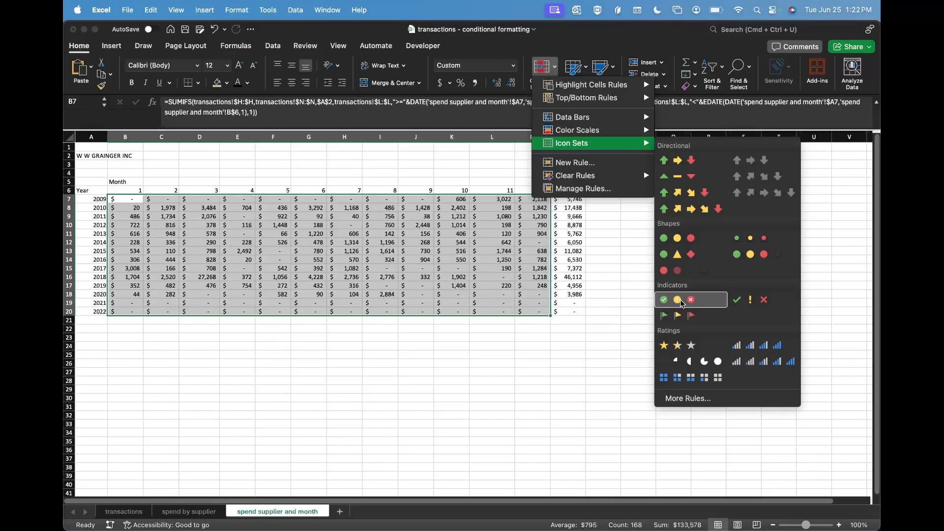
pyautogui.click(683, 301)
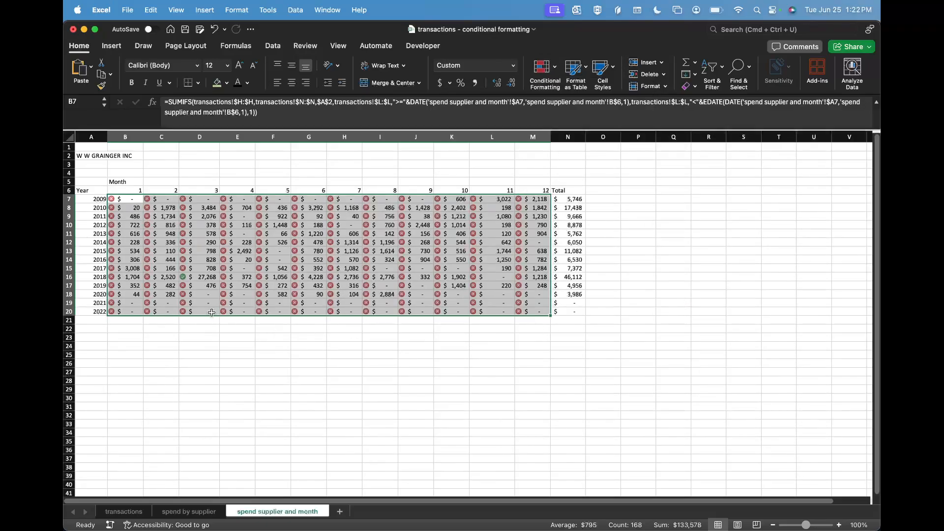
pyautogui.click(301, 373)
pyautogui.click(207, 278)
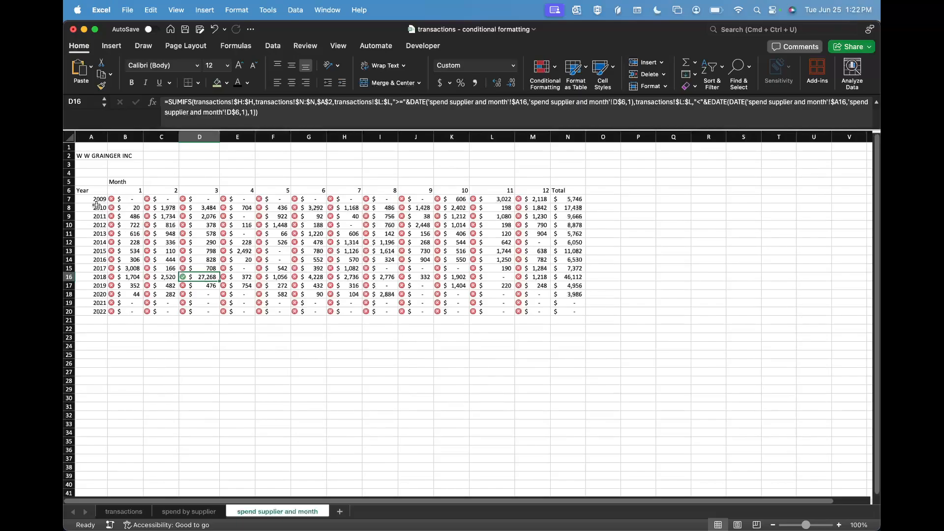
# - Edit the icon set rule so the green check icon appears for number values >= 10000
pyautogui.moveTo(125, 199); pyautogui.dragTo(547, 313)
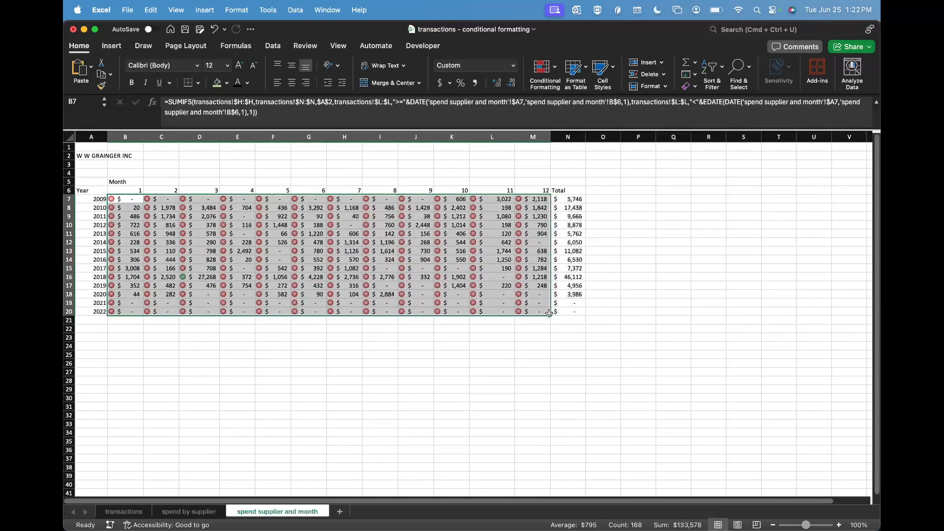
pyautogui.click(204, 277)
pyautogui.click(544, 67)
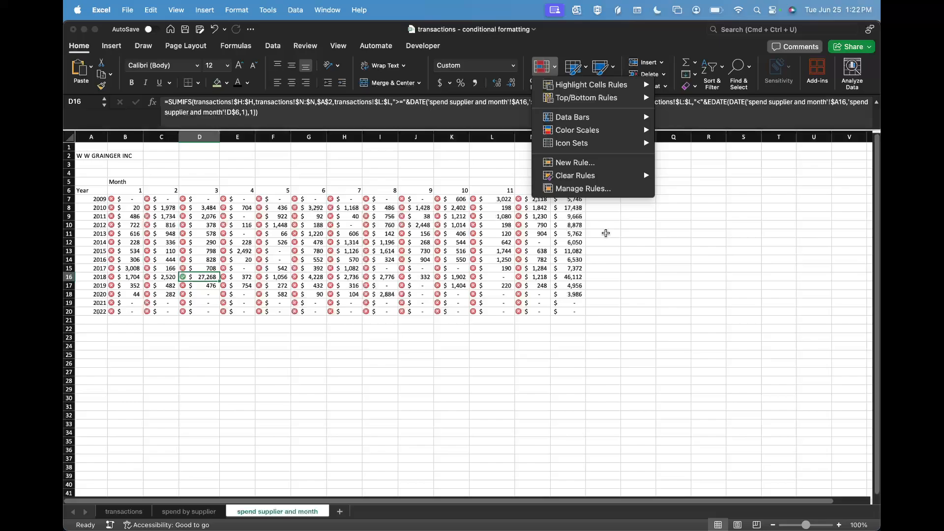
pyautogui.click(604, 188)
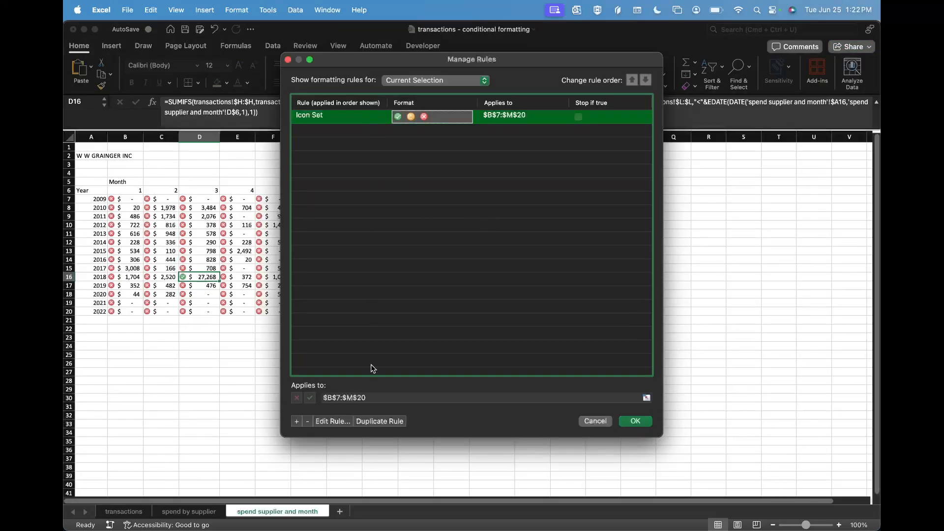
pyautogui.click(340, 422)
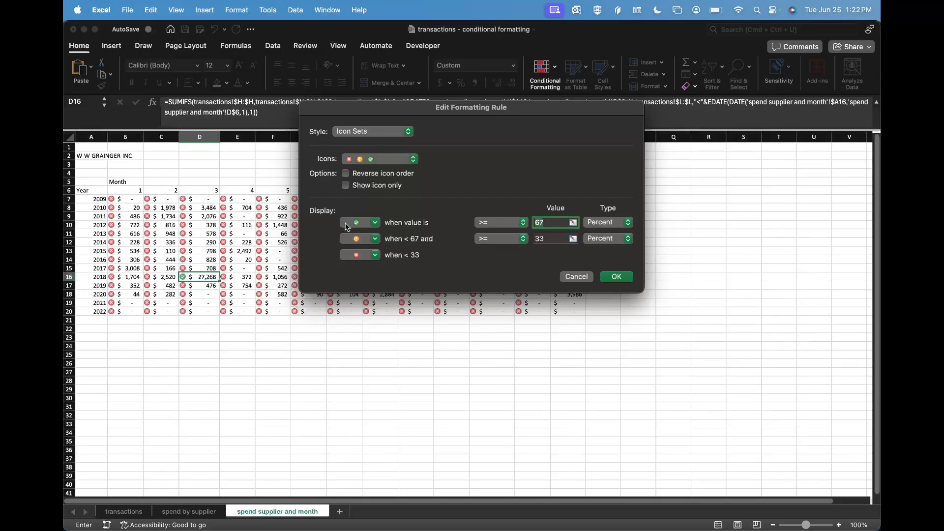
pyautogui.click(609, 227)
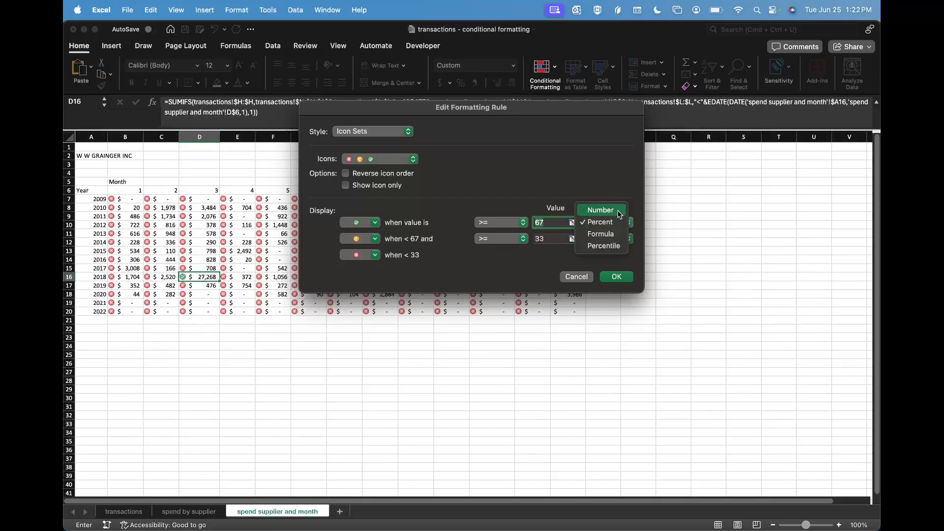
pyautogui.click(602, 206)
pyautogui.press('BackSpace')
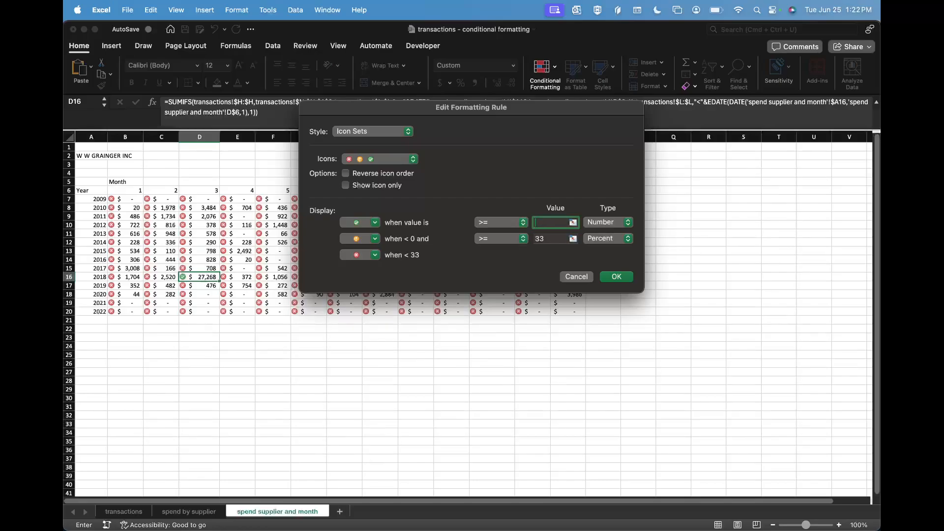
pyautogui.click(363, 224)
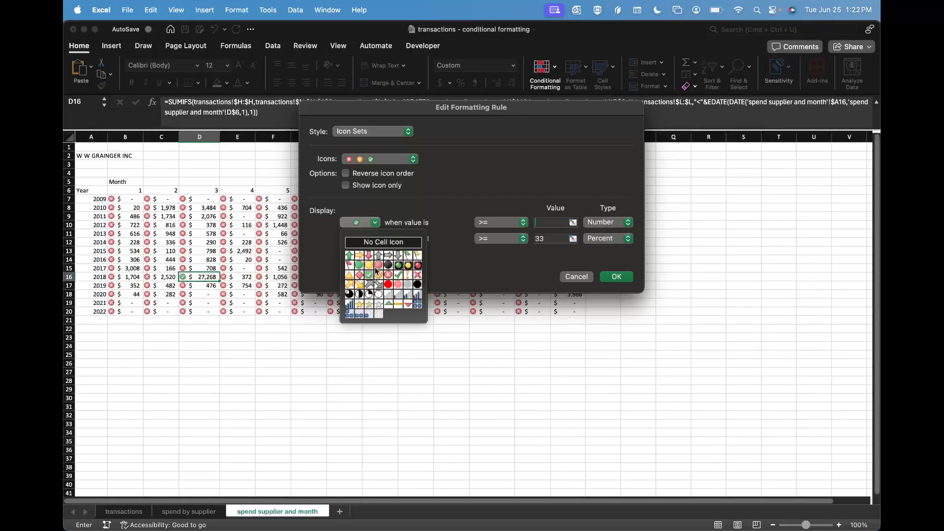
pyautogui.click(561, 225)
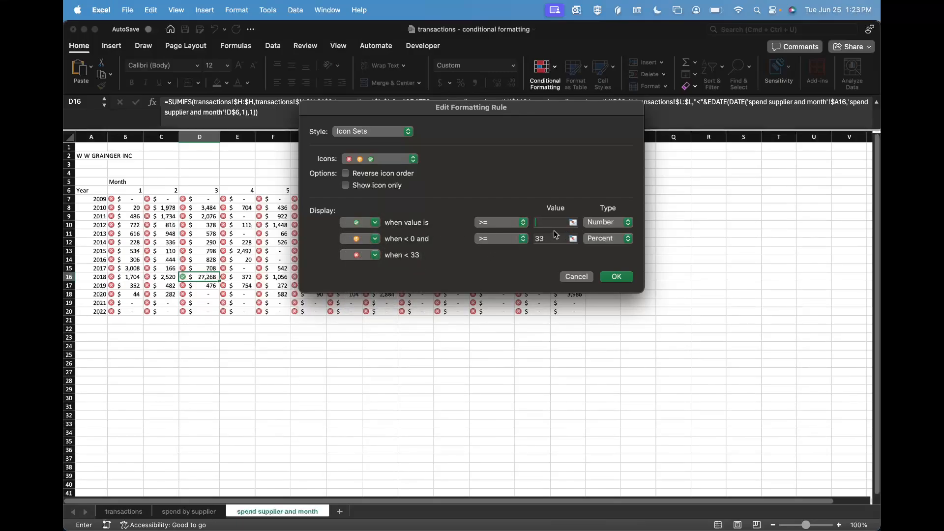
pyautogui.write('10000')
# - Set the yellow icon's threshold to number values >= 1000 and apply the edited icon set rule
pyautogui.click(608, 239)
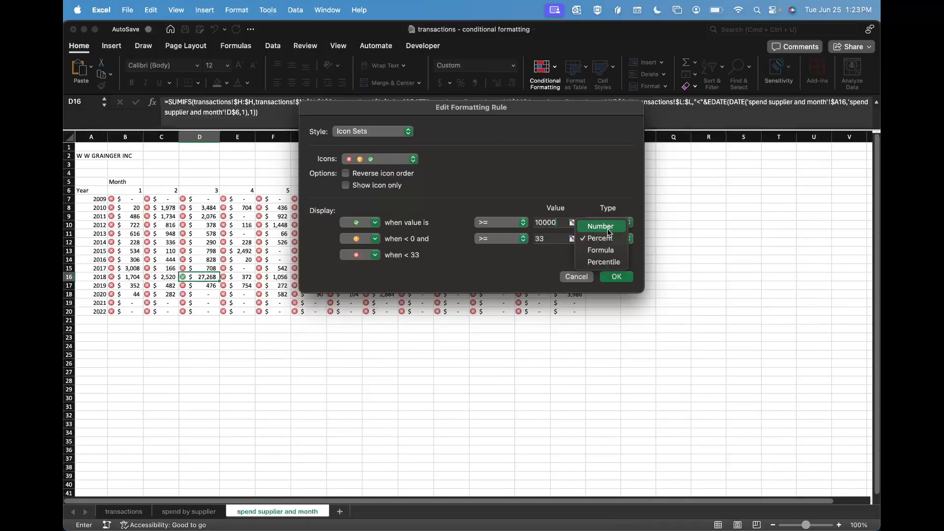
pyautogui.click(609, 222)
pyautogui.click(556, 244)
pyautogui.press('BackSpace')
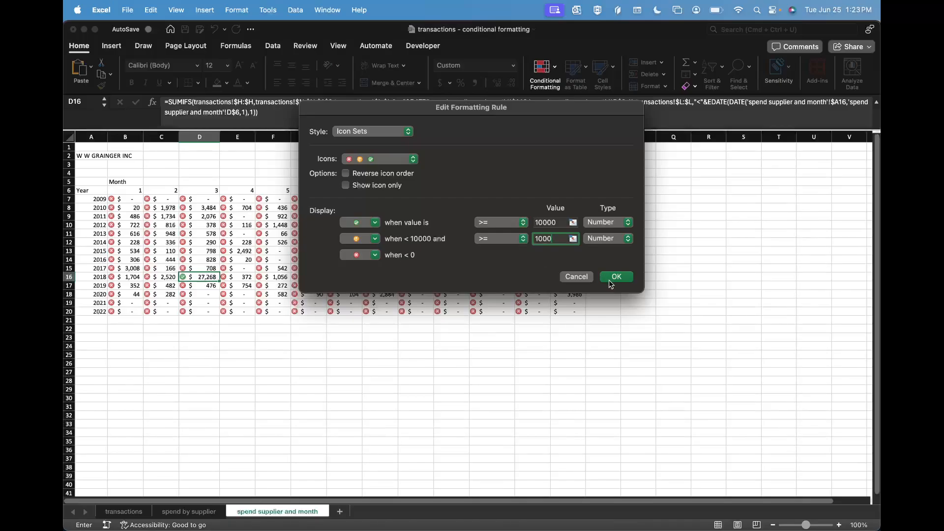
pyautogui.click(563, 224)
pyautogui.click(559, 240)
pyautogui.click(624, 281)
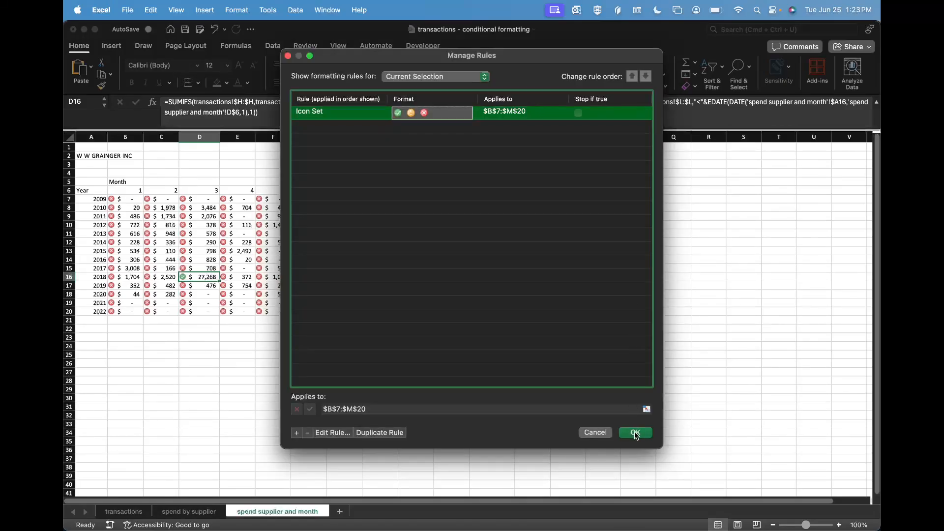
pyautogui.click(636, 432)
# - Compare the icons in the monthly grid with their values, including March 2018 and the 2010 and 2011 cells
pyautogui.click(450, 321)
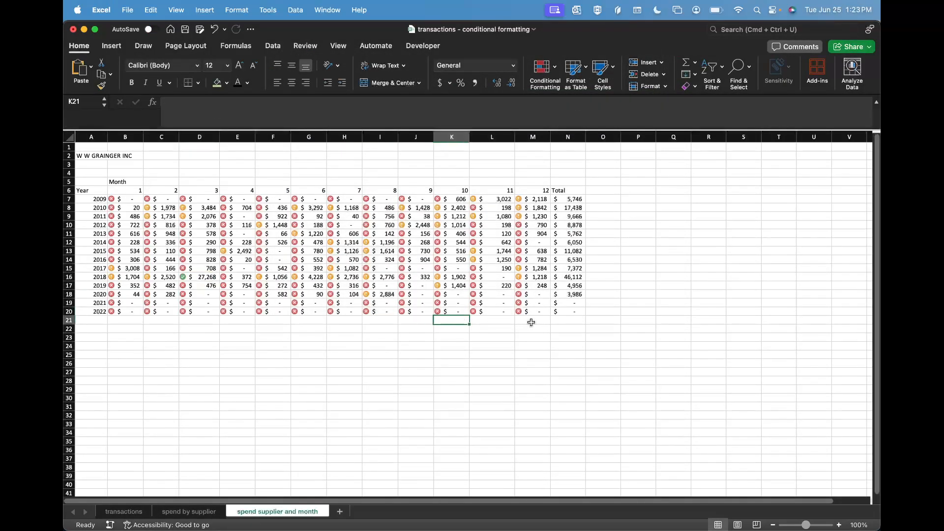
pyautogui.click(557, 296)
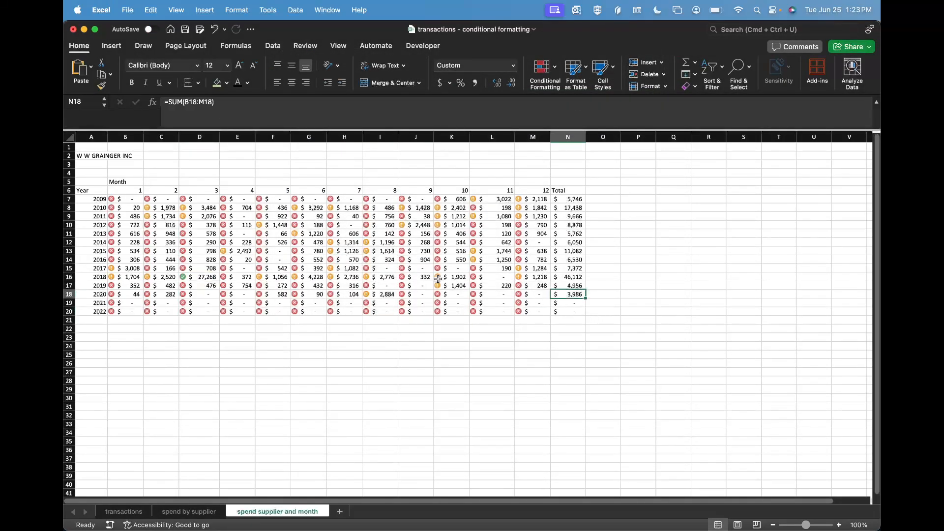
pyautogui.click(212, 279)
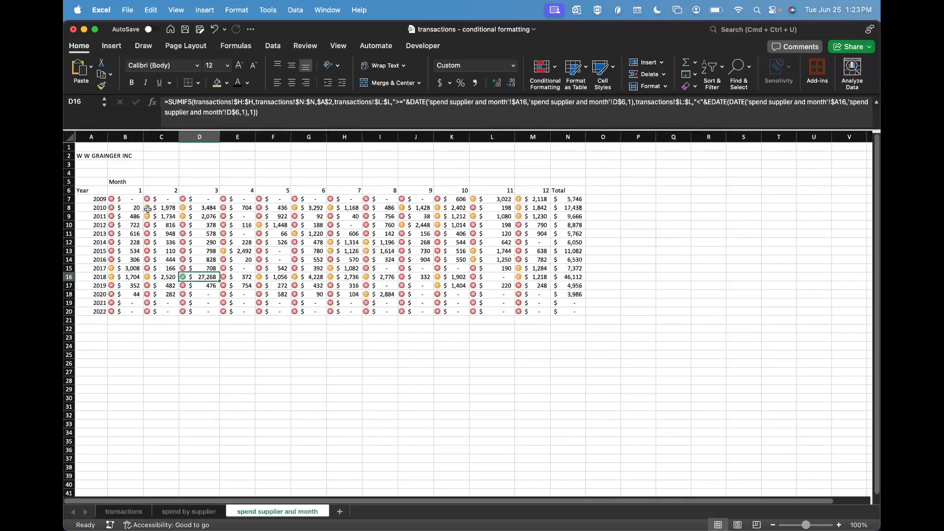
pyautogui.moveTo(148, 208); pyautogui.dragTo(198, 215)
pyautogui.click(198, 215)
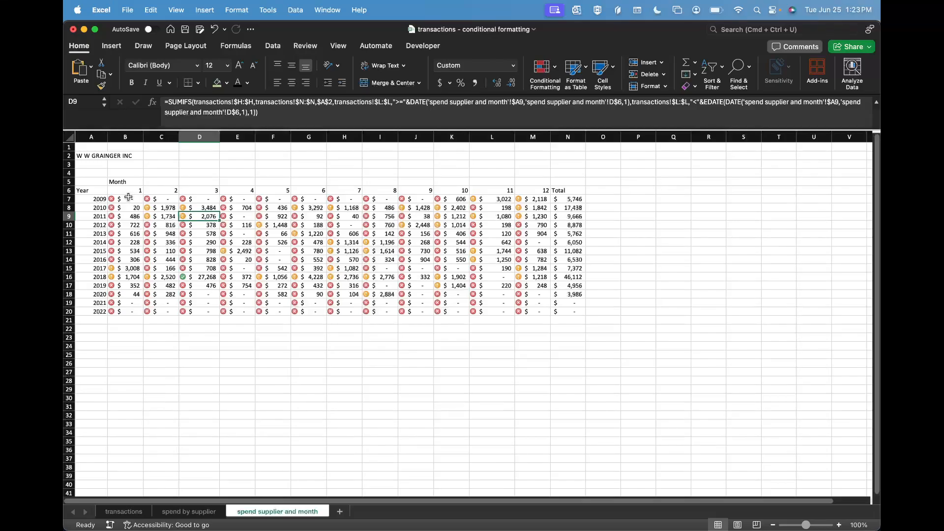
# - Enter the labels High Range, Mid Range and Low Range in cells A24 to A26 below the table
pyautogui.click(103, 343)
pyautogui.write('High Range')
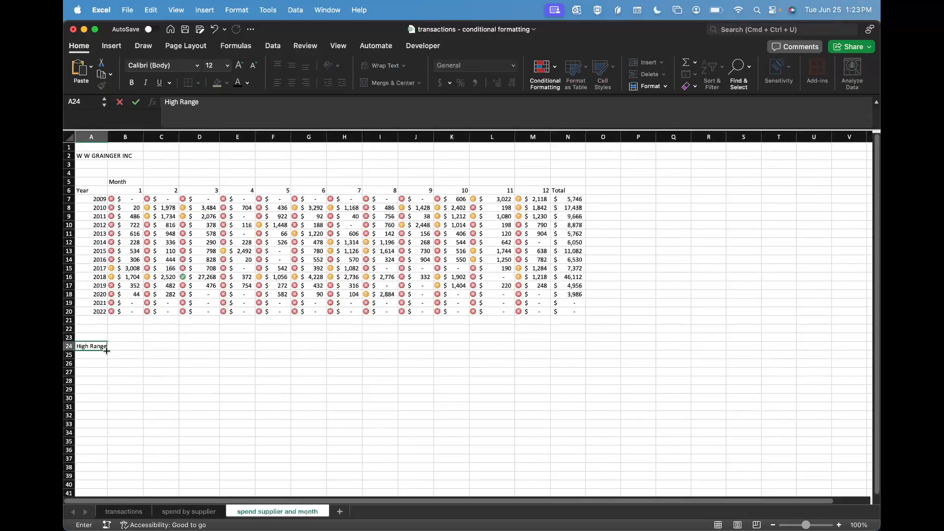
pyautogui.press('Return')
pyautogui.write('Mid Range')
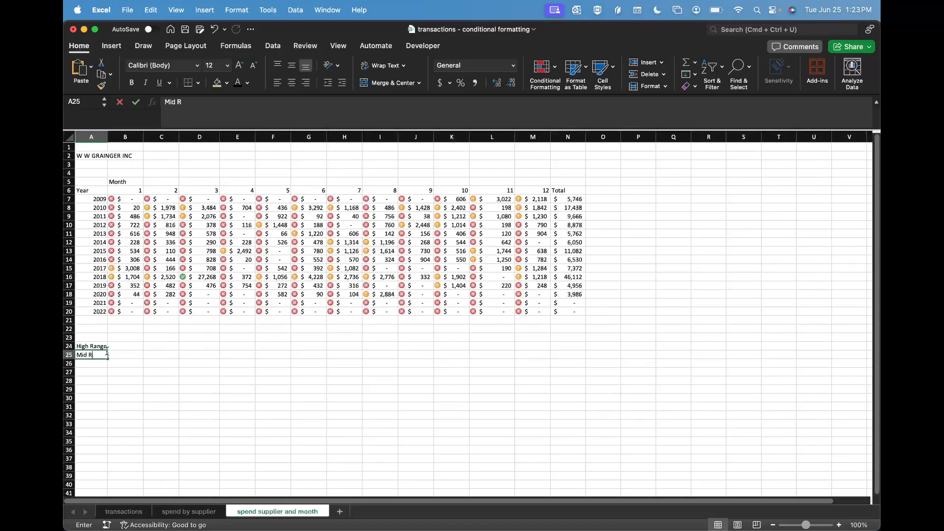
pyautogui.press('Return')
pyautogui.write('Low Range')
pyautogui.press('Return')
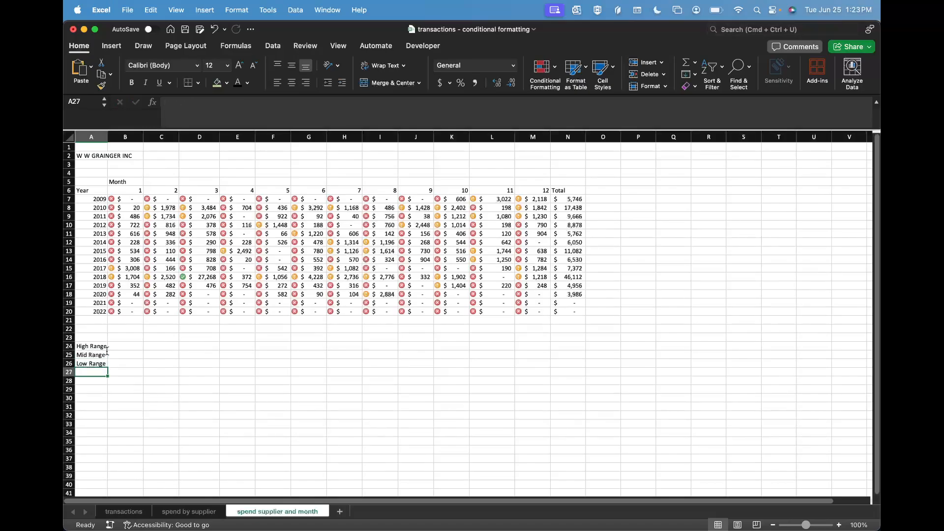
# - Open the conditional formatting options with cell B24, beside the High Range label, selected
pyautogui.click(108, 348)
pyautogui.click(545, 69)
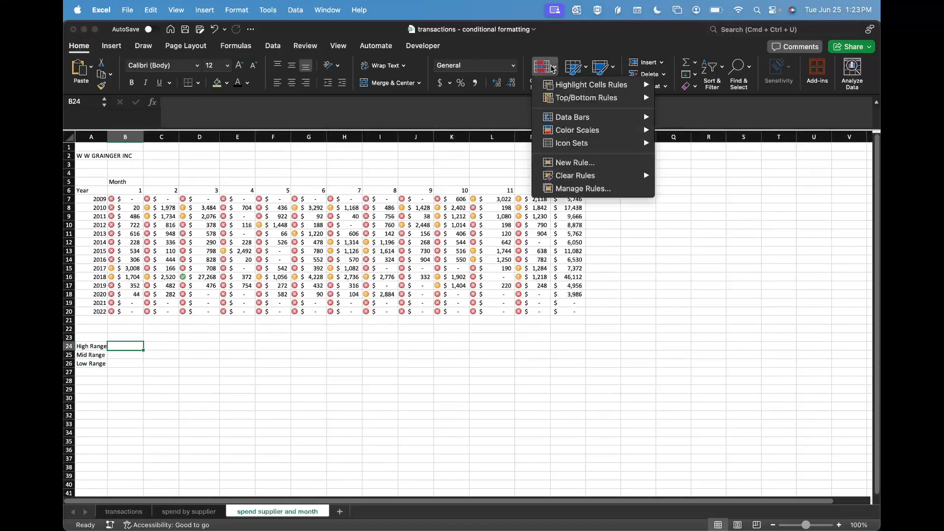
# - Edit the icon set rule on the monthly spend table so the green icon threshold refers to cell $B$24
pyautogui.press('Escape')
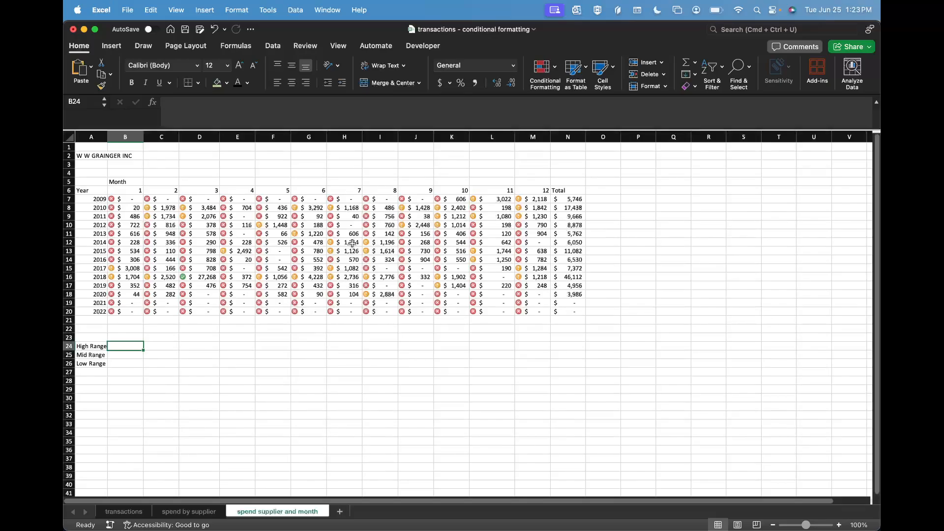
pyautogui.click(170, 311)
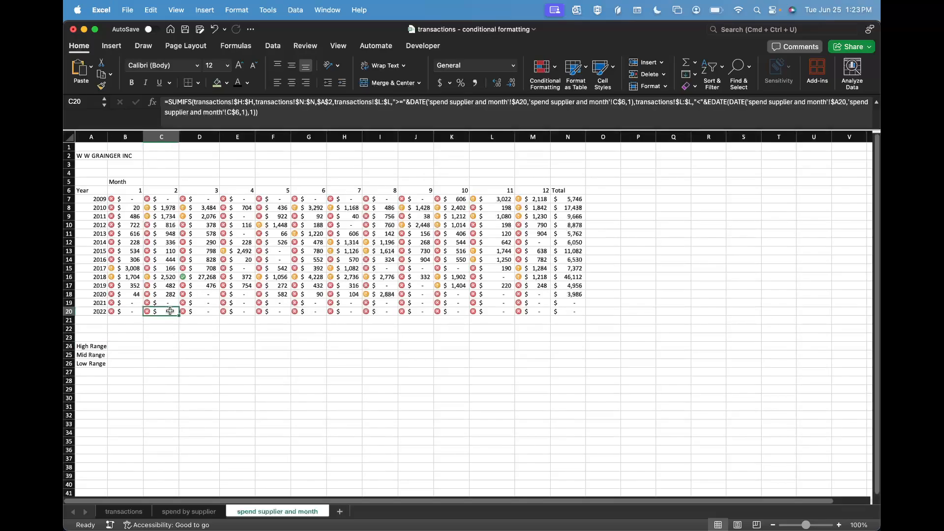
pyautogui.click(545, 69)
pyautogui.press('Escape')
pyautogui.click(546, 71)
pyautogui.click(572, 189)
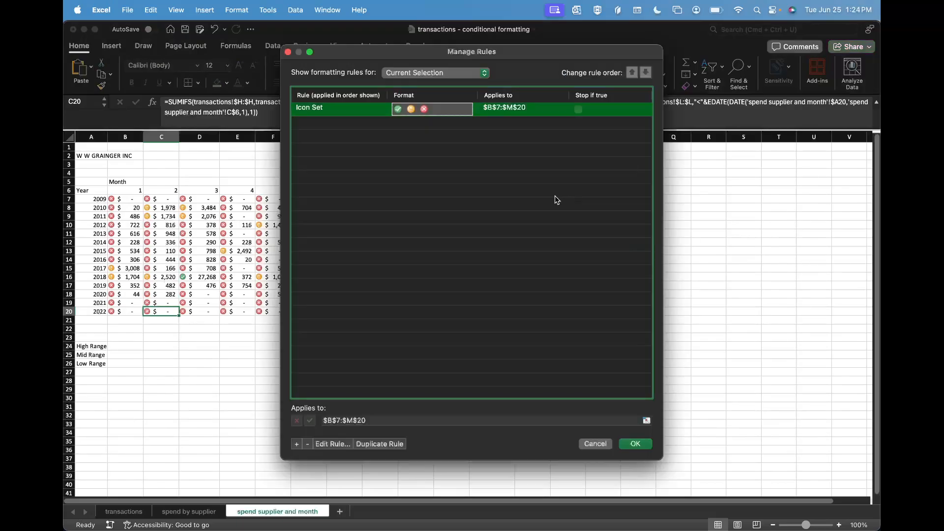
pyautogui.click(333, 444)
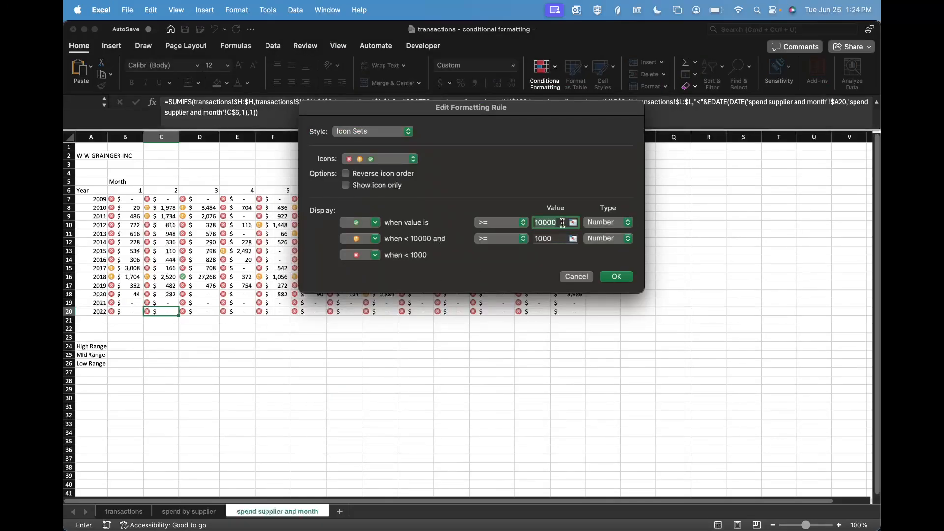
pyautogui.press('BackSpace')
pyautogui.click(574, 223)
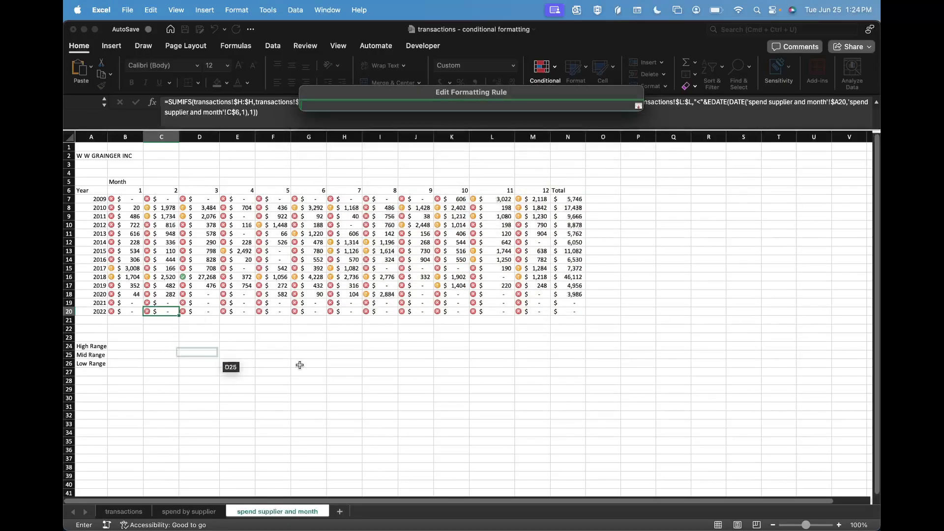
pyautogui.click(129, 348)
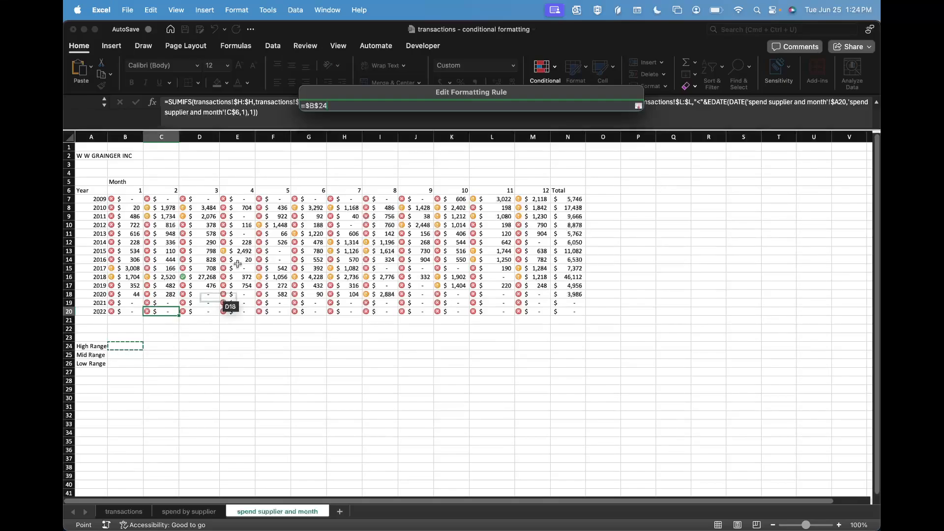
pyautogui.press('Return')
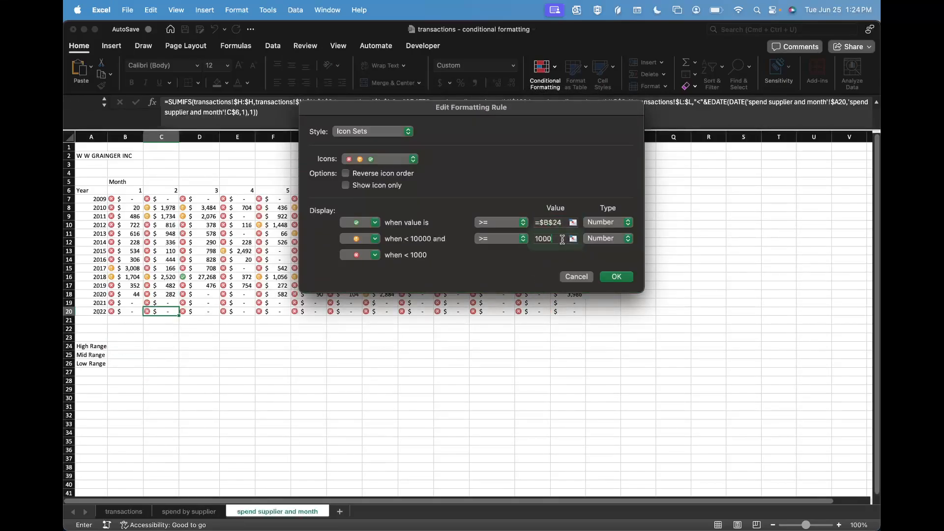
# - Set the rule's yellow icon threshold to refer to cell $B$25 and apply the edited rule
pyautogui.click(554, 240)
pyautogui.doubleClick(553, 240)
pyautogui.press('BackSpace')
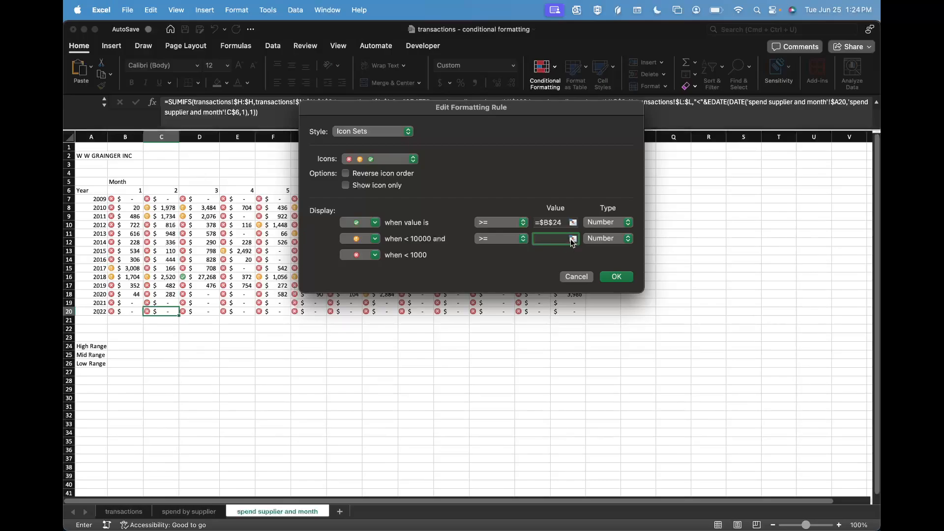
pyautogui.click(573, 239)
pyautogui.click(125, 354)
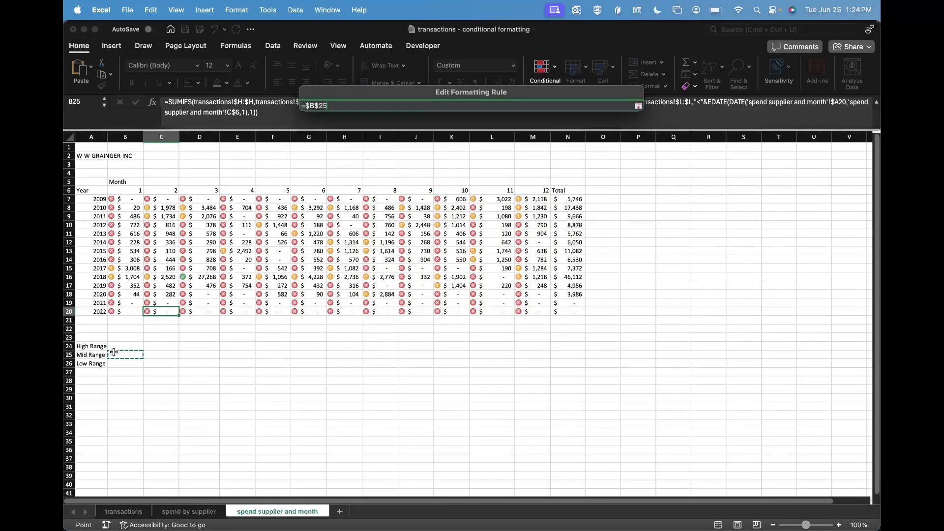
pyautogui.press('Return')
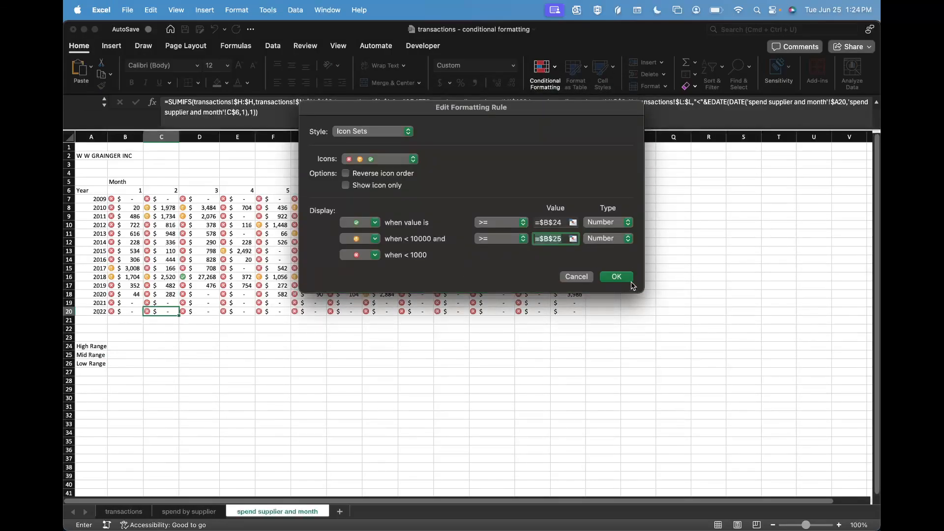
pyautogui.click(624, 278)
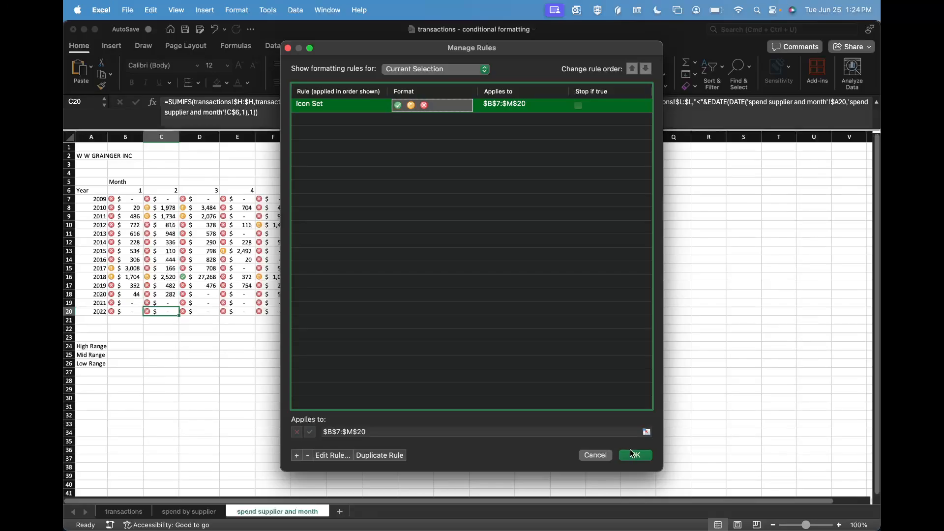
pyautogui.click(634, 455)
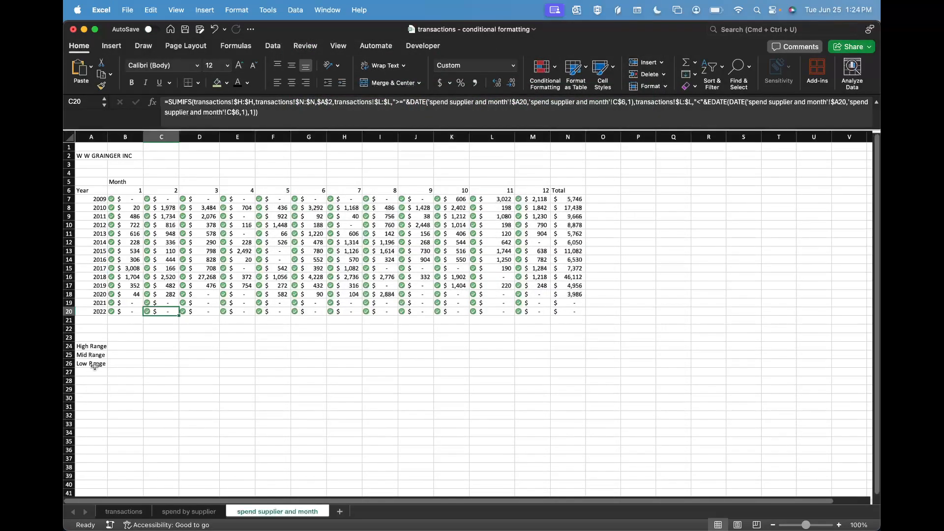
# - Delete the Low Range label in A26 and enter 10000 for High Range and 1000 for Mid Range
pyautogui.click(94, 366)
pyautogui.press('Delete')
pyautogui.press('Up')
pyautogui.press('Up')
pyautogui.press('Up')
pyautogui.press('Right')
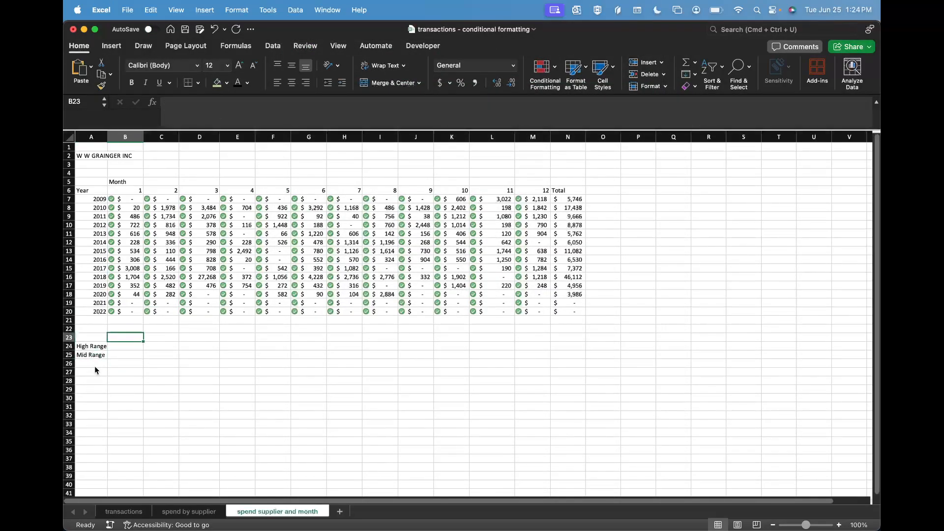
pyautogui.press('Down')
pyautogui.write('10000')
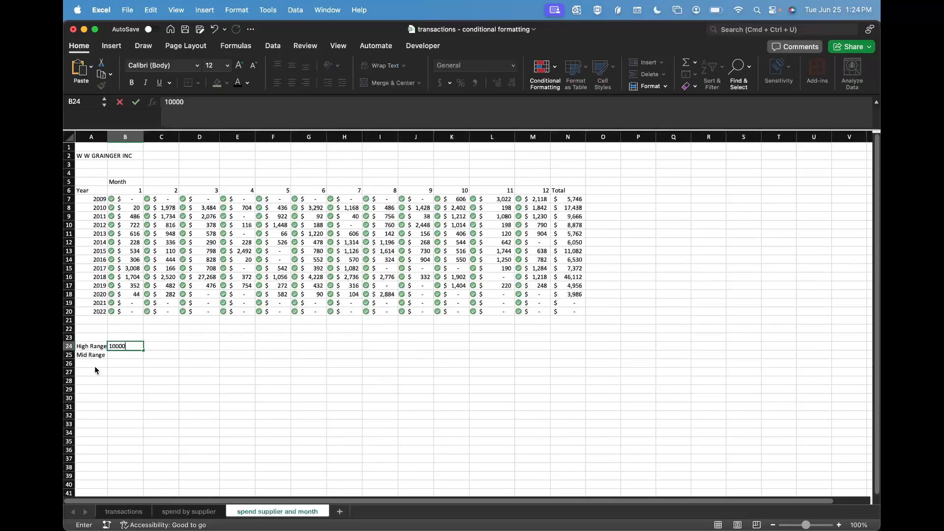
pyautogui.press('Return')
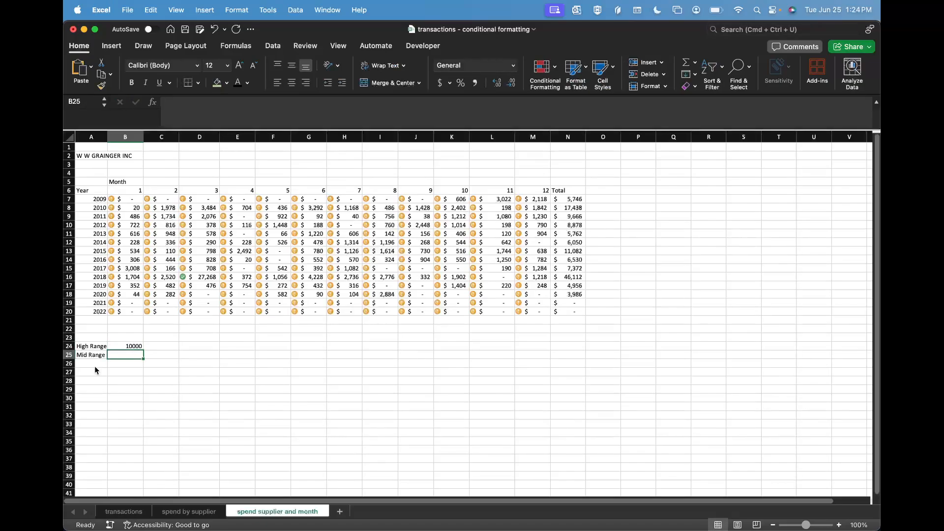
pyautogui.write('1000')
pyautogui.press('Return')
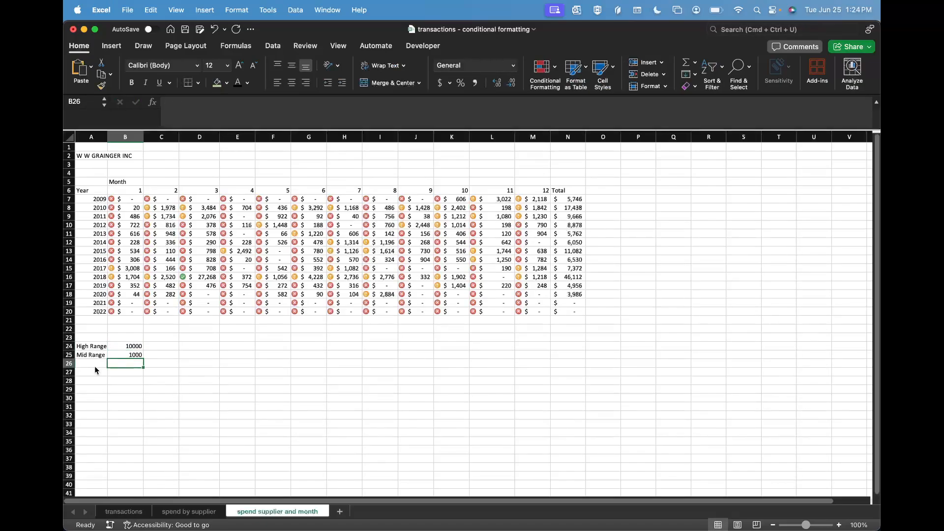
# - Change the High Range threshold in B24 to 5000 and check the icon on the March 2018 spend
pyautogui.press('Up')
pyautogui.press('Up')
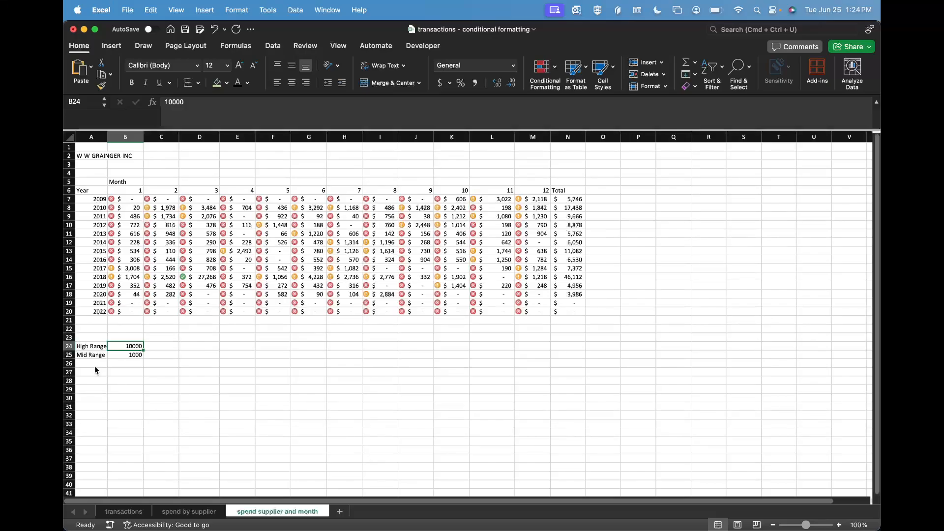
pyautogui.write('5000')
pyautogui.press('Return')
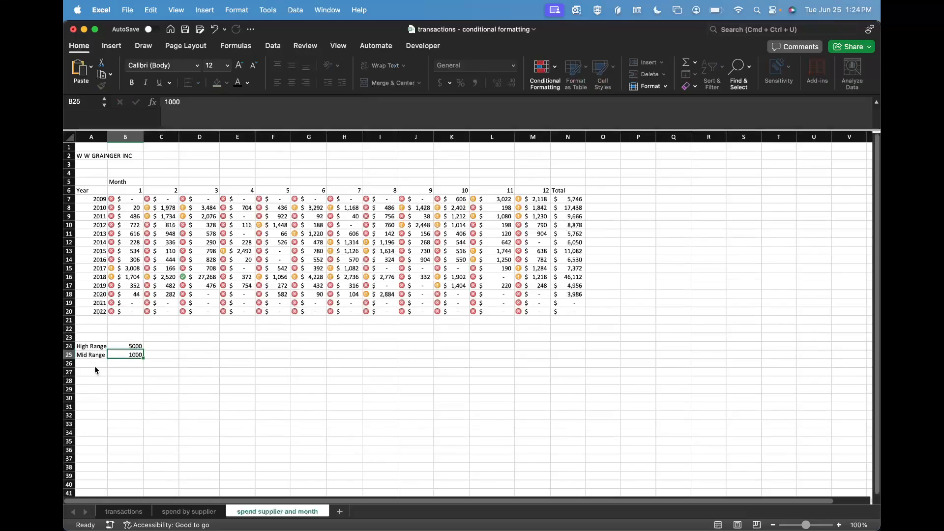
pyautogui.click(204, 277)
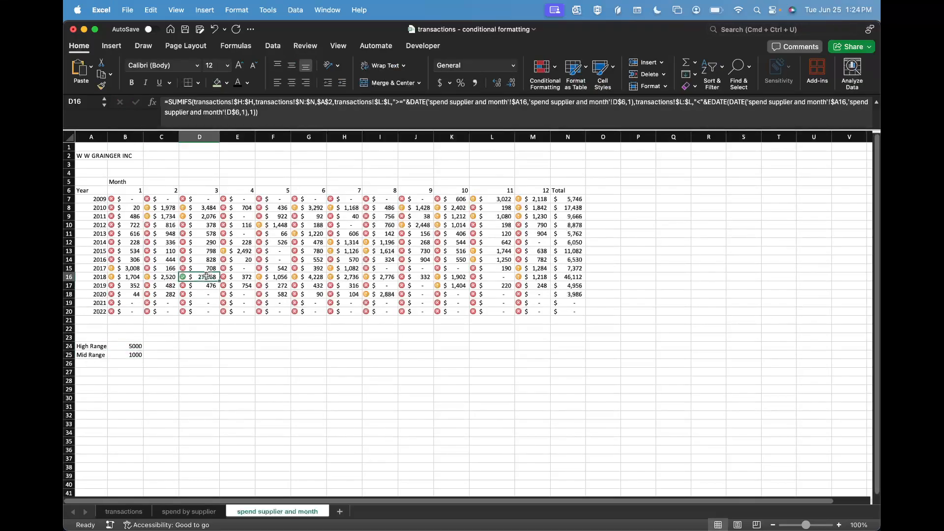
pyautogui.press('Down')
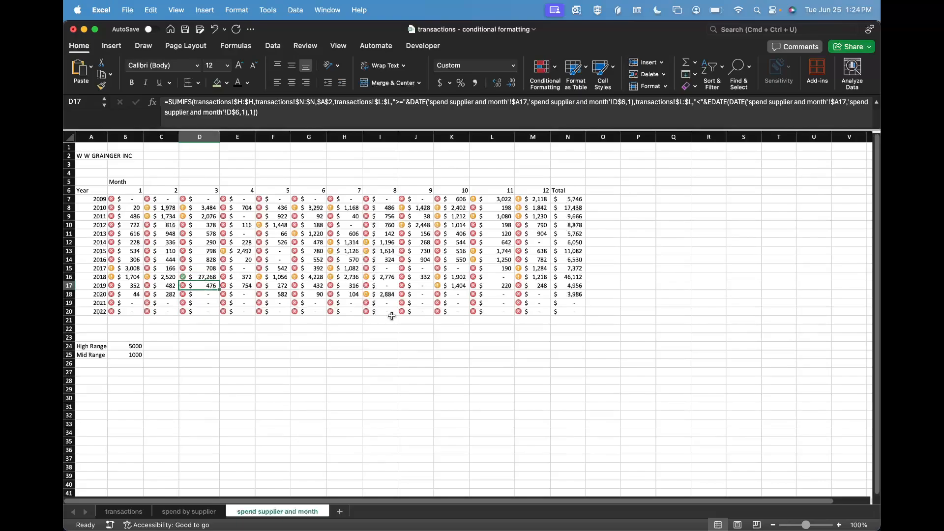
# - Set the High Range threshold in B24 to 1000 and the Mid Range threshold in B25 to 100
pyautogui.press('Left')
pyautogui.press('Left')
pyautogui.press('Down')
pyautogui.press('Down')
pyautogui.press('Down')
pyautogui.press('Down')
pyautogui.press('Down')
pyautogui.press('Down')
pyautogui.press('Down')
pyautogui.write('10')
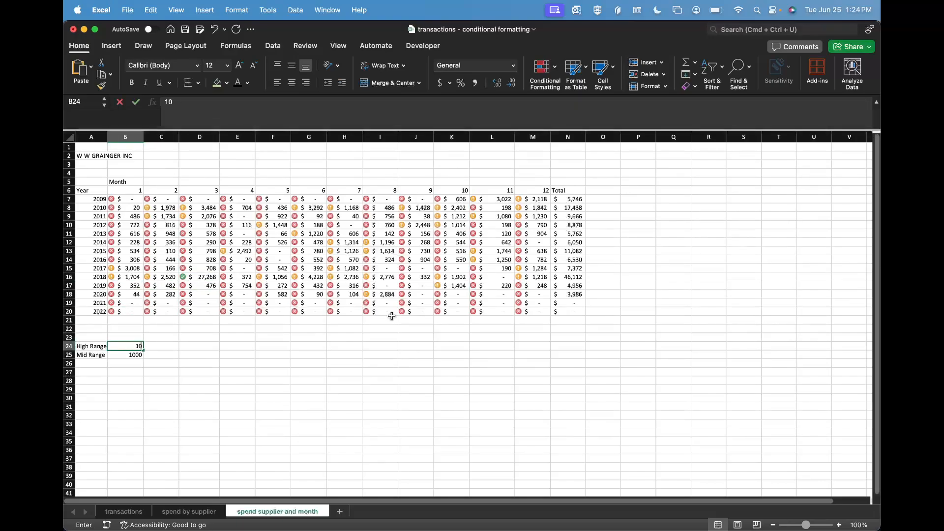
pyautogui.write('00')
pyautogui.press('Return')
pyautogui.write('100')
pyautogui.press('Return')
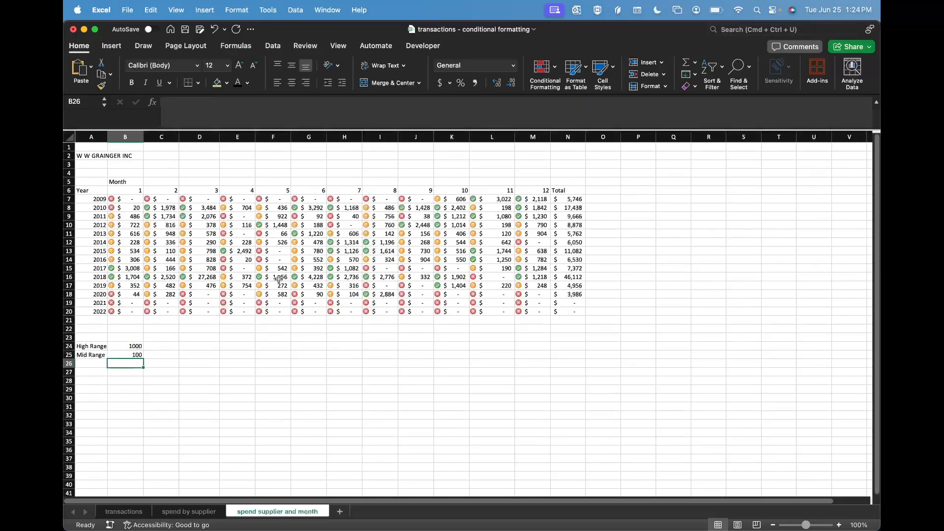
# - Examine the icons across months 1 to 10 of 2018, months 7 to 10 of 2010, and the early December values
pyautogui.moveTo(138, 278); pyautogui.dragTo(461, 279)
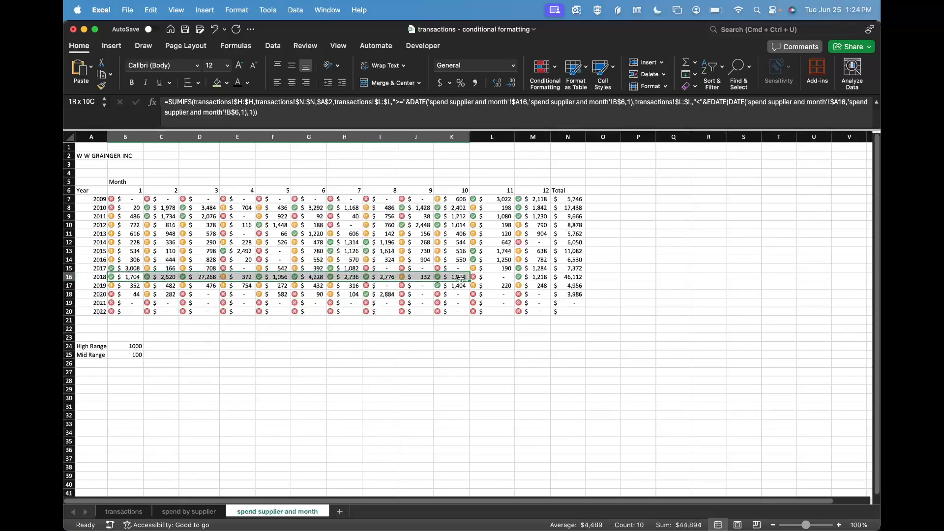
pyautogui.moveTo(452, 208); pyautogui.dragTo(346, 209)
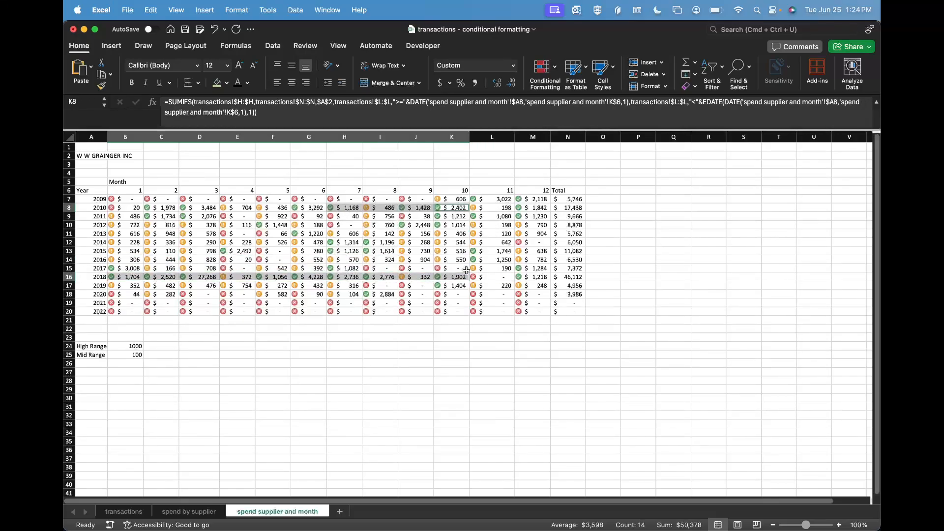
pyautogui.moveTo(524, 201); pyautogui.dragTo(534, 217)
pyautogui.click(200, 364)
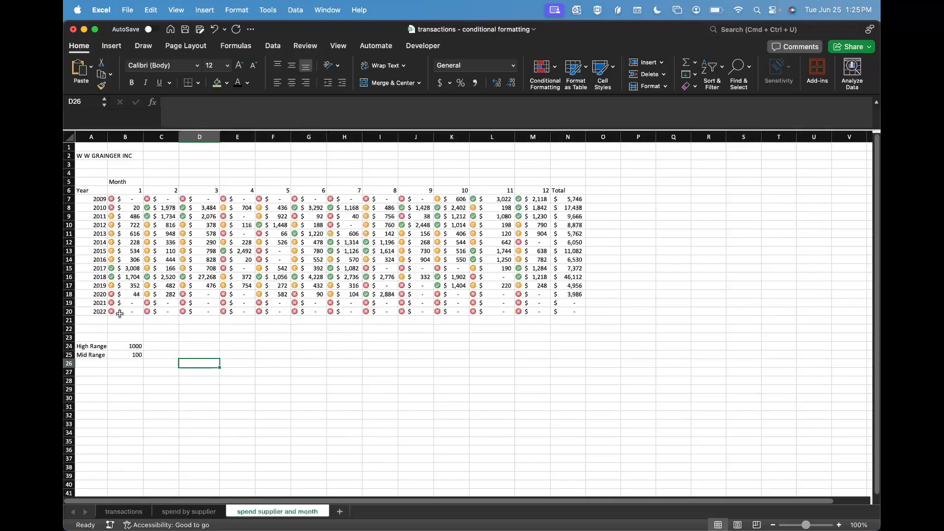
# - Try a High Range threshold of 4873289 in B24 and undo the entry
pyautogui.click(124, 348)
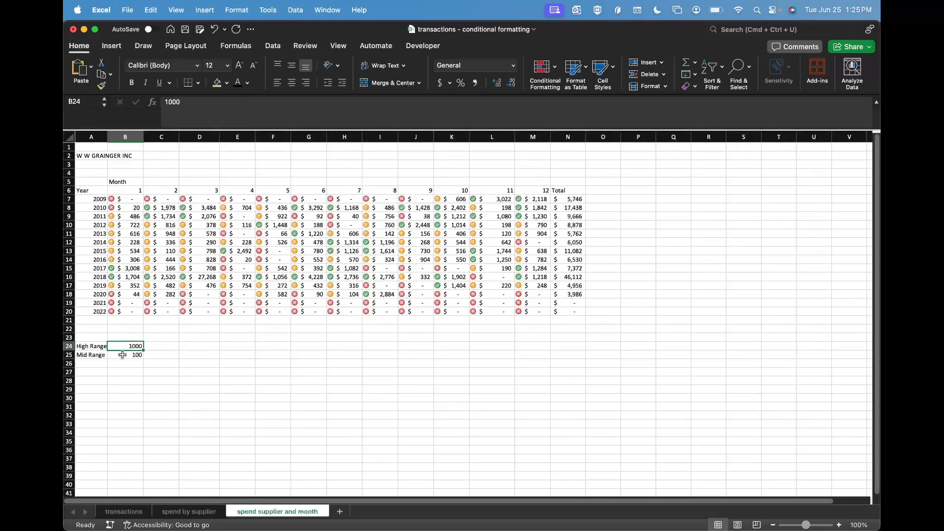
pyautogui.write('4873289')
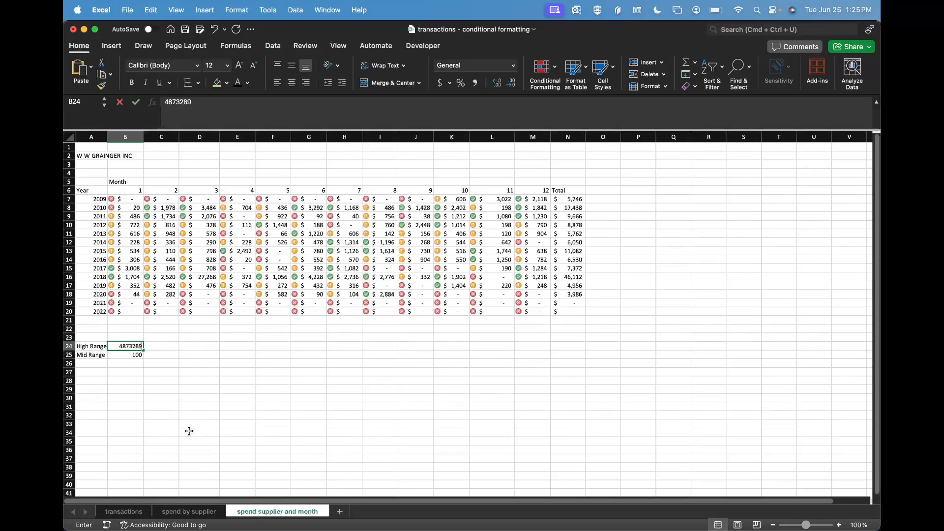
pyautogui.press('Return')
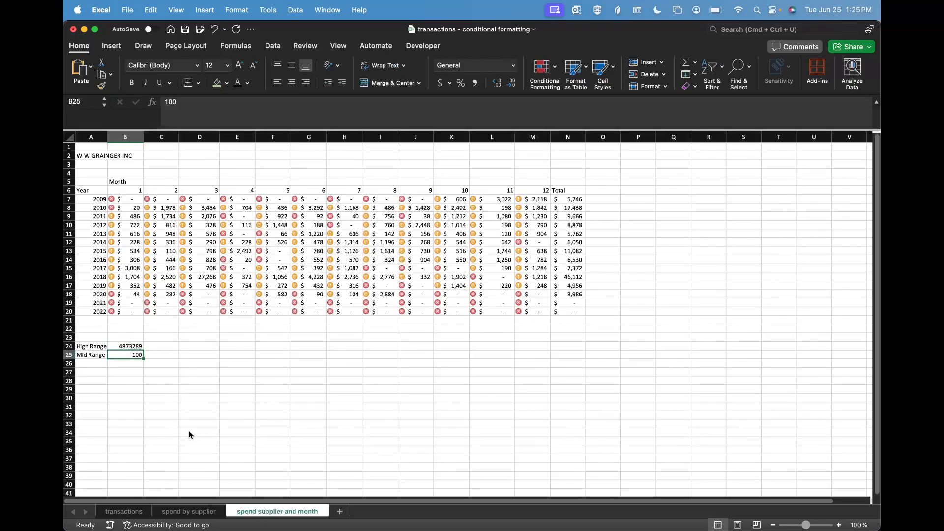
pyautogui.press('super+z')
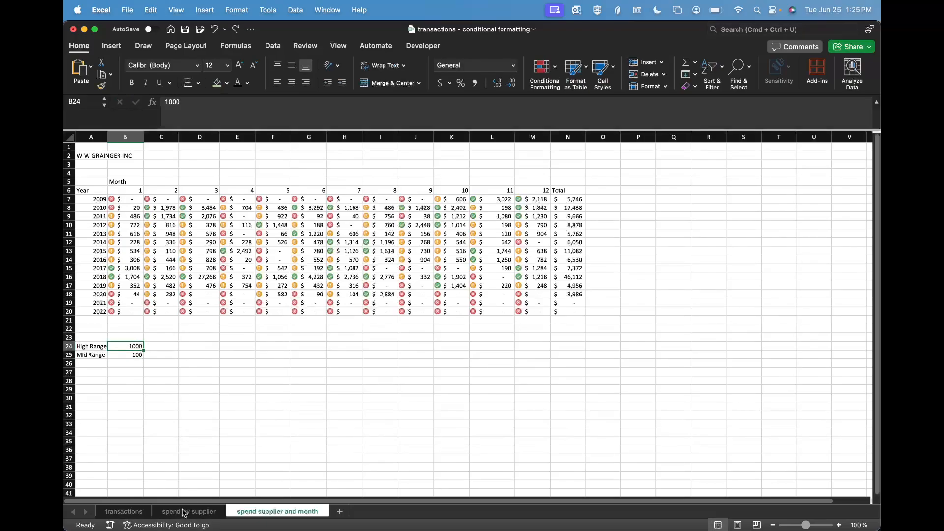
# - Replace the supplier in A2 with KBS ELECTRICAL DISTRIBUTORS INC, copied from the spend by supplier sheet
pyautogui.click(88, 156)
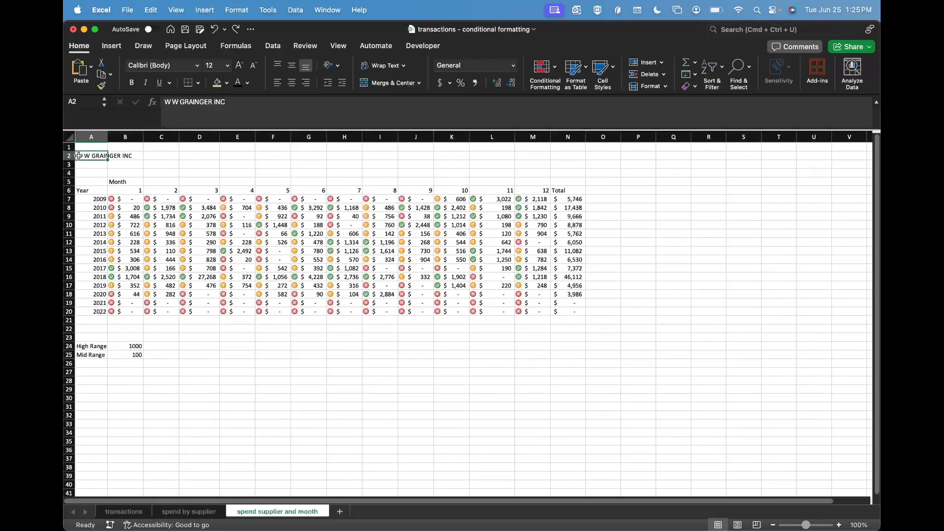
pyautogui.click(323, 268)
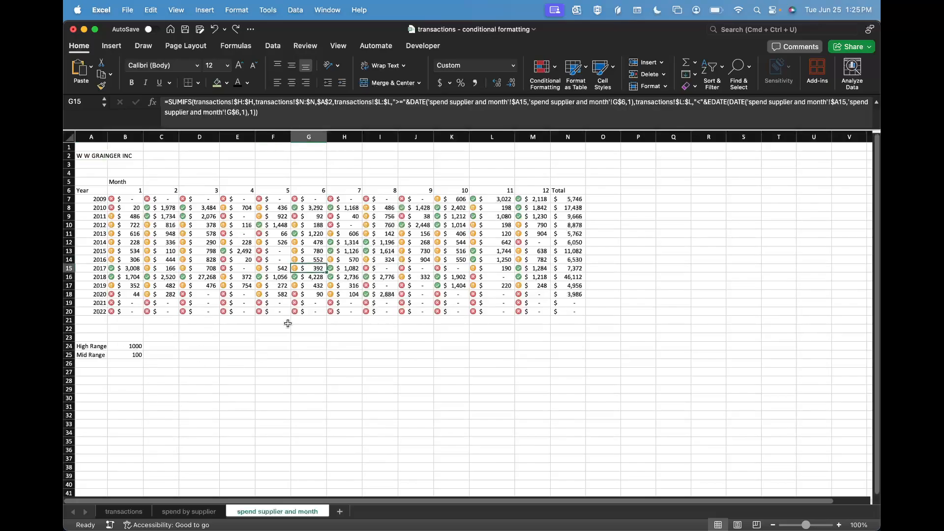
pyautogui.click(207, 513)
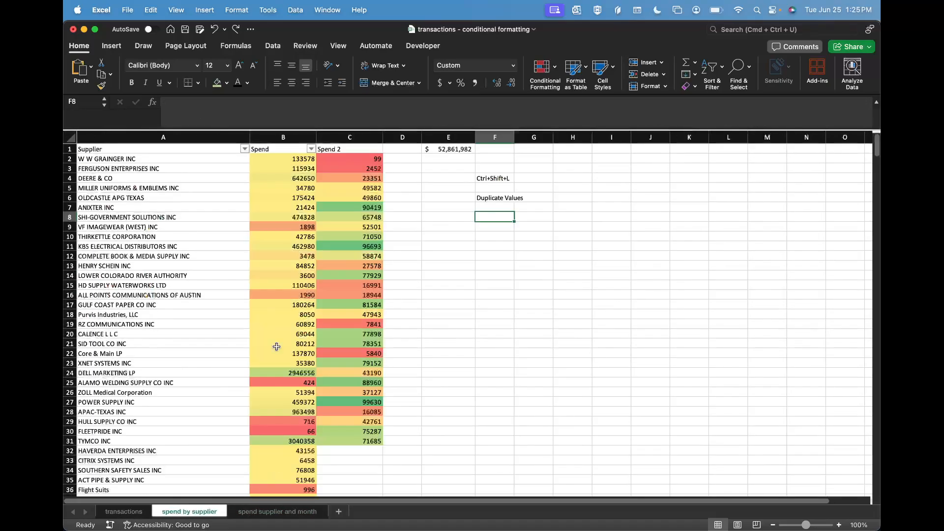
pyautogui.click(135, 237)
pyautogui.click(135, 247)
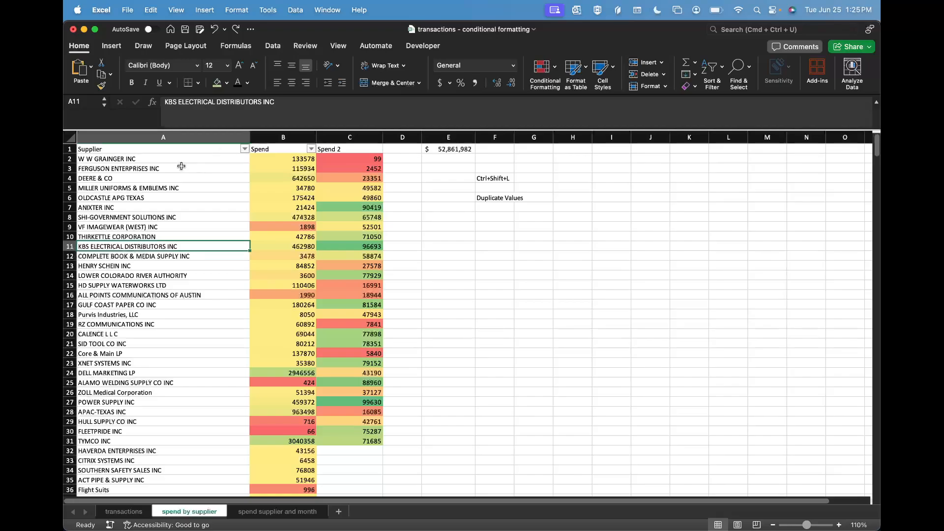
pyautogui.press('super+c')
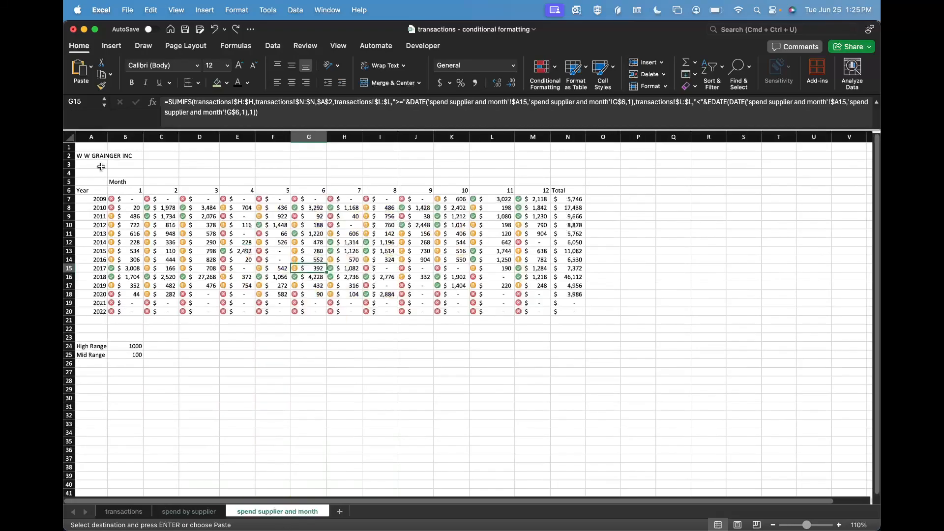
pyautogui.click(95, 157)
pyautogui.press('super+v')
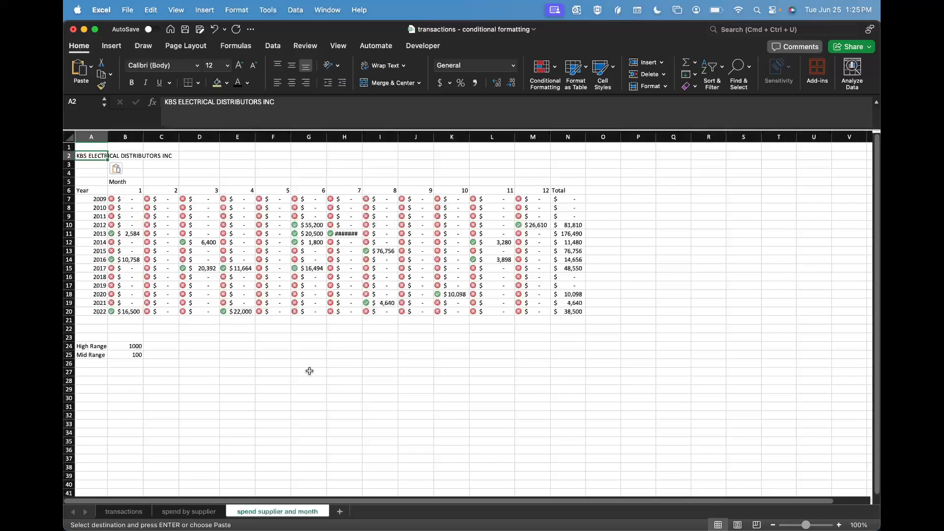
# - Fit the width of column H to its contents so the 2013 amount for month 7 is readable
pyautogui.doubleClick(363, 137)
pyautogui.click(361, 309)
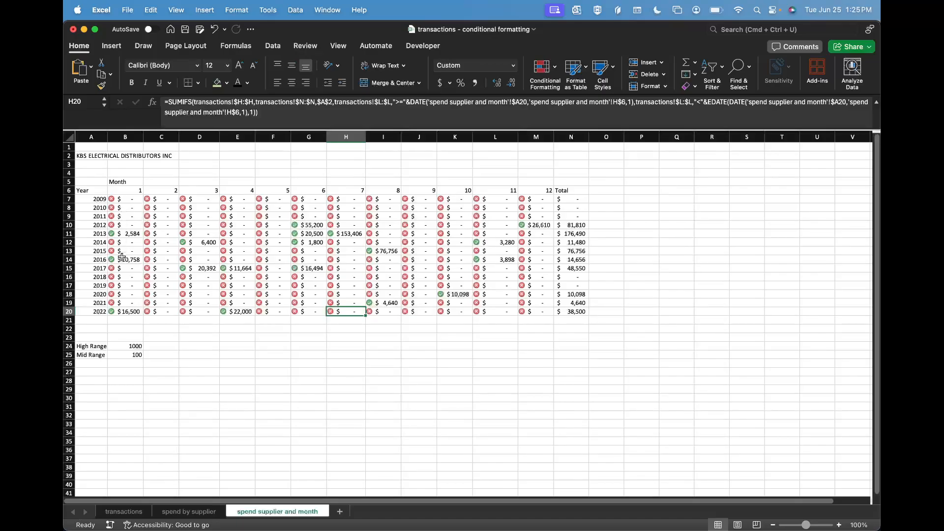
# - Examine the threshold cells B24 and B25, the supplier in A2 and the spend formula in B7
pyautogui.click(134, 346)
pyautogui.hotkey('shift', 'Down')
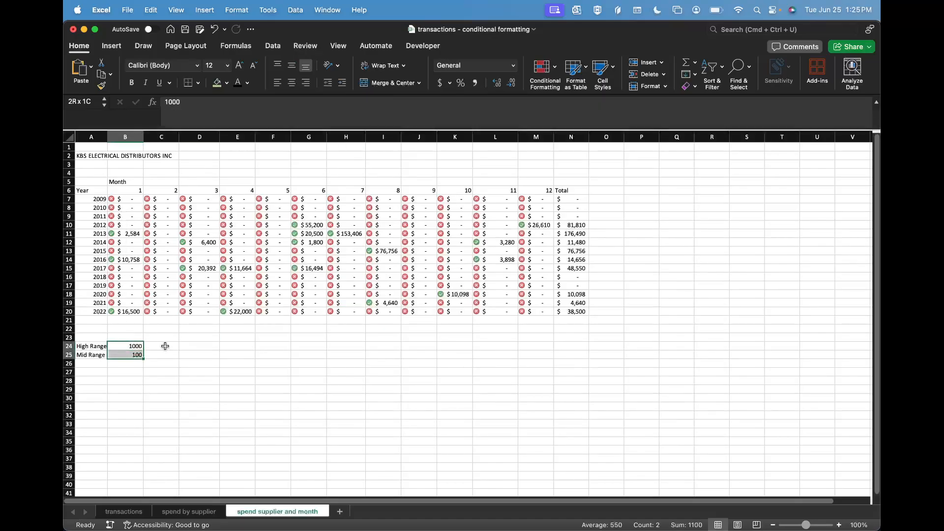
pyautogui.hotkey('shift', 'Up')
pyautogui.hotkey('shift', 'Down')
pyautogui.hotkey('shift', 'Up')
pyautogui.hotkey('shift', 'Down')
pyautogui.press('Up')
pyautogui.press('super+Up')
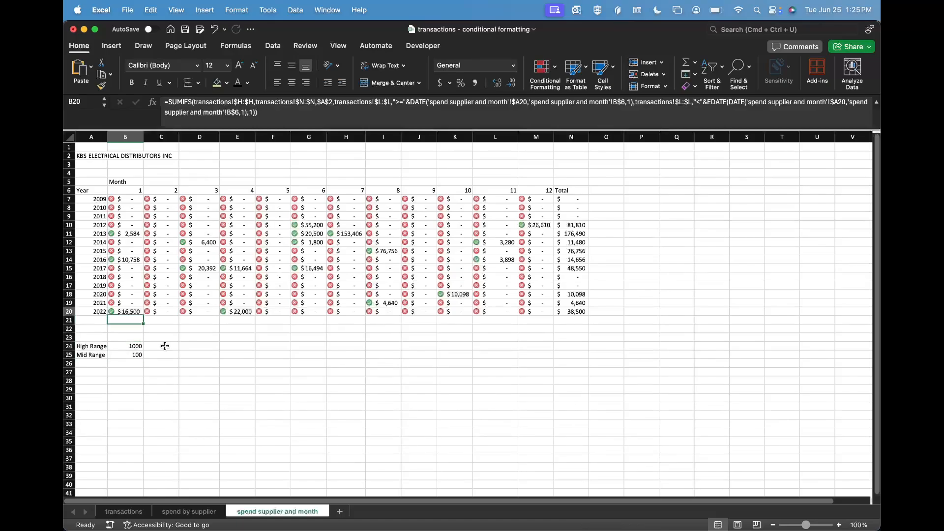
pyautogui.press('super+Right')
pyautogui.press('super+Left')
pyautogui.press('super+Up')
pyautogui.press('super+Up')
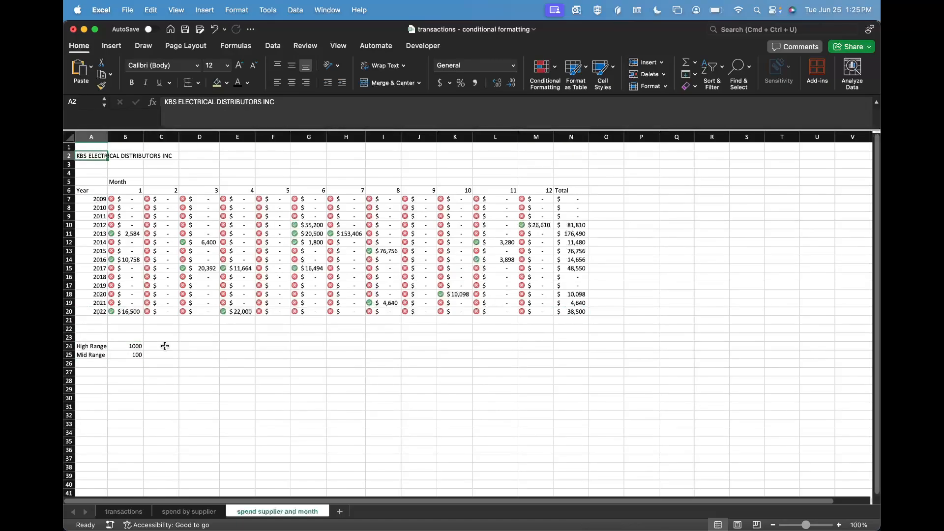
pyautogui.click(118, 202)
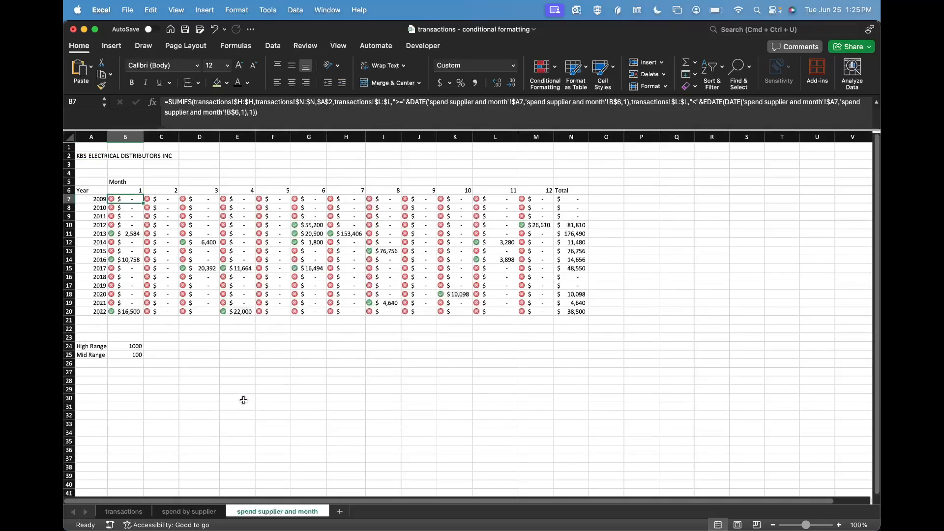
pyautogui.click(336, 373)
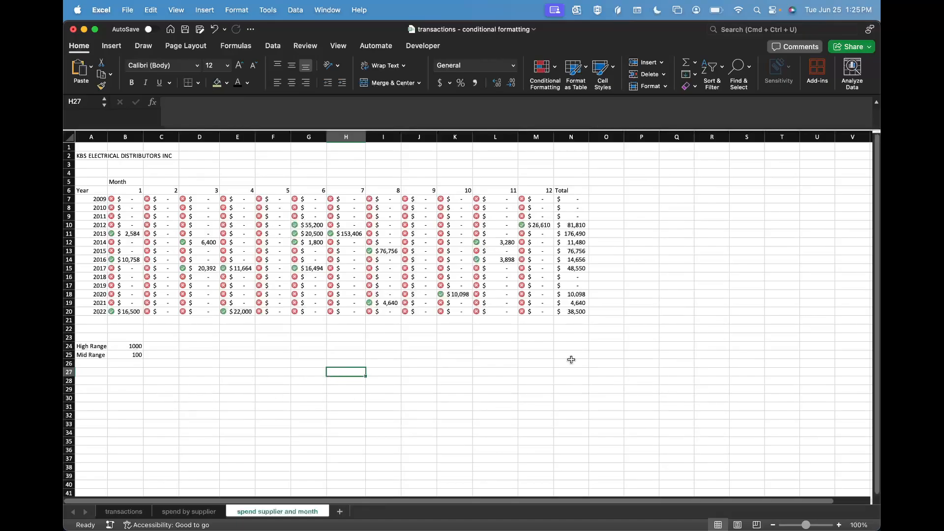
# - Enter the headers Today, Last Week, Two Weeks Ago and 3 Weeks ago in D28:G28 for a sample metrics table
pyautogui.click(197, 380)
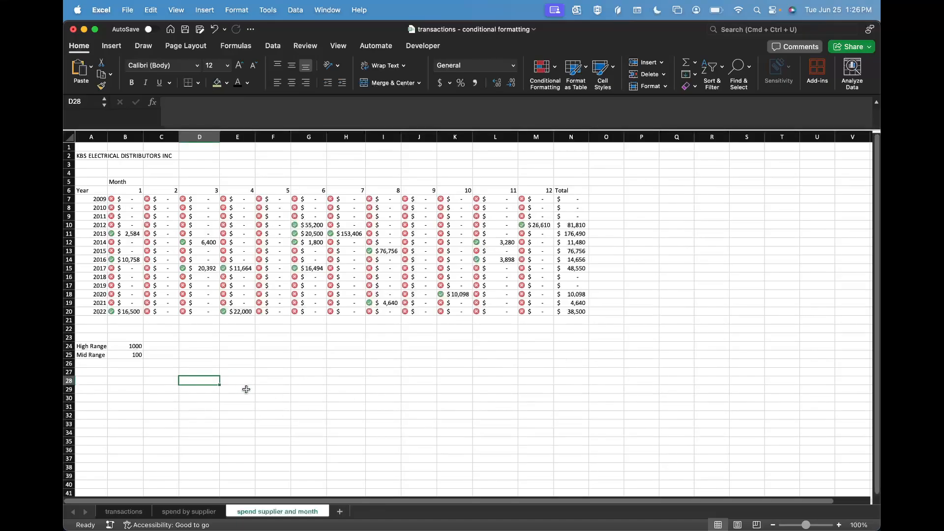
pyautogui.write('Today')
pyautogui.press('Tab')
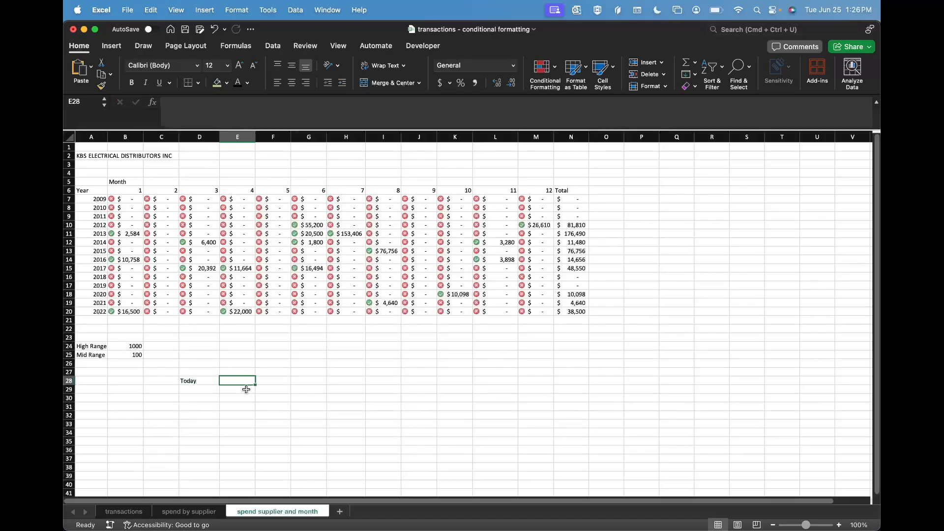
pyautogui.write('Last Wek')
pyautogui.press('Tab')
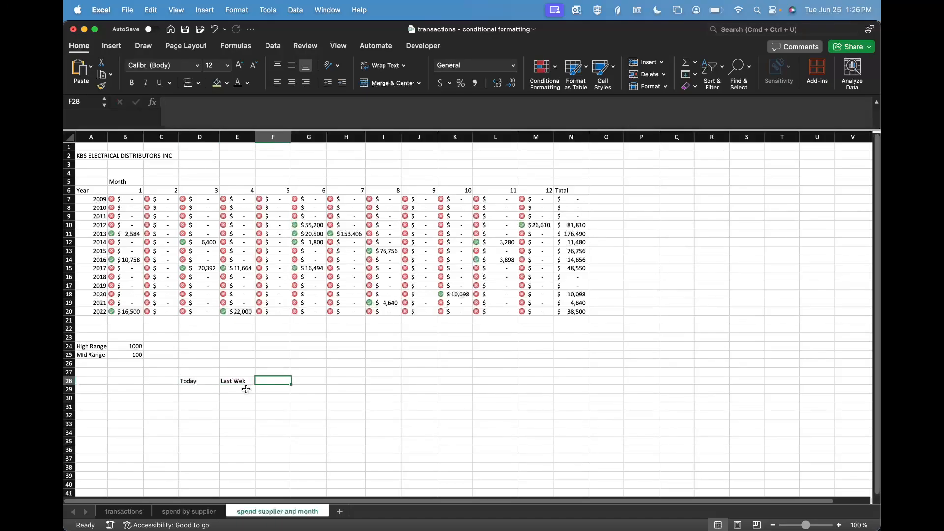
pyautogui.press('Left')
pyautogui.write('Last')
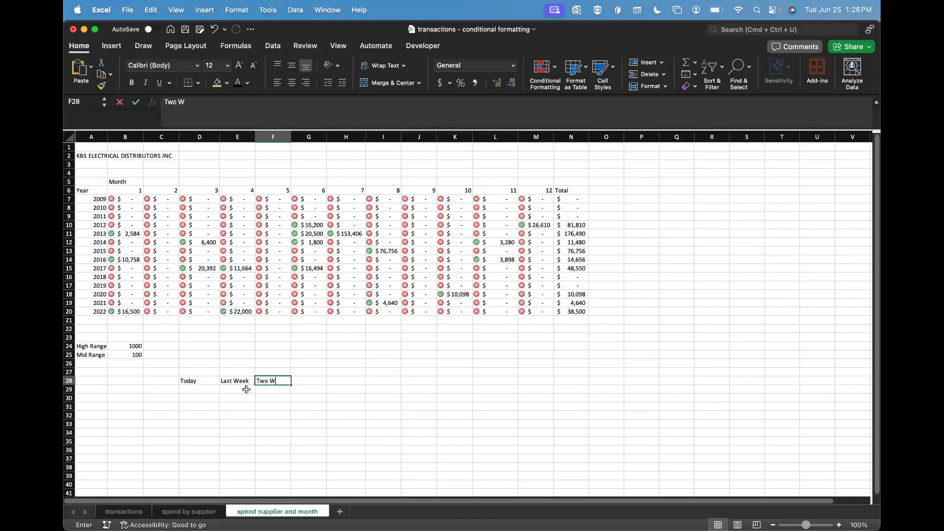
pyautogui.press('Tab')
pyautogui.write('3 We')
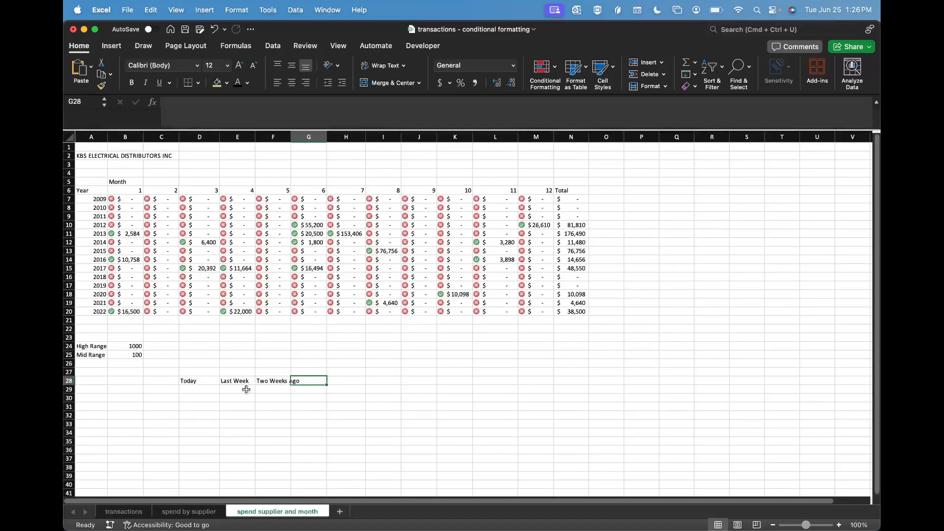
pyautogui.write('eks ago')
pyautogui.press('Return')
# - Enter the row labels Metric 1, metric 2 and Metric 3 in C29:C31
pyautogui.press('Left')
pyautogui.press('Left')
pyautogui.press('Left')
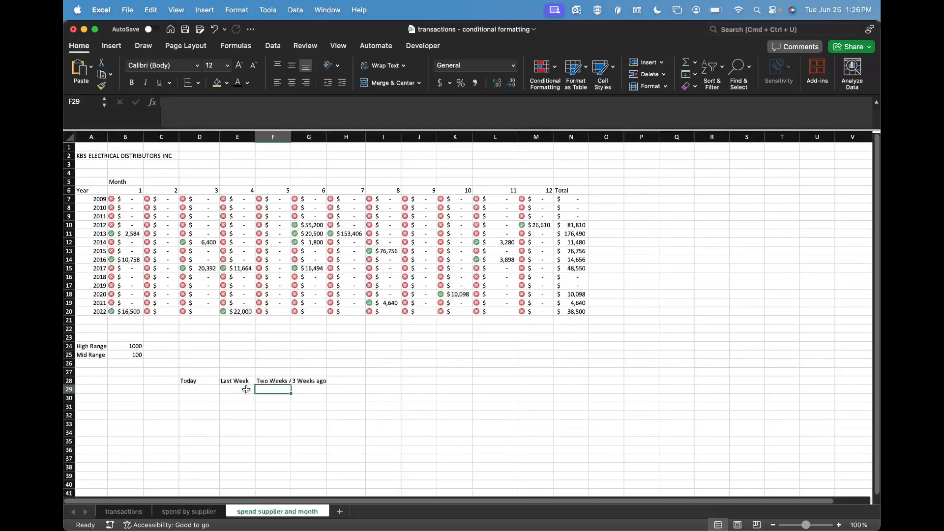
pyautogui.write('Metric 1')
pyautogui.press('Return')
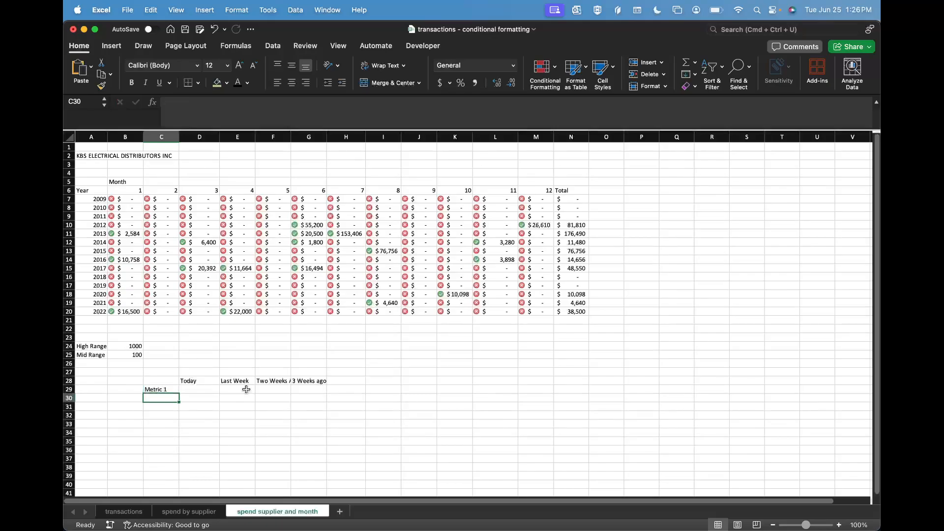
pyautogui.write('metric 2')
pyautogui.press('Return')
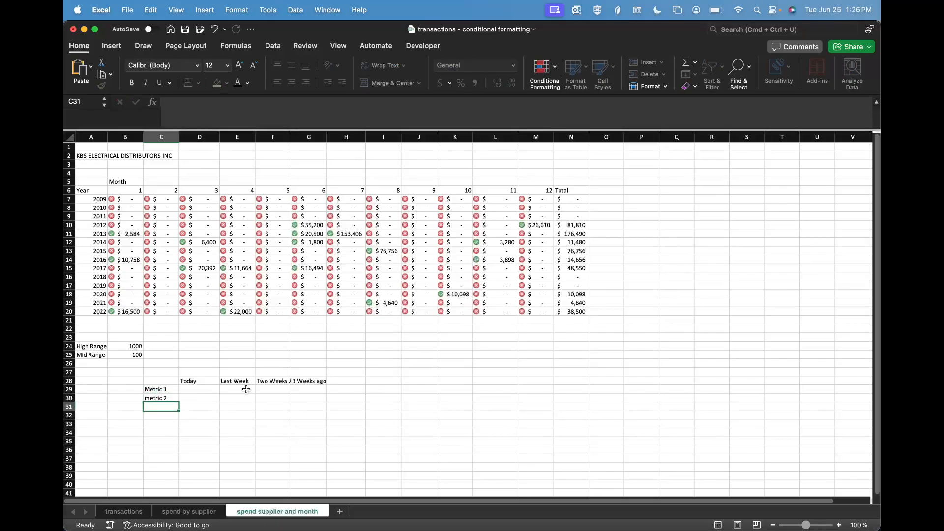
pyautogui.write('Metric 3')
pyautogui.press('Return')
# - Apply the green-yellow-red color scale conditional formatting to the empty metric cells D29:G31
pyautogui.press('Right')
pyautogui.press('Up')
pyautogui.press('Up')
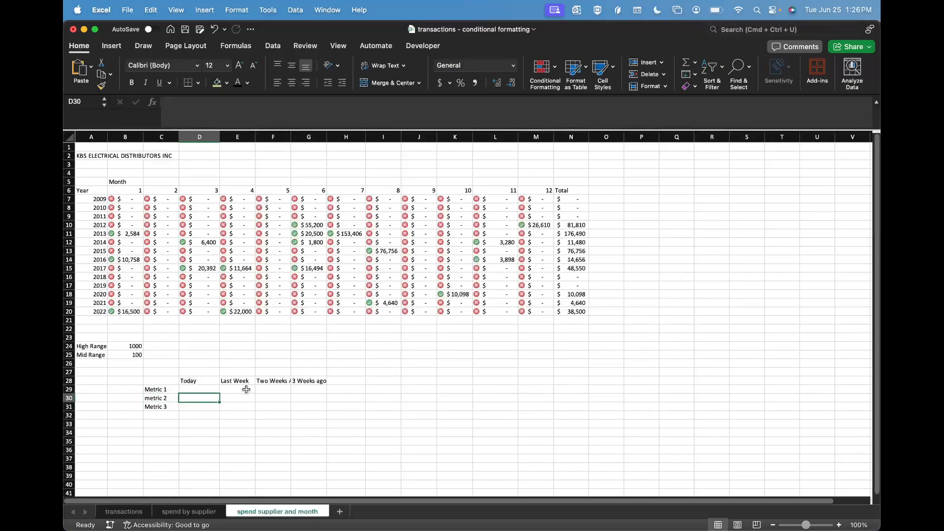
pyautogui.press('Up')
pyautogui.hotkey('shift', 'Right')
pyautogui.hotkey('shift', 'Right')
pyautogui.hotkey('shift', 'Down')
pyautogui.hotkey('shift', 'Down')
pyautogui.hotkey('shift', 'Right')
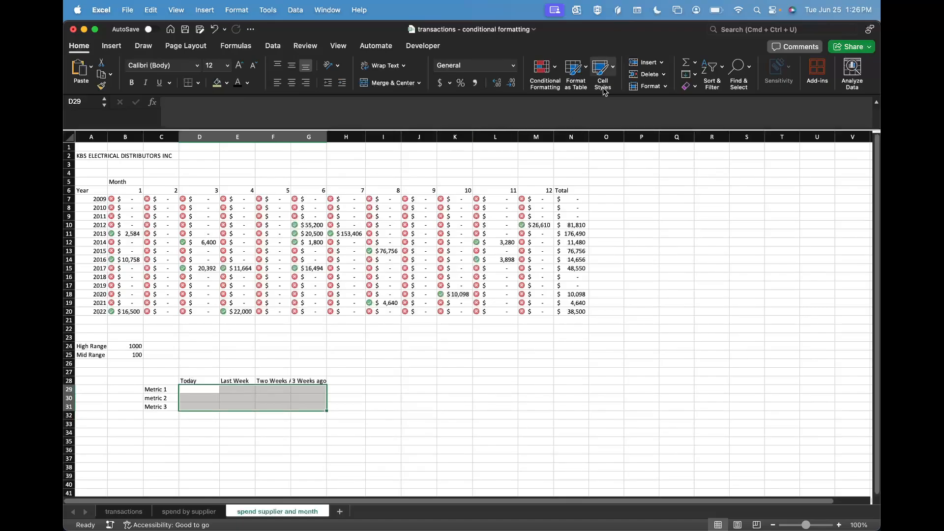
pyautogui.click(545, 71)
pyautogui.moveTo(565, 104)
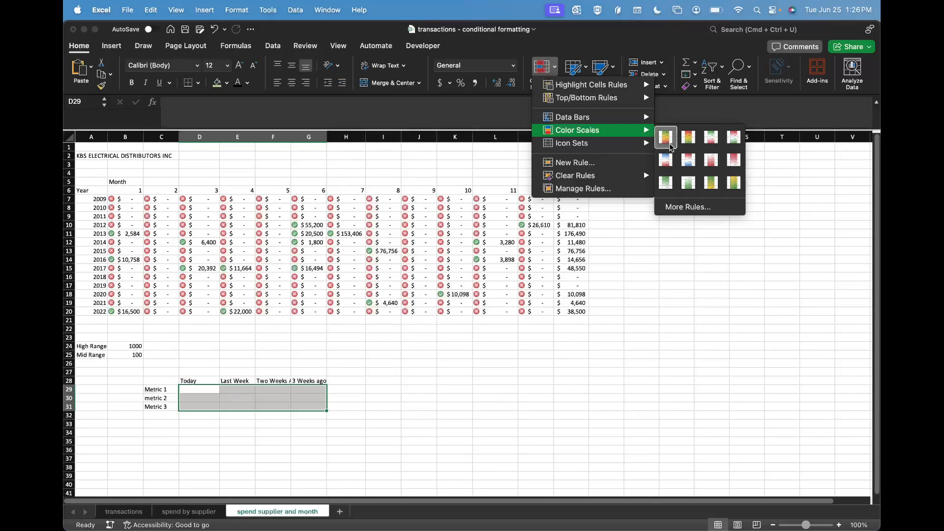
pyautogui.click(666, 138)
pyautogui.click(339, 374)
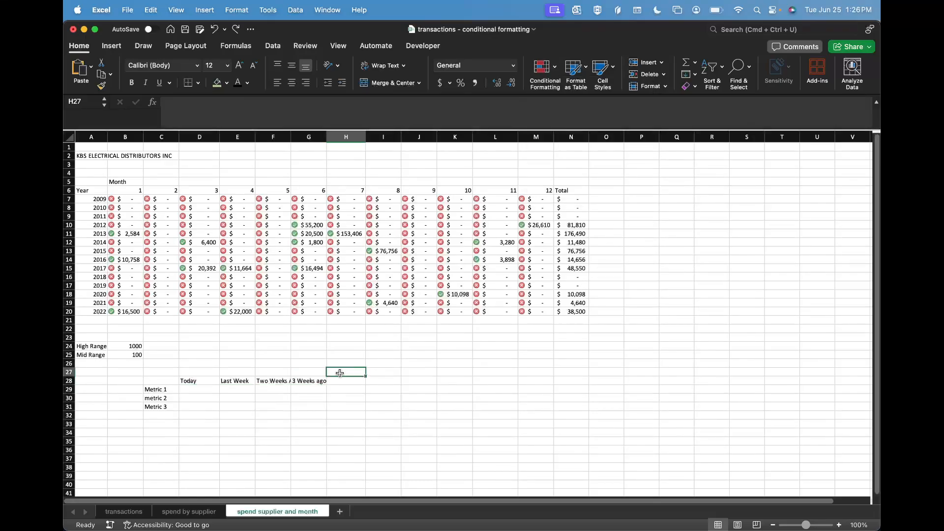
pyautogui.moveTo(177, 389); pyautogui.dragTo(302, 407)
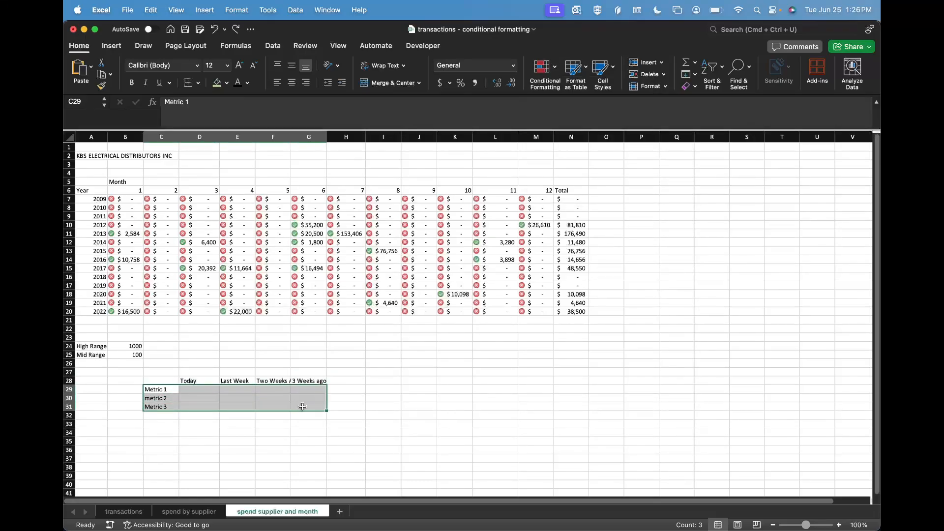
pyautogui.click(250, 400)
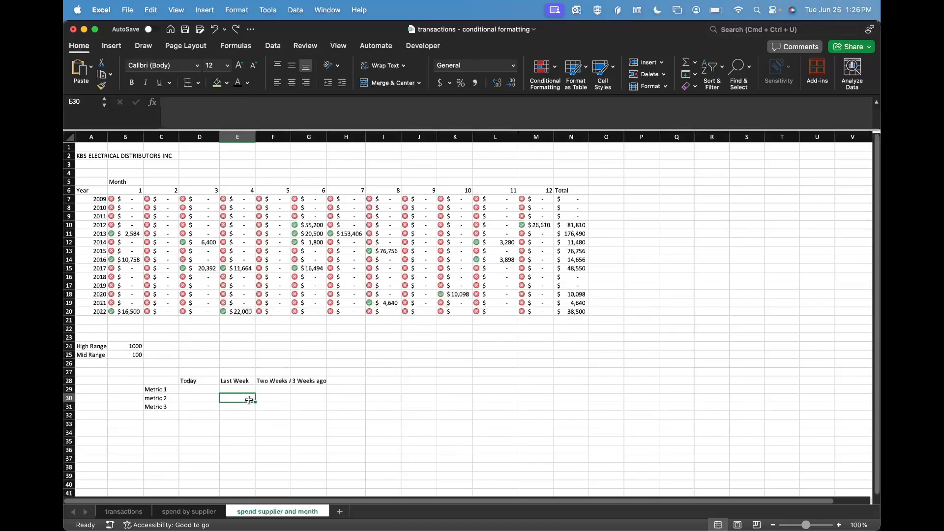
pyautogui.click(161, 283)
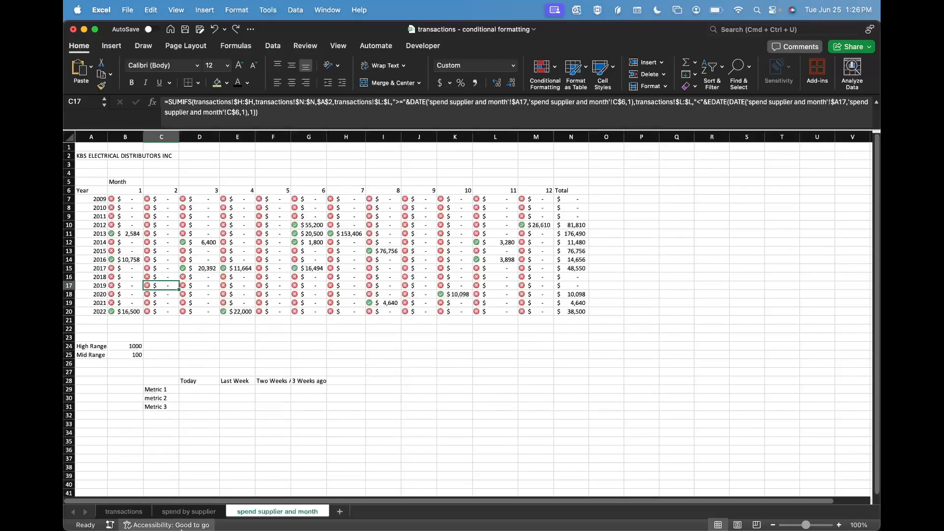
# - Switch to Chrome and reload the crashed miingl event page to rejoin the session
pyautogui.click(187, 516)
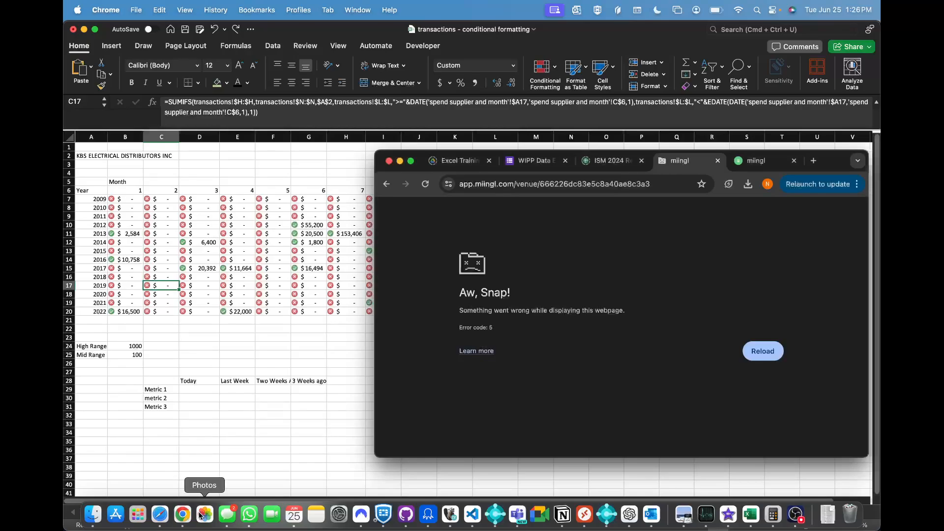
pyautogui.click(764, 351)
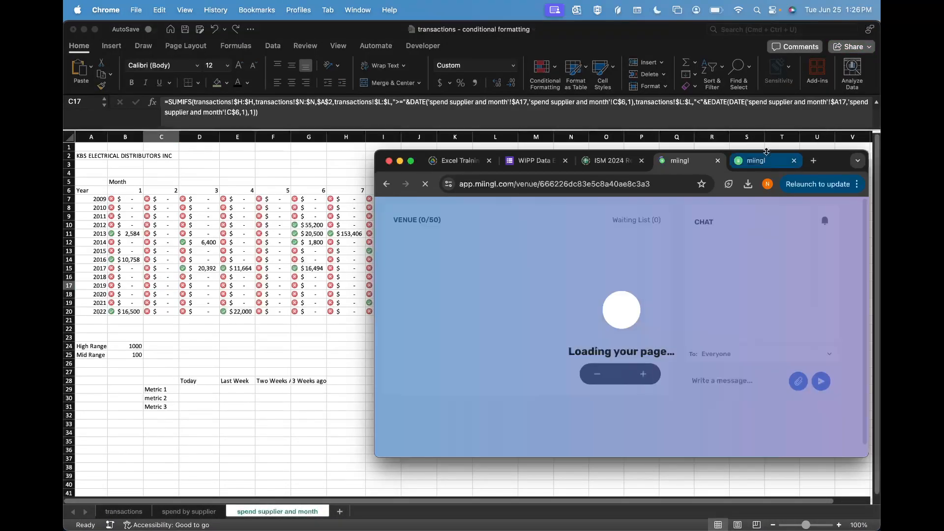
pyautogui.moveTo(771, 148); pyautogui.dragTo(770, 83)
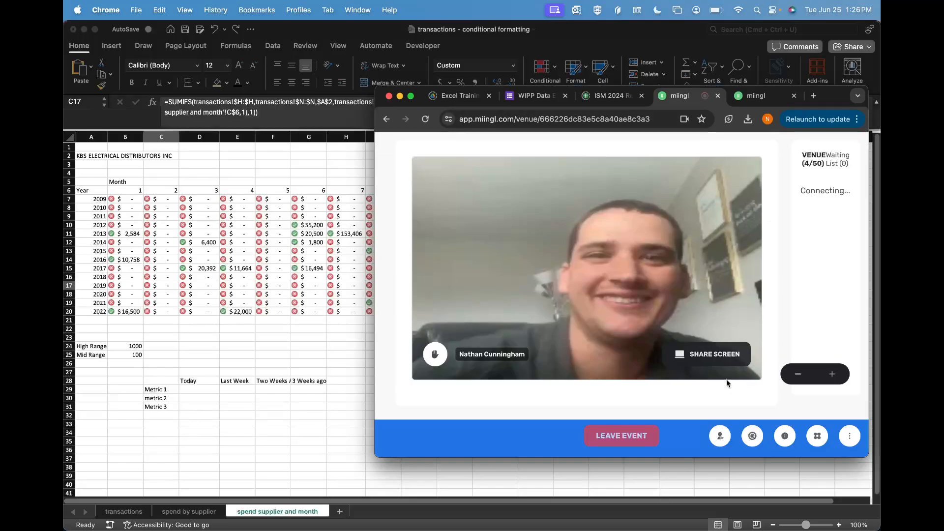
pyautogui.scroll(-3, 804, 299)
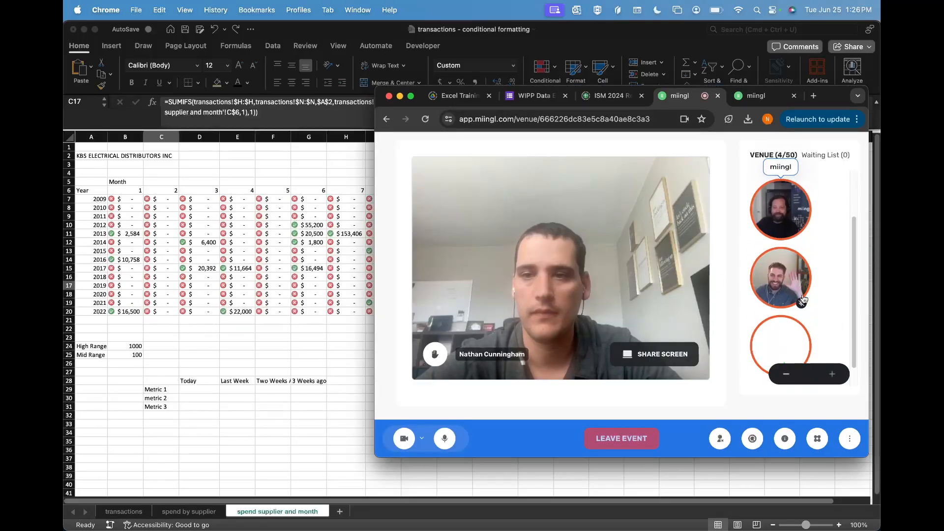
# - Share the entire screen with the miingl event and switch back to Excel
pyautogui.click(648, 356)
pyautogui.click(706, 182)
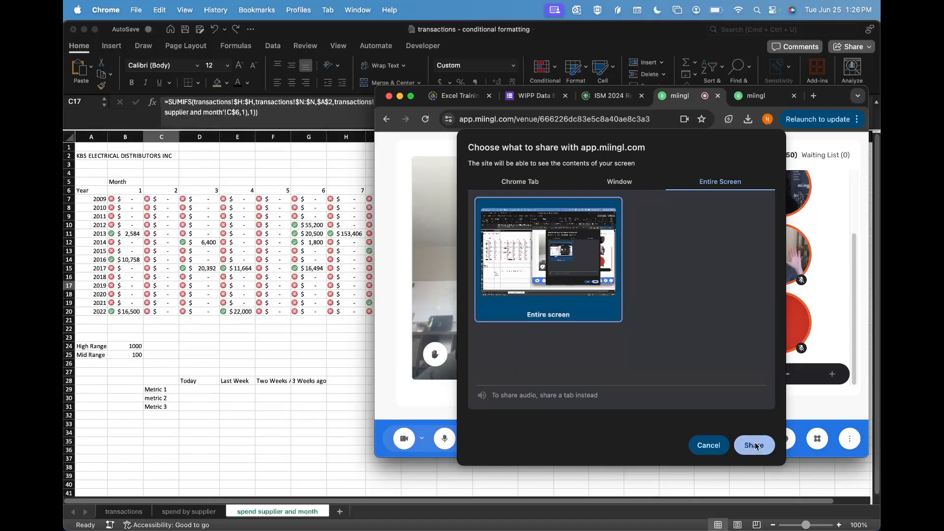
pyautogui.click(756, 447)
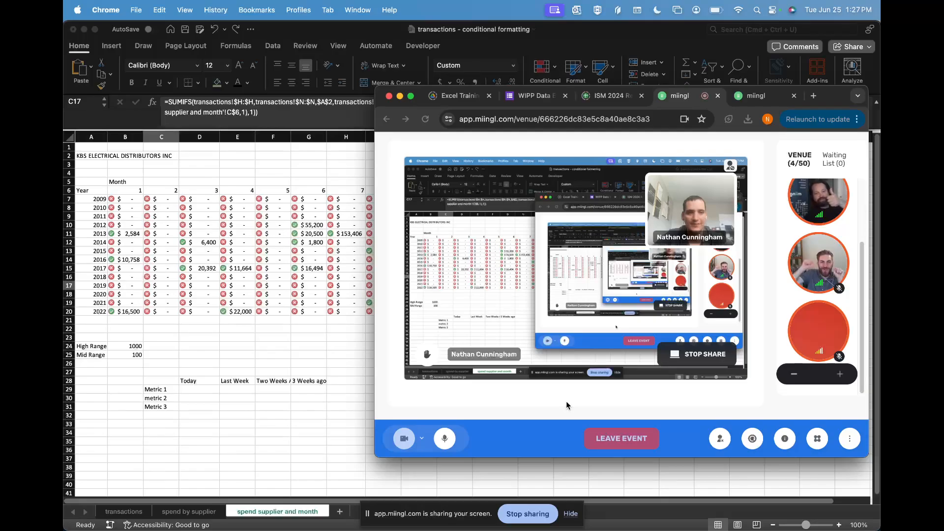
pyautogui.click(252, 309)
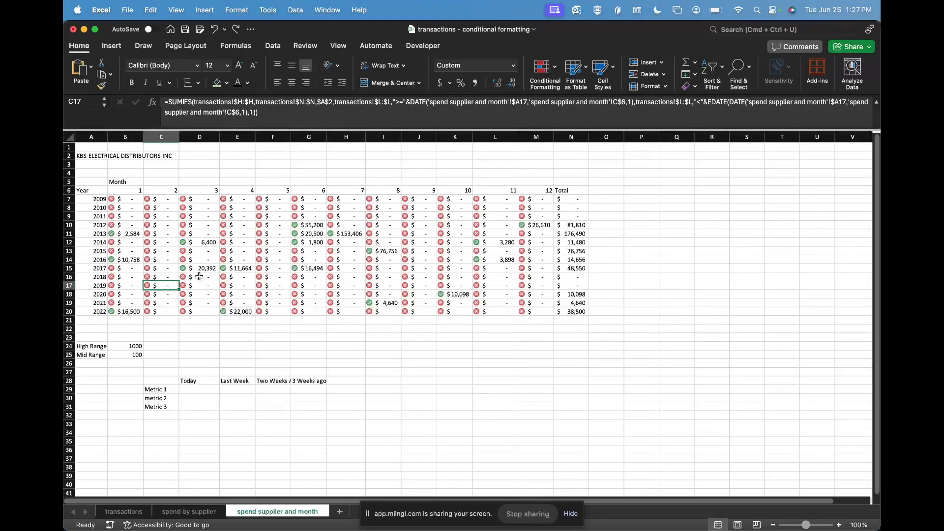
# - Select the monthly spend values in B7:M20
pyautogui.click(199, 276)
pyautogui.press('super+Left')
pyautogui.press('super+Up')
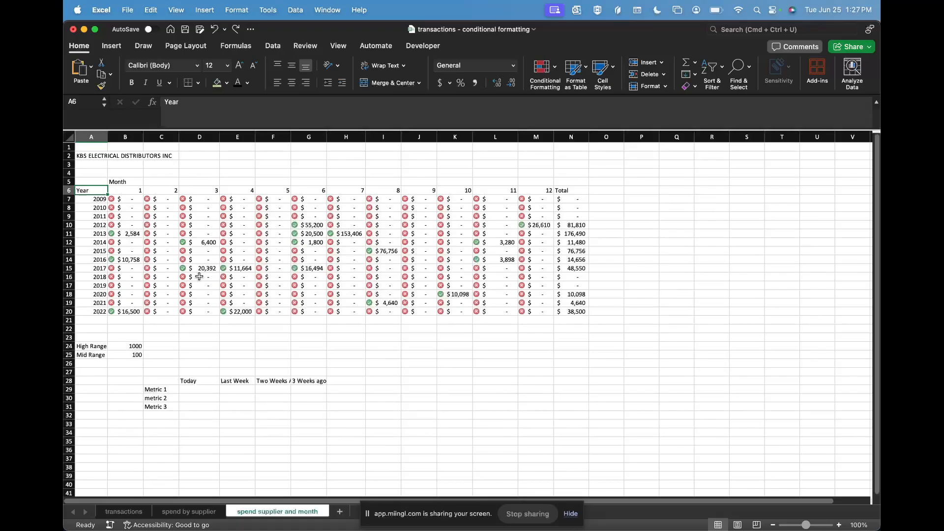
pyautogui.press('Down')
pyautogui.press('Right')
pyautogui.press('shift+super+Down')
pyautogui.press('shift+super+Right')
pyautogui.hotkey('shift', 'Left')
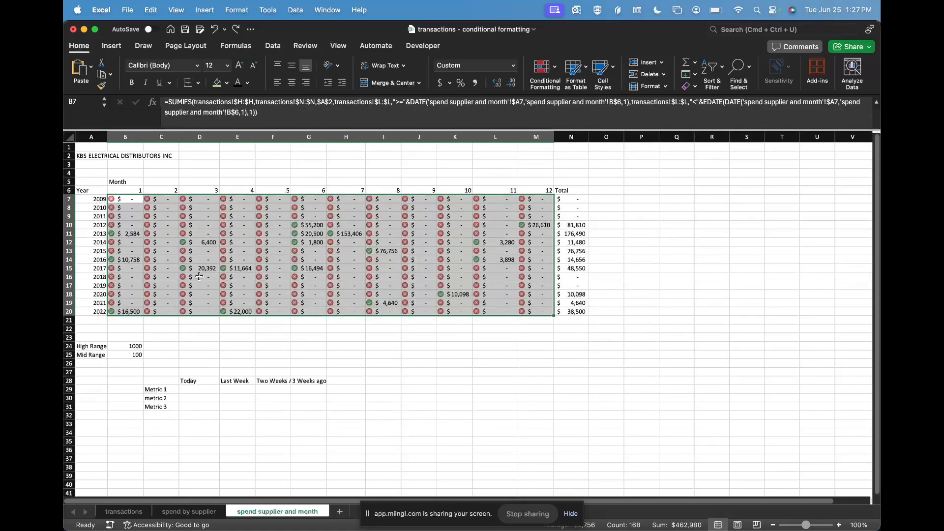
# - Edit the icon set rule on B7:M20 to use three-quarter-, half- and quarter-filled circles for its high, mid and low bands
pyautogui.click(497, 225)
pyautogui.click(544, 68)
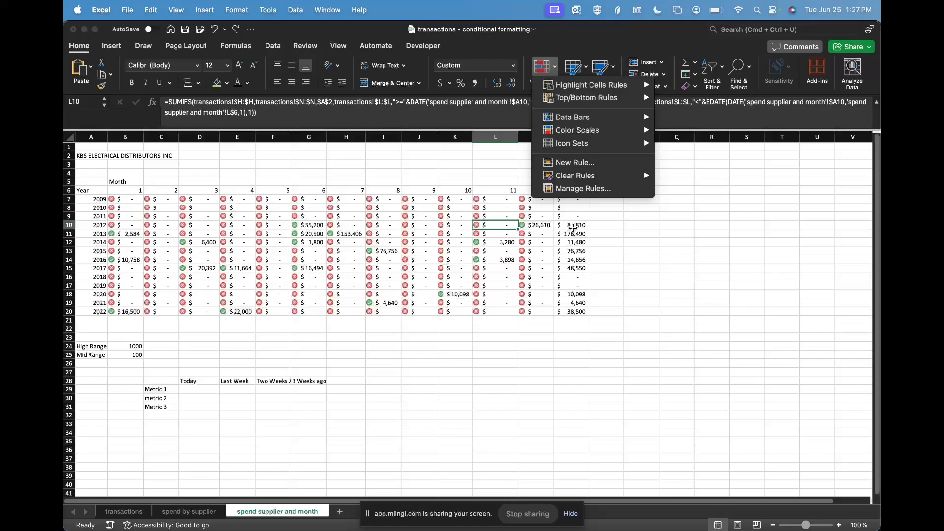
pyautogui.click(592, 193)
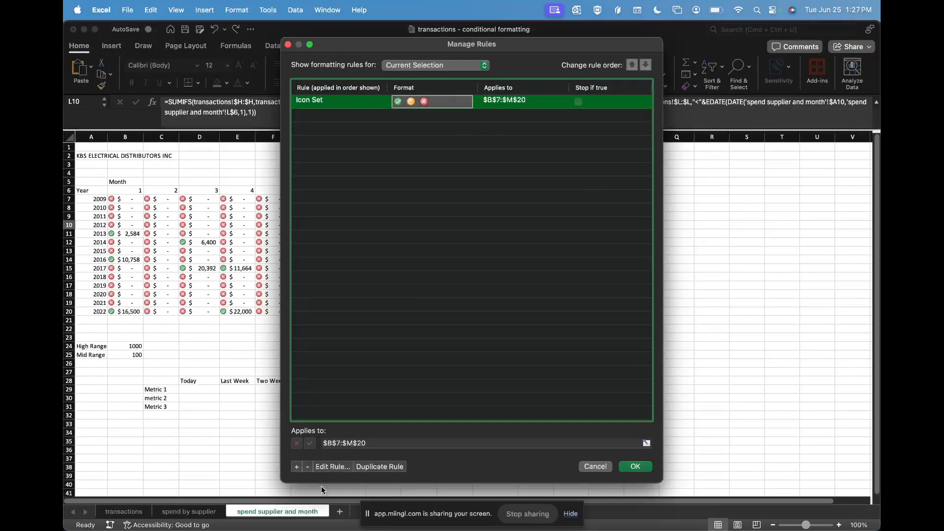
pyautogui.click(330, 467)
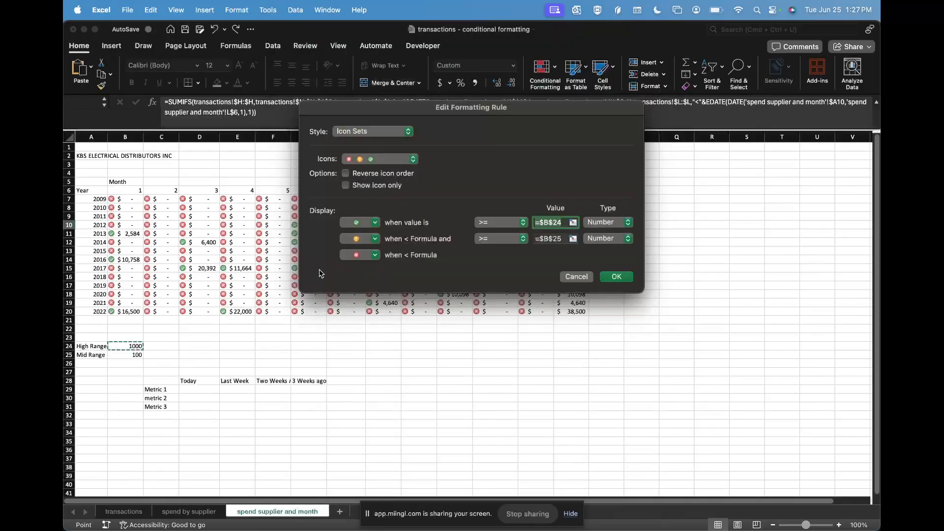
pyautogui.click(361, 223)
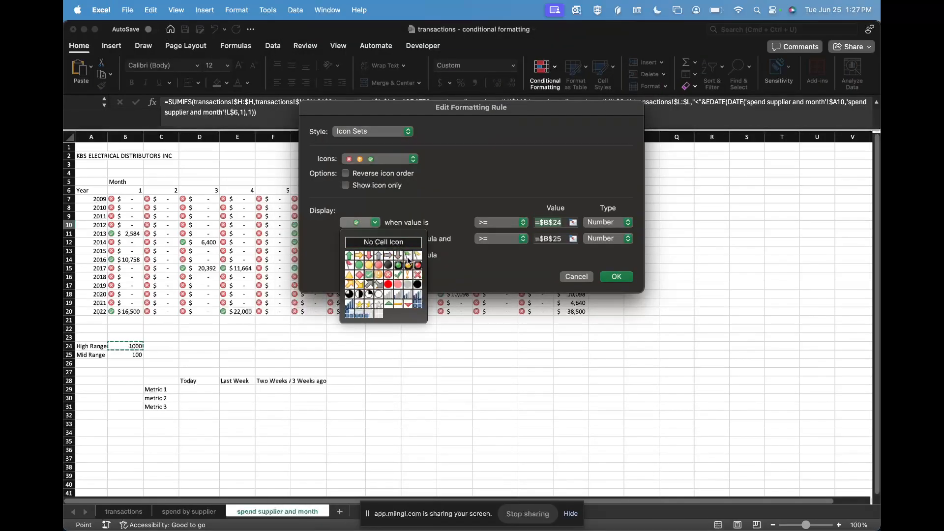
pyautogui.click(350, 295)
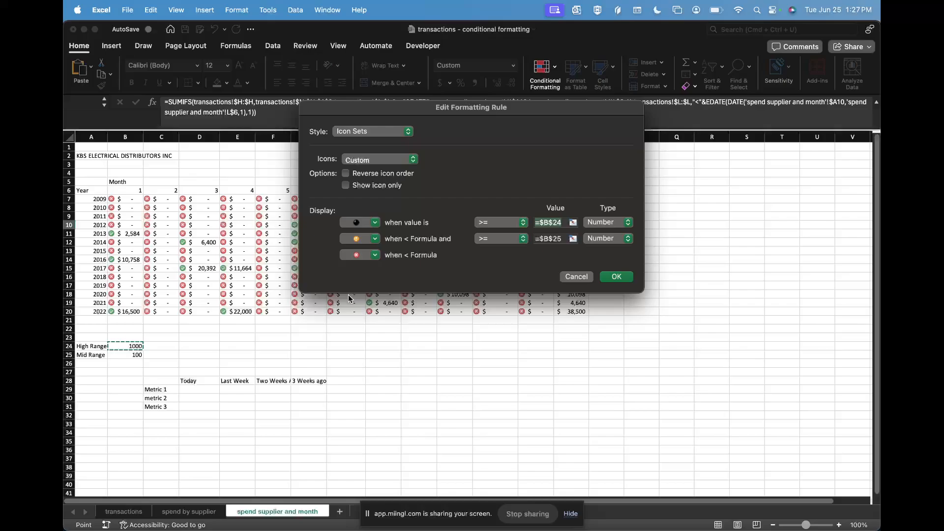
pyautogui.click(374, 239)
pyautogui.click(363, 311)
pyautogui.click(365, 255)
pyautogui.click(370, 326)
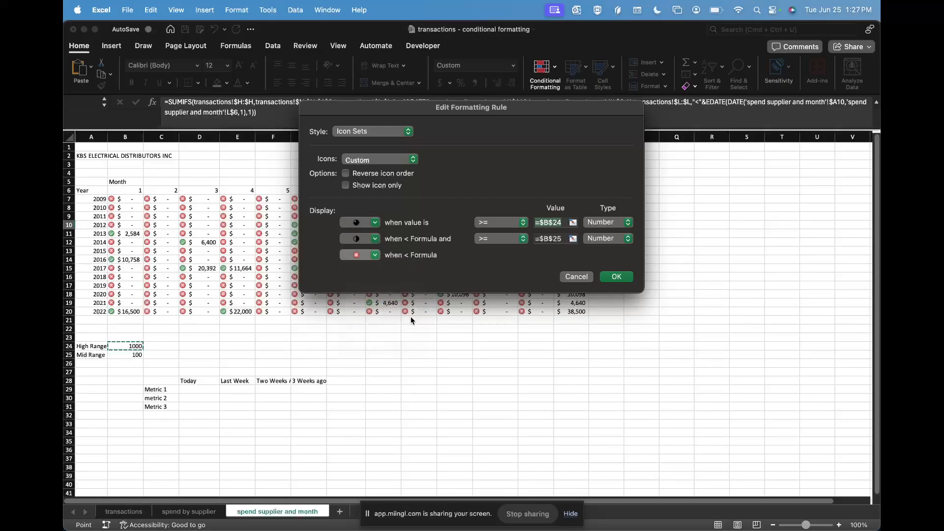
pyautogui.click(613, 276)
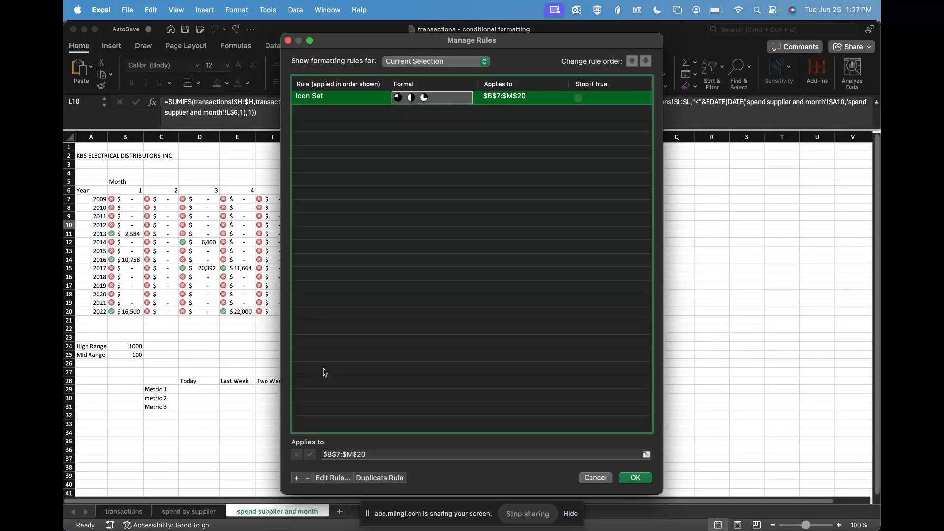
pyautogui.click(636, 478)
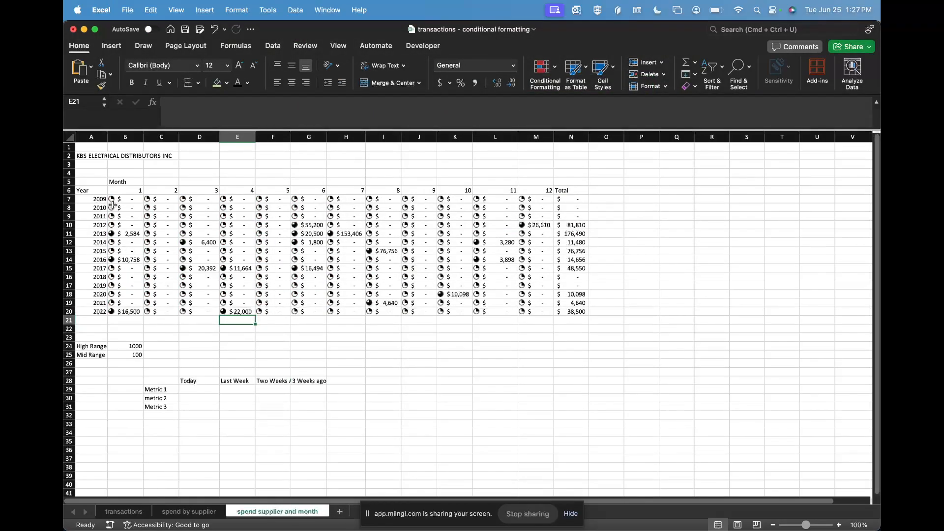
# - Set the High Range value in B24 to 0.75 and the Mid Range value in B25 to 0.5
pyautogui.click(135, 347)
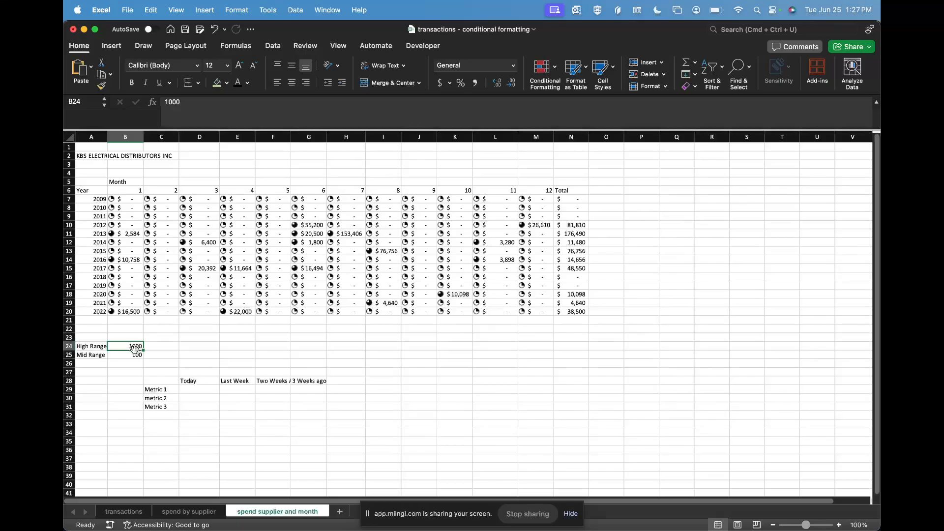
pyautogui.write('0.75')
pyautogui.press('Return')
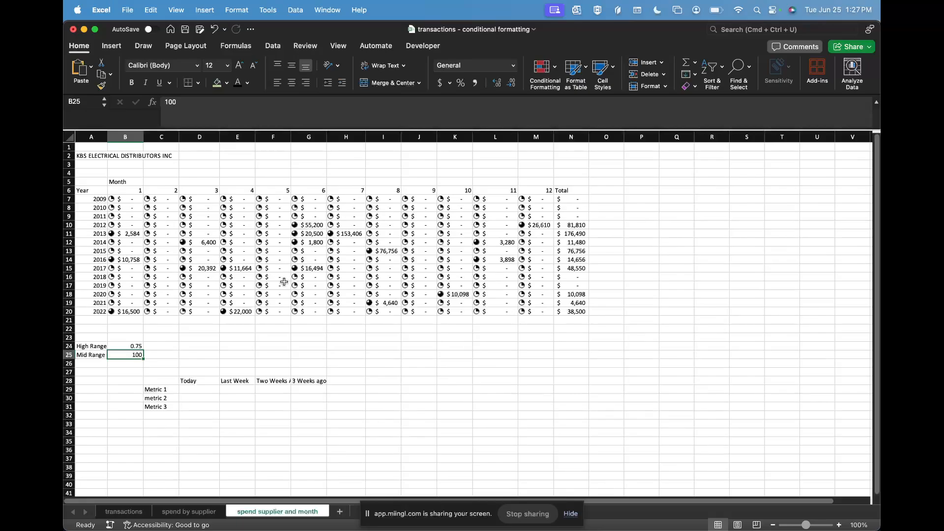
pyautogui.write('0.5')
pyautogui.press('Return')
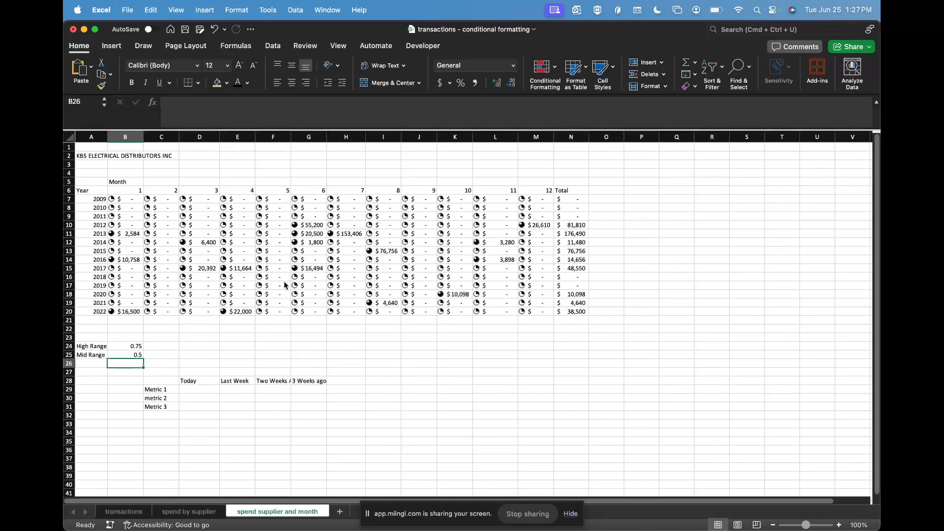
pyautogui.press('Up')
pyautogui.press('Up')
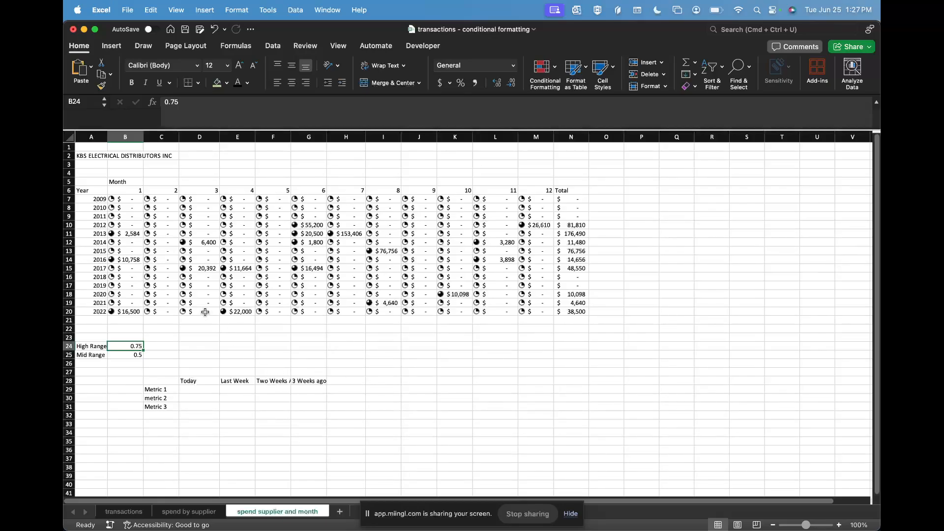
# - Clear the conditional formatting rules from the entire spend supplier and month sheet
pyautogui.click(299, 260)
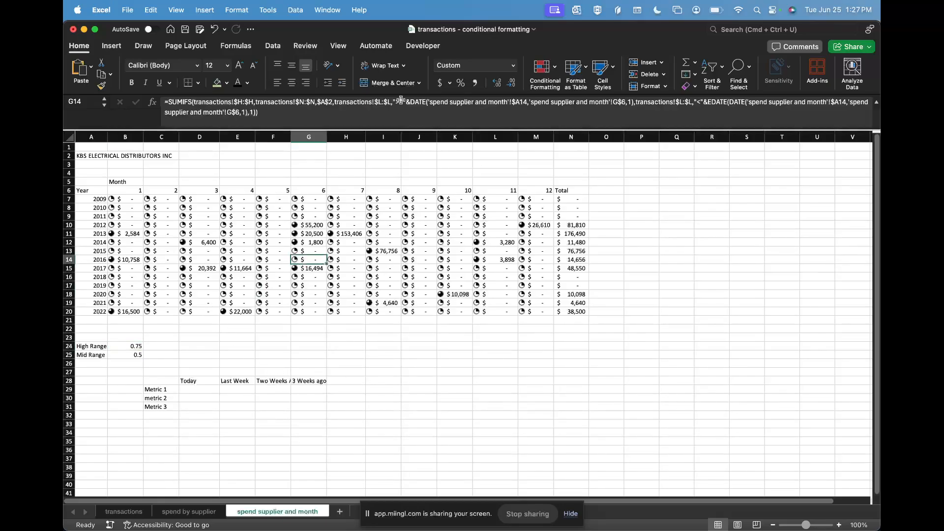
pyautogui.click(541, 65)
pyautogui.moveTo(610, 176)
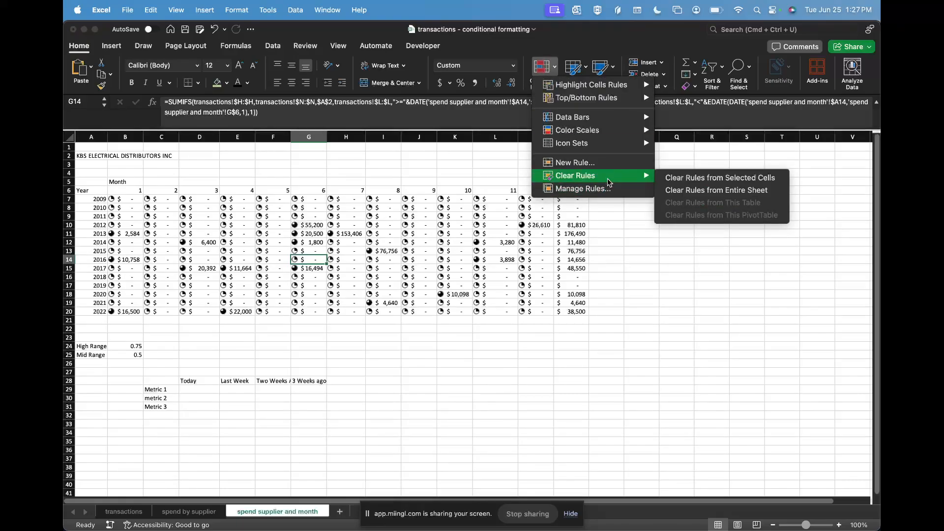
pyautogui.click(696, 191)
pyautogui.click(621, 274)
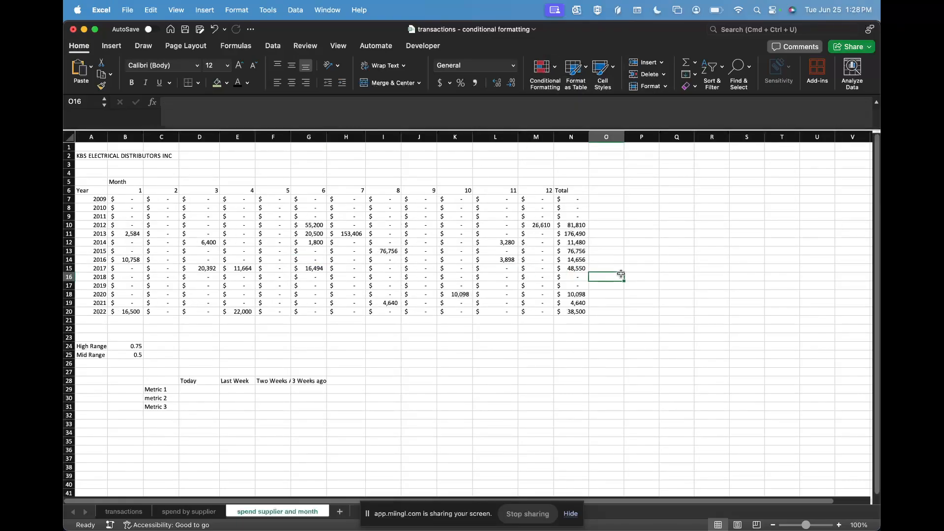
# - Switch to Chrome, stop sharing the screen with the miingl event and widen the restored browser window
pyautogui.moveTo(221, 526)
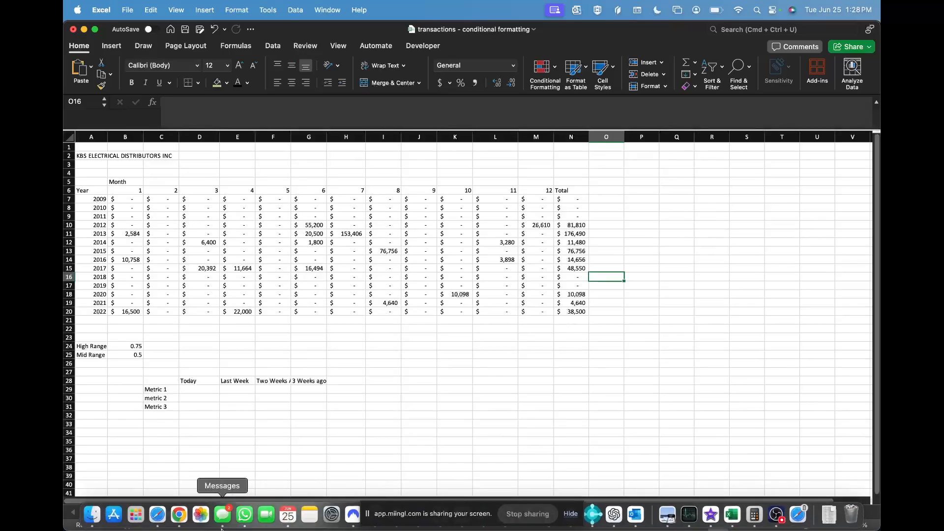
pyautogui.click(180, 514)
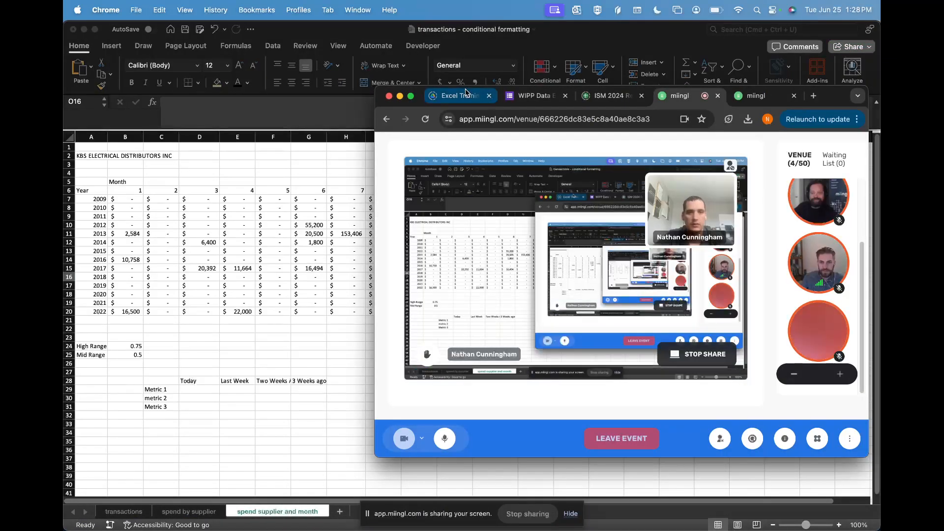
pyautogui.moveTo(376, 86); pyautogui.dragTo(313, 63)
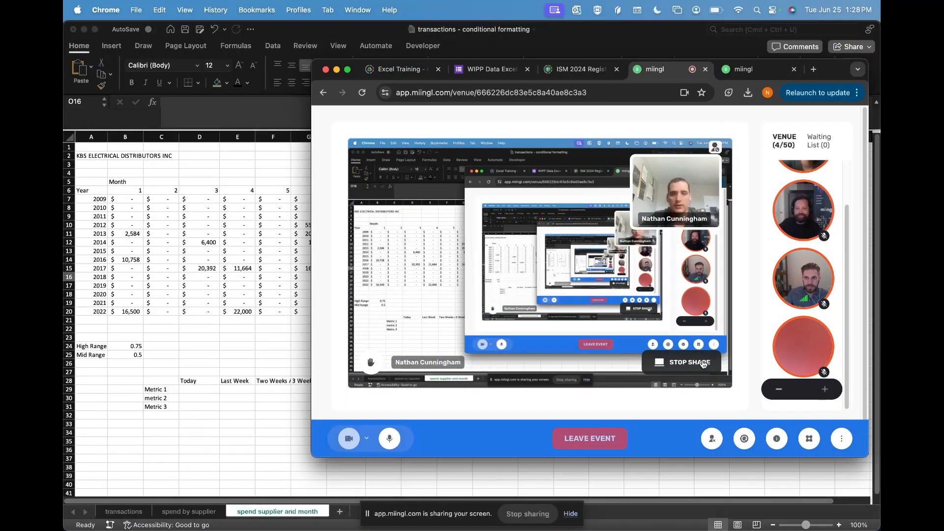
pyautogui.doubleClick(821, 68)
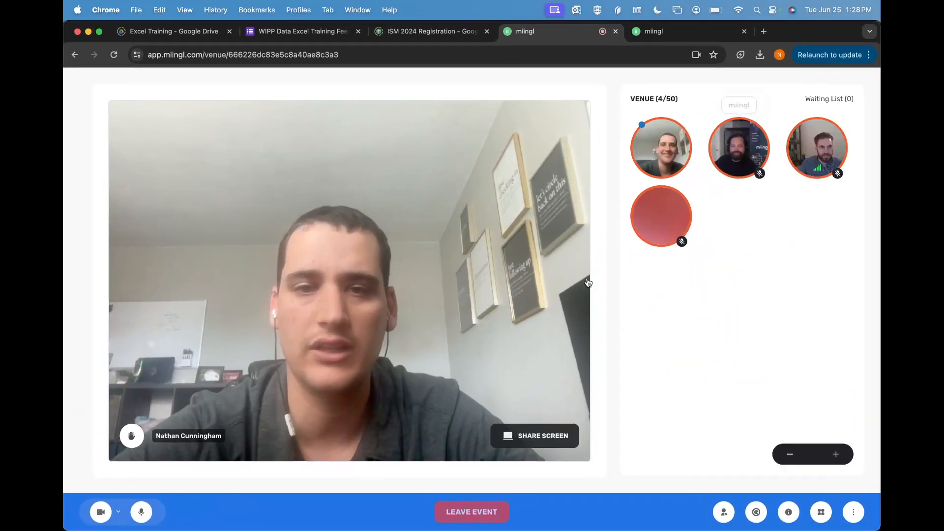
pyautogui.doubleClick(806, 31)
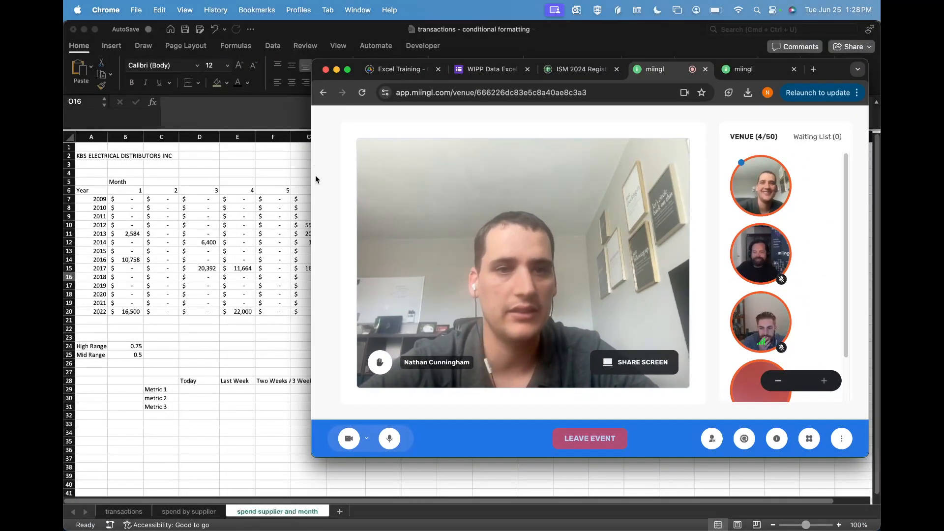
pyautogui.moveTo(310, 175); pyautogui.dragTo(176, 160)
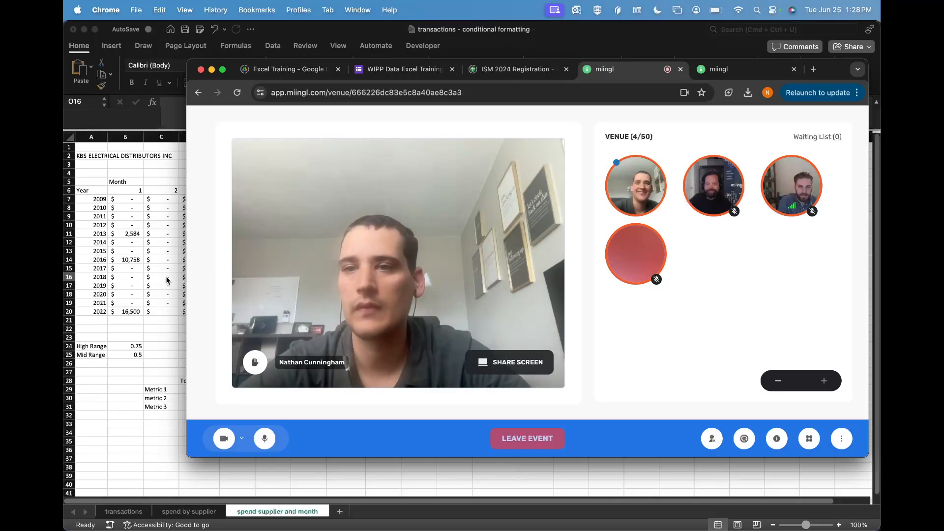
# - Share the entire screen with the miingl event again and return to the Excel workbook
pyautogui.click(529, 370)
pyautogui.click(622, 153)
pyautogui.click(477, 226)
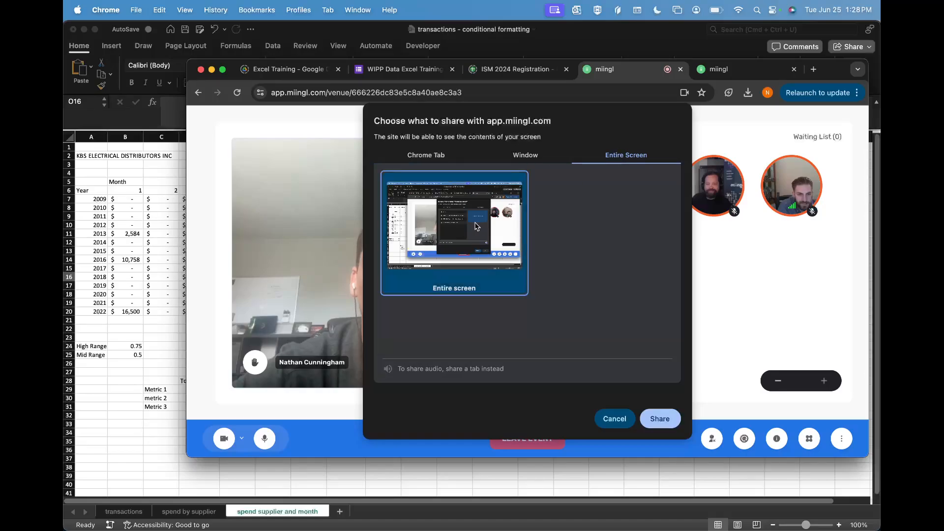
pyautogui.click(654, 419)
pyautogui.click(163, 257)
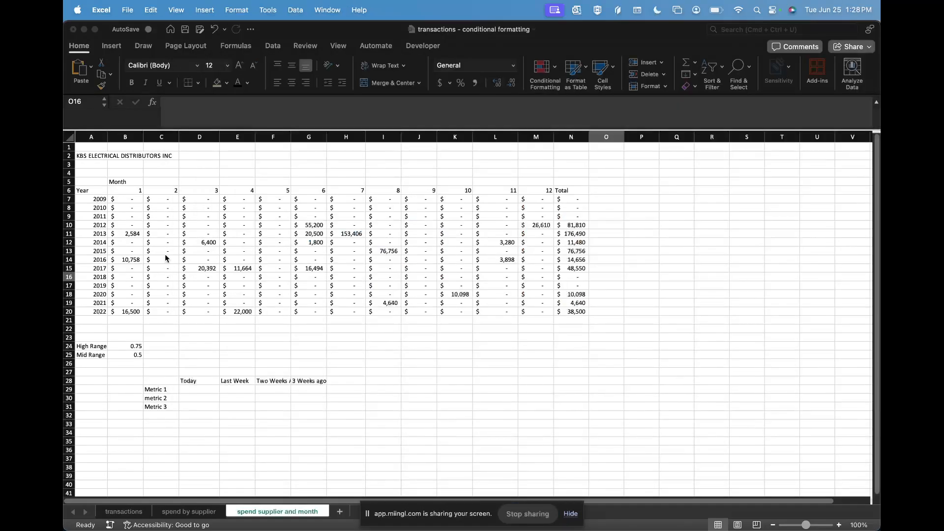
pyautogui.click(136, 201)
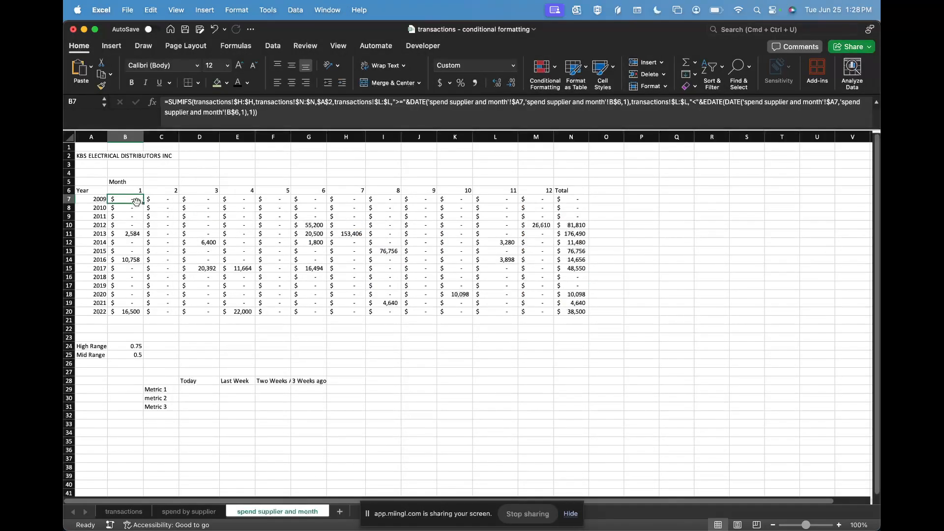
pyautogui.press('super+shift+Right')
pyautogui.press('super+shift+Down')
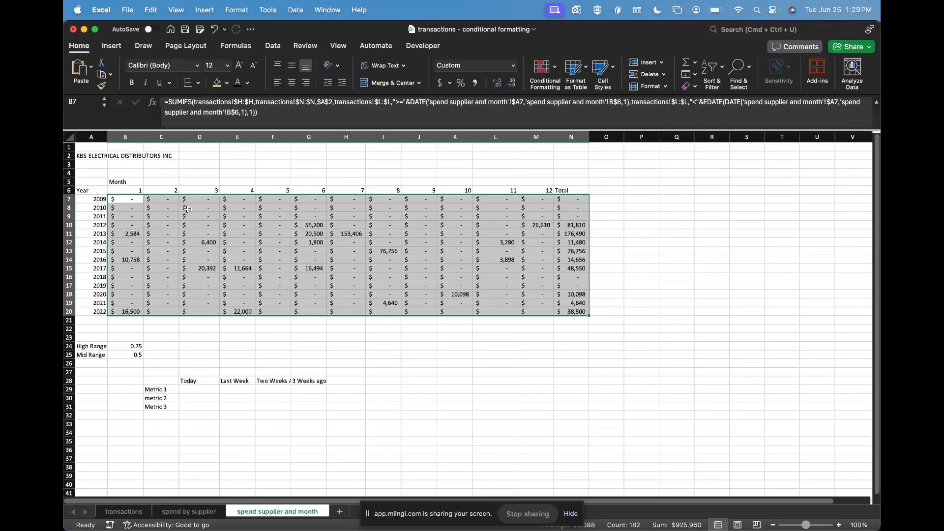
pyautogui.click(545, 69)
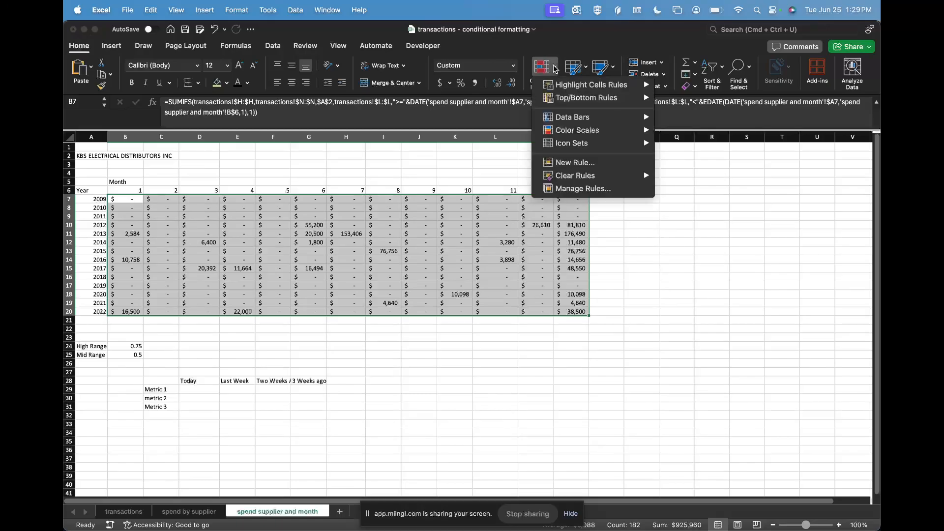
pyautogui.moveTo(580, 98)
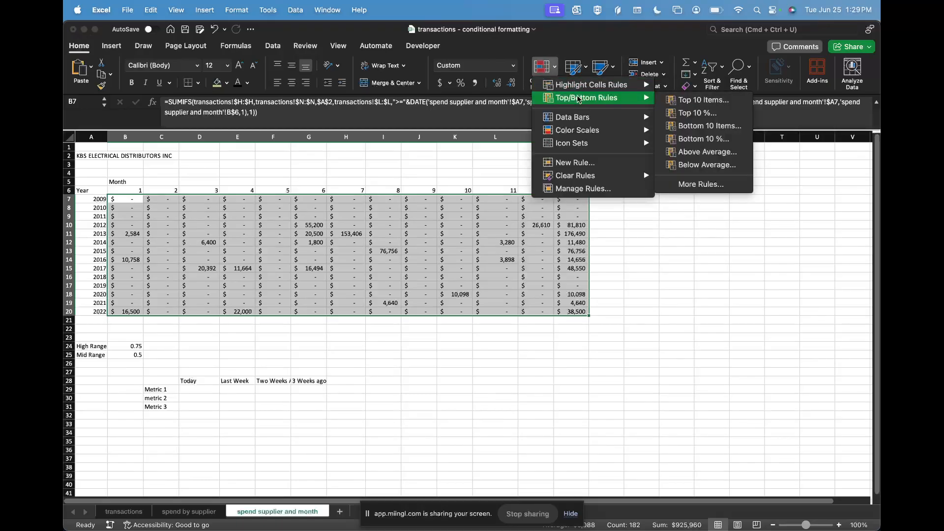
pyautogui.click(574, 321)
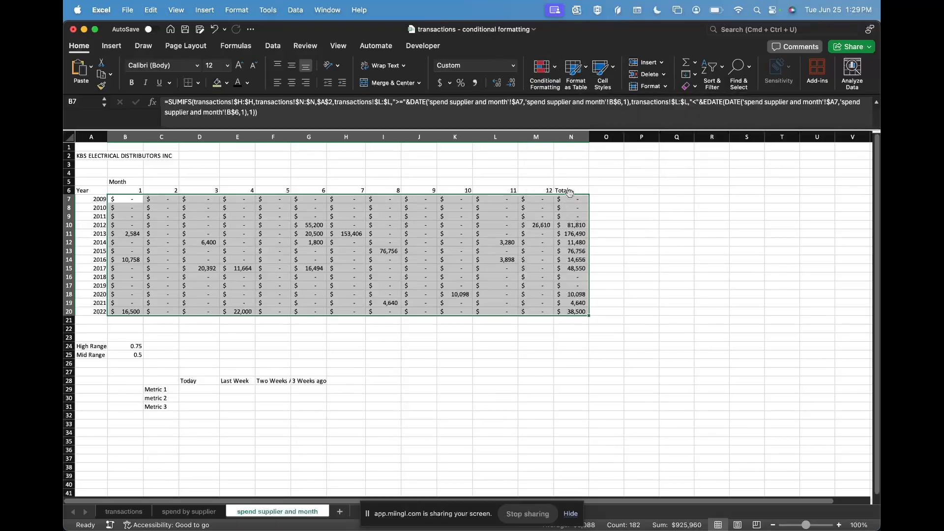
# - Add a rule to B7:N20 formatting the top 10 percent of values with Green Fill with Dark Green Text
pyautogui.moveTo(569, 199); pyautogui.dragTo(126, 312)
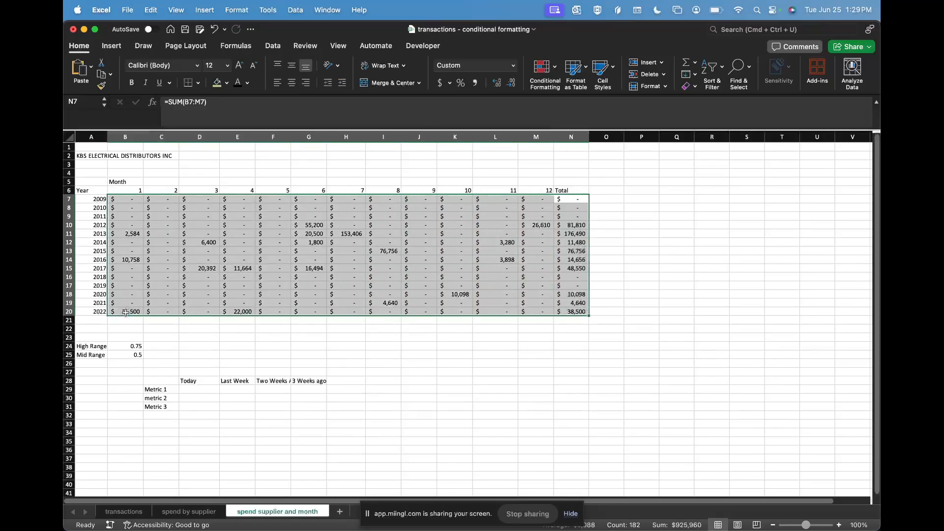
pyautogui.click(545, 79)
pyautogui.moveTo(571, 102)
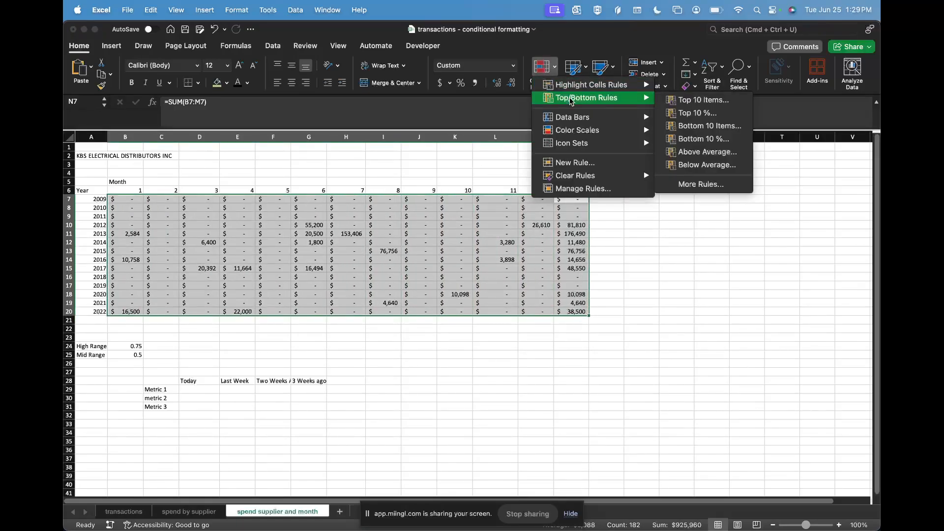
pyautogui.click(673, 102)
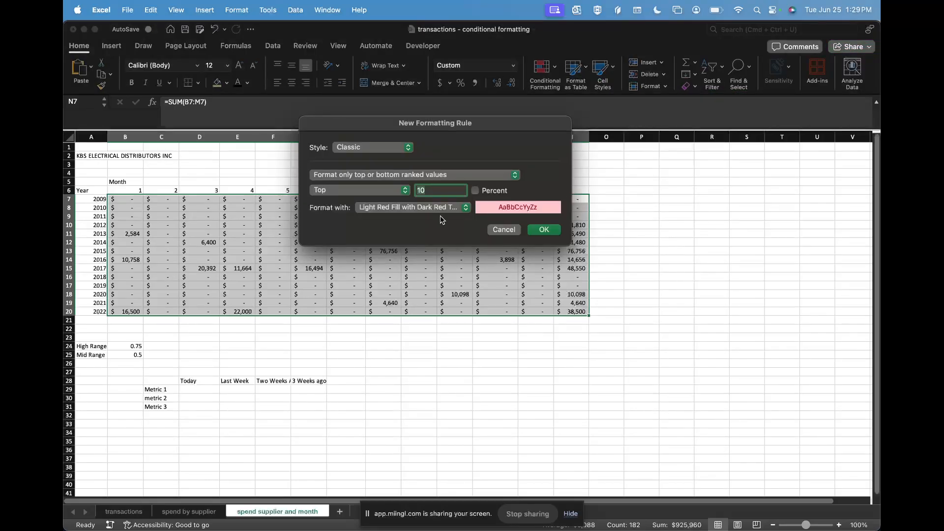
pyautogui.click(441, 214)
pyautogui.click(419, 231)
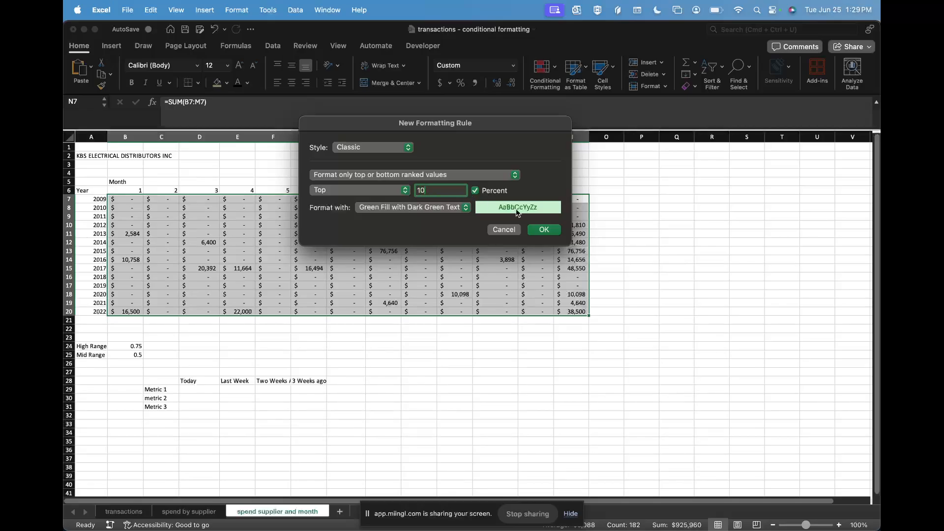
pyautogui.click(541, 228)
pyautogui.click(655, 261)
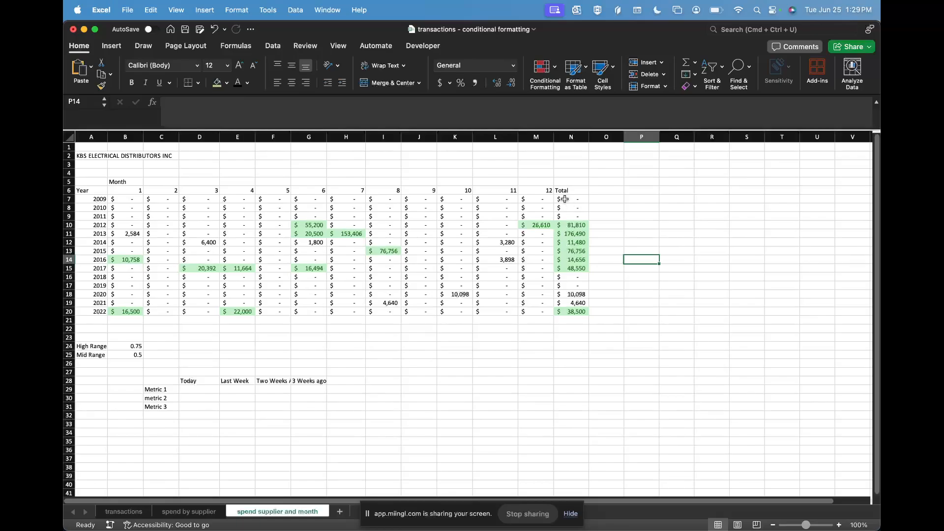
# - Examine which values the top 10 percent rule covers by selecting the totals N7:N20 and the spend cells I19, K18 and L14
pyautogui.moveTo(567, 199); pyautogui.dragTo(558, 314)
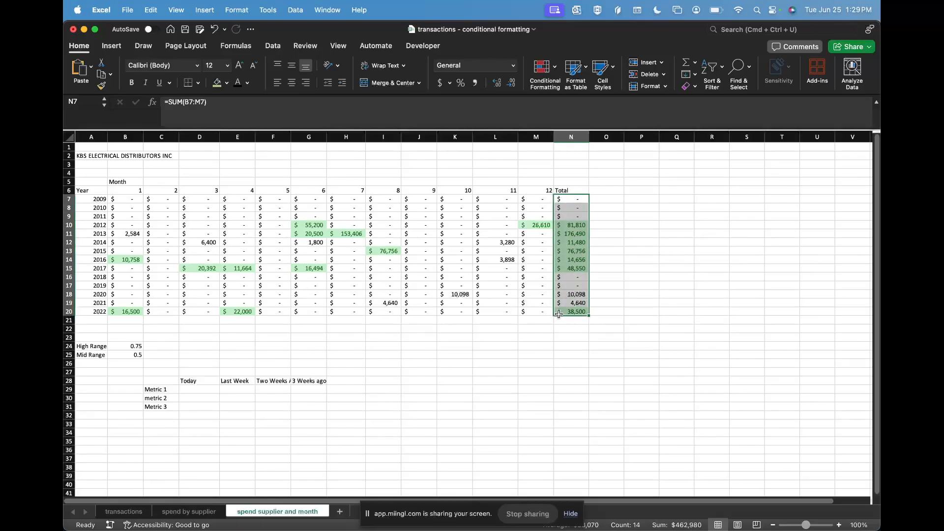
pyautogui.click(378, 303)
pyautogui.keyDown('super'); pyautogui.click(465, 294); pyautogui.keyUp('super')
pyautogui.keyDown('super'); pyautogui.click(510, 259); pyautogui.keyUp('super')
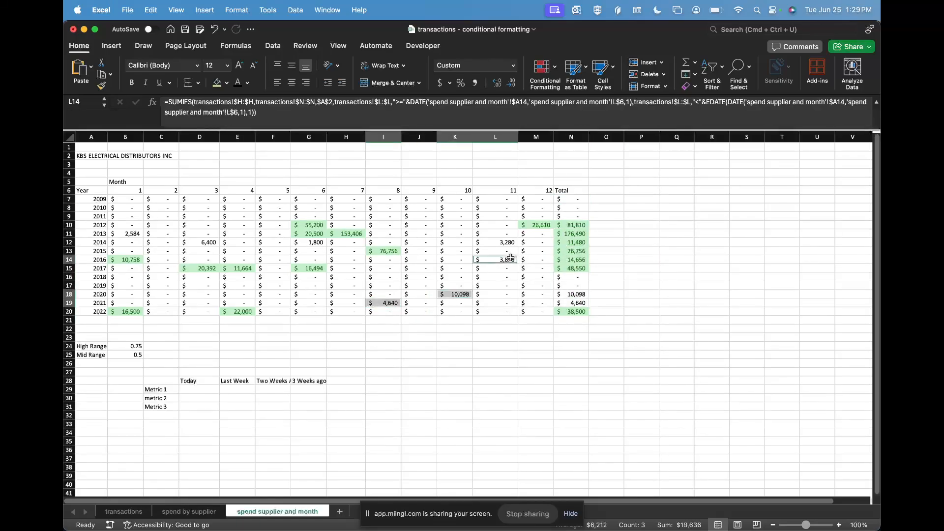
# - Copy the supplier name W W GRAINGER INC from A2 of the spend by supplier sheet into A2 of the spend supplier and month sheet
pyautogui.keyDown('super'); pyautogui.click(510, 242); pyautogui.keyUp('super')
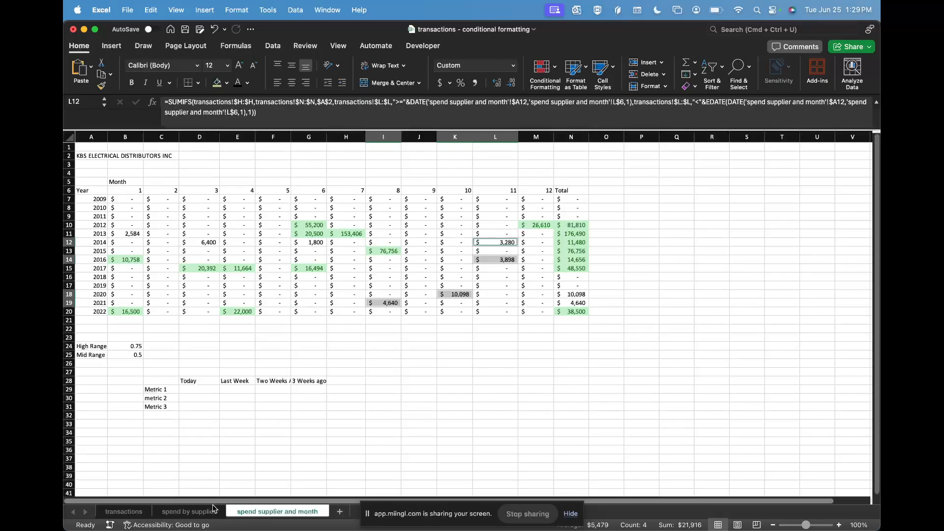
pyautogui.click(189, 513)
pyautogui.click(96, 159)
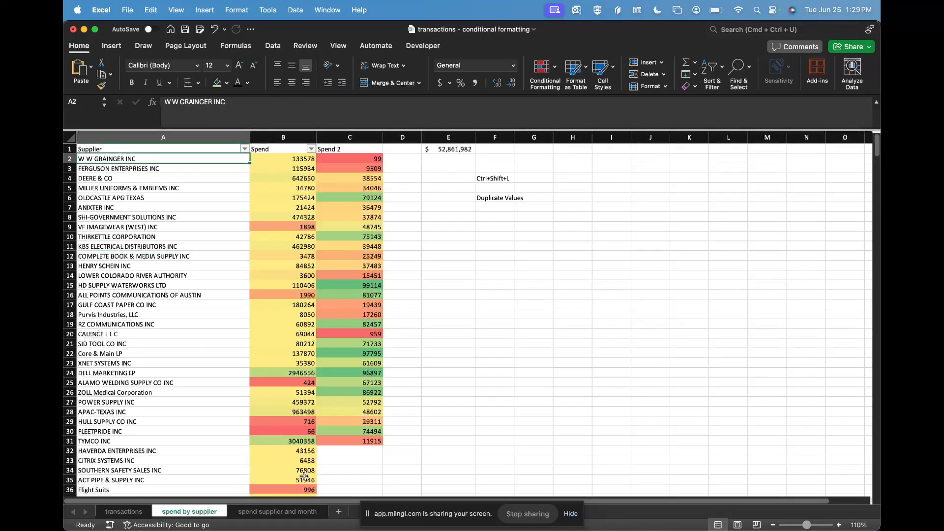
pyautogui.press('super+c')
pyautogui.click(277, 512)
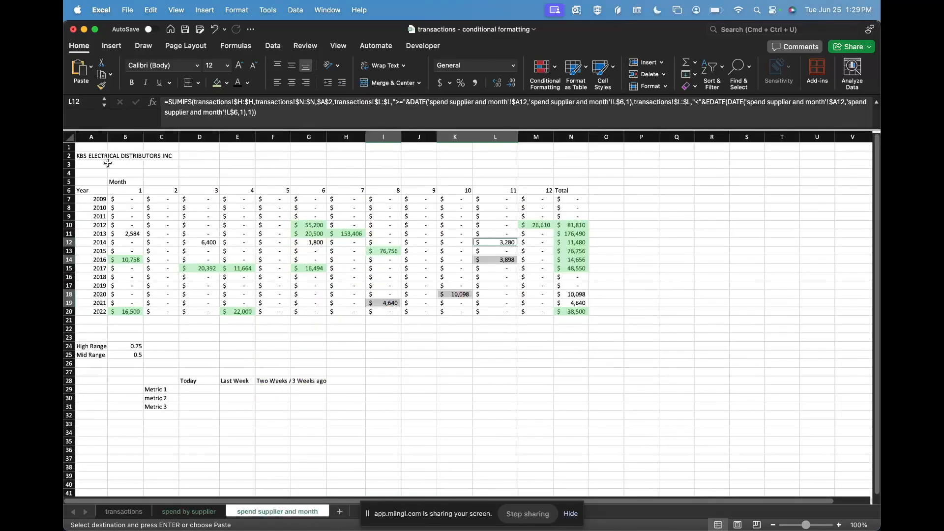
pyautogui.click(93, 156)
pyautogui.press('super+v')
pyautogui.click(638, 319)
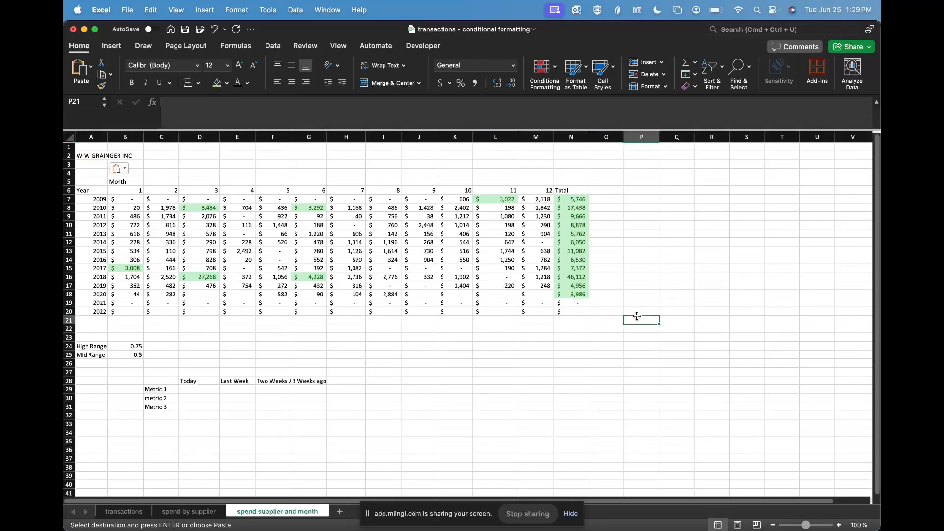
pyautogui.press('Escape')
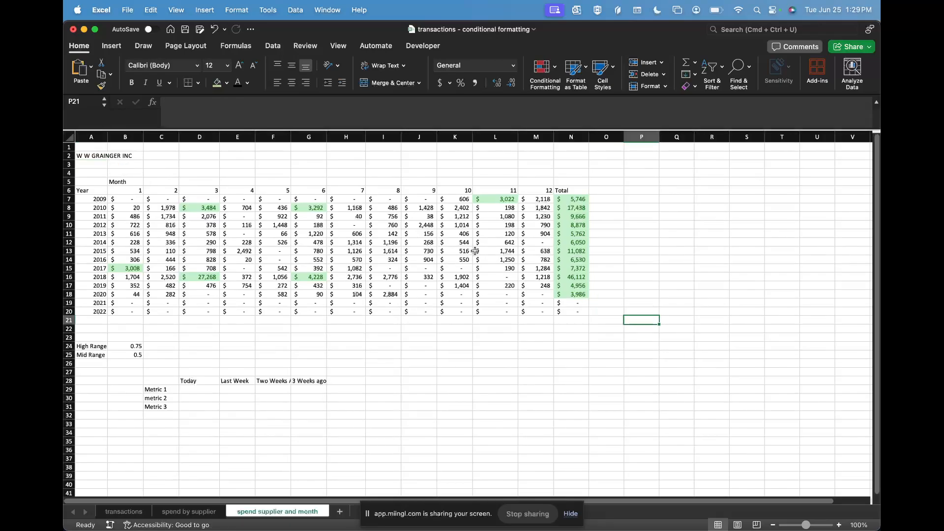
# - Change the range of the top 10 percent rule to $B$7:$M$20 so that the Total column is excluded
pyautogui.moveTo(568, 199); pyautogui.dragTo(568, 311)
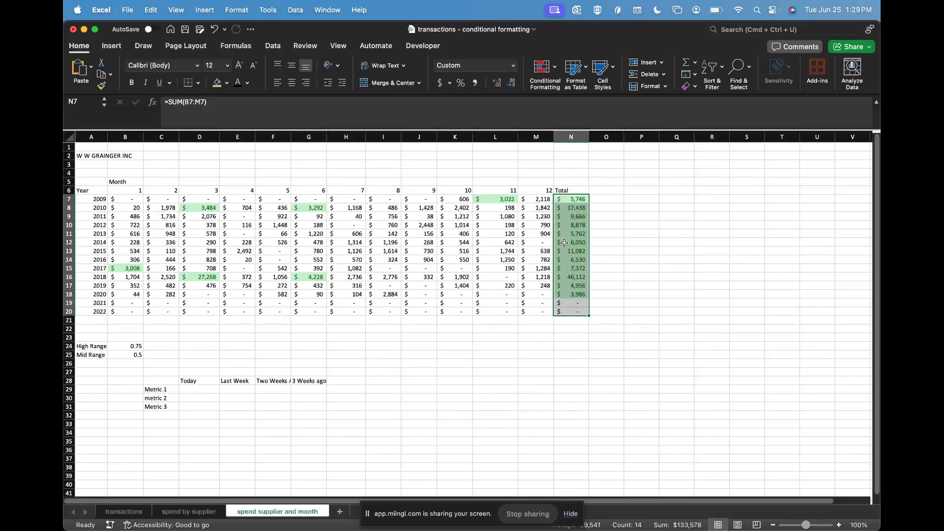
pyautogui.click(491, 252)
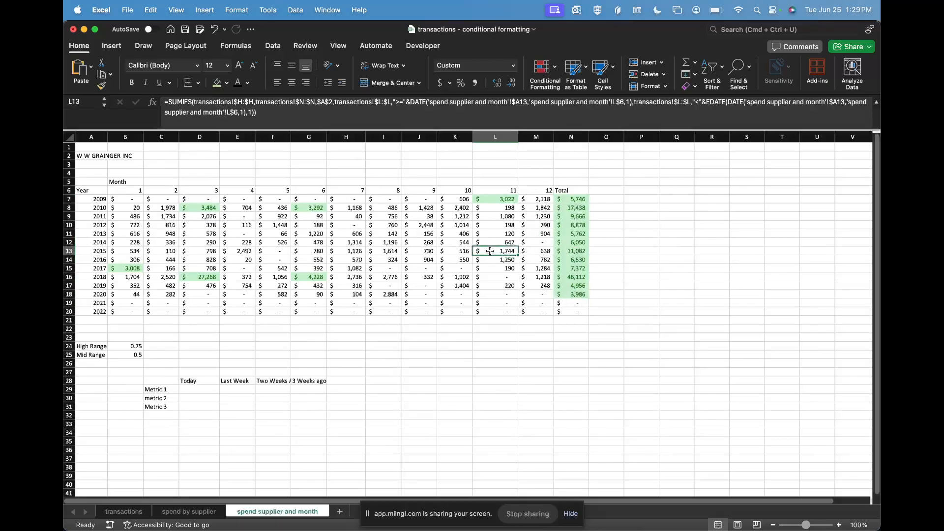
pyautogui.click(556, 79)
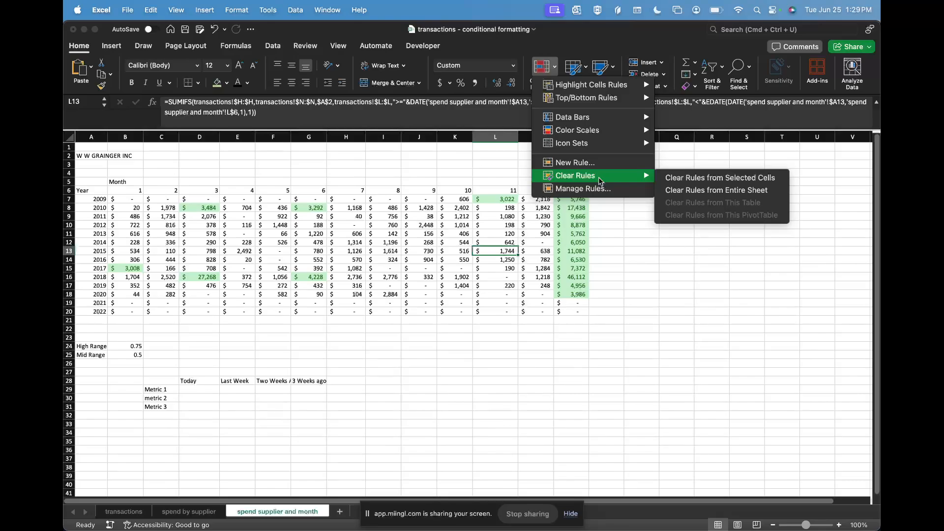
pyautogui.click(615, 189)
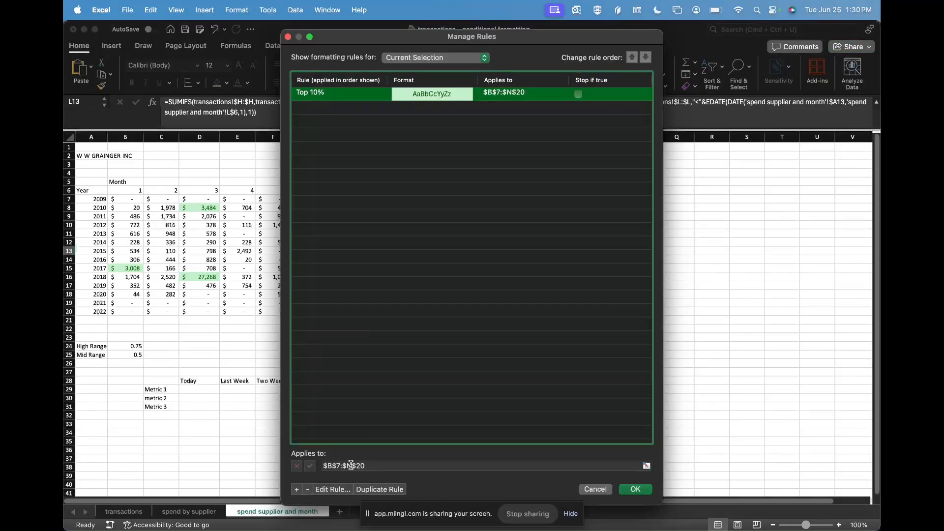
pyautogui.click(424, 466)
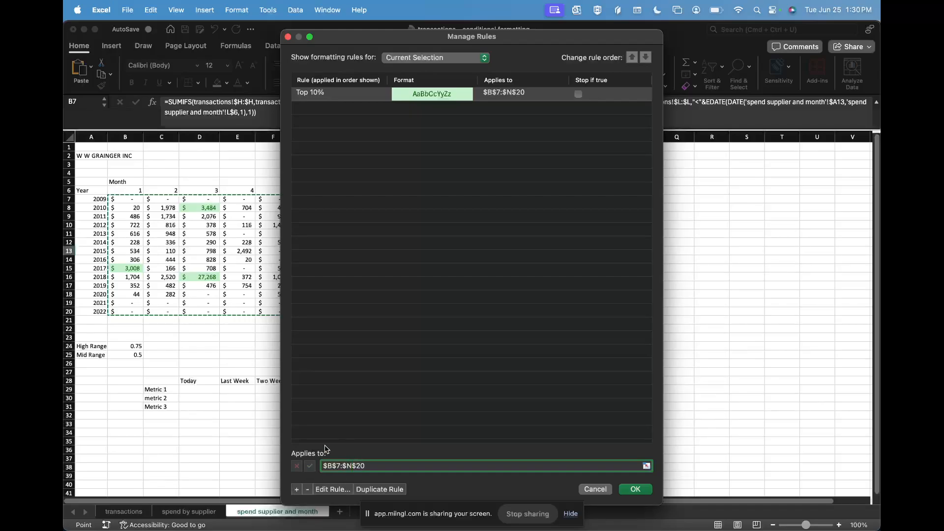
pyautogui.press('BackSpace')
pyautogui.write('M')
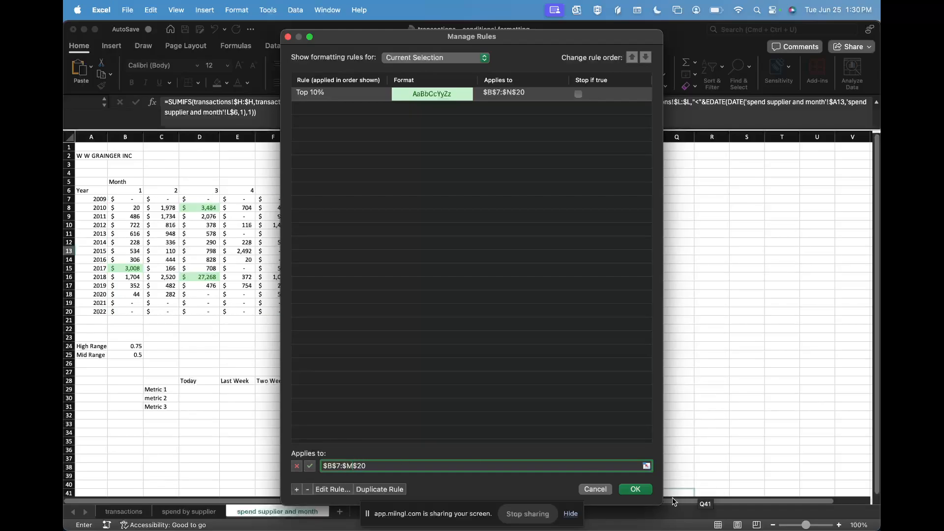
pyautogui.click(636, 489)
# - Examine which monthly values in B7:M20 the top 10 percent rule highlights, particularly those in the 2018 row
pyautogui.click(574, 197)
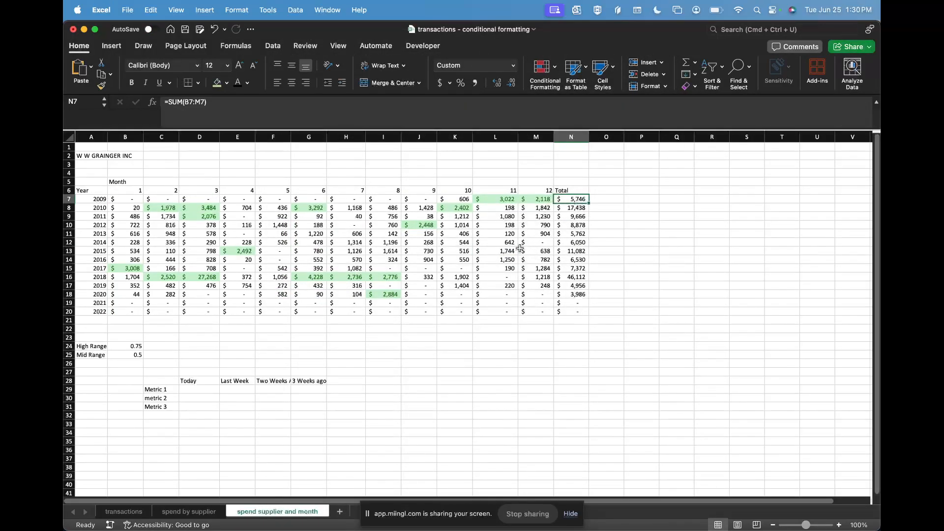
pyautogui.click(125, 197)
pyautogui.moveTo(181, 209); pyautogui.dragTo(543, 314)
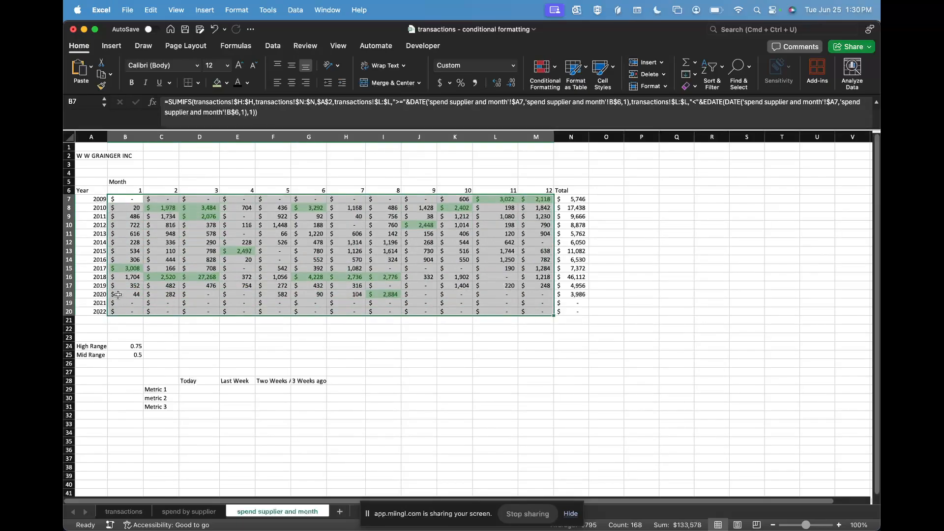
pyautogui.click(69, 279)
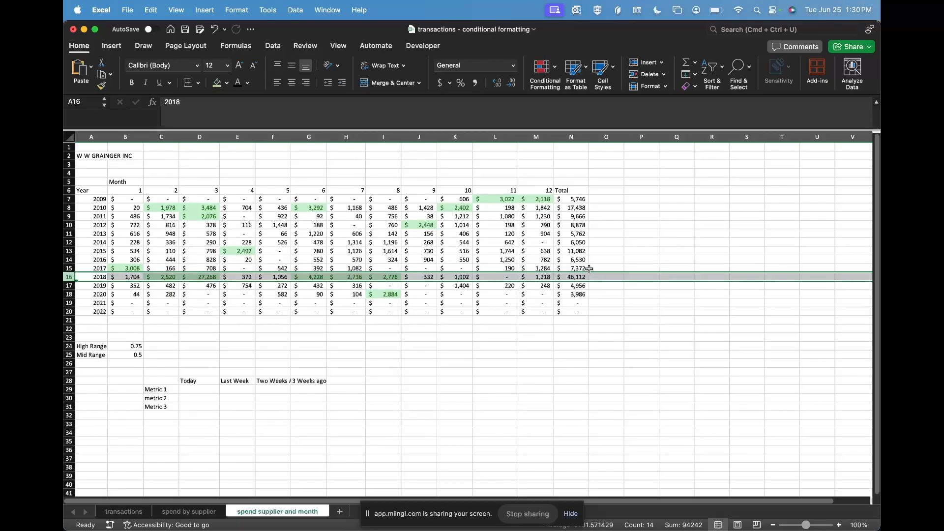
pyautogui.click(285, 304)
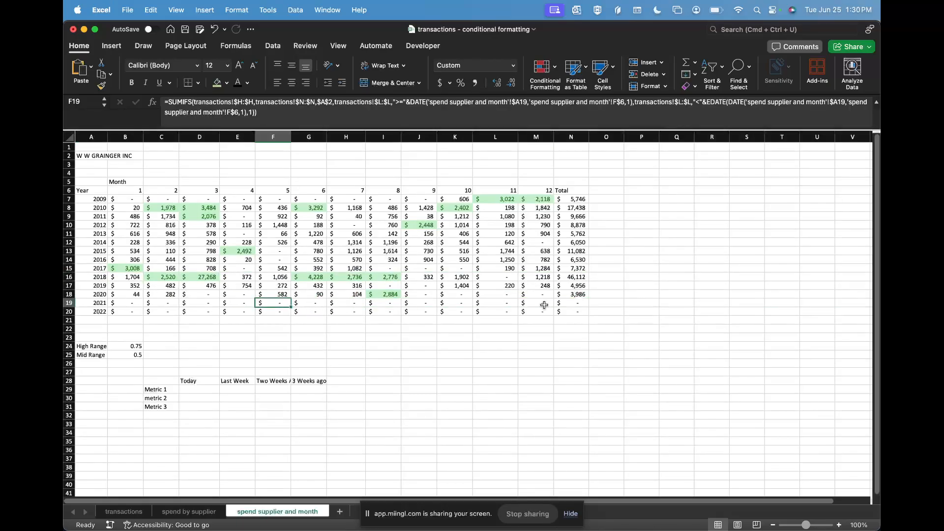
pyautogui.moveTo(579, 277)
pyautogui.mouseDown()
pyautogui.moveTo(593, 277)
pyautogui.moveTo(575, 278)
pyautogui.mouseUp()
pyautogui.moveTo(379, 278); pyautogui.dragTo(303, 277)
pyautogui.keyDown('super'); pyautogui.click(154, 281); pyautogui.keyUp('super')
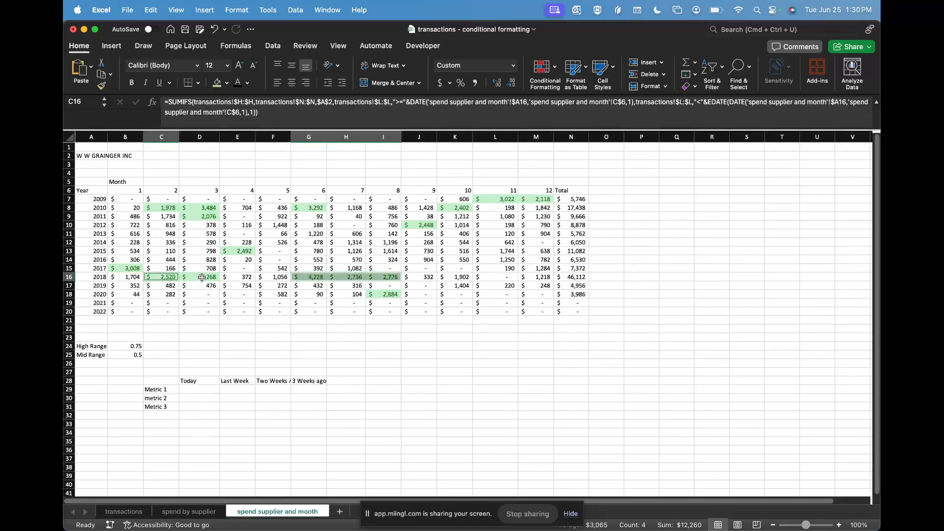
pyautogui.click(202, 279)
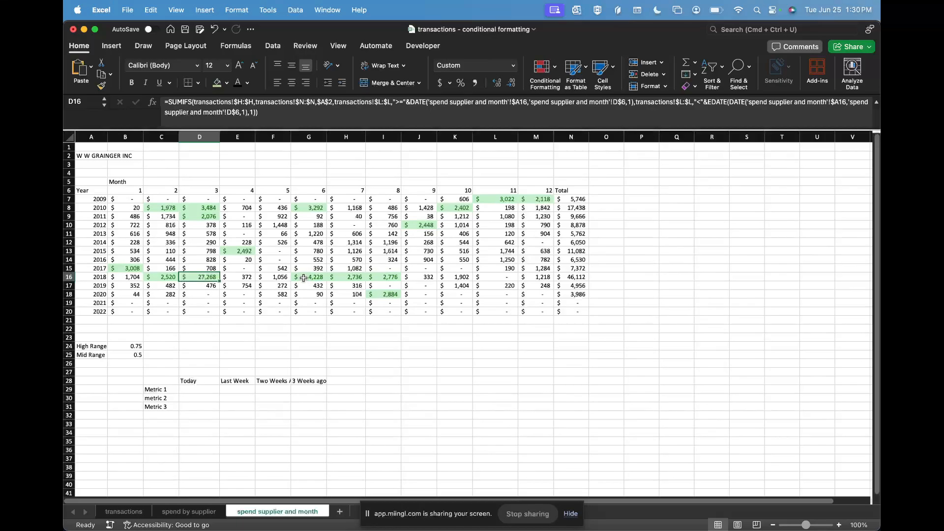
pyautogui.moveTo(309, 278); pyautogui.dragTo(374, 277)
pyautogui.click(158, 278)
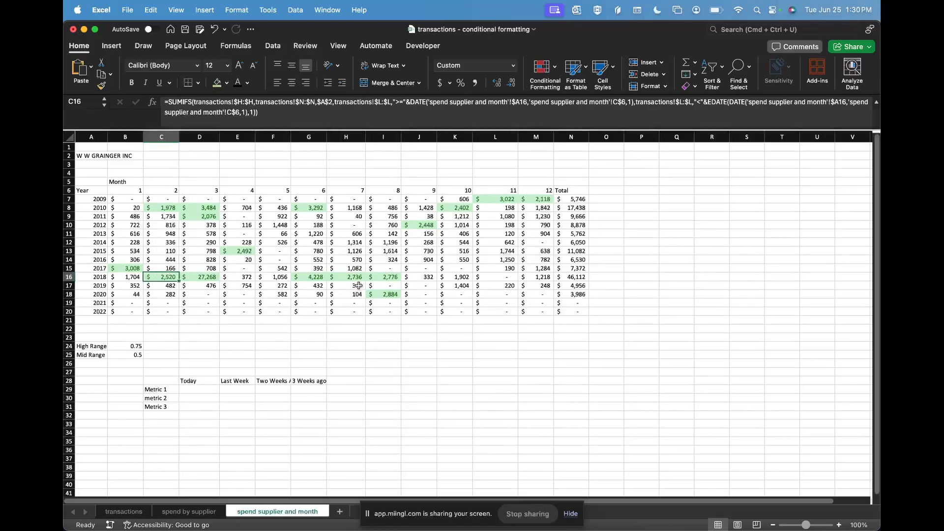
# - Add a rule to B7:M20 formatting the bottom 10 items with Light Red Fill with Dark Red Text
pyautogui.click(546, 79)
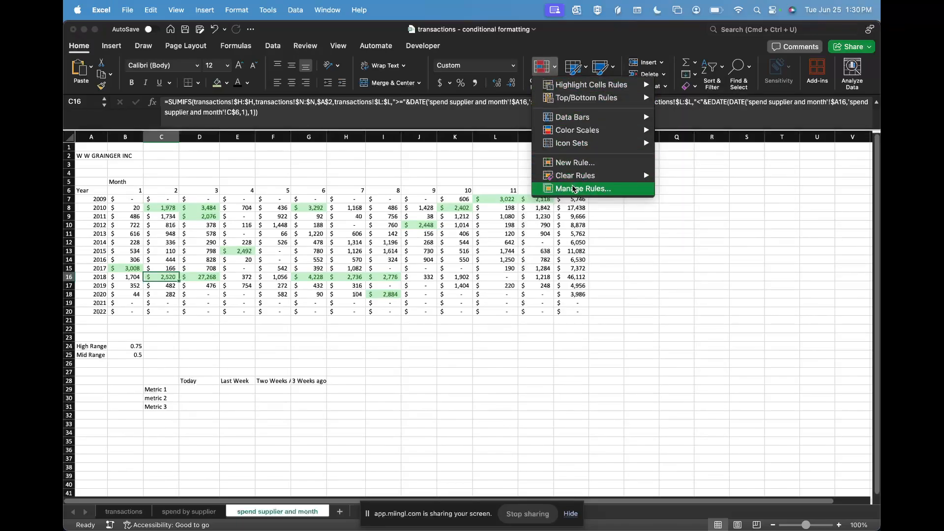
pyautogui.moveTo(593, 100)
pyautogui.press('Escape')
pyautogui.moveTo(126, 199); pyautogui.dragTo(545, 313)
pyautogui.click(543, 69)
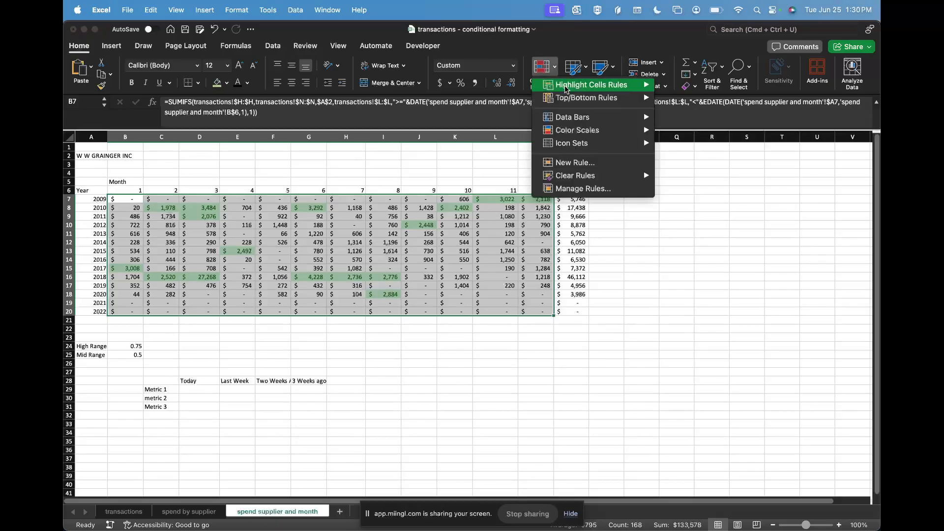
pyautogui.moveTo(568, 89)
pyautogui.moveTo(639, 101)
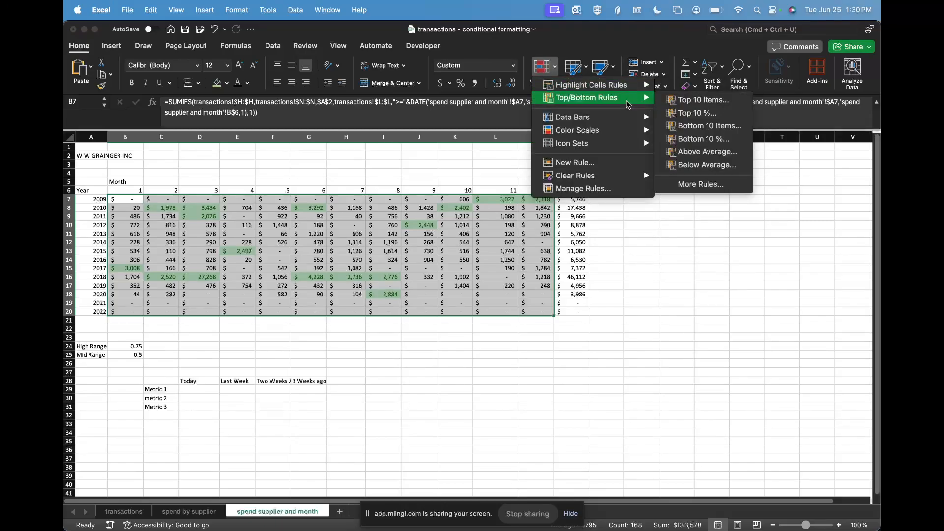
pyautogui.click(695, 129)
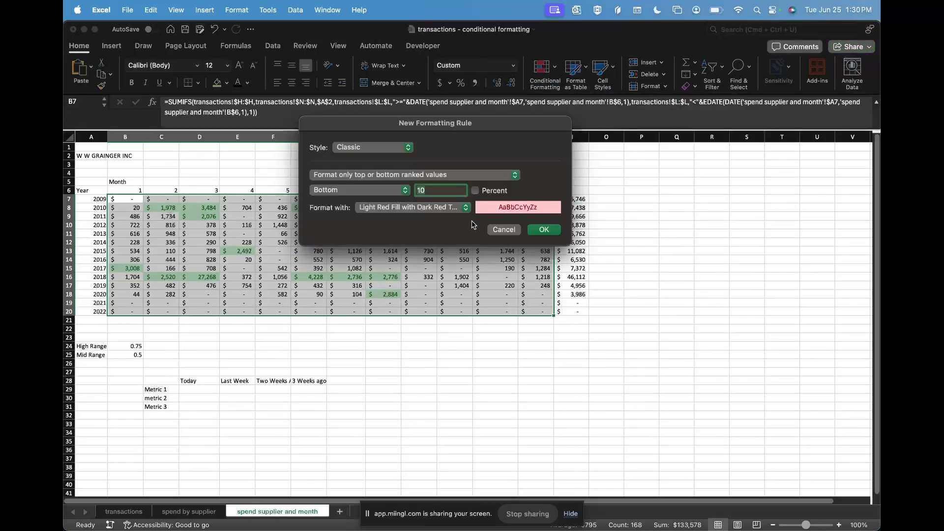
pyautogui.click(544, 230)
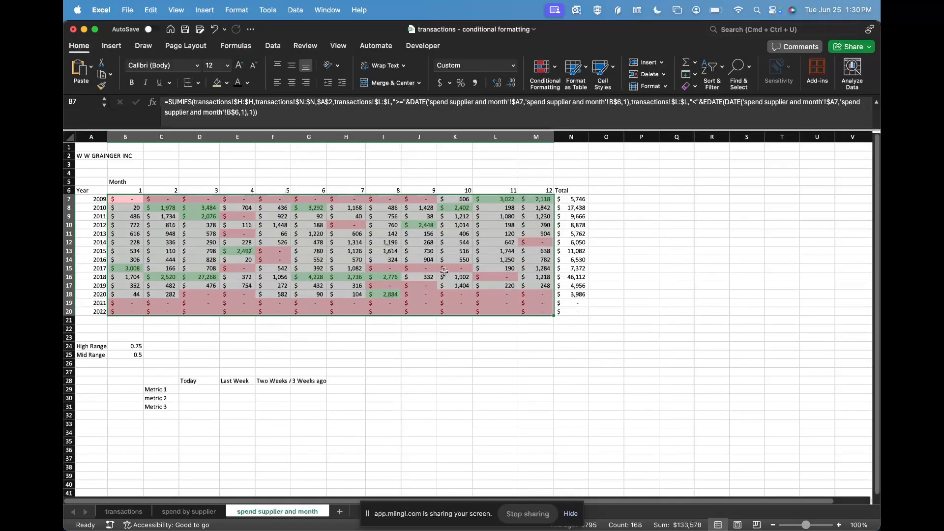
pyautogui.click(430, 279)
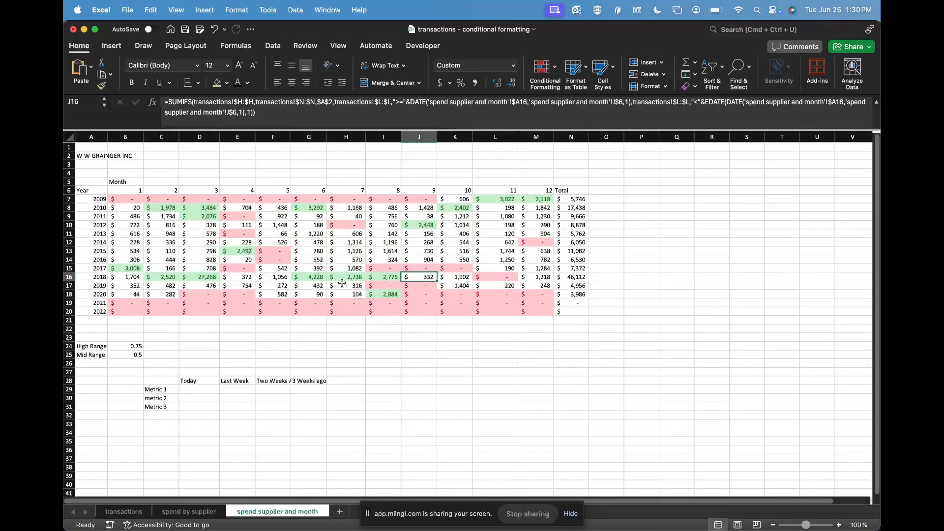
# - Edit the Bottom 10 rule to format the bottom 20 percent of values
pyautogui.click(124, 200)
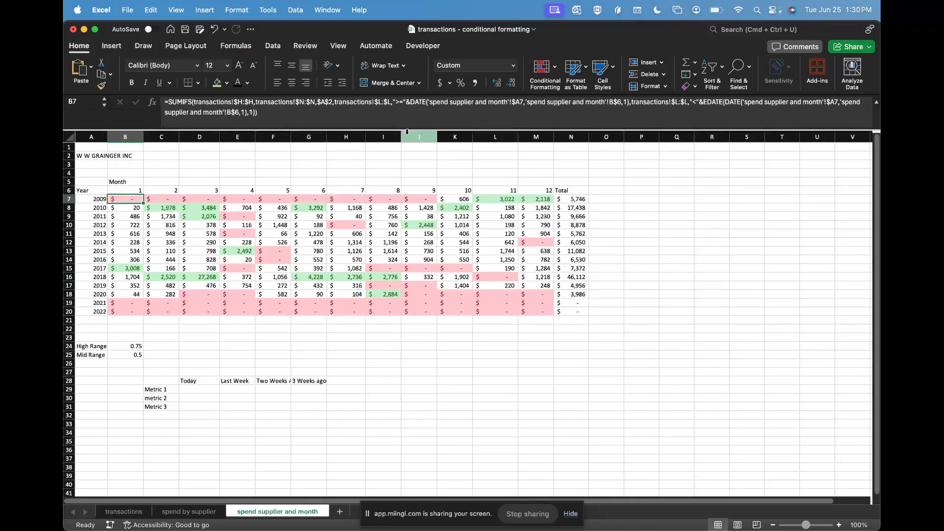
pyautogui.click(548, 72)
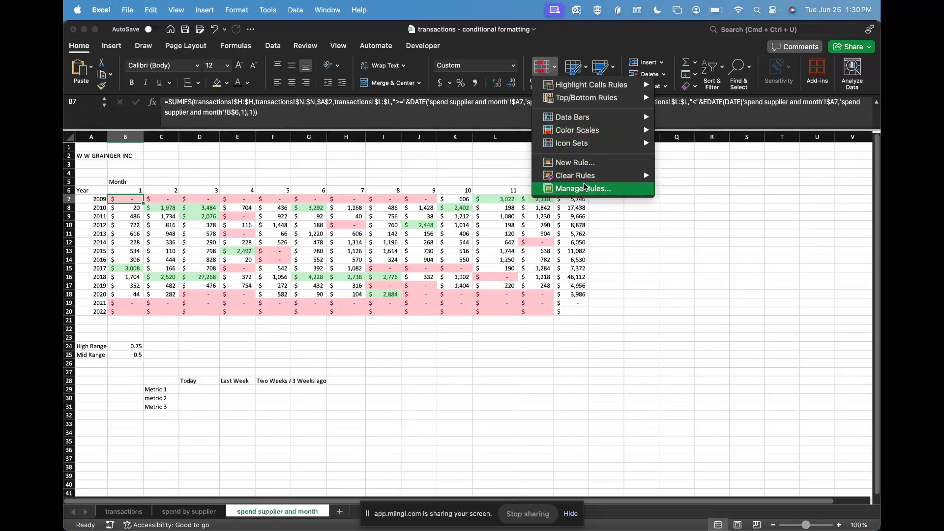
pyautogui.click(584, 189)
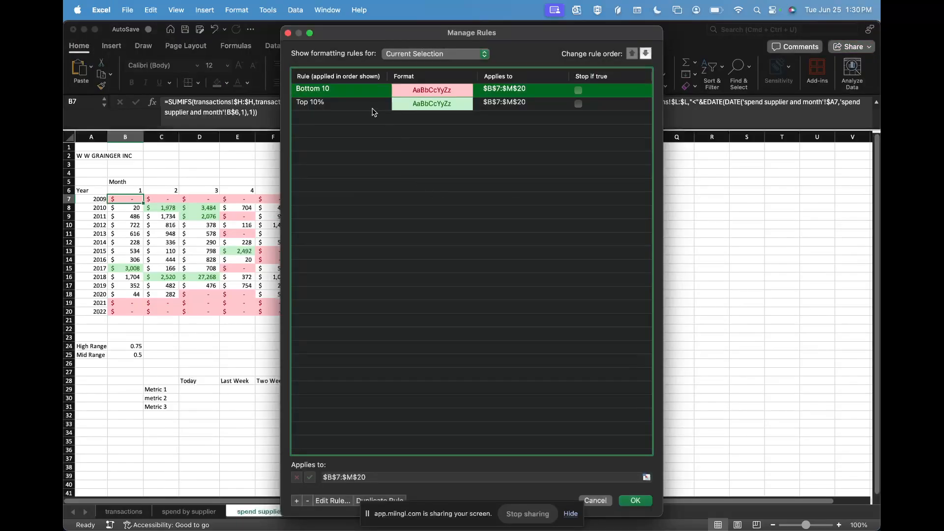
pyautogui.click(332, 501)
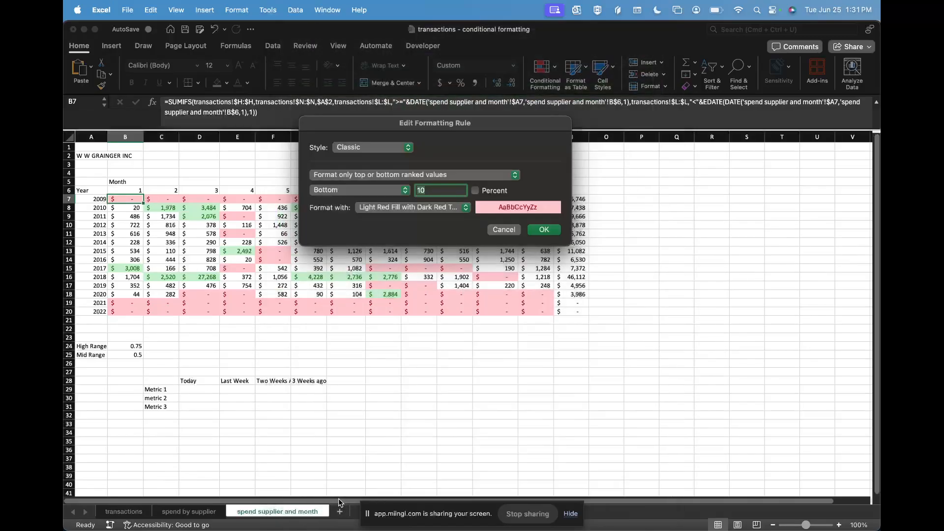
pyautogui.click(476, 190)
pyautogui.click(440, 191)
pyautogui.click(544, 231)
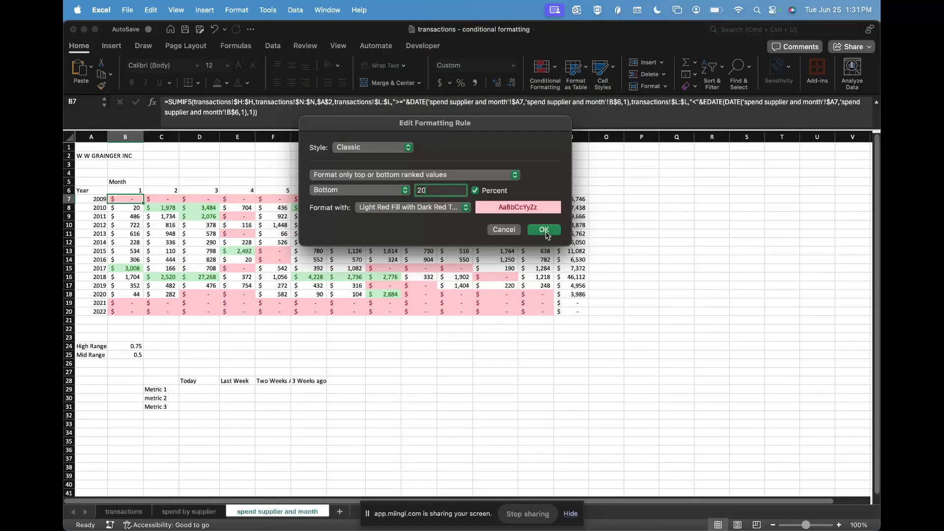
pyautogui.click(636, 513)
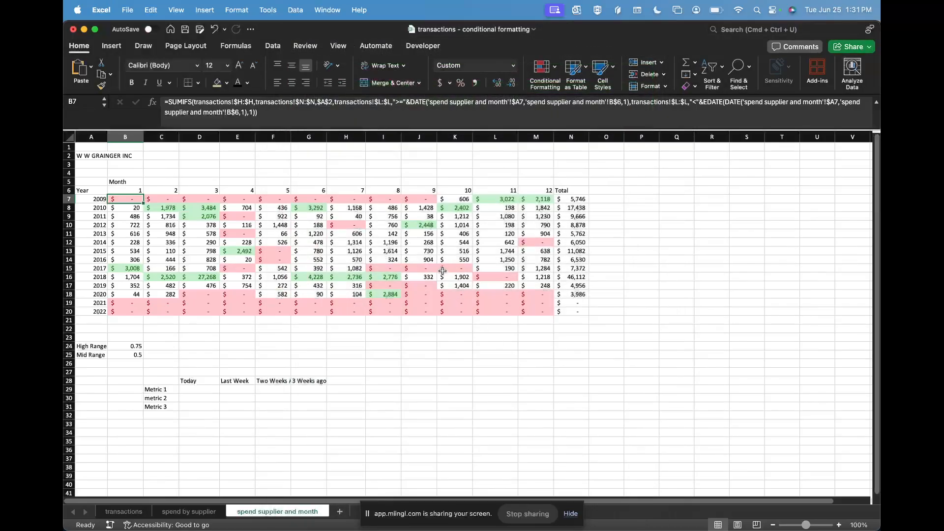
pyautogui.click(443, 271)
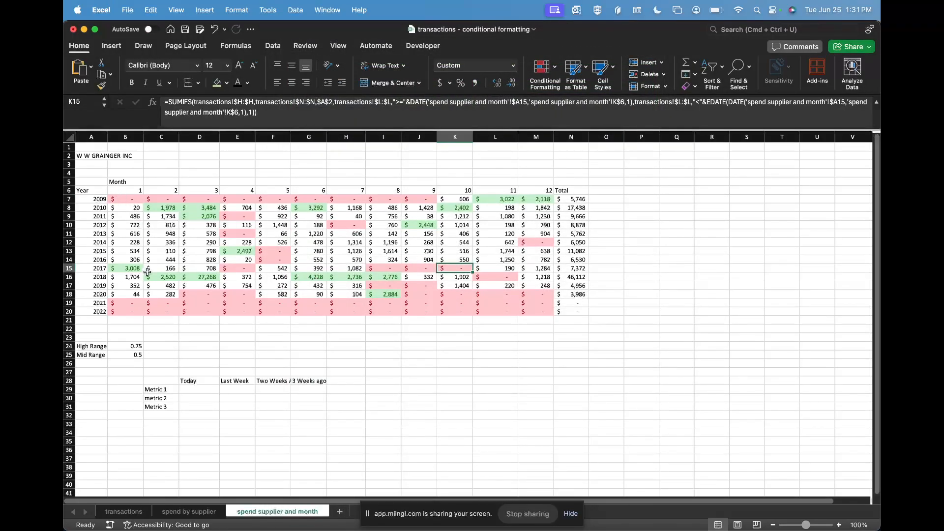
# - Clear the 2021 and 2022 rows of the spend table and delete sheet rows 19 and 20
pyautogui.moveTo(70, 304); pyautogui.dragTo(70, 308)
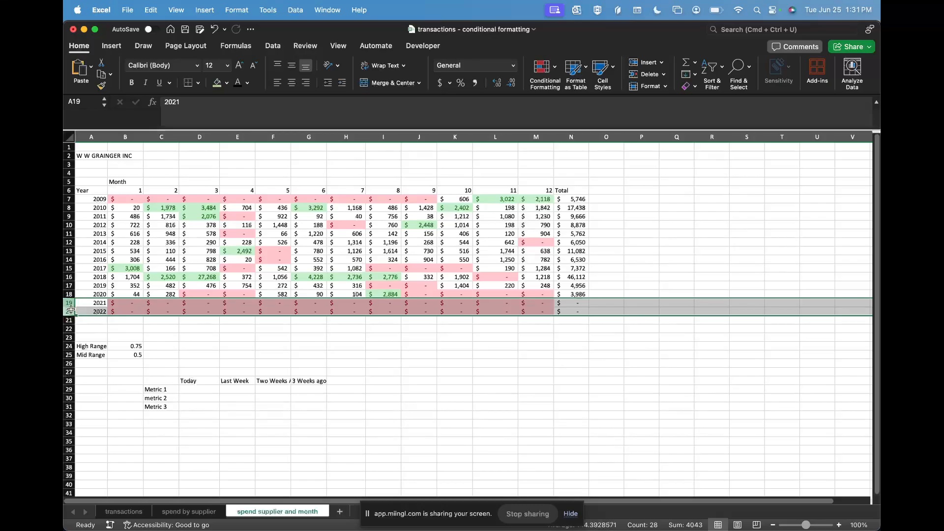
pyautogui.press('Delete')
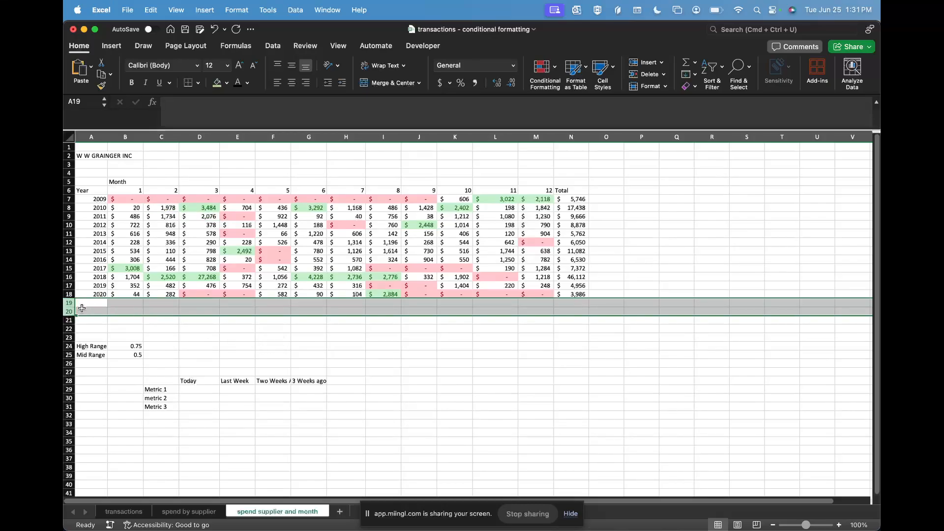
pyautogui.rightClick(67, 309)
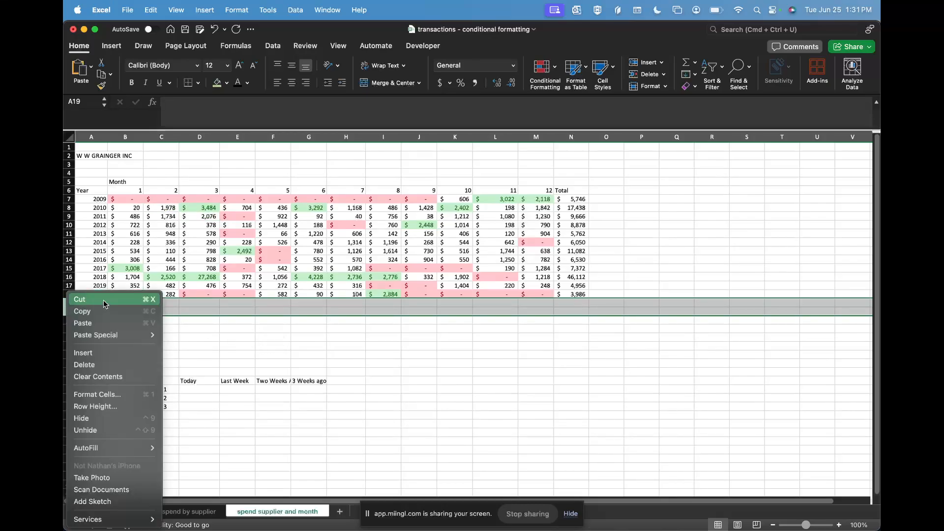
pyautogui.click(89, 365)
pyautogui.click(264, 278)
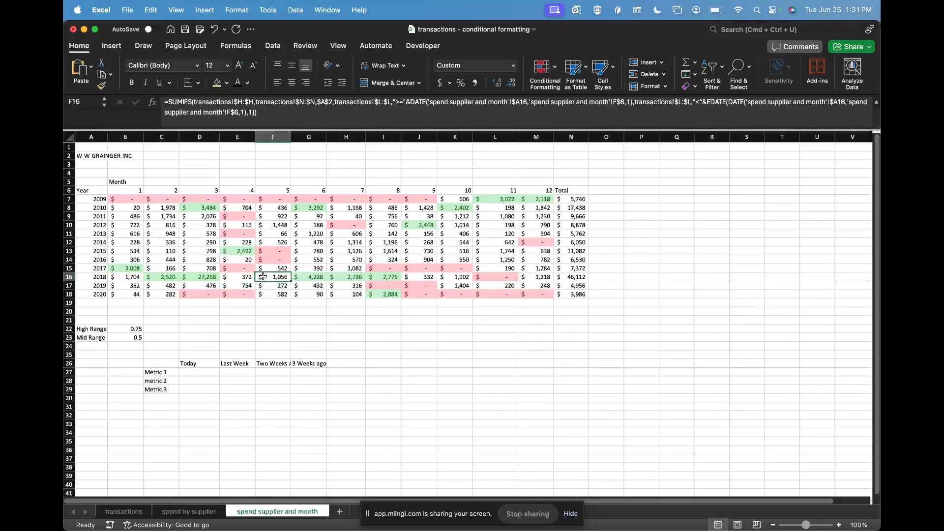
# - Review the list of conditional formatting rules that apply to the spend table
pyautogui.click(543, 68)
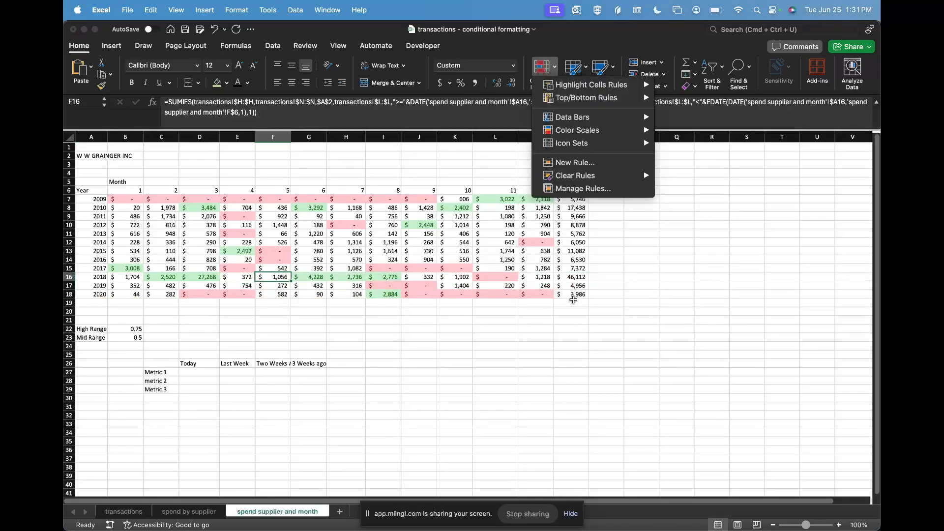
pyautogui.click(585, 190)
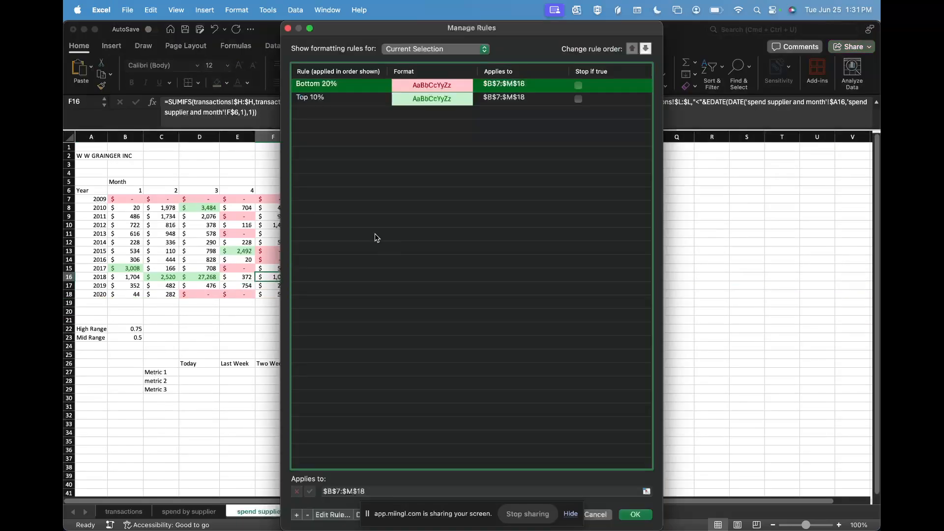
pyautogui.press('Escape')
# - Enter 1 as the 2009 spend for months 1 to 4, in cells B7 through E7
pyautogui.click(120, 199)
pyautogui.write('1')
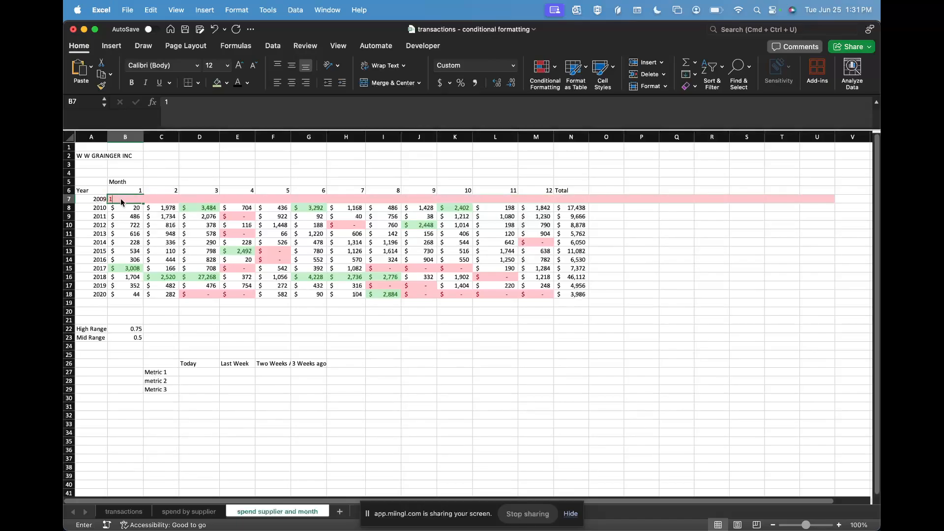
pyautogui.press('Tab')
pyautogui.write('1')
pyautogui.press('Right')
pyautogui.write('1')
pyautogui.press('Right')
pyautogui.write('1')
pyautogui.press('Right')
pyautogui.press('Left')
pyautogui.press('Left')
pyautogui.press('Left')
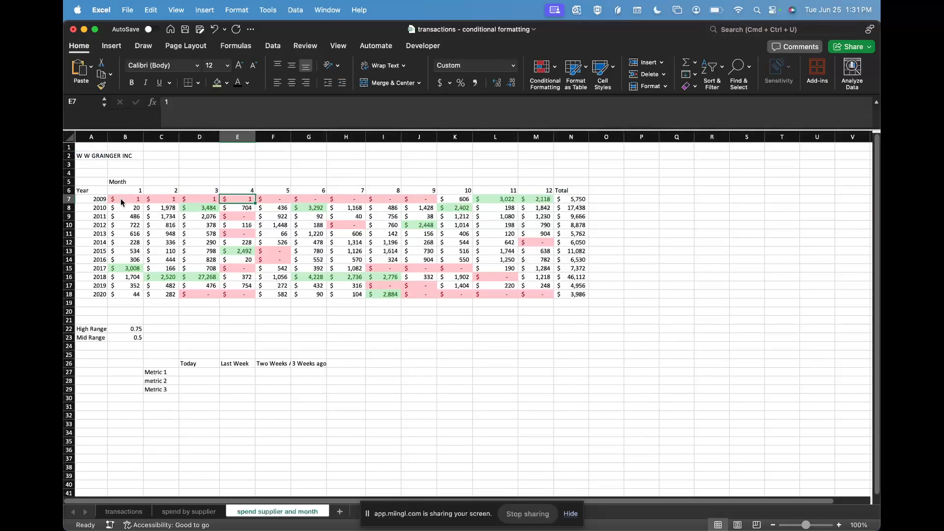
pyautogui.press('Left')
# - Undo the four test entries in B7:E7 so the original formulas are restored
pyautogui.press('super+z')
pyautogui.press('super+z')
pyautogui.press('super+z')
pyautogui.press('super+z')
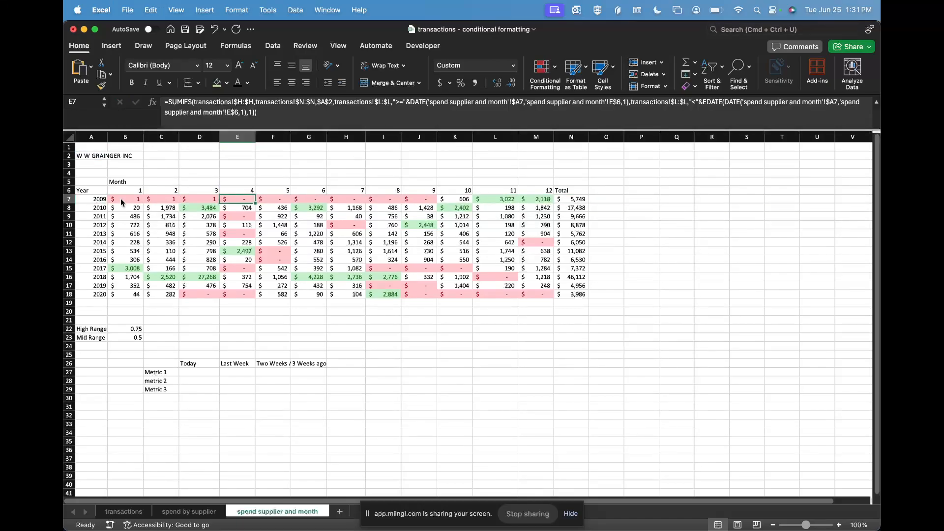
pyautogui.hotkey('shift', 'Right')
pyautogui.hotkey('shift', 'Right')
pyautogui.hotkey('shift', 'Right')
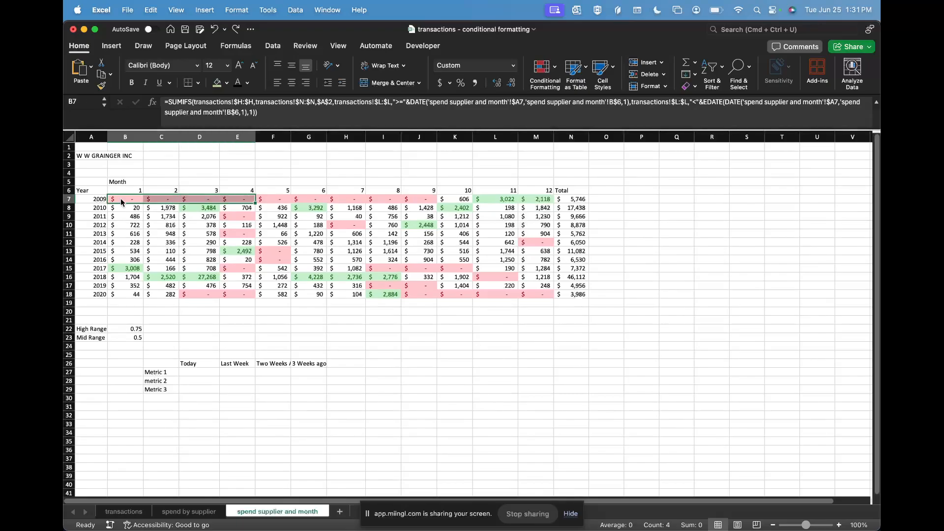
# - Examine the Bottom 20% rule's settings and the rule styles it offers, leaving the rule as it is
pyautogui.click(542, 92)
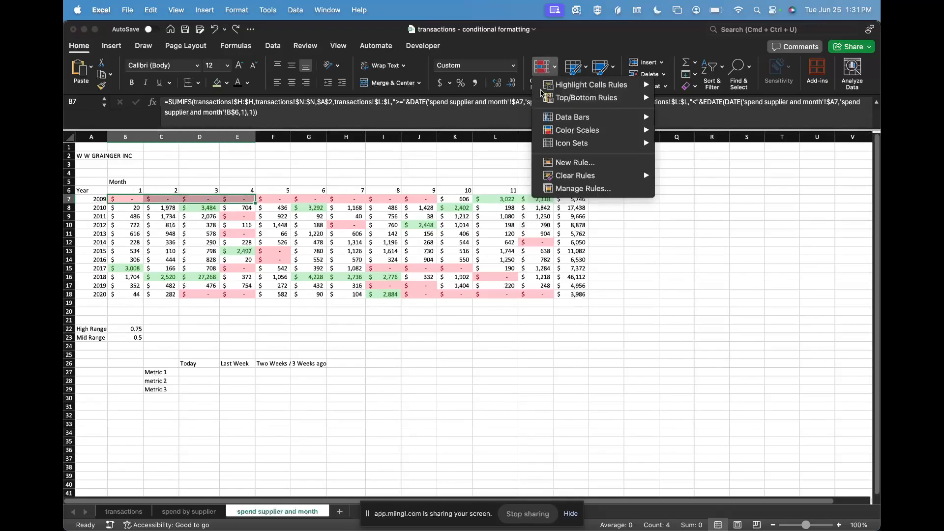
pyautogui.click(584, 190)
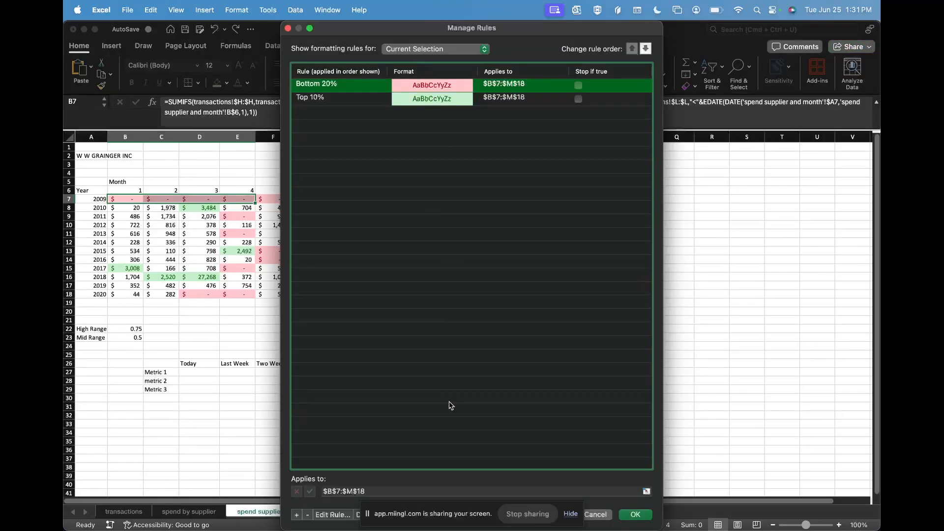
pyautogui.click(329, 514)
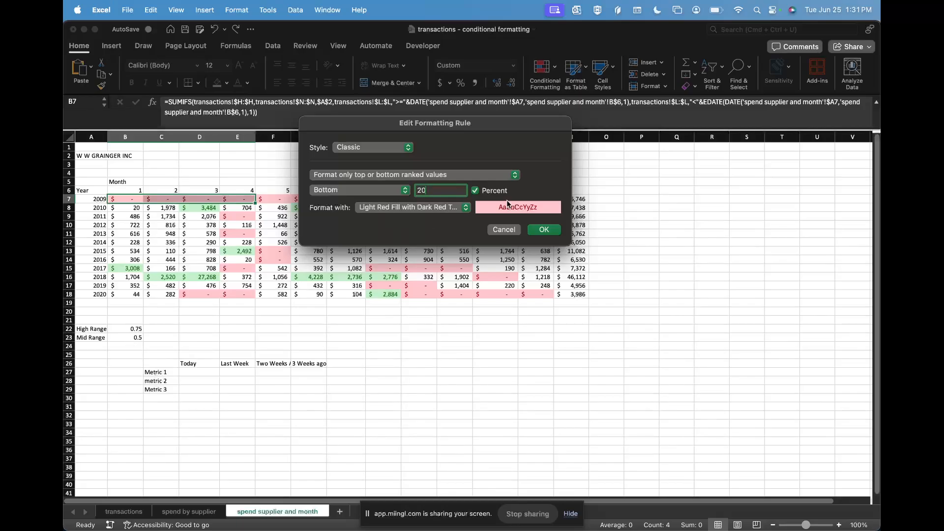
pyautogui.click(404, 143)
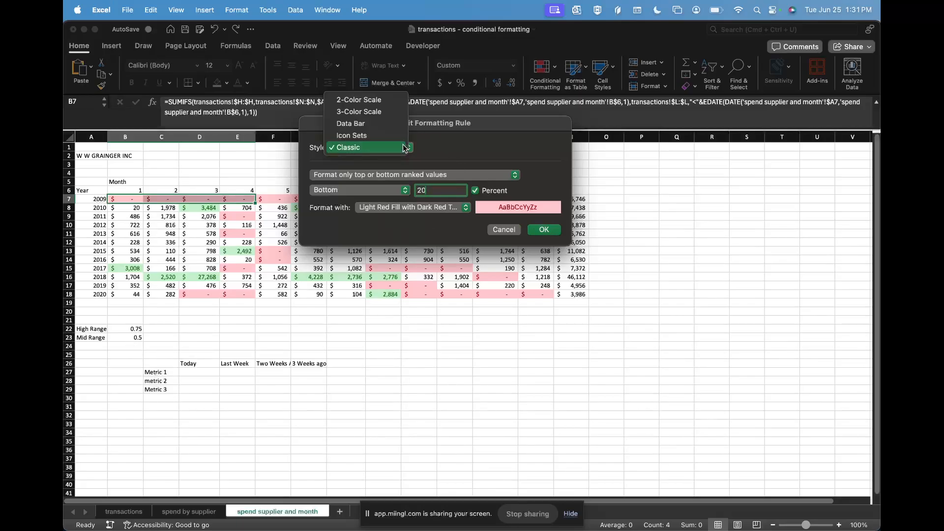
pyautogui.click(412, 150)
pyautogui.click(409, 152)
pyautogui.click(412, 154)
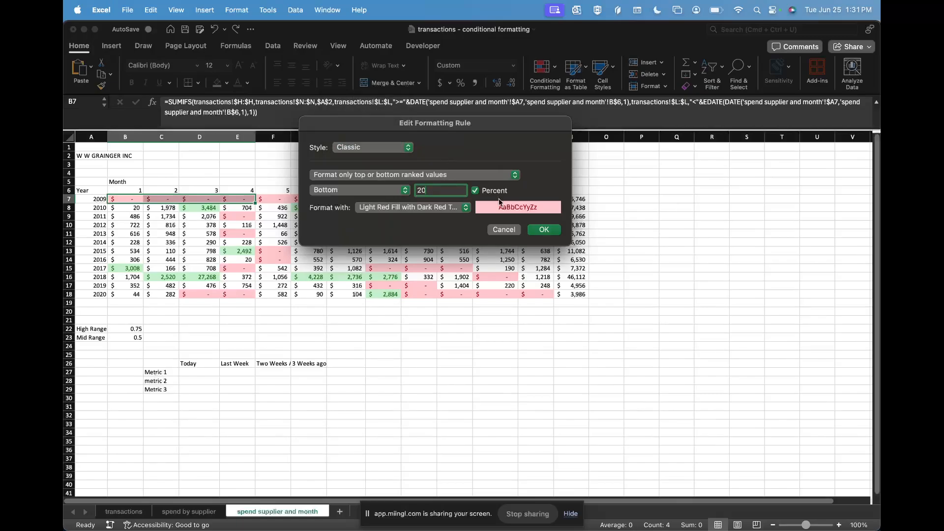
pyautogui.click(559, 230)
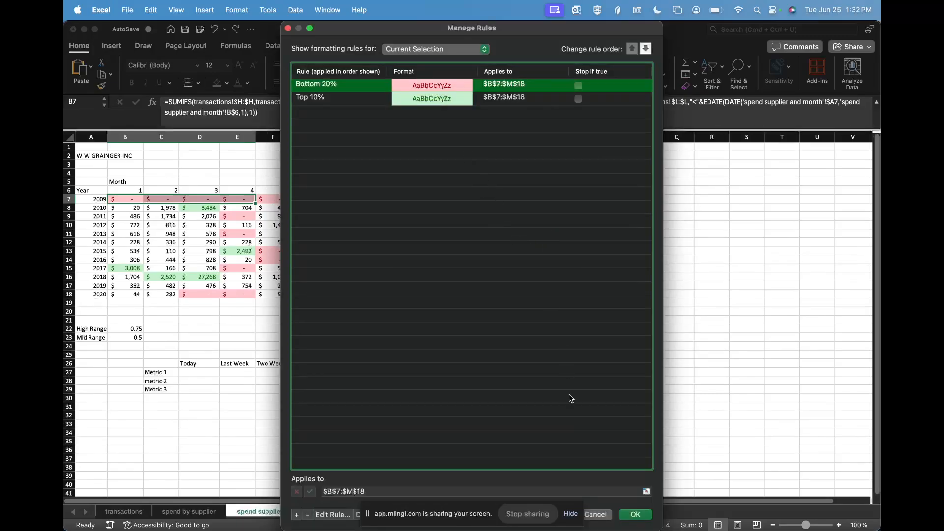
pyautogui.press('Return')
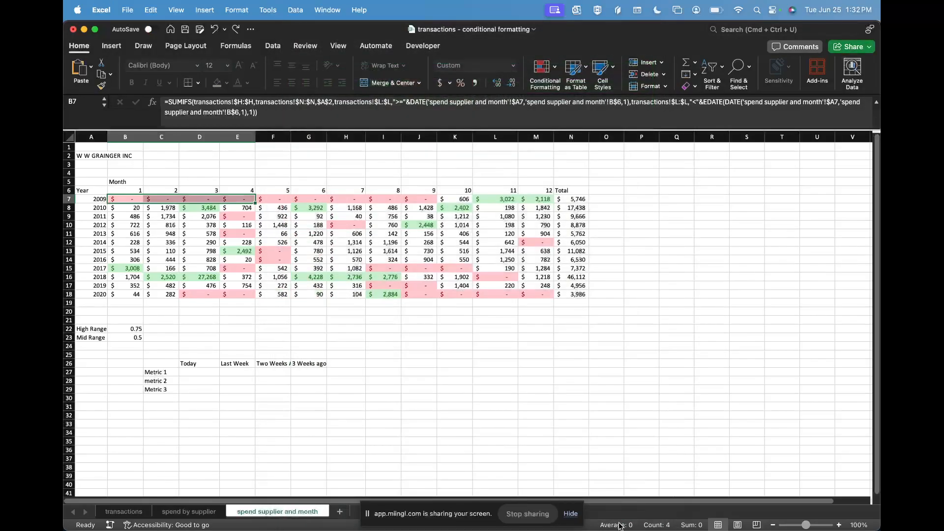
# - Clear all conditional formatting rules from the entire spend supplier and month sheet
pyautogui.click(485, 249)
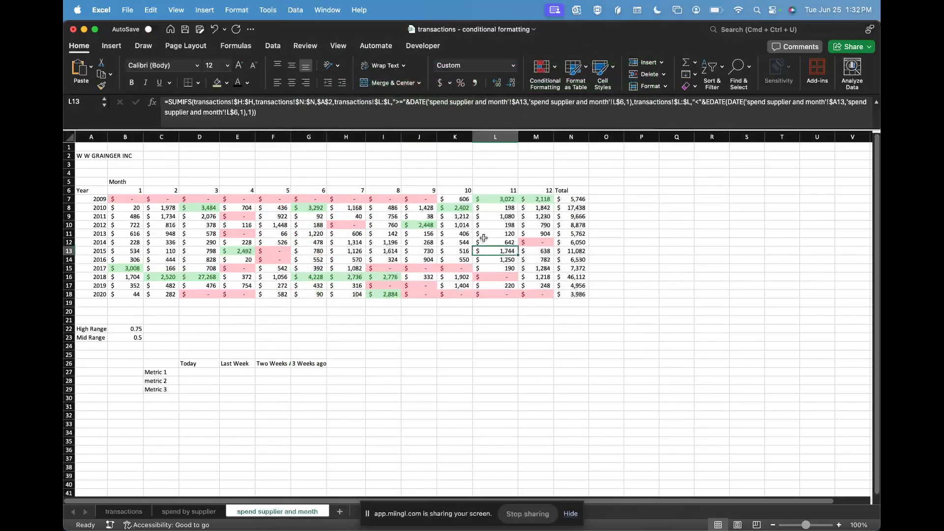
pyautogui.click(543, 71)
pyautogui.moveTo(641, 174)
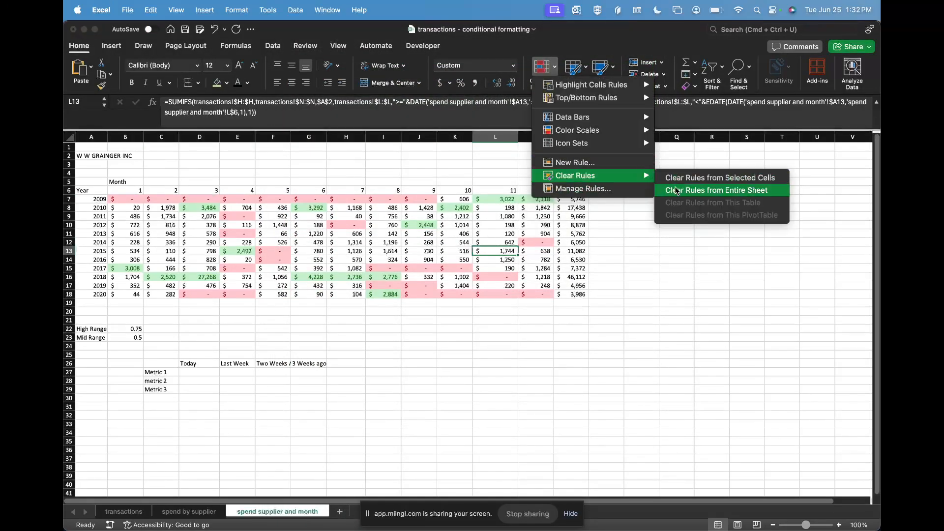
pyautogui.click(677, 190)
pyautogui.click(457, 279)
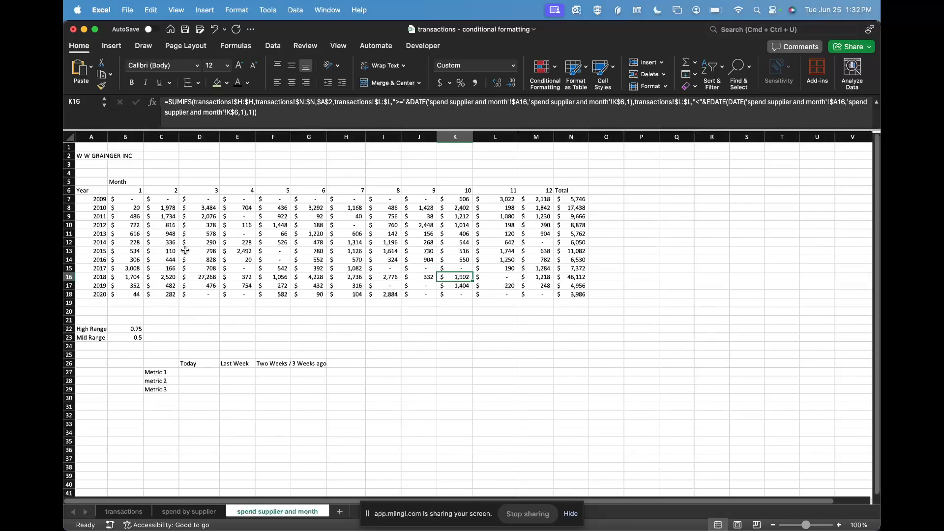
# - Examine the 2018 row's monthly values and total in B16:N16
pyautogui.moveTo(581, 274); pyautogui.dragTo(117, 279)
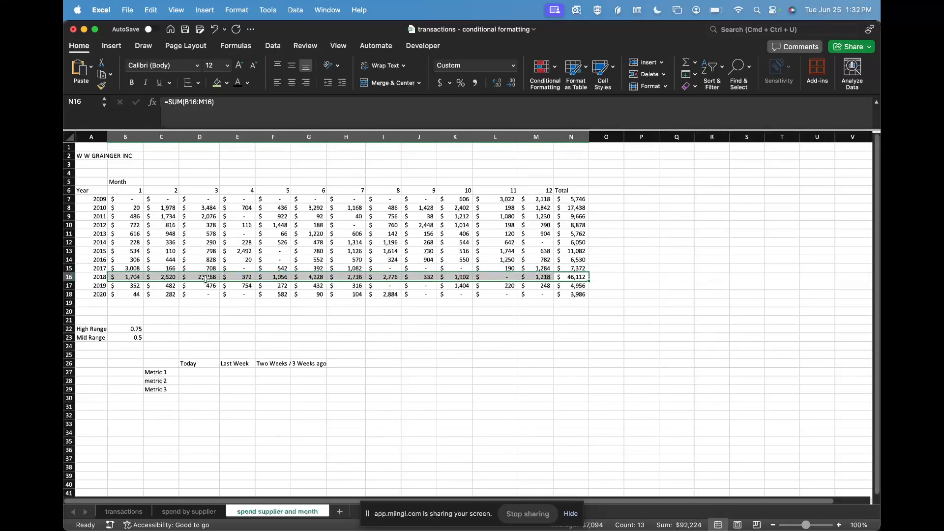
pyautogui.press('super+shift+Left')
pyautogui.press('super+shift+Right')
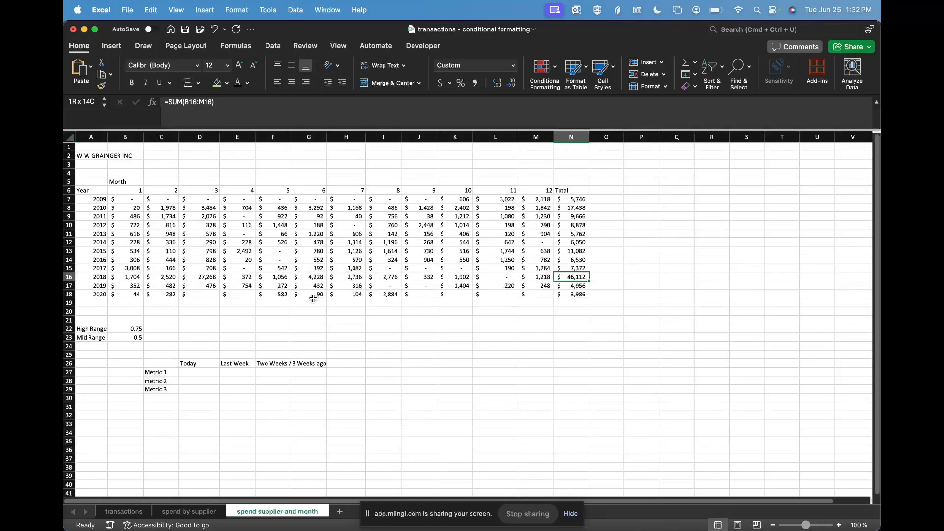
pyautogui.press('super+shift+Left')
pyautogui.hotkey('shift', 'Right')
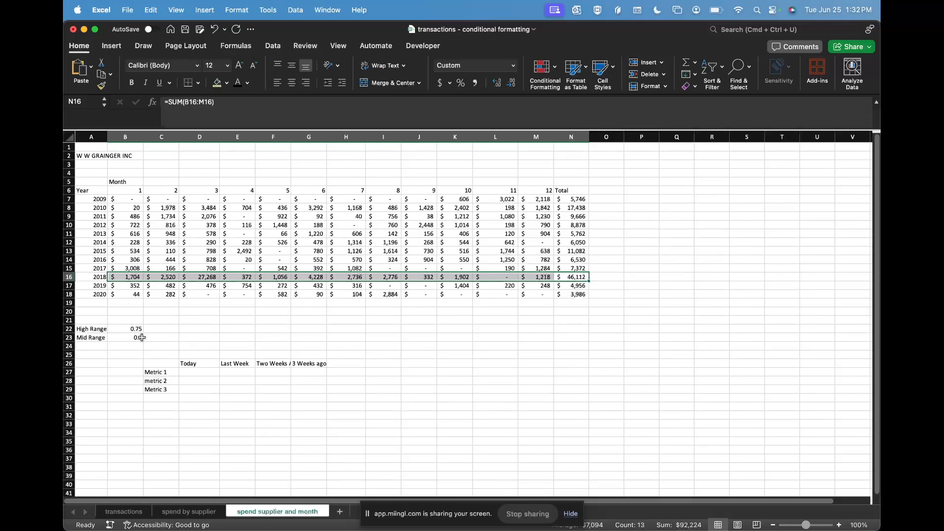
pyautogui.click(114, 277)
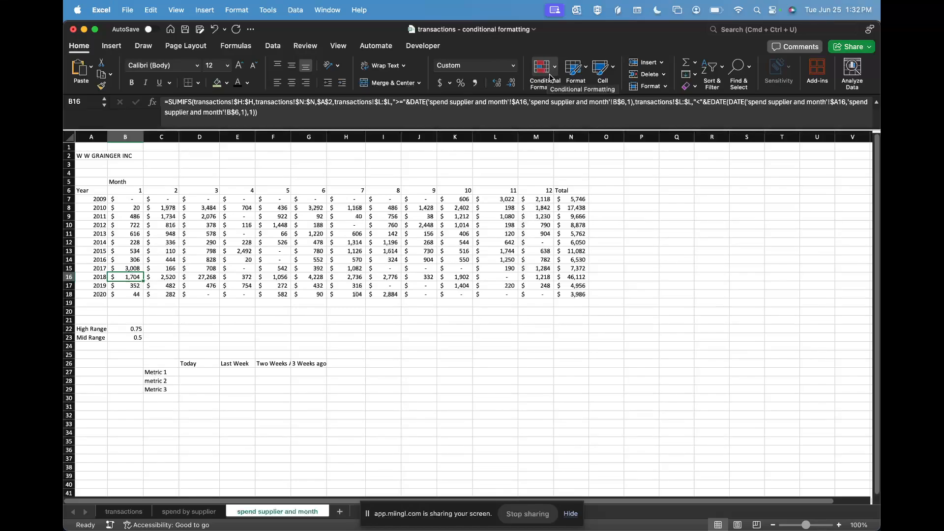
# - Select B7:M18 and look through the Classic and Data Bar options for a new formatting rule without creating one
pyautogui.moveTo(123, 199); pyautogui.dragTo(528, 297)
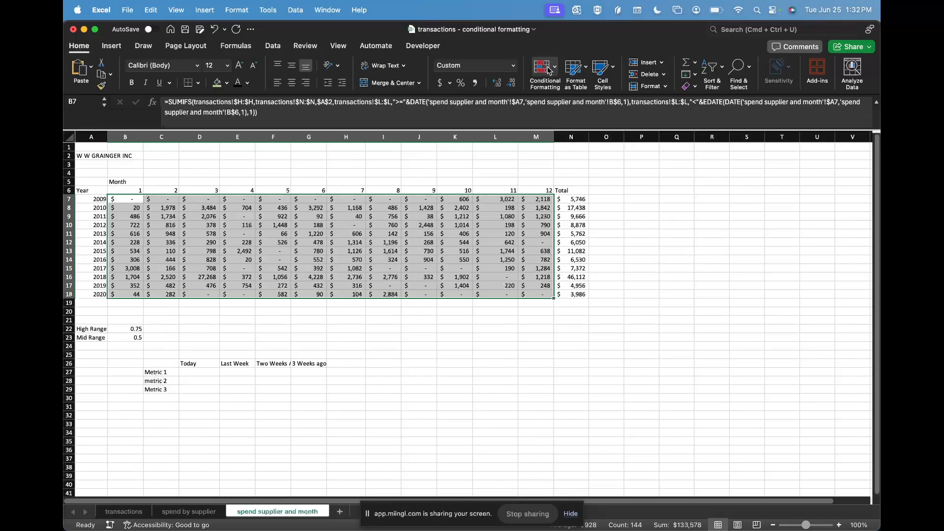
pyautogui.click(549, 70)
pyautogui.click(601, 164)
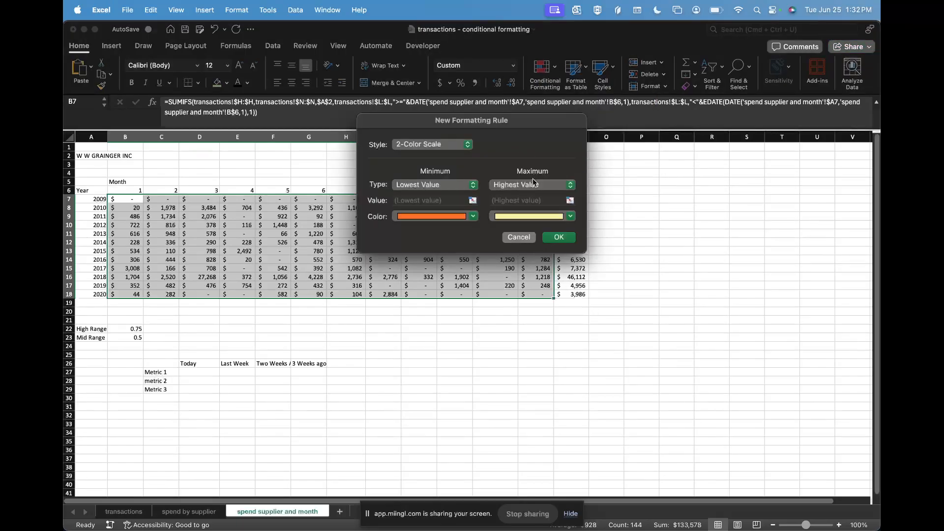
pyautogui.click(520, 238)
pyautogui.click(543, 66)
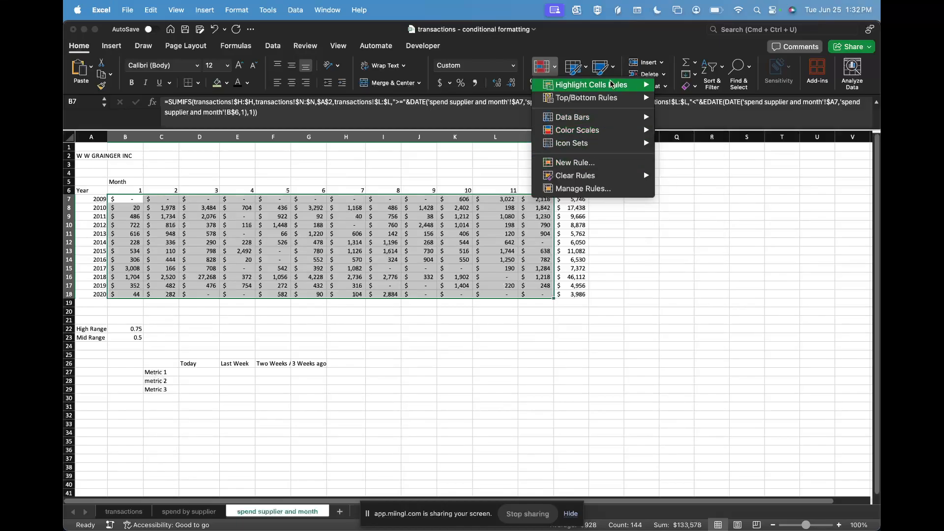
pyautogui.moveTo(612, 100)
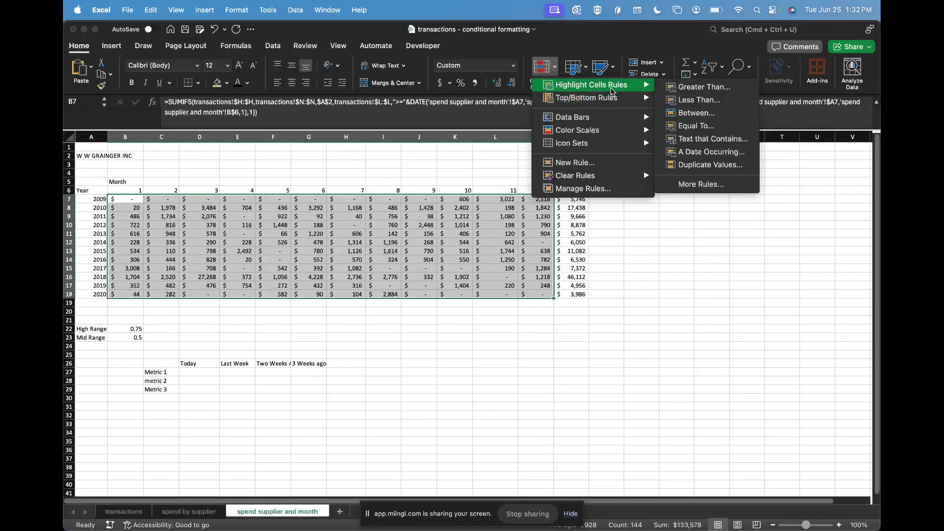
pyautogui.moveTo(619, 121)
pyautogui.click(630, 163)
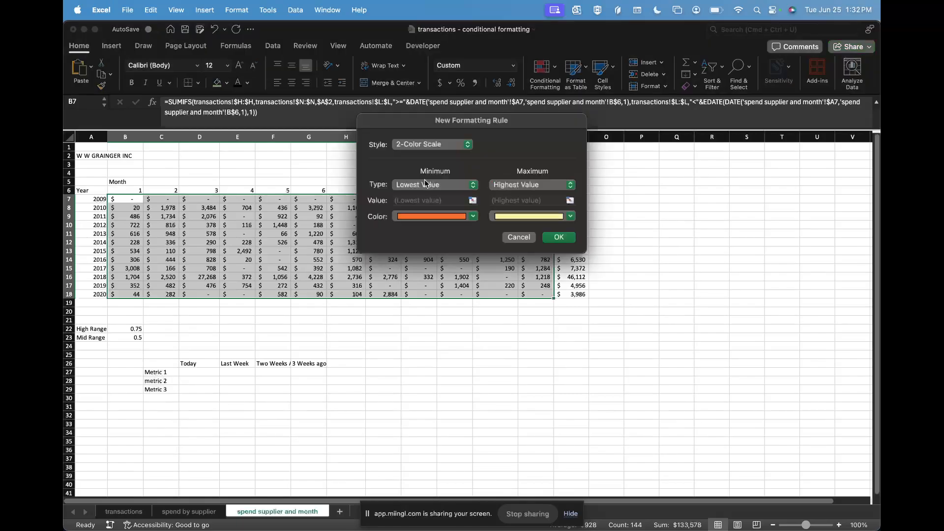
pyautogui.click(421, 145)
pyautogui.click(418, 193)
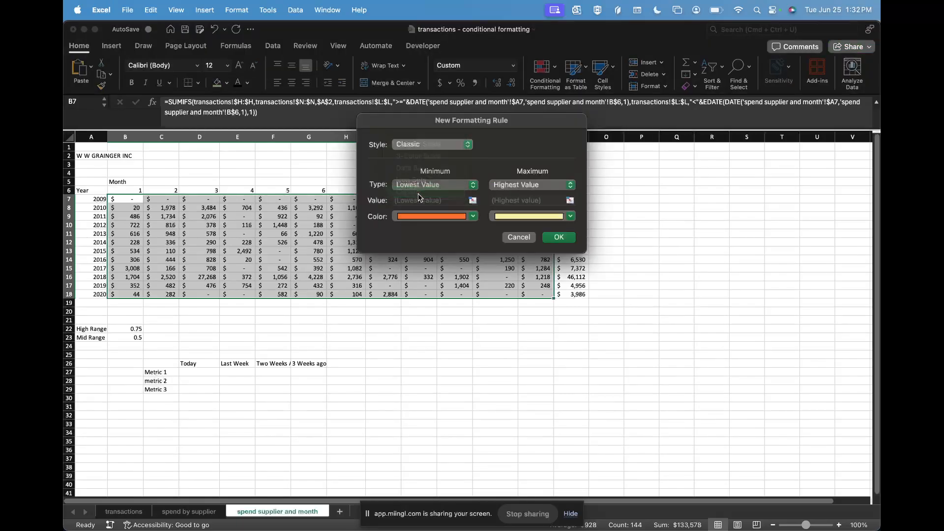
pyautogui.click(425, 145)
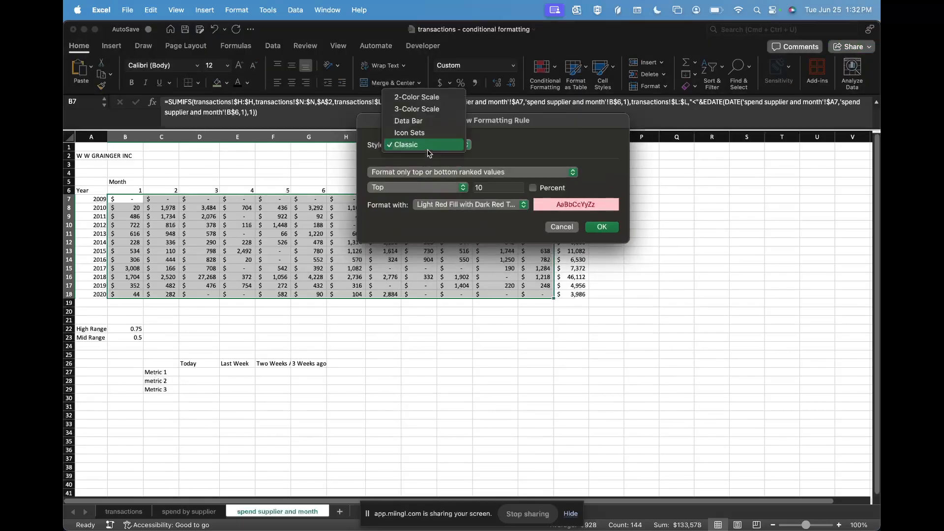
pyautogui.click(408, 121)
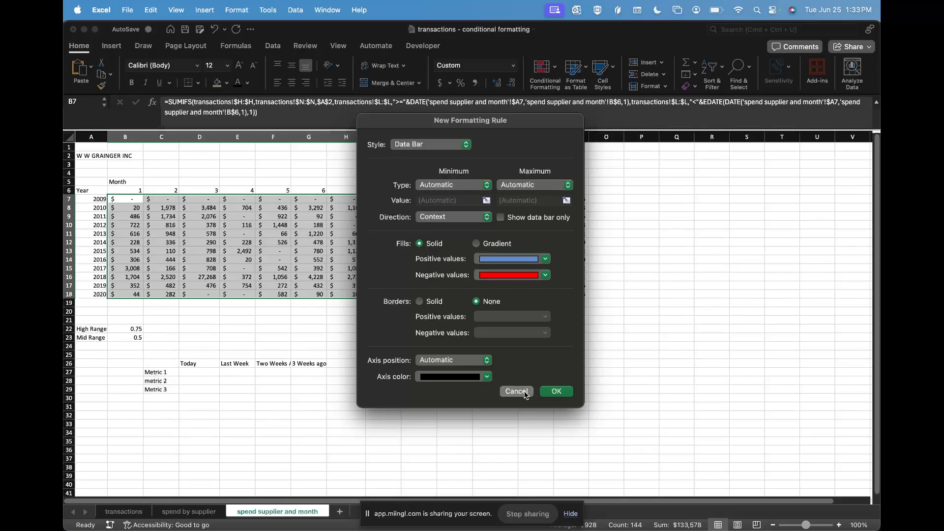
pyautogui.click(516, 391)
pyautogui.click(543, 69)
pyautogui.moveTo(569, 90)
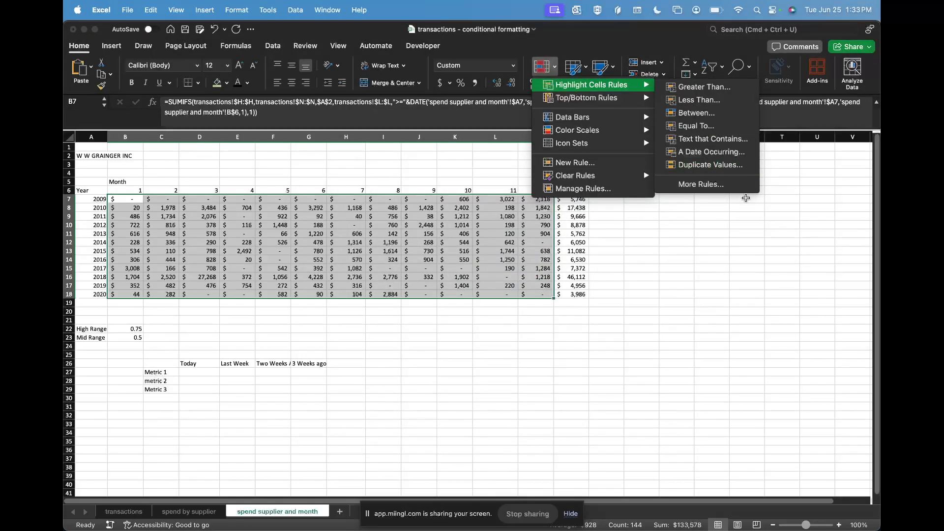
pyautogui.click(740, 184)
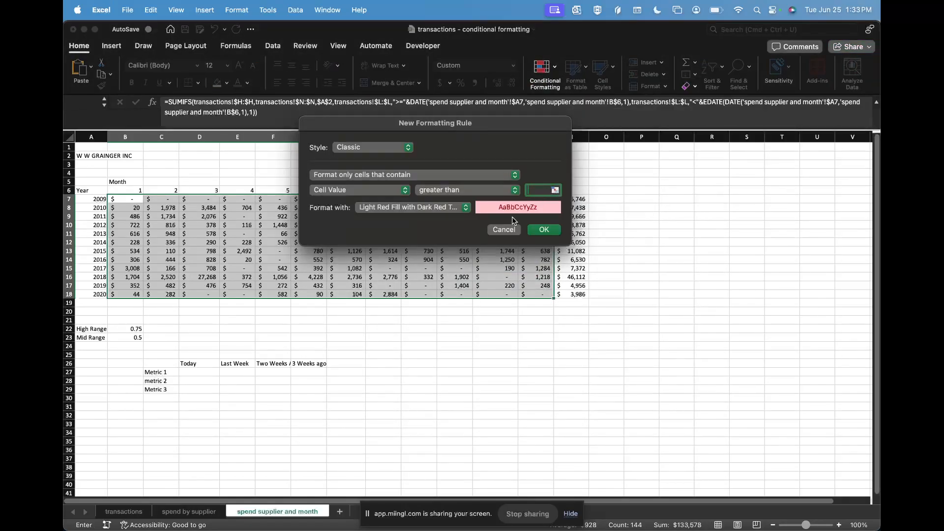
pyautogui.click(504, 229)
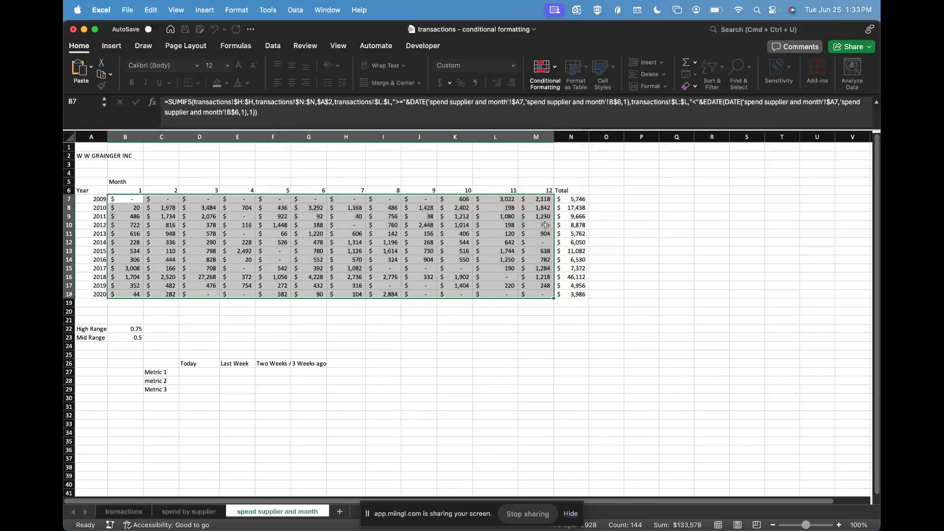
# - Start a new Classic formatting rule for B7:M18 that uses a formula to determine which cells to format
pyautogui.click(556, 74)
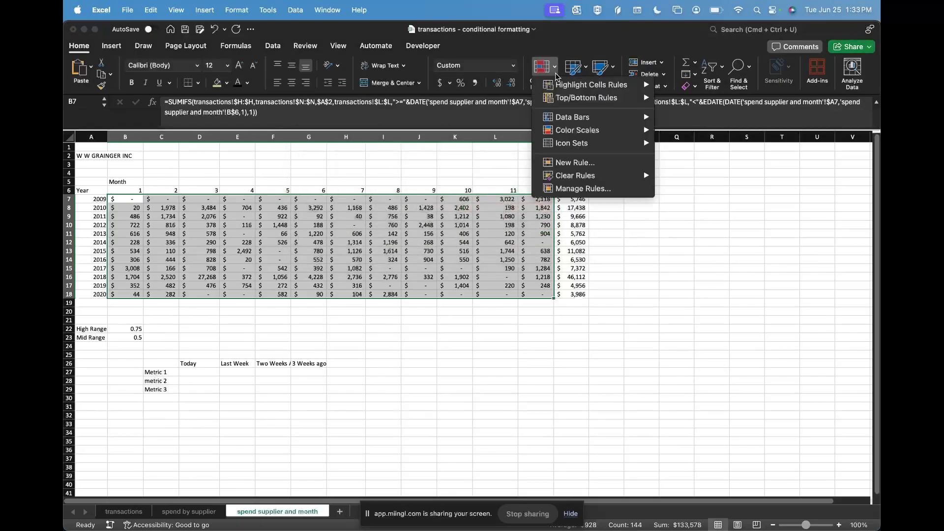
pyautogui.click(588, 190)
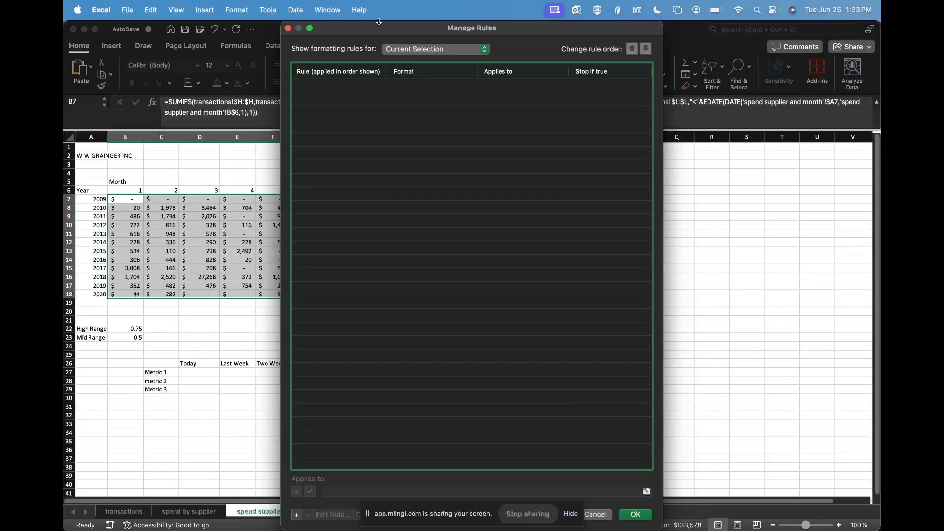
pyautogui.moveTo(378, 22); pyautogui.dragTo(380, 98)
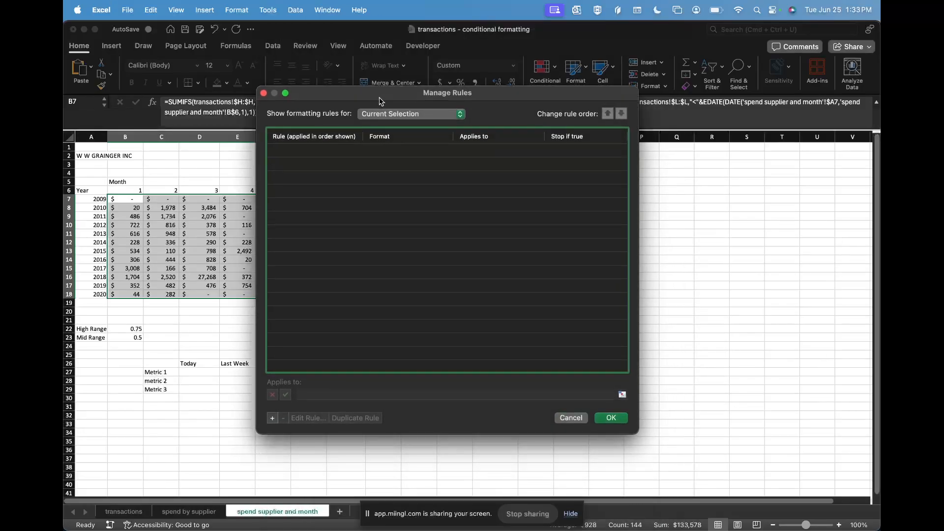
pyautogui.click(272, 419)
pyautogui.click(413, 147)
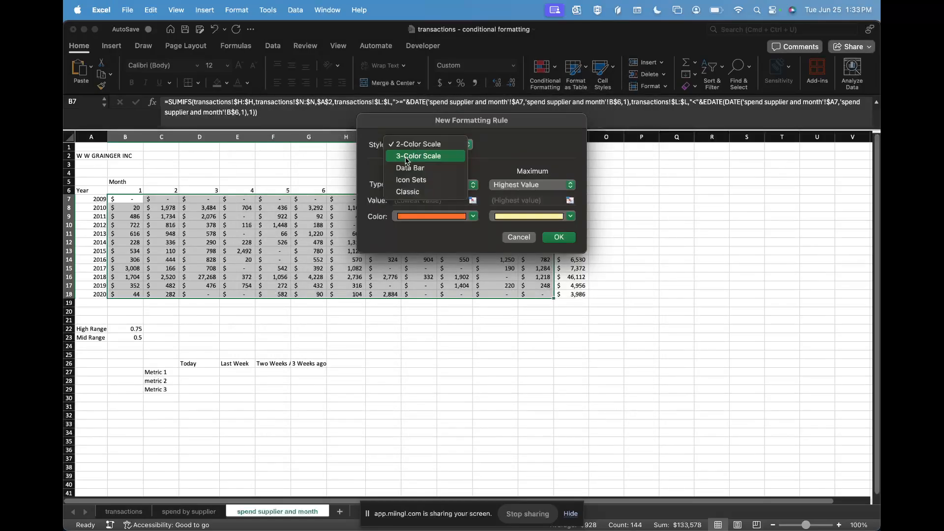
pyautogui.click(410, 168)
pyautogui.click(420, 145)
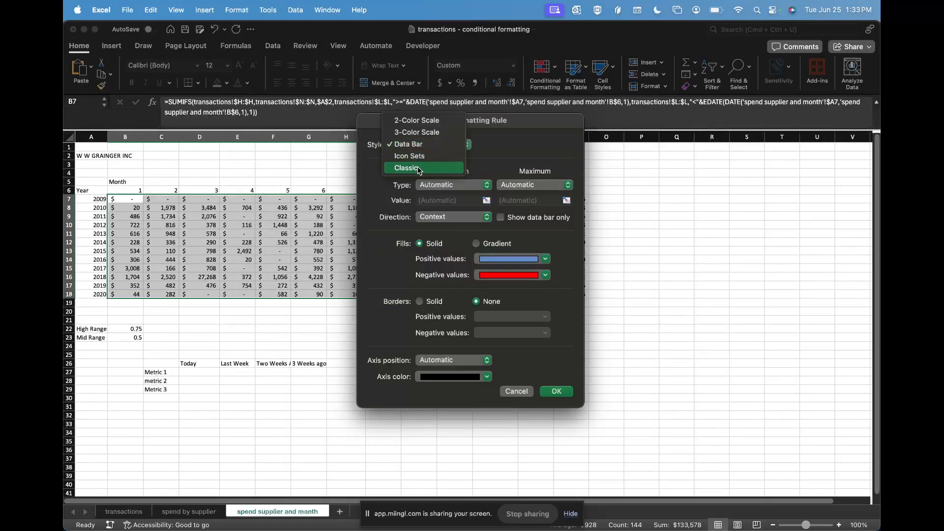
pyautogui.click(420, 168)
pyautogui.click(411, 175)
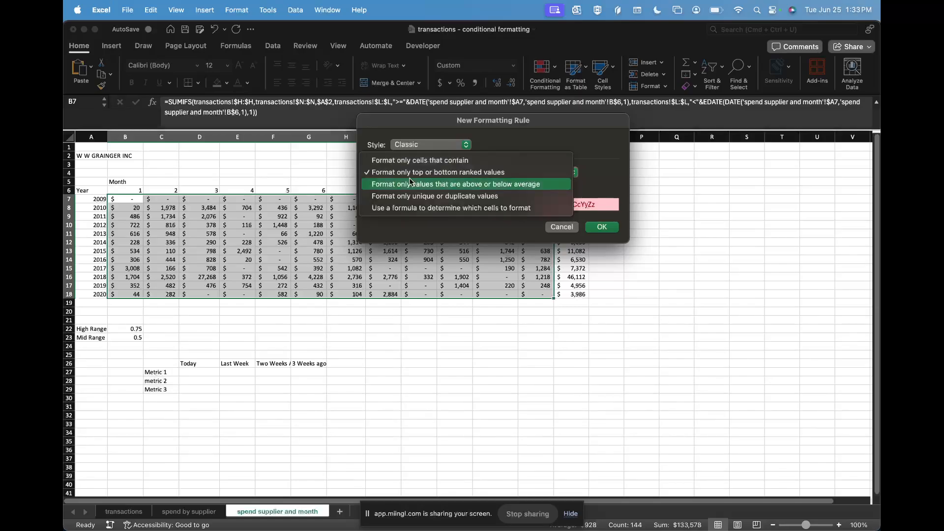
pyautogui.click(467, 134)
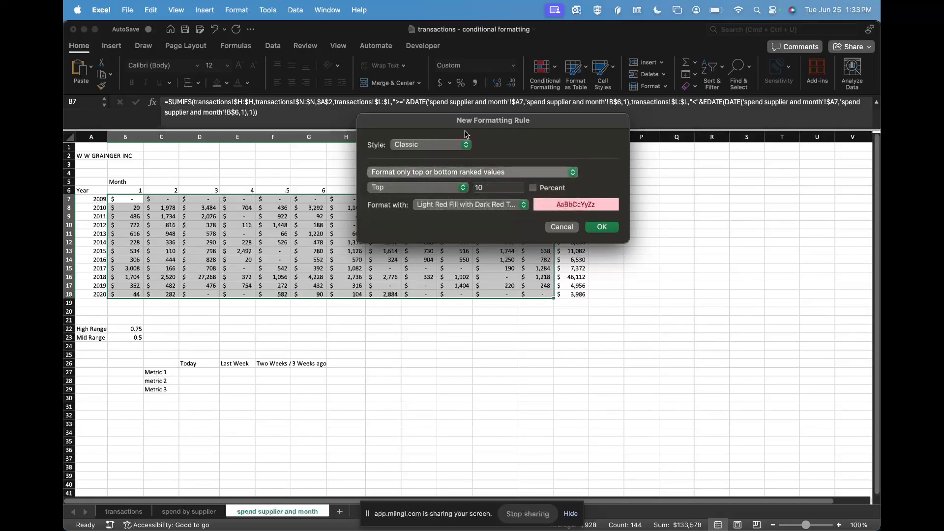
pyautogui.click(432, 146)
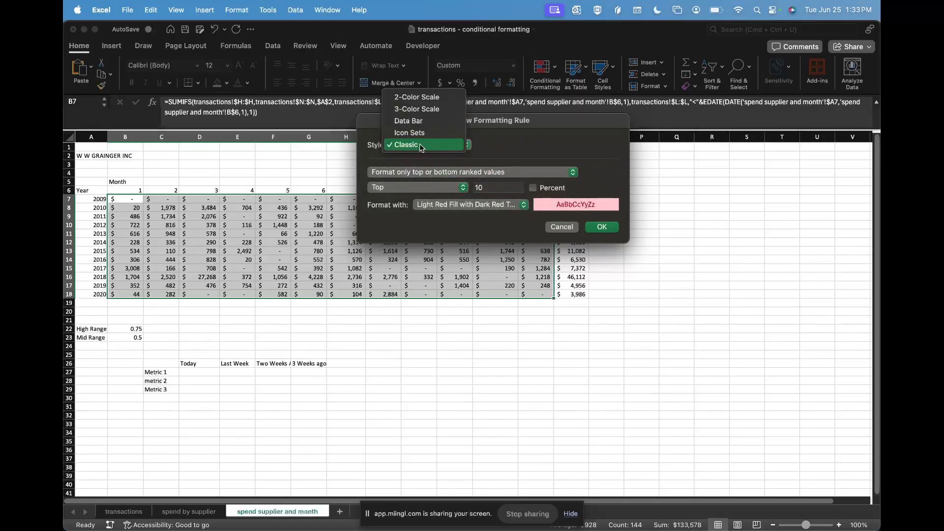
pyautogui.click(421, 147)
pyautogui.click(399, 175)
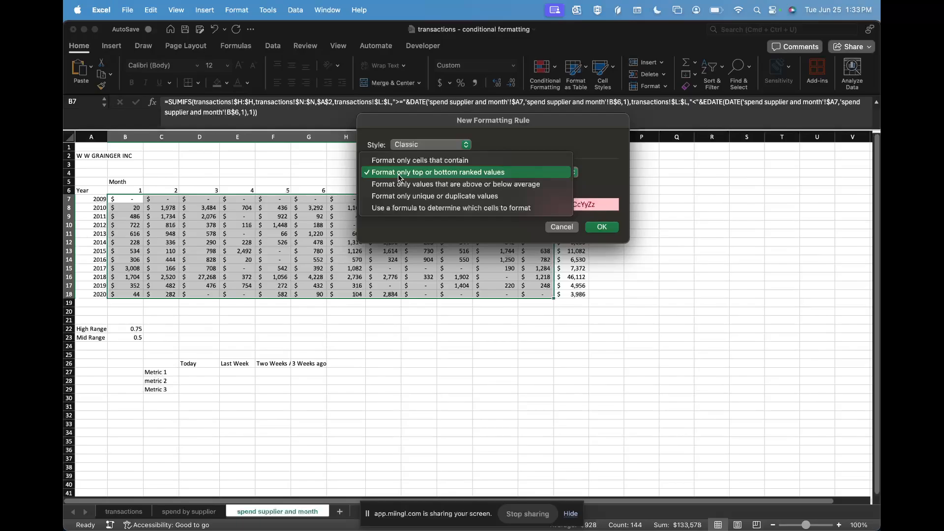
pyautogui.click(421, 209)
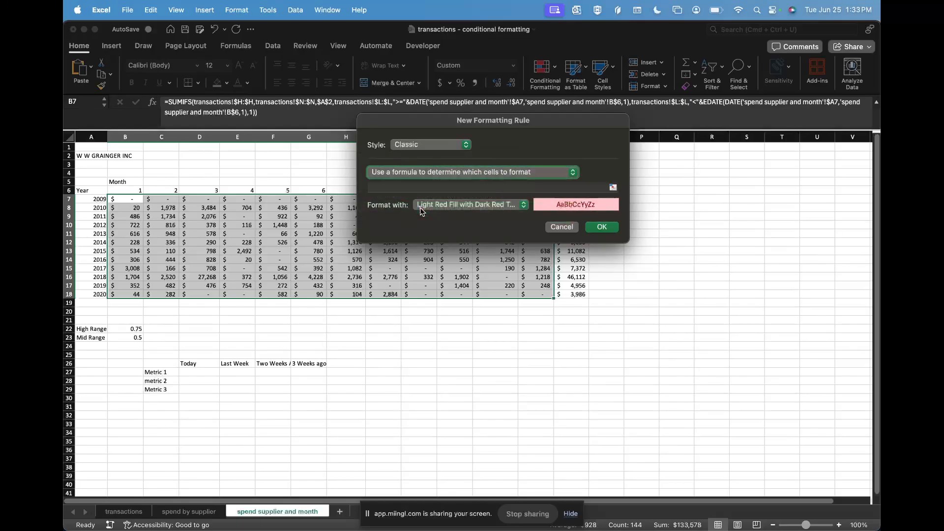
# - Set the new rule's formula to =B7>0 and apply the rule to B7:M18
pyautogui.click(579, 187)
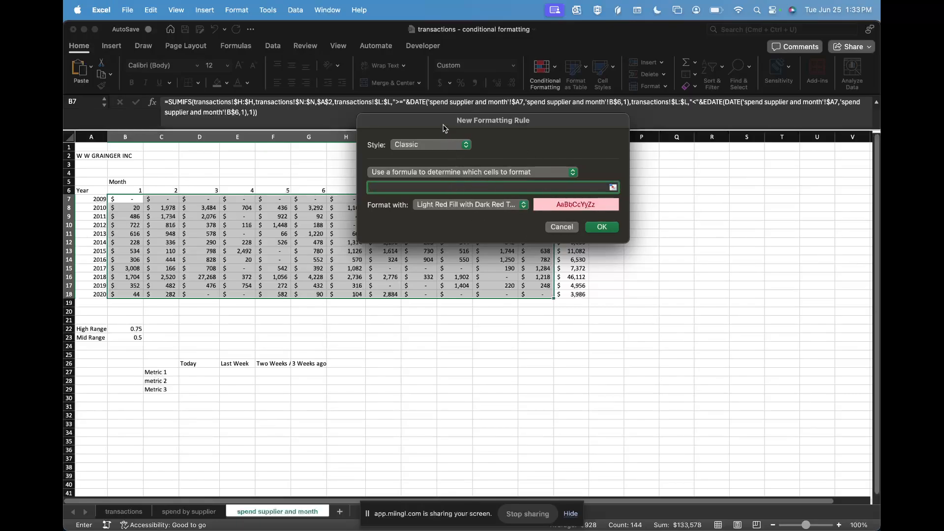
pyautogui.moveTo(443, 126); pyautogui.dragTo(547, 54)
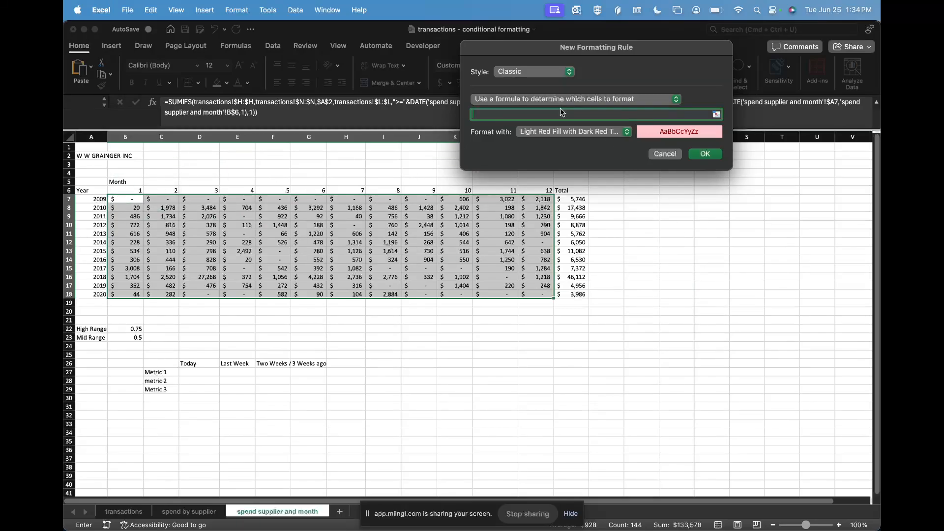
pyautogui.write('=')
pyautogui.click(705, 154)
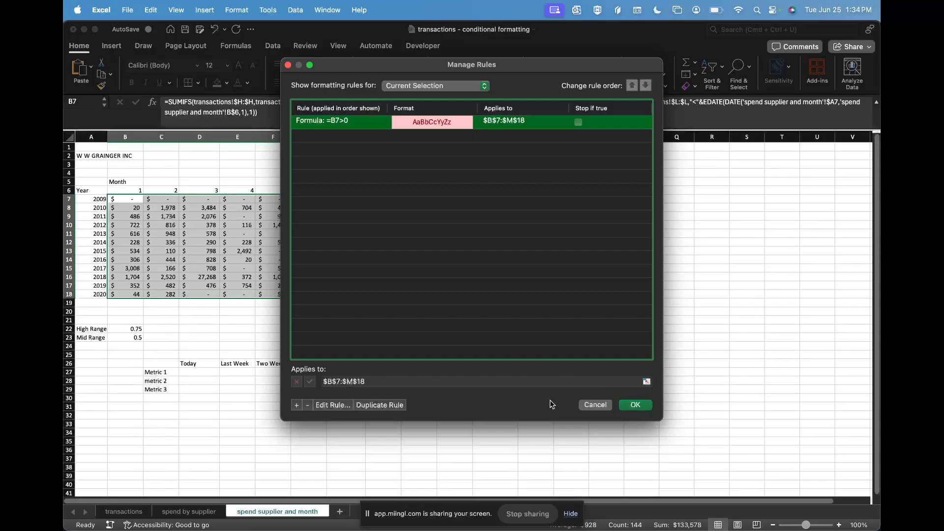
pyautogui.click(635, 404)
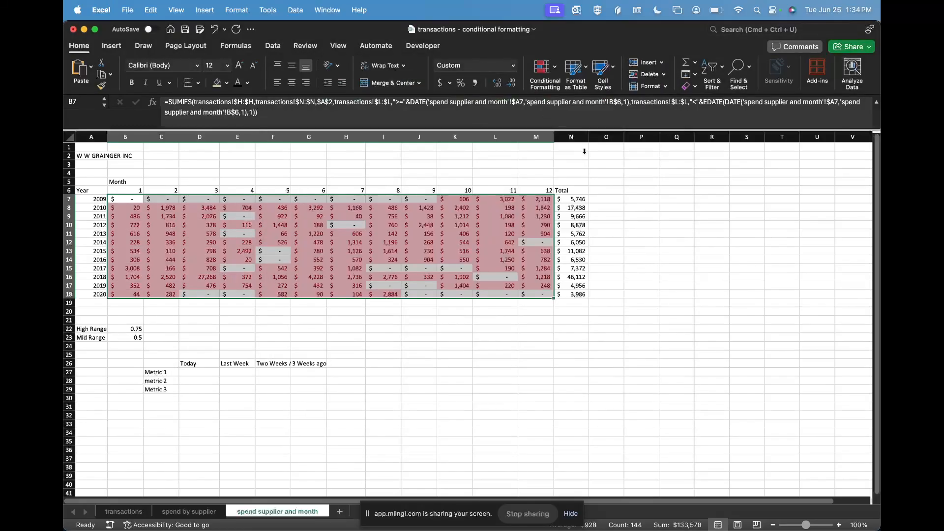
# - Edit the conditional formatting rule from cell B7 so its formula reads =B8>0, and apply it
pyautogui.click(417, 217)
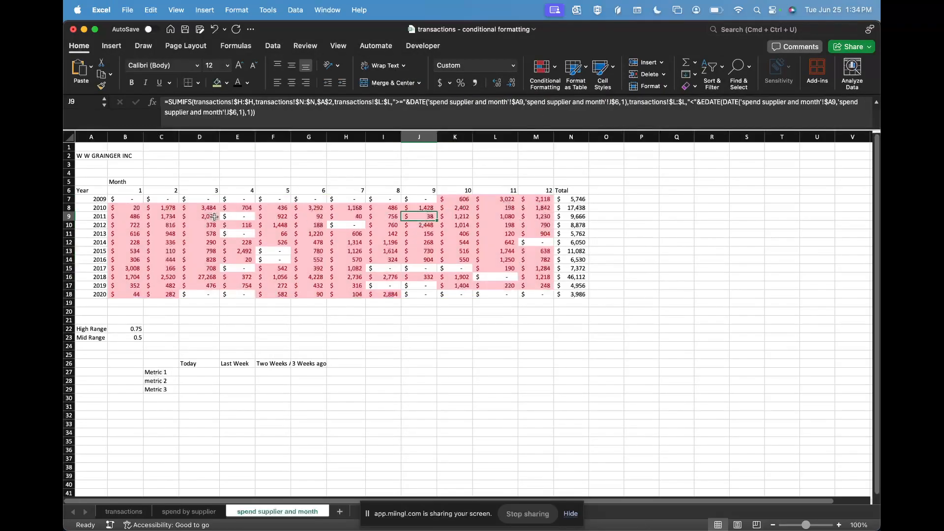
pyautogui.click(137, 200)
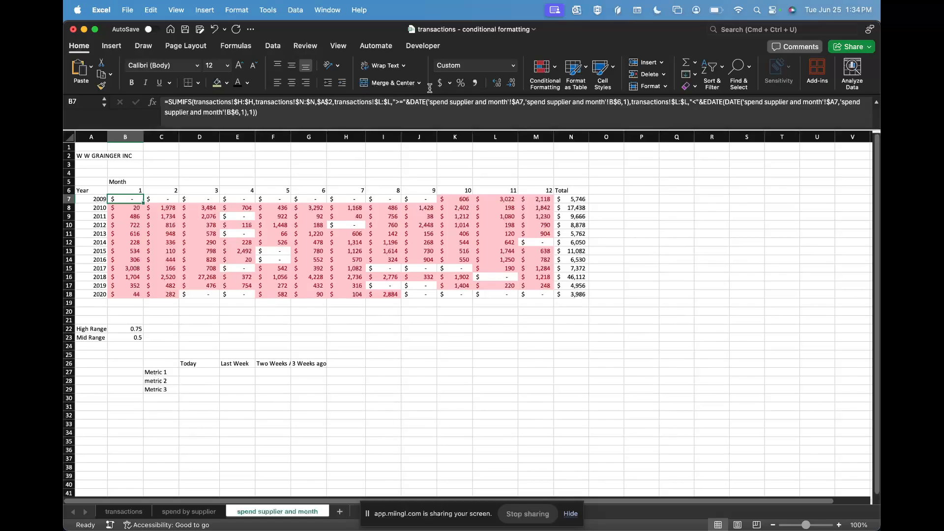
pyautogui.click(546, 71)
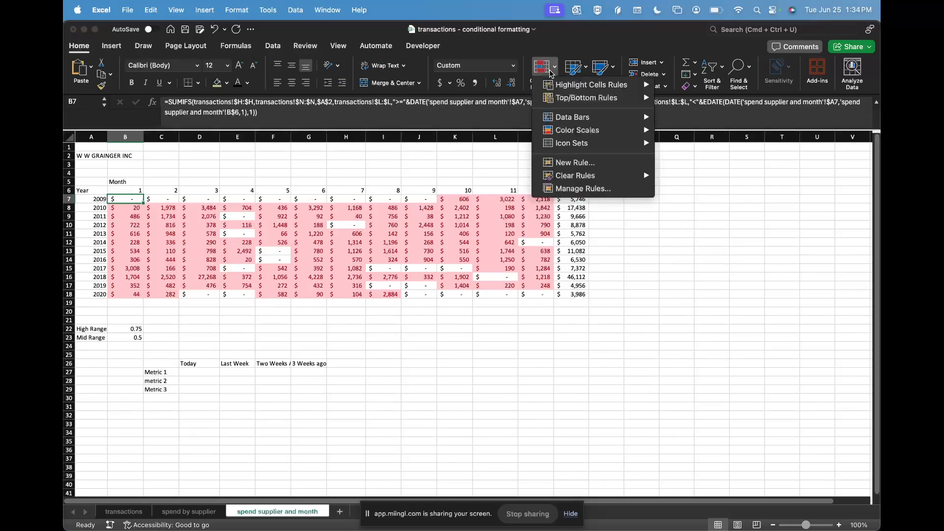
pyautogui.click(583, 189)
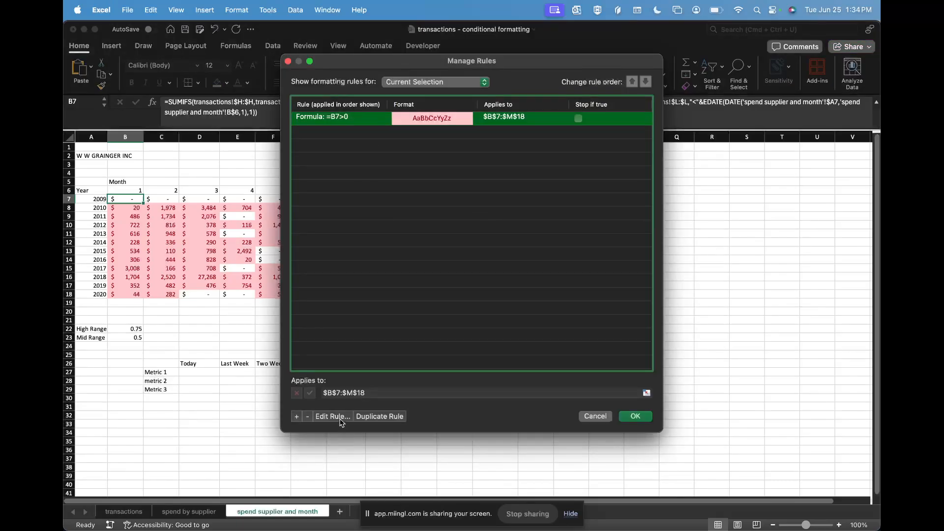
pyautogui.click(339, 419)
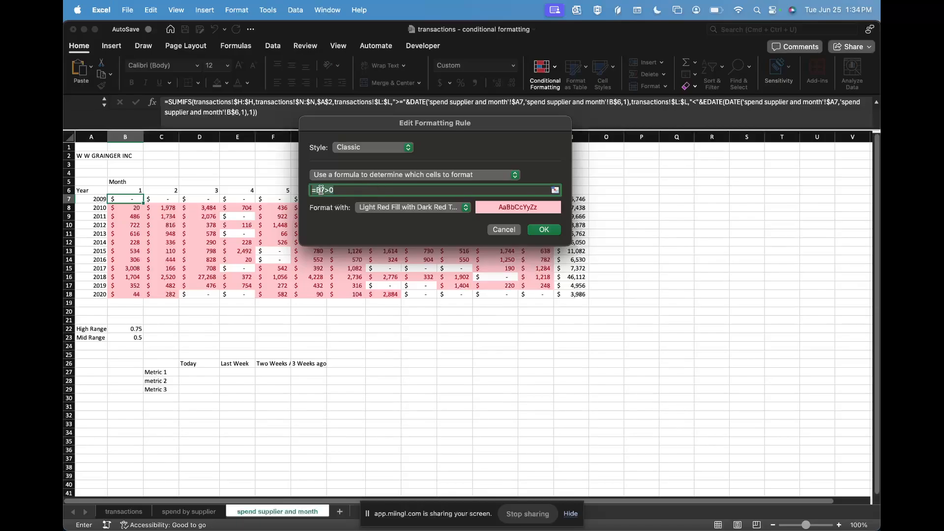
pyautogui.click(323, 190)
pyautogui.press('BackSpace')
pyautogui.write('8')
pyautogui.click(549, 233)
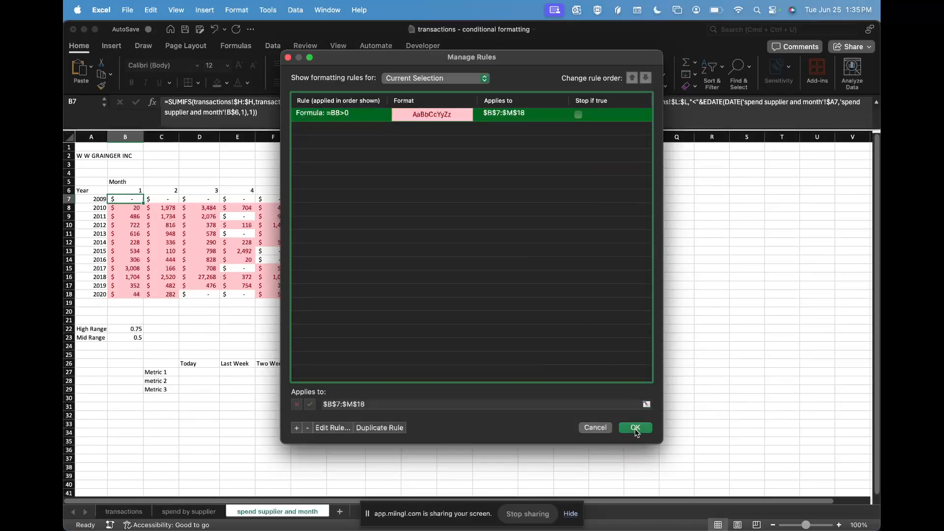
pyautogui.click(635, 429)
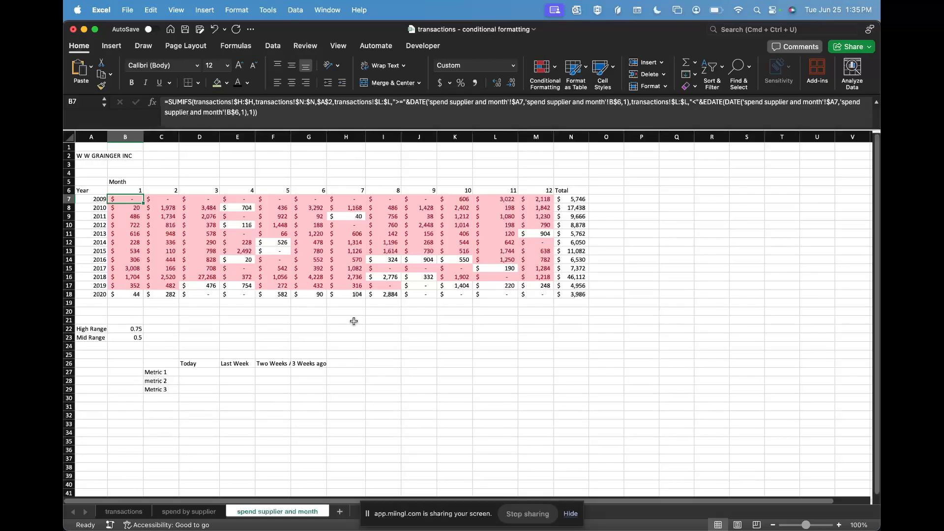
# - Examine the highlighting of D18:E18, the cells up column E, and B7:B8 against the value below each cell
pyautogui.click(241, 294)
pyautogui.click(209, 294)
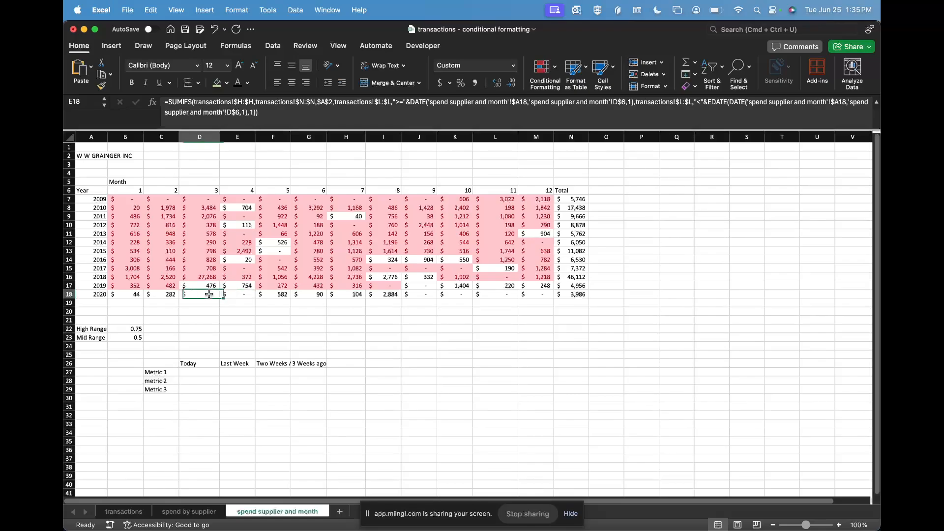
pyautogui.press('Up')
pyautogui.press('Right')
pyautogui.press('Up')
pyautogui.press('Up')
pyautogui.press('Up')
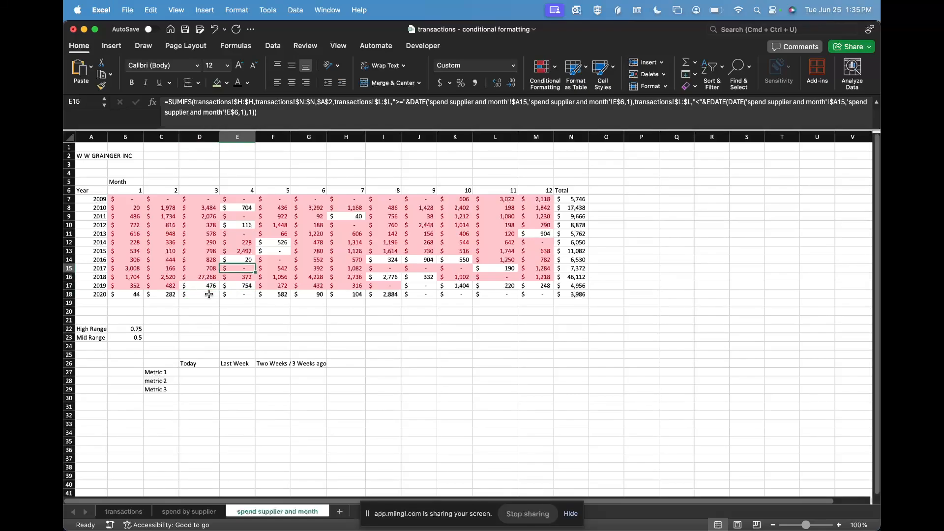
pyautogui.click(121, 197)
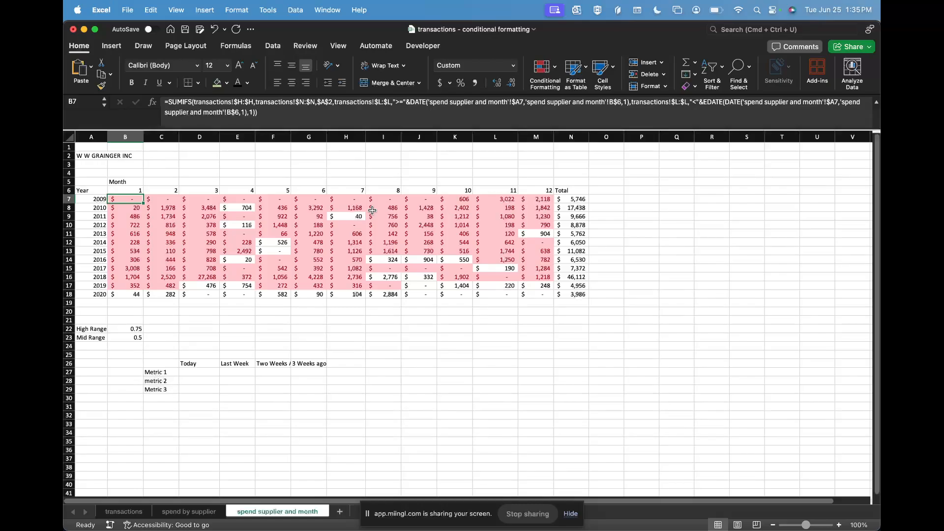
pyautogui.press('Down')
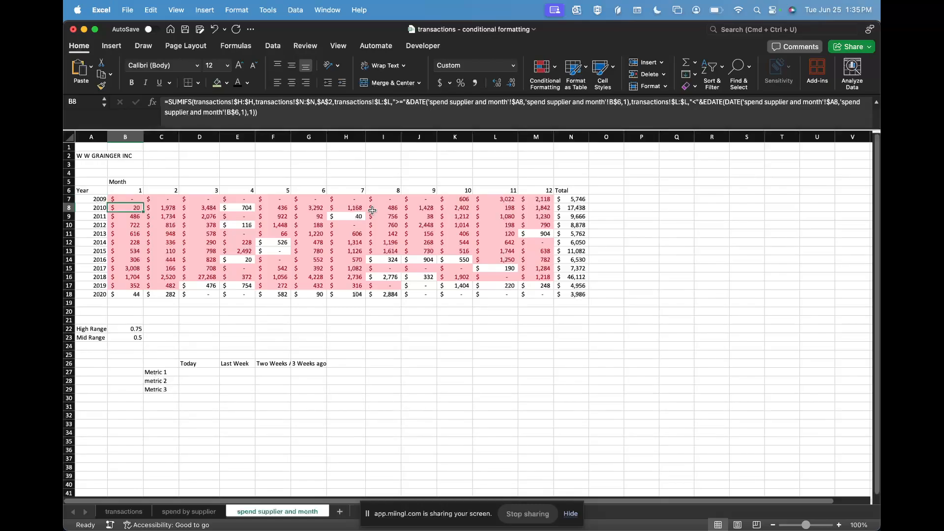
pyautogui.press('Up')
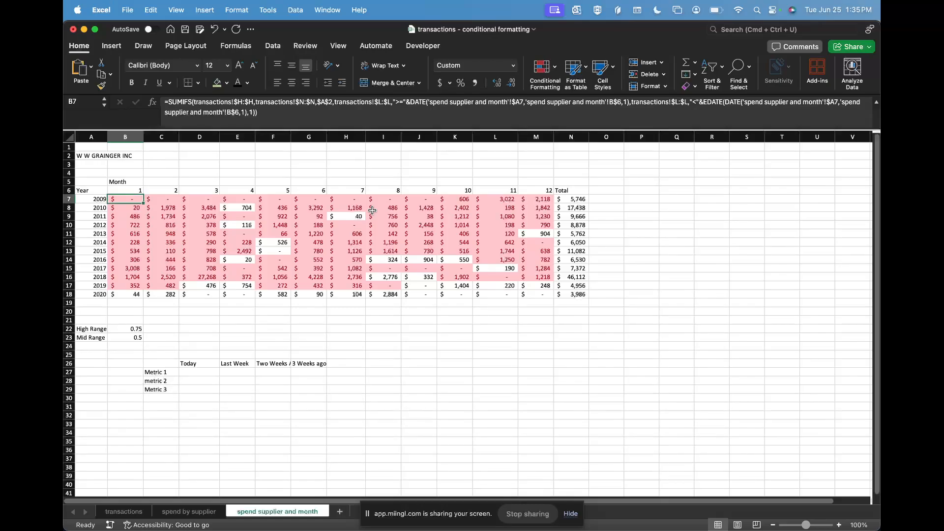
# - Edit the rule on B7:M18 so its formula reads =C7>0, and apply it
pyautogui.click(550, 69)
pyautogui.click(570, 189)
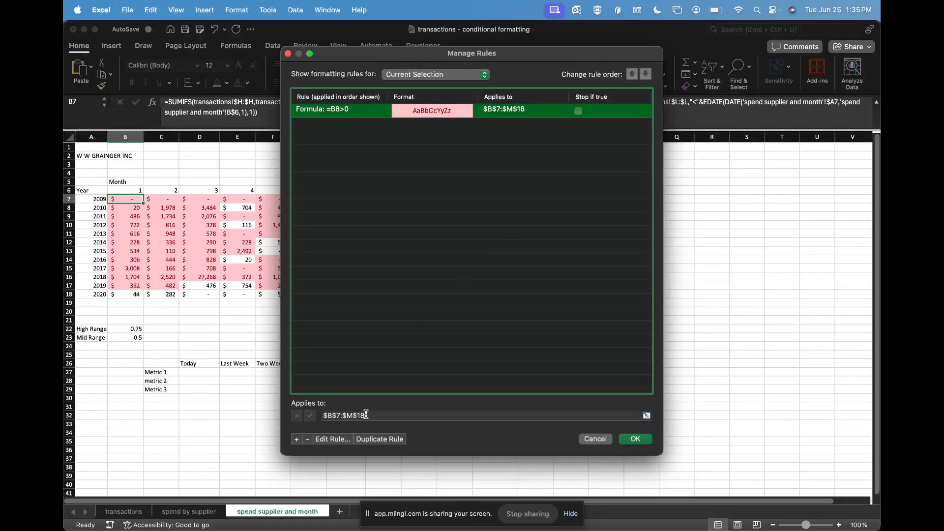
pyautogui.click(366, 416)
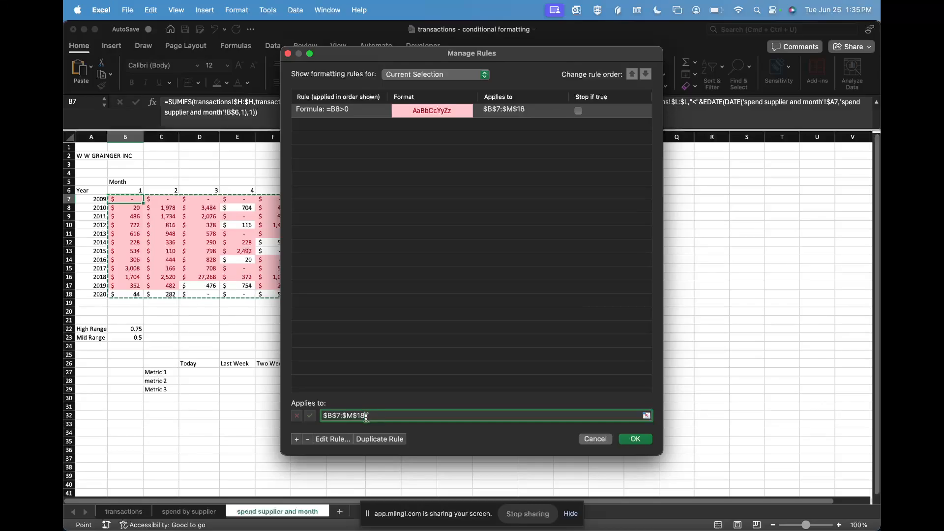
pyautogui.click(333, 109)
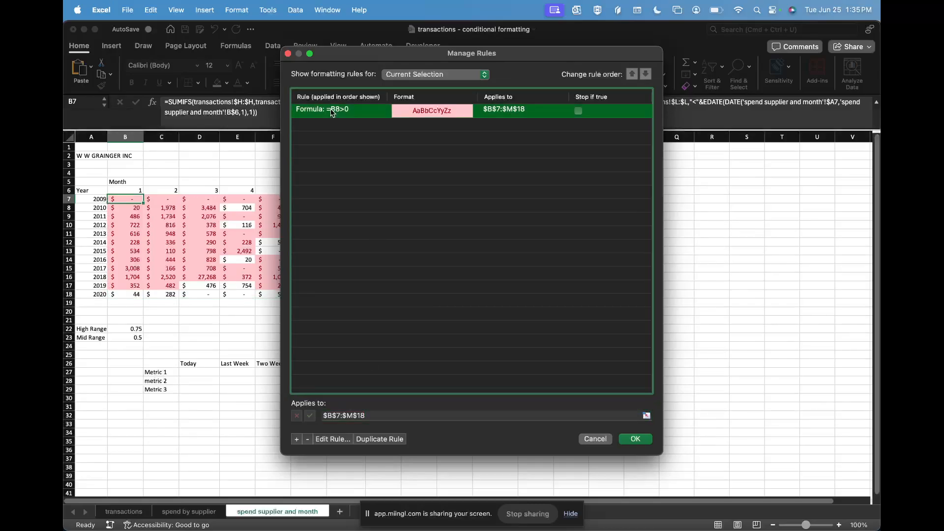
pyautogui.click(328, 439)
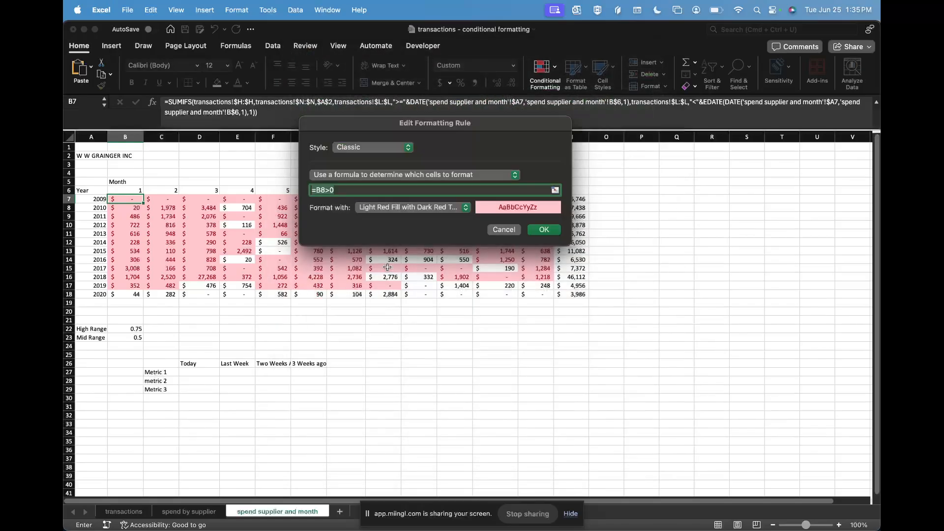
pyautogui.click(324, 190)
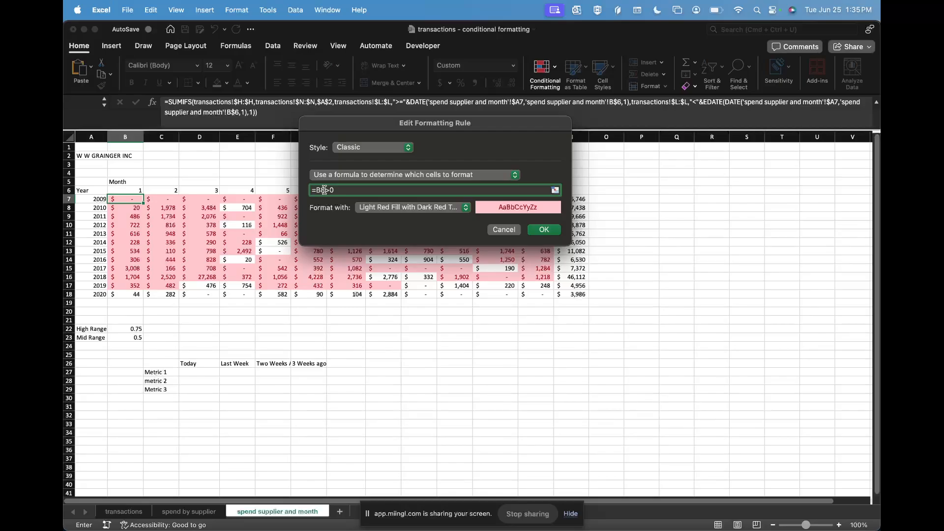
pyautogui.press('BackSpace')
pyautogui.press('BackSpace')
pyautogui.write('C7')
pyautogui.click(543, 231)
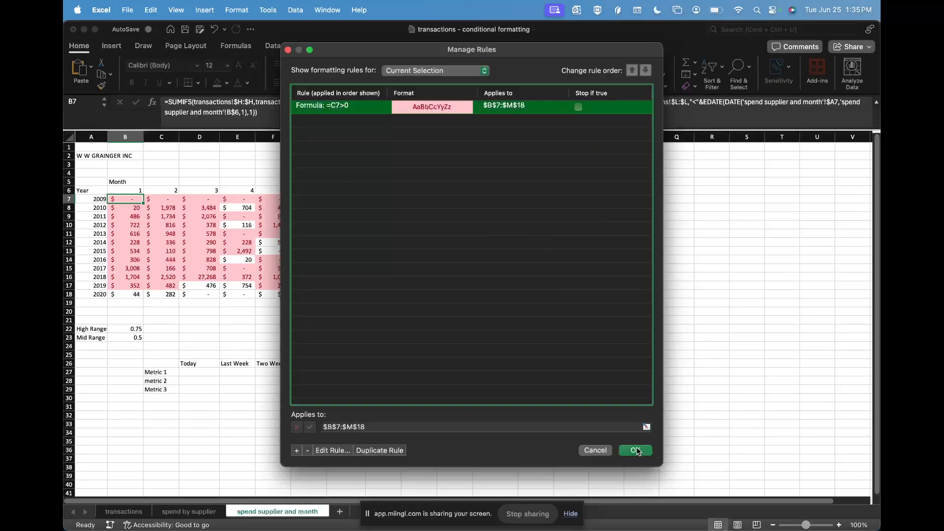
pyautogui.click(636, 450)
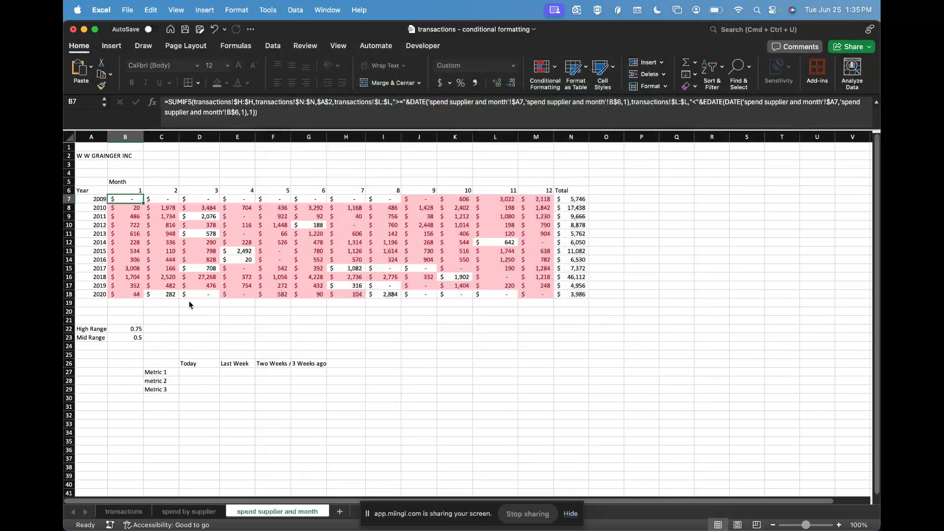
# - Check the highlighting of cells D18 and J7 against the values in the next column
pyautogui.click(189, 301)
pyautogui.press('Up')
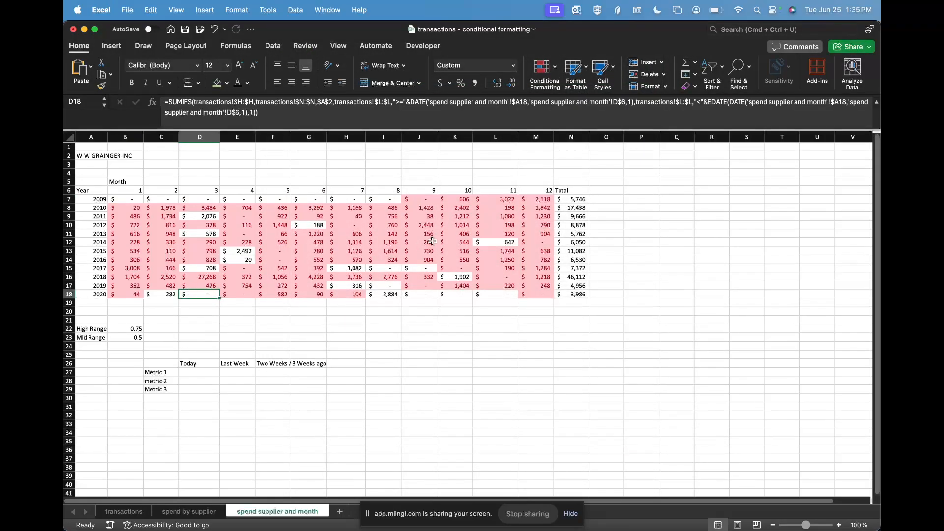
pyautogui.click(429, 201)
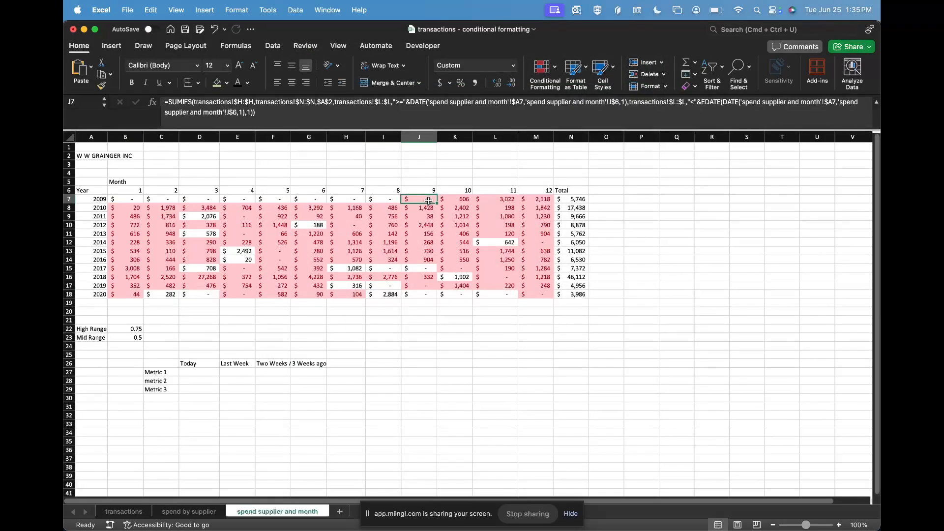
# - Examine the highlighting of J18 and the cells up column K against the values in the next column
pyautogui.click(425, 297)
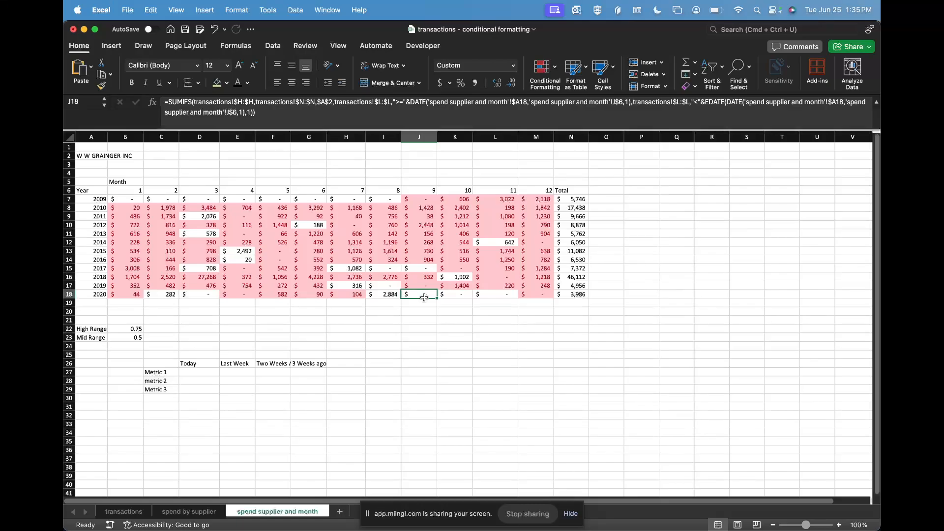
pyautogui.press('Left')
pyautogui.press('Right')
pyautogui.press('Right')
pyautogui.press('Up')
pyautogui.press('Up')
pyautogui.press('Up')
pyautogui.press('Up')
pyautogui.press('Up')
pyautogui.press('Up')
pyautogui.press('Up')
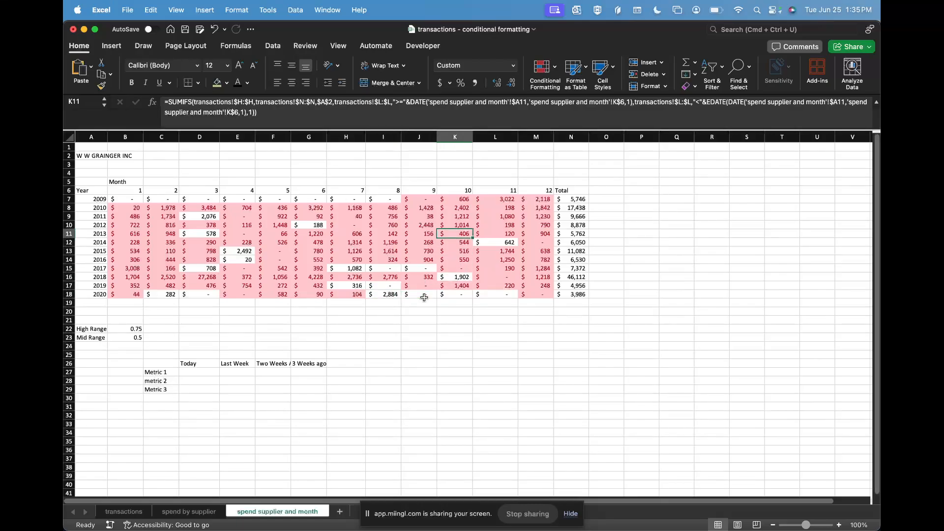
pyautogui.click(498, 226)
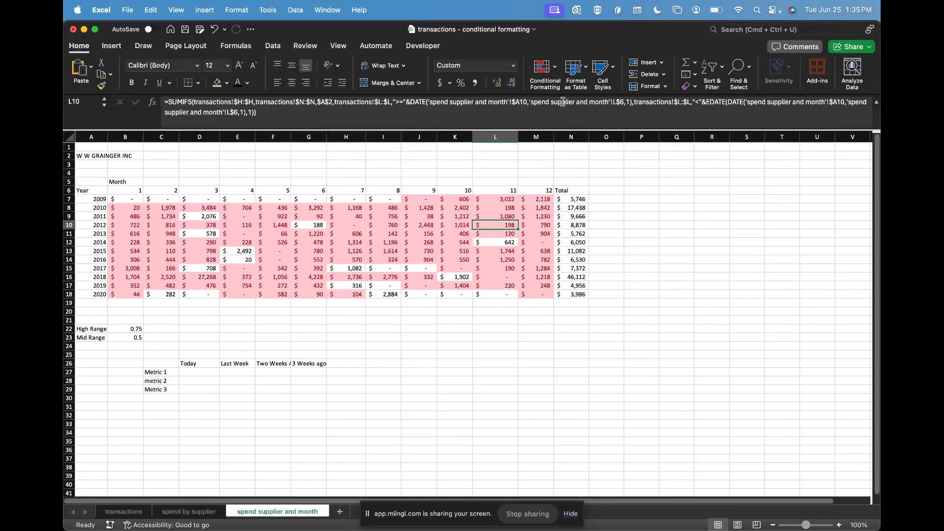
pyautogui.click(545, 74)
pyautogui.click(596, 188)
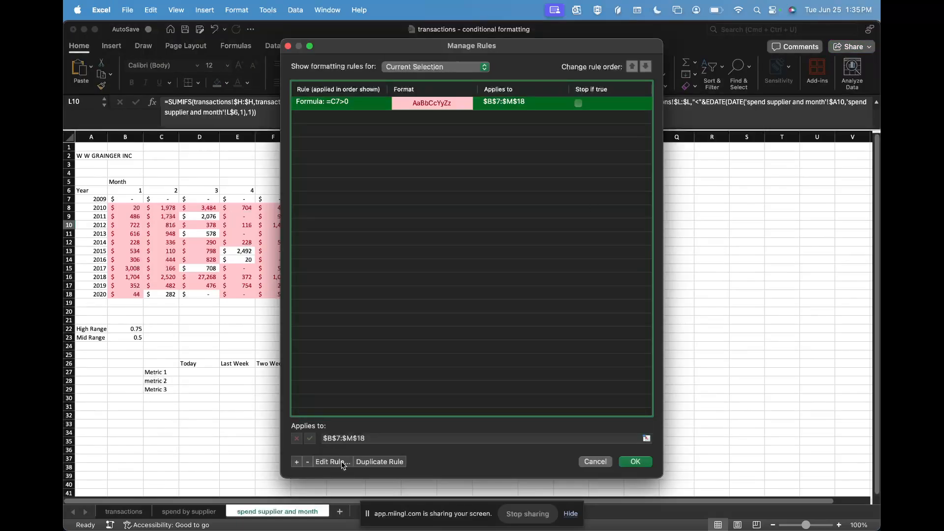
pyautogui.click(597, 461)
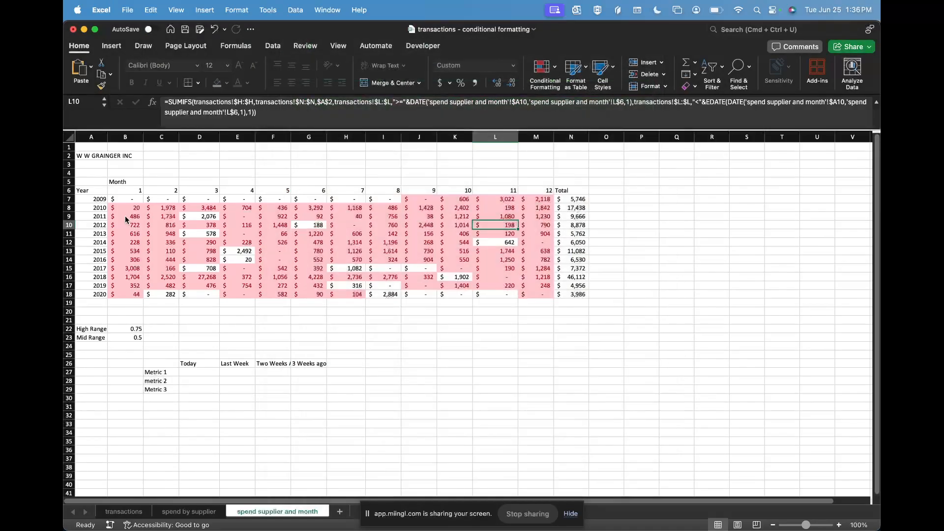
# - Edit the conditional formatting rule on B7:M18 so its formula reads =$B$7>0, and apply it
pyautogui.click(128, 201)
pyautogui.click(543, 69)
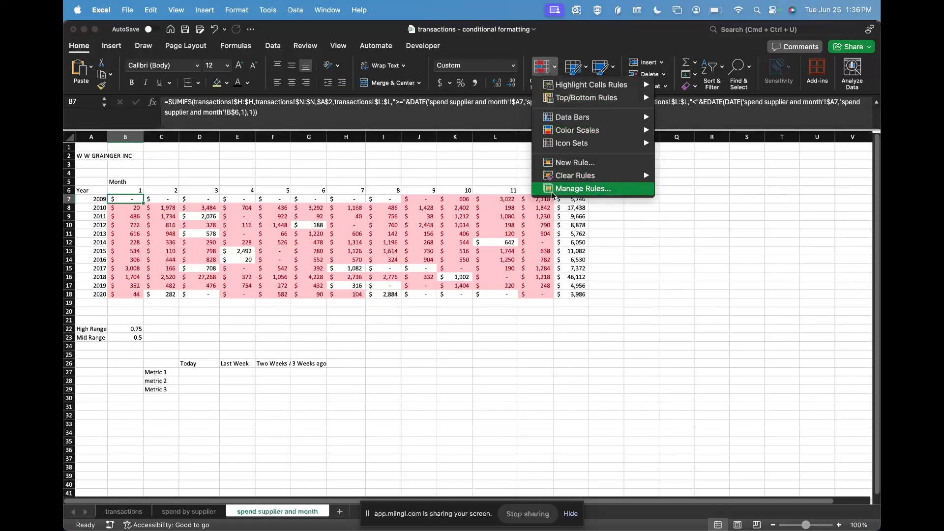
pyautogui.click(583, 188)
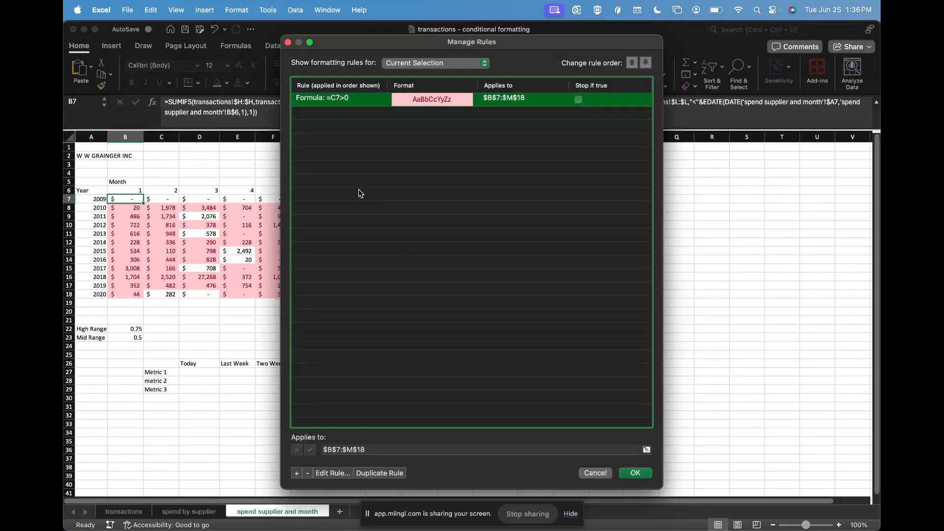
pyautogui.click(333, 474)
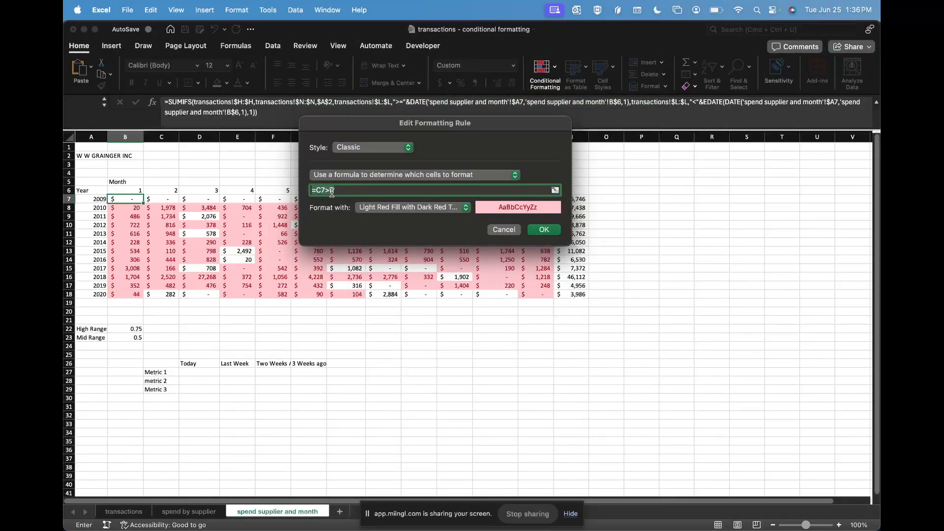
pyautogui.click(321, 192)
pyautogui.write('$')
pyautogui.click(325, 192)
pyautogui.write('$')
pyautogui.click(324, 191)
pyautogui.press('BackSpace')
pyautogui.write('B$')
pyautogui.click(544, 230)
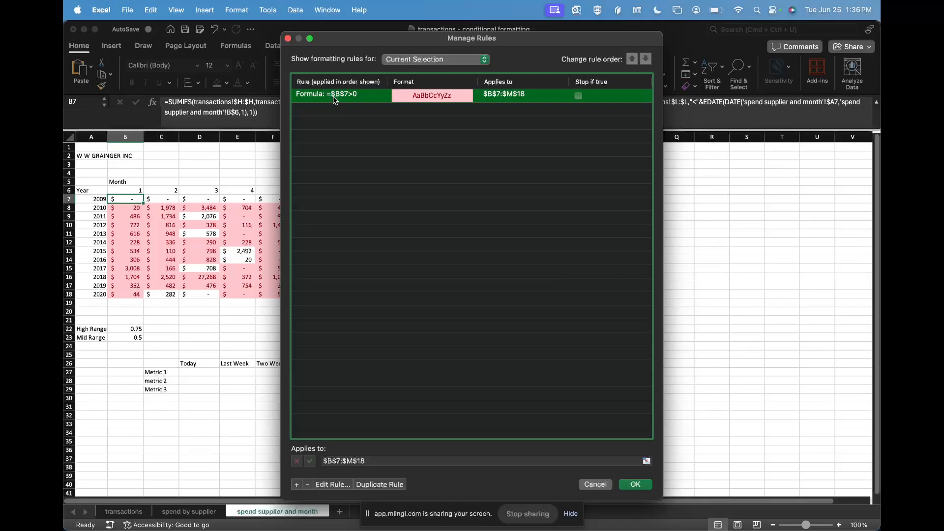
pyautogui.moveTo(346, 38); pyautogui.dragTo(456, 36)
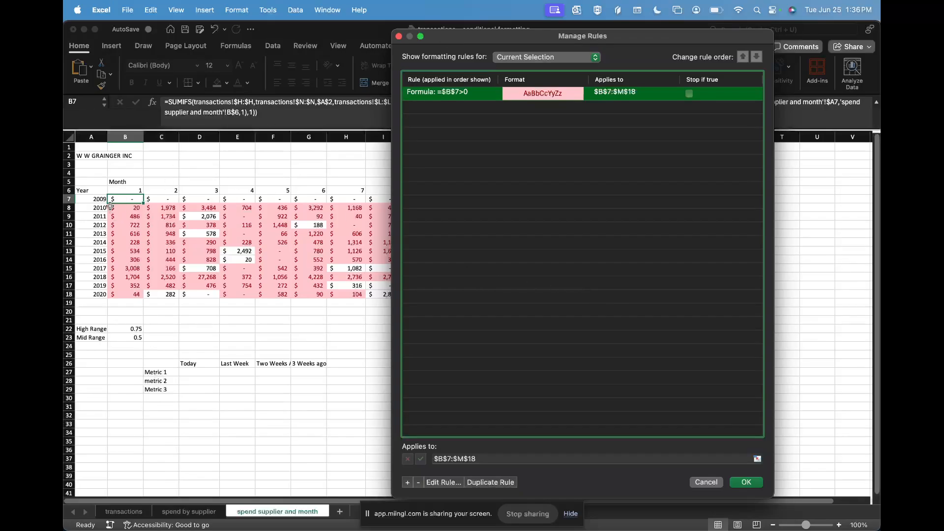
pyautogui.click(746, 482)
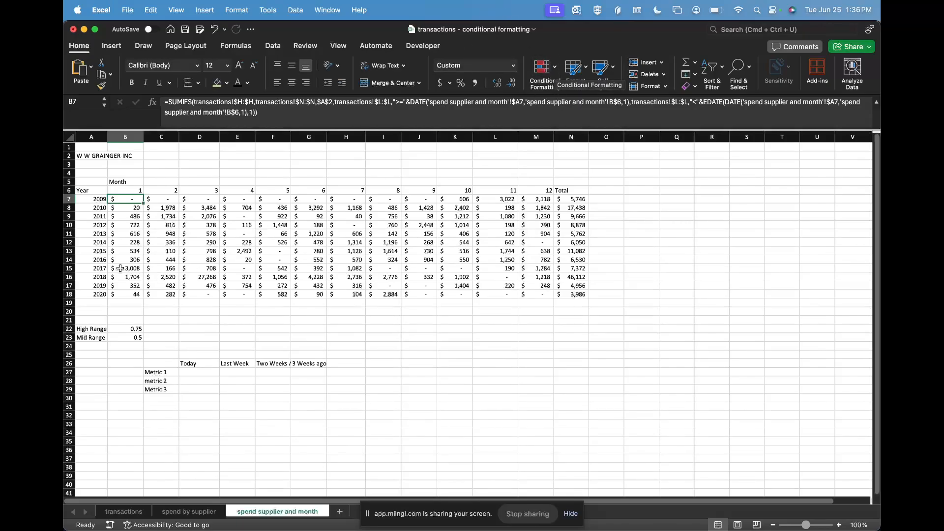
# - Edit the rule on B7:M18 so only the column is locked, with the formula =$B7>0, and apply it
pyautogui.moveTo(126, 207); pyautogui.dragTo(548, 295)
pyautogui.click(134, 199)
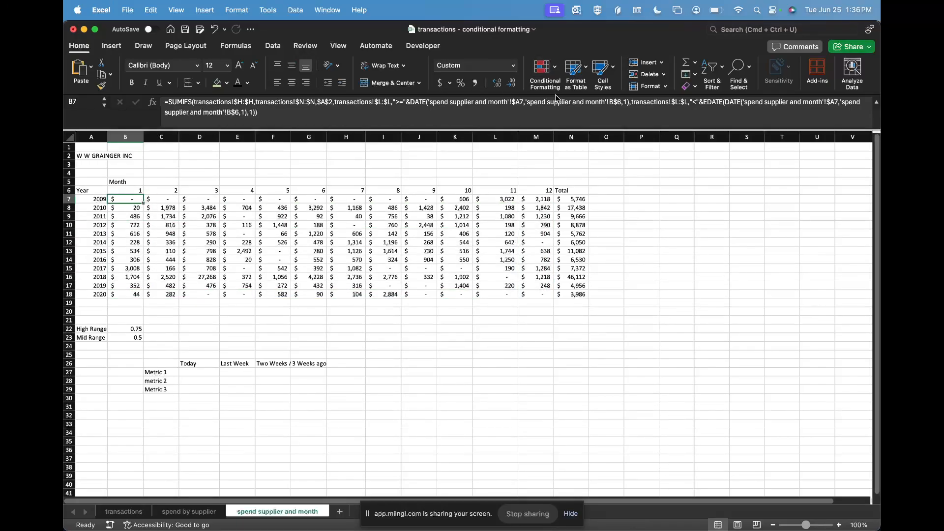
pyautogui.click(543, 71)
pyautogui.click(563, 190)
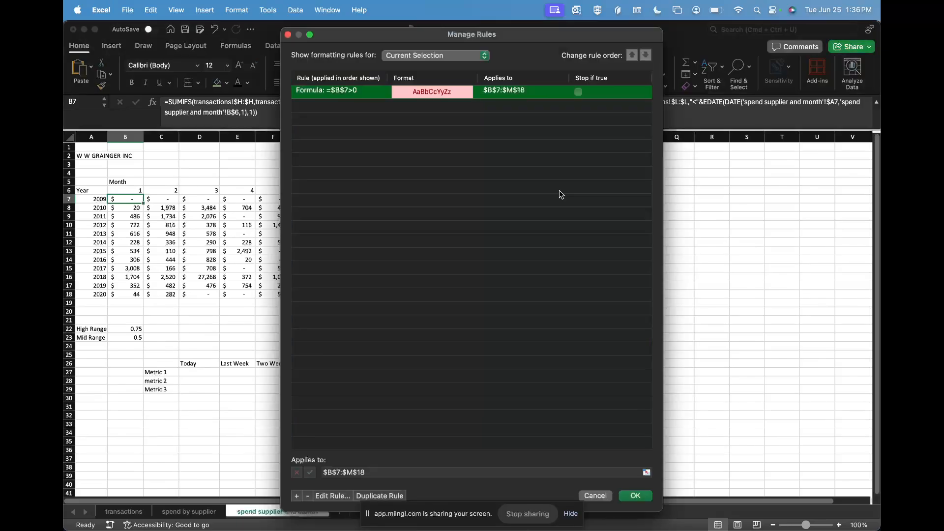
pyautogui.click(335, 496)
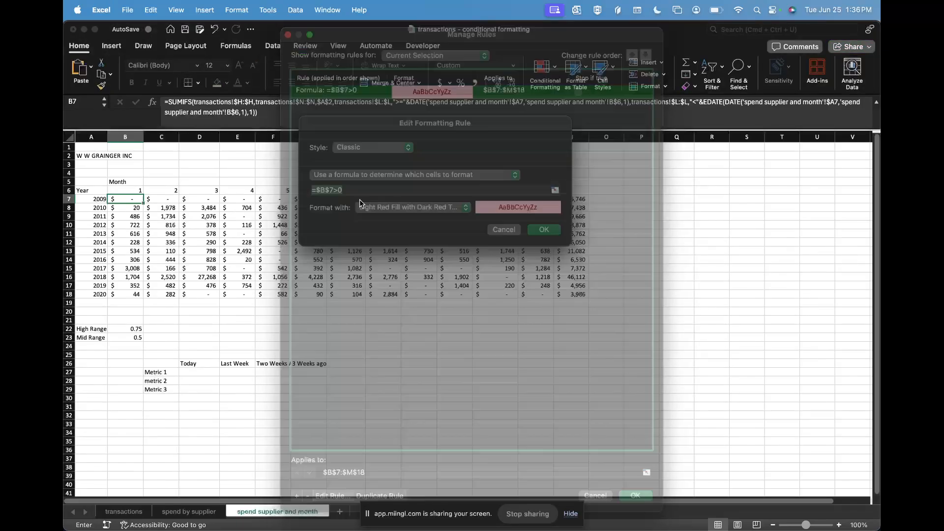
pyautogui.click(332, 191)
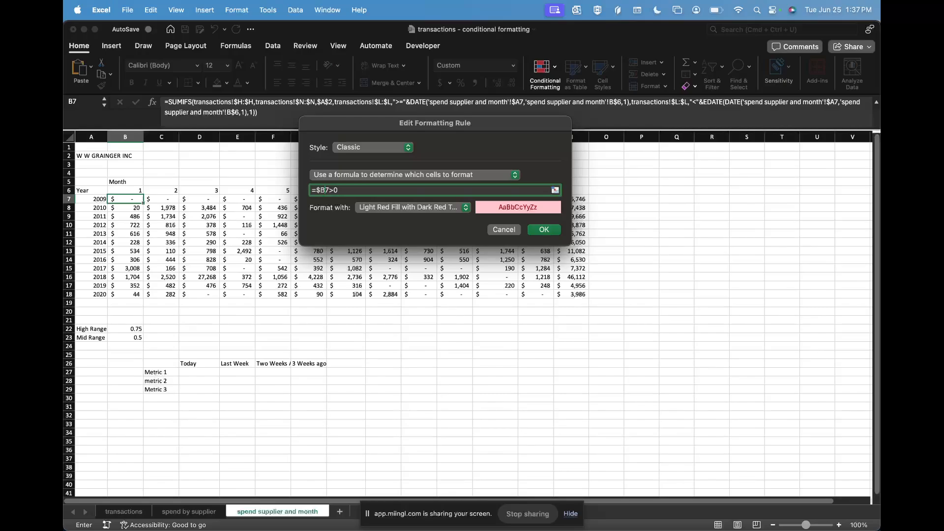
pyautogui.click(543, 229)
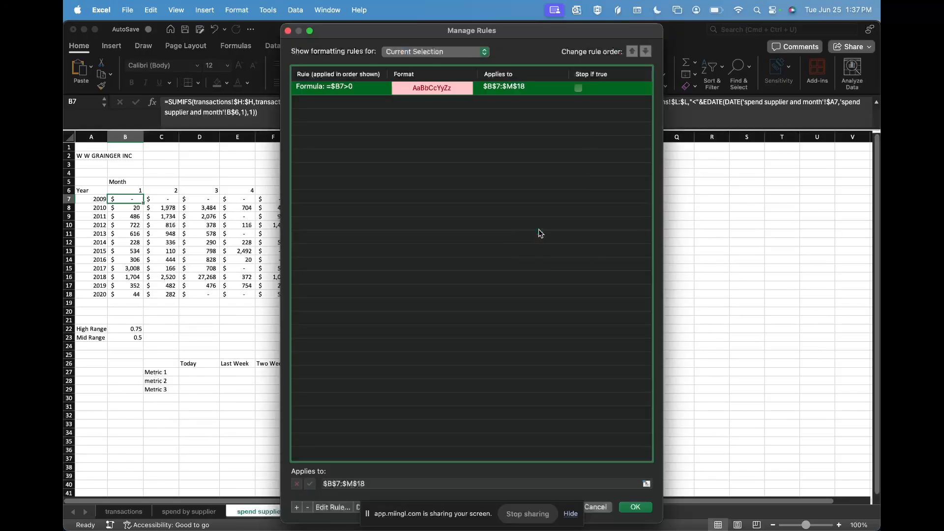
pyautogui.click(636, 509)
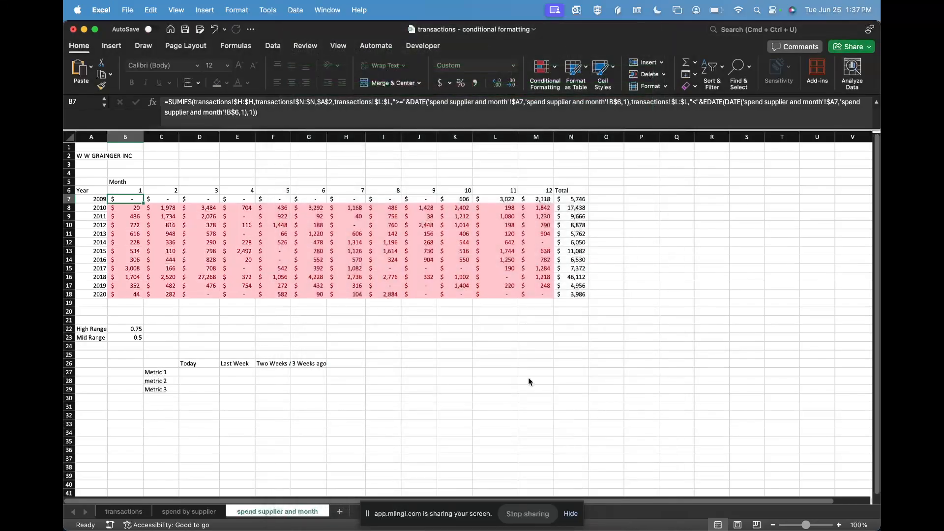
# - Examine the highlighting of rows 7 and 8 and the rows down to 13 against their column B values
pyautogui.click(499, 253)
pyautogui.press('super+Left')
pyautogui.press('super+Up')
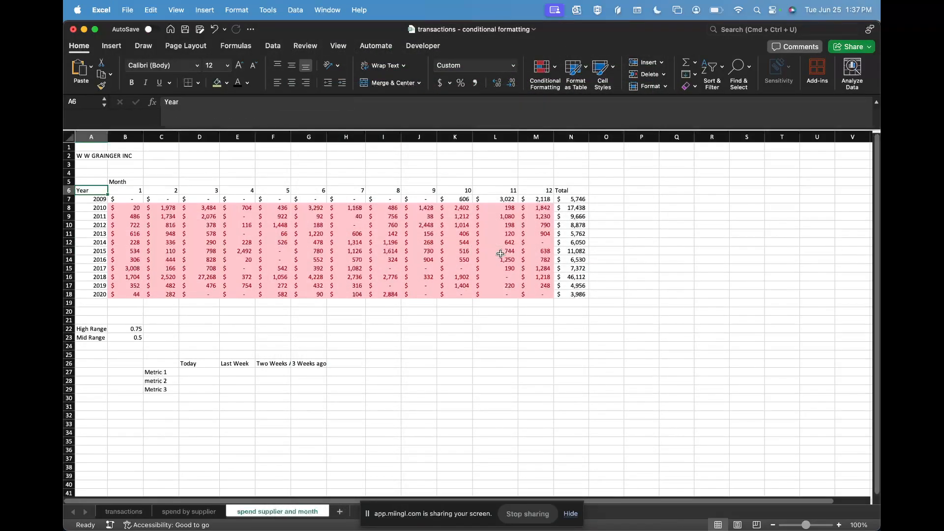
pyautogui.press('Right')
pyautogui.press('Down')
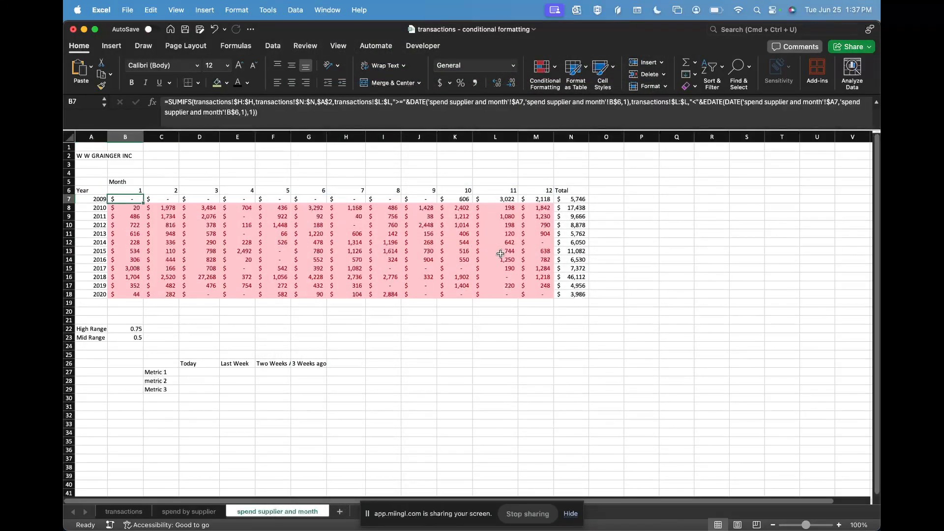
pyautogui.press('Down')
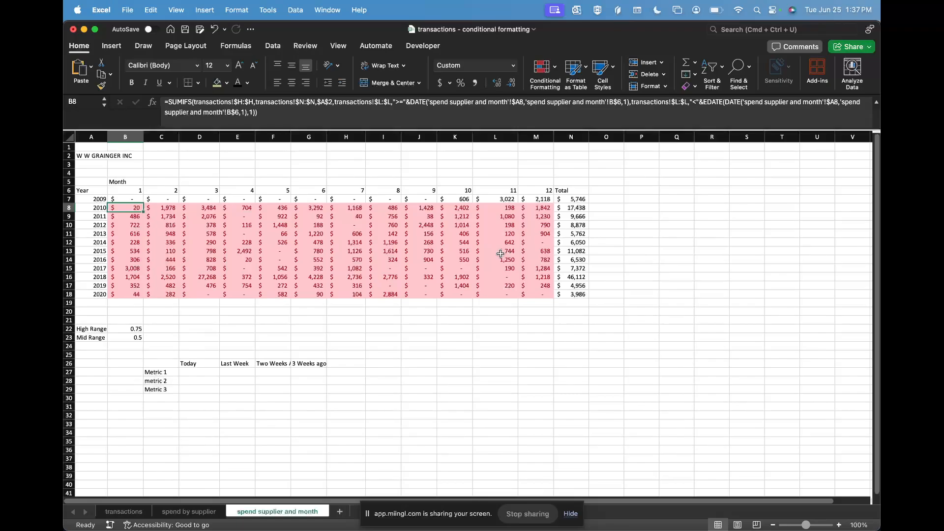
pyautogui.press('shift+super+Right')
pyautogui.hotkey('shift', 'Left')
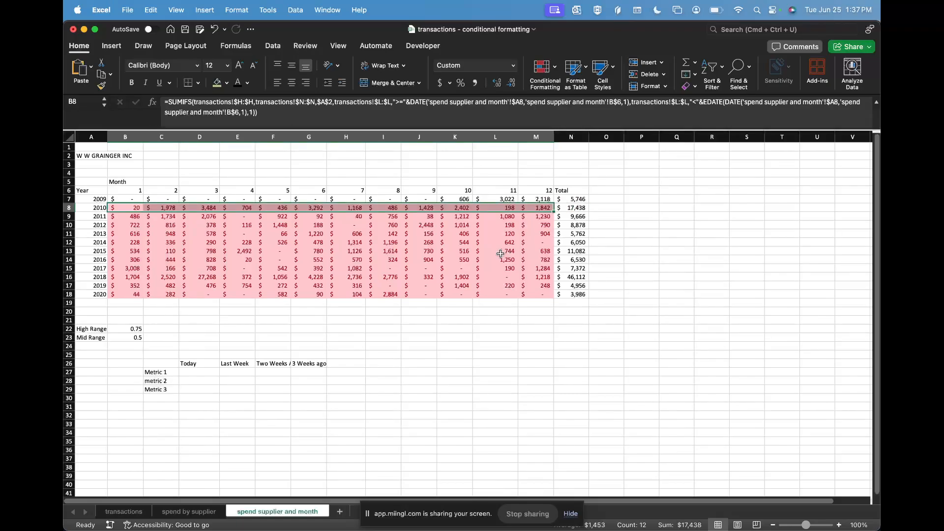
pyautogui.press('Left')
pyautogui.press('Right')
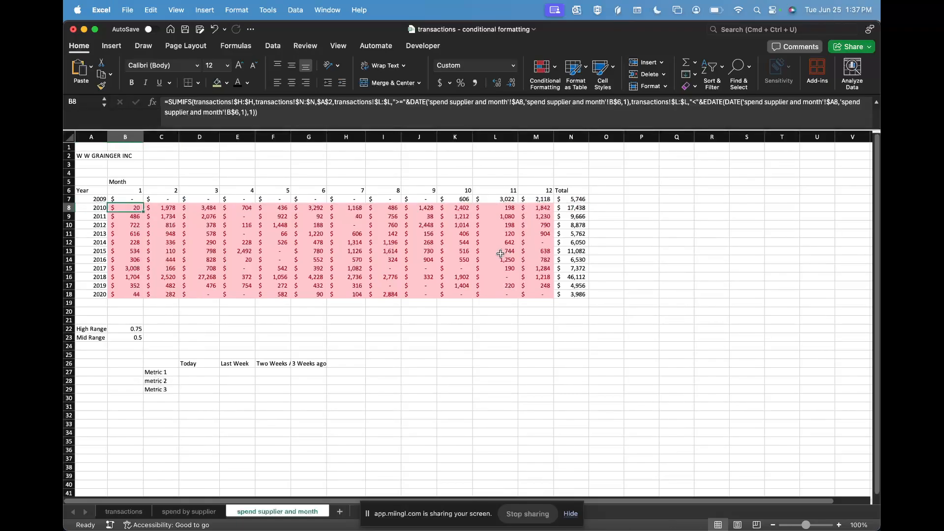
pyautogui.press('Down')
pyautogui.press('Down')
pyautogui.press('Down')
pyautogui.press('Down')
pyautogui.press('Down')
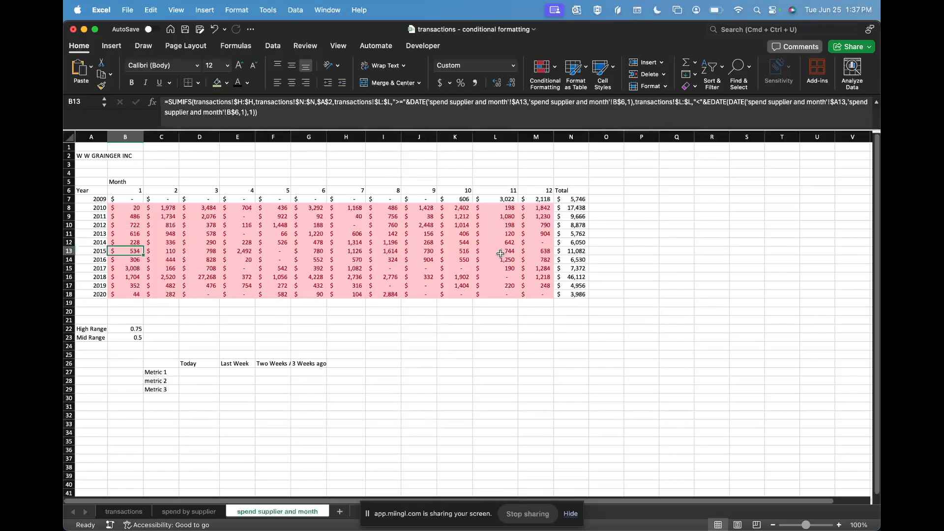
# - Review the yearly totals in N7:N18 and the 2018 row across A16:N16
pyautogui.click(544, 69)
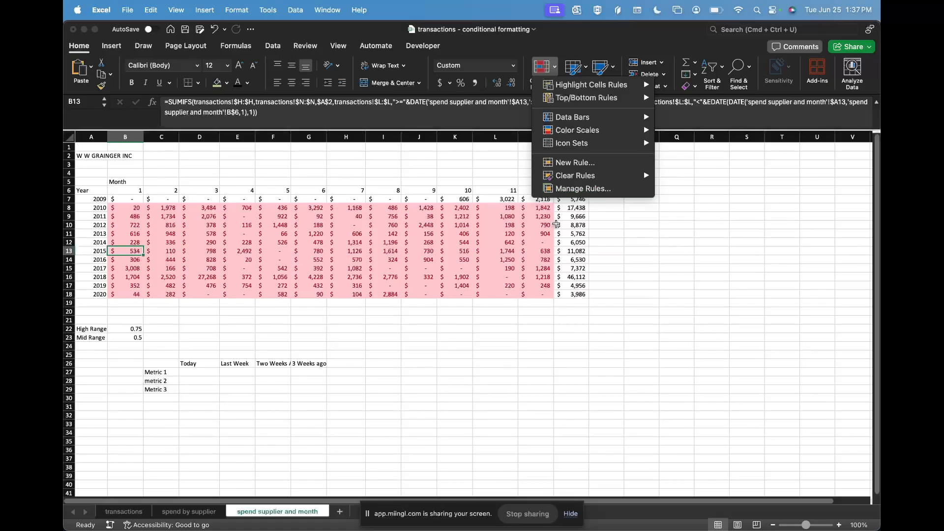
pyautogui.click(556, 224)
pyautogui.moveTo(572, 200); pyautogui.dragTo(569, 294)
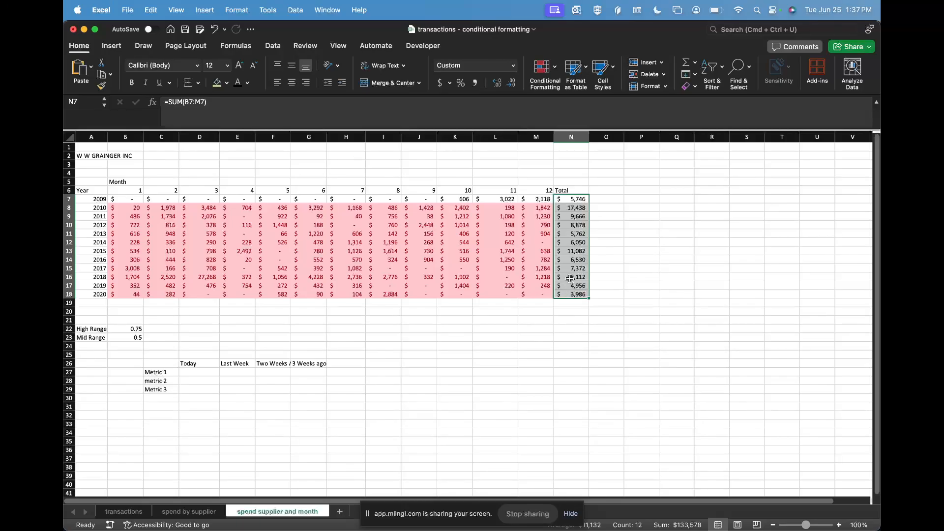
pyautogui.moveTo(571, 277); pyautogui.dragTo(94, 278)
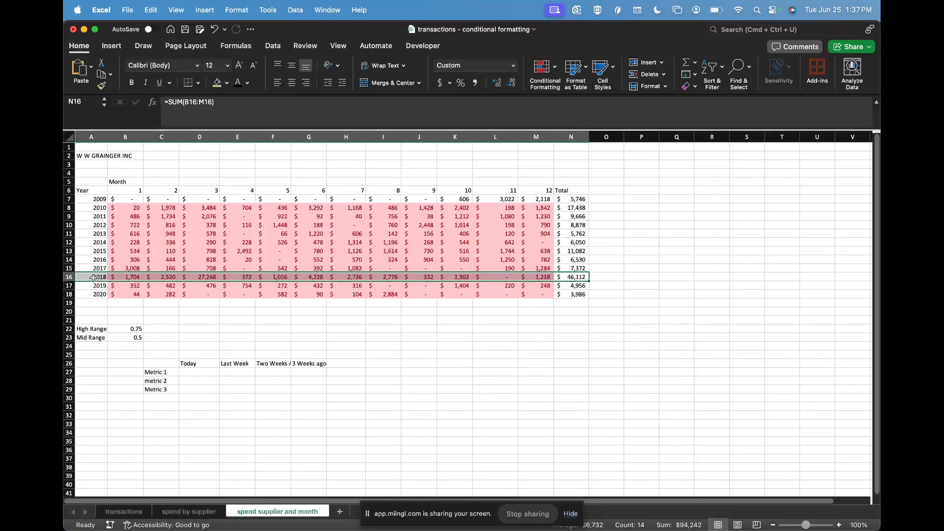
# - Edit the rule on B7:M18 so it tests the Total column with the formula =$N7>0, and apply it
pyautogui.click(555, 67)
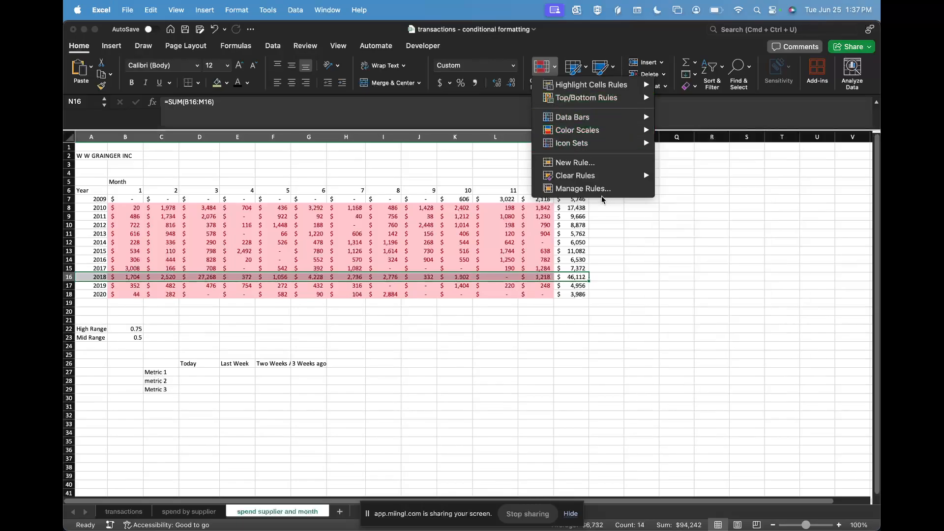
pyautogui.click(586, 189)
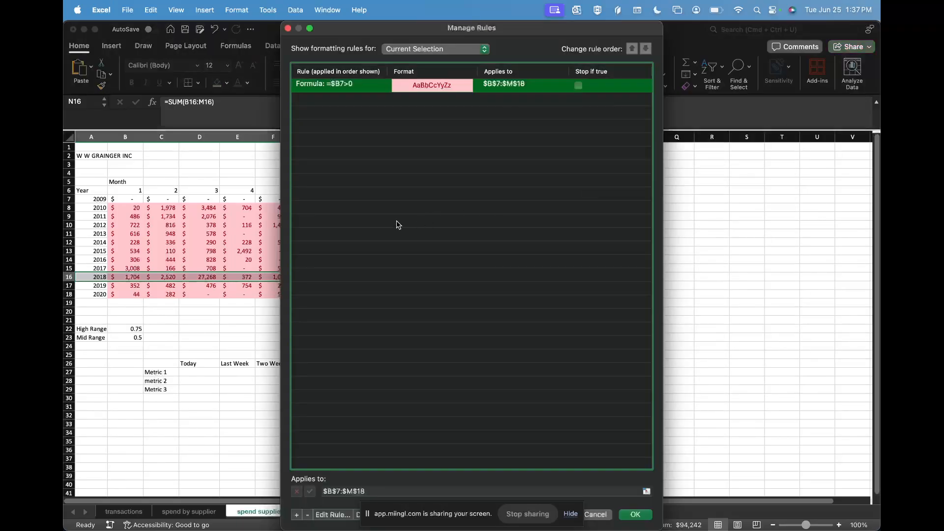
pyautogui.click(333, 515)
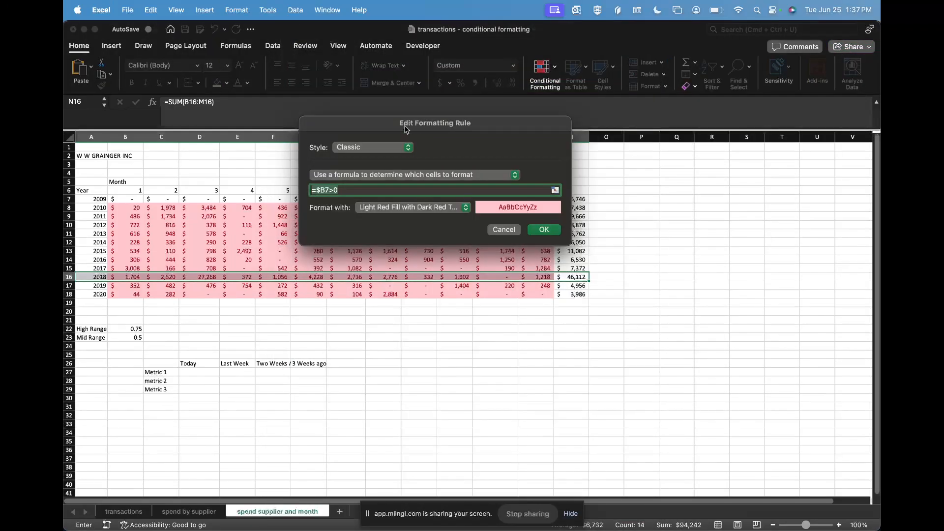
pyautogui.moveTo(406, 120); pyautogui.dragTo(492, 37)
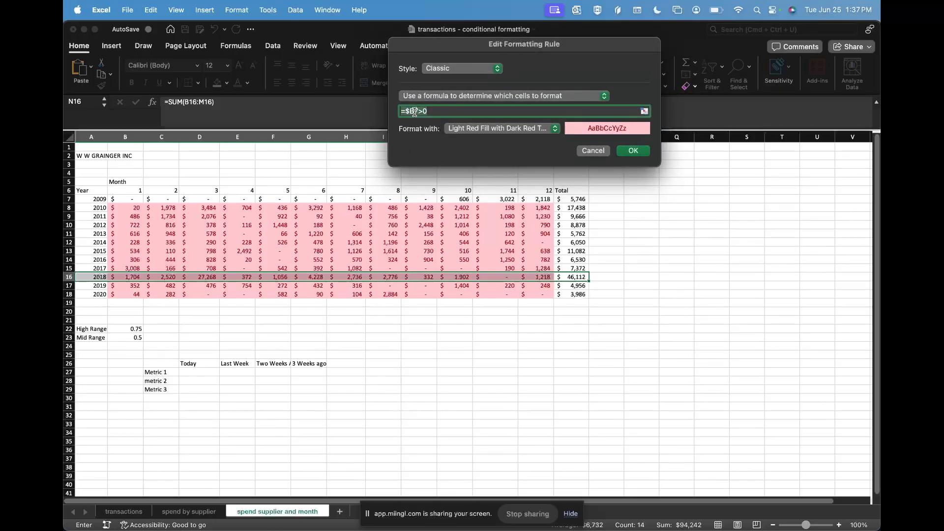
pyautogui.moveTo(512, 53); pyautogui.dragTo(585, 317)
pyautogui.click(489, 376)
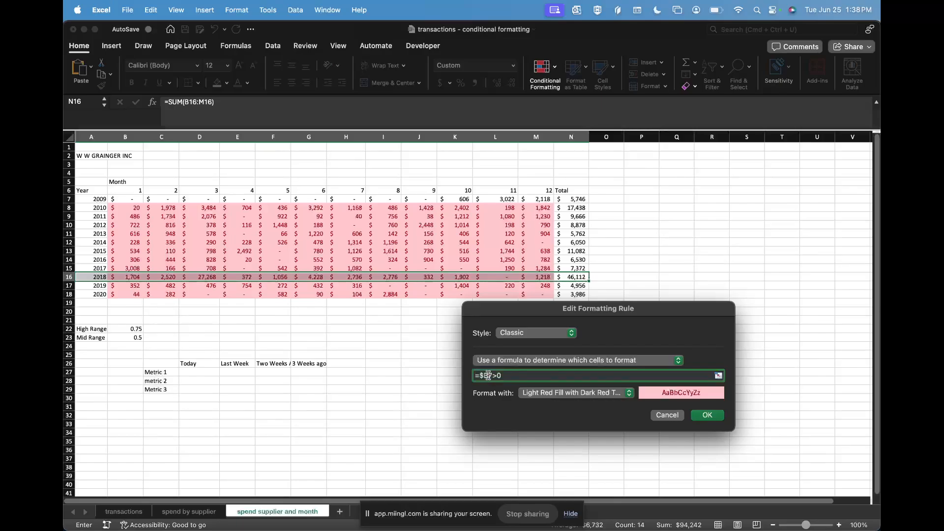
pyautogui.press('BackSpace')
pyautogui.write('N')
pyautogui.click(707, 415)
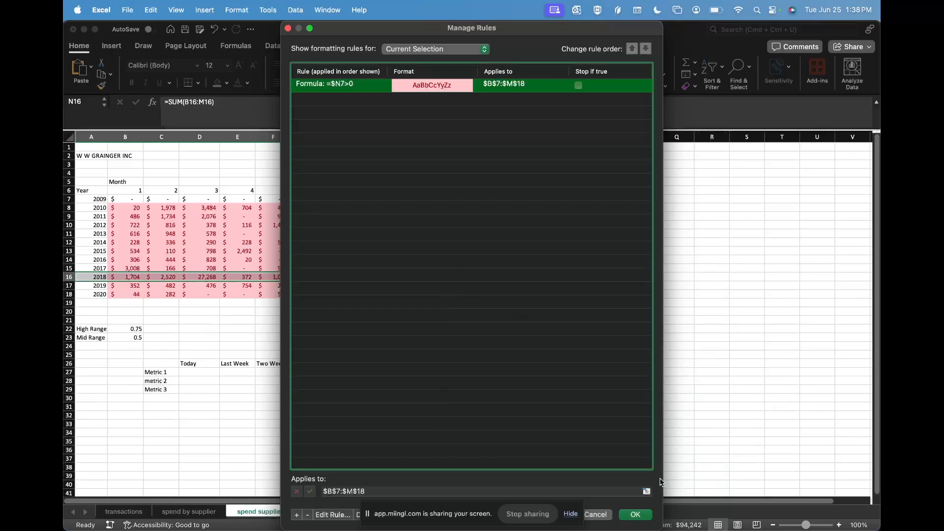
pyautogui.click(636, 514)
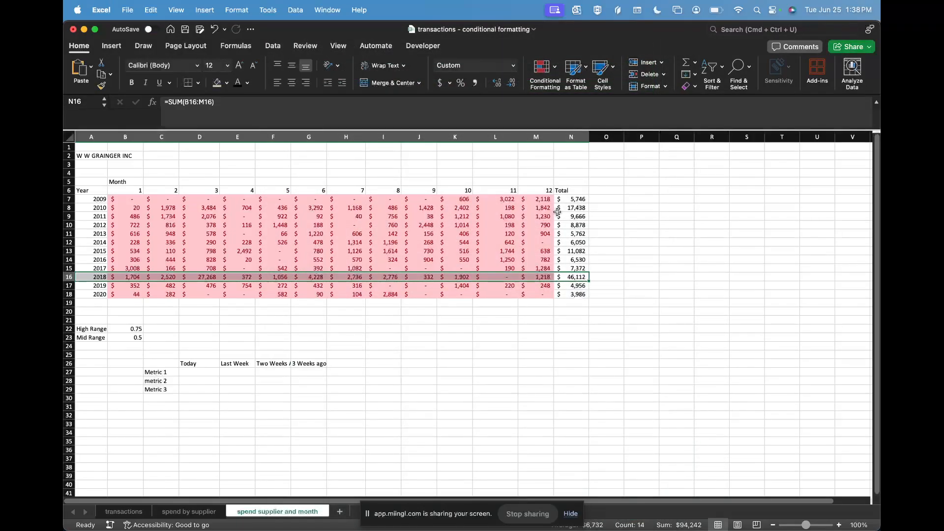
pyautogui.moveTo(573, 199); pyautogui.dragTo(573, 295)
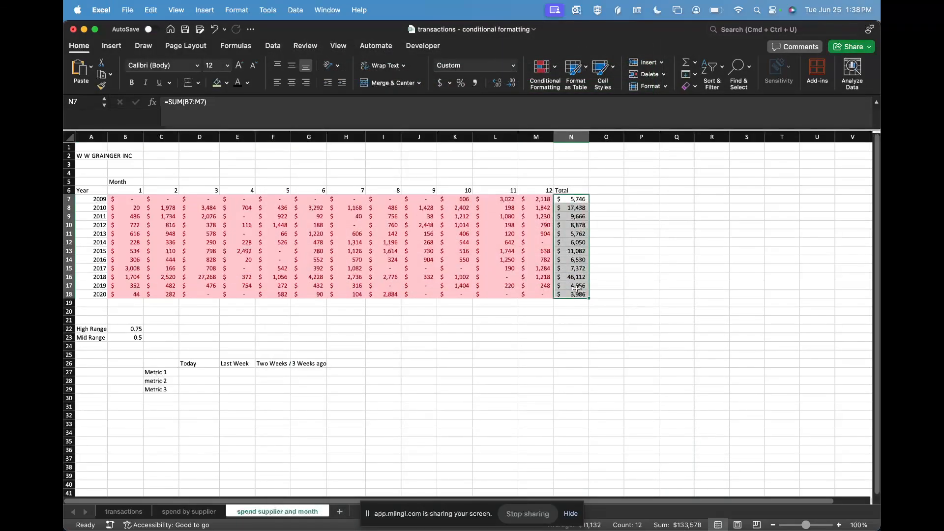
pyautogui.click(544, 69)
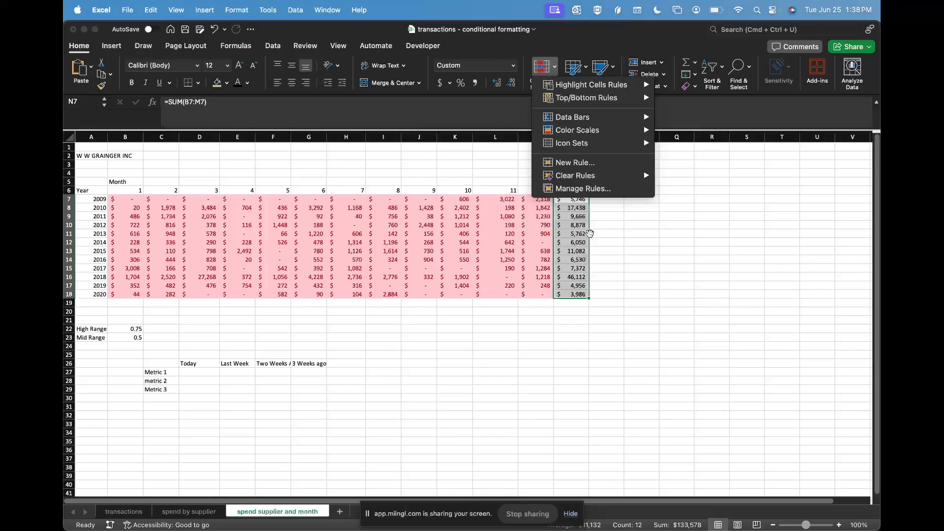
pyautogui.click(596, 190)
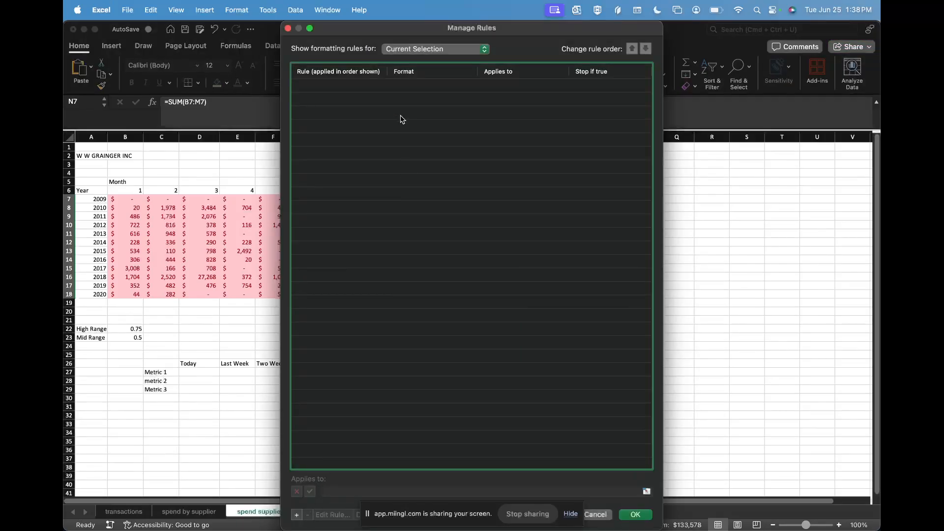
pyautogui.press('Escape')
# - Edit the rule on B7:M18 so its formula compares $N7 with the maximum of N7:N18
pyautogui.click(495, 225)
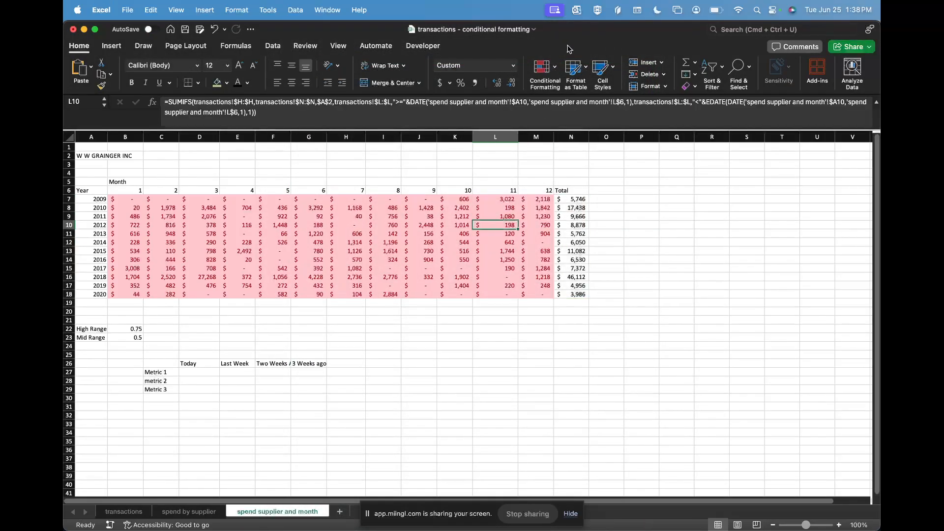
pyautogui.click(555, 68)
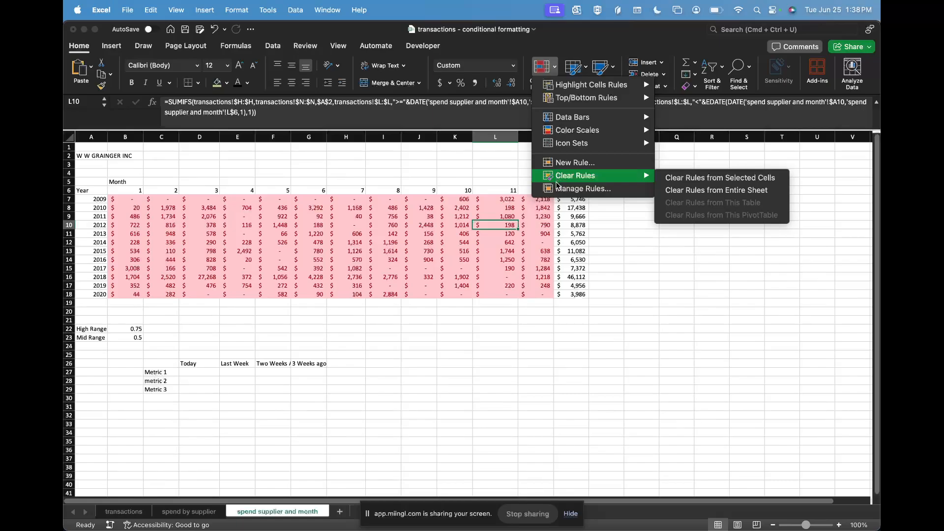
pyautogui.click(557, 186)
pyautogui.click(330, 517)
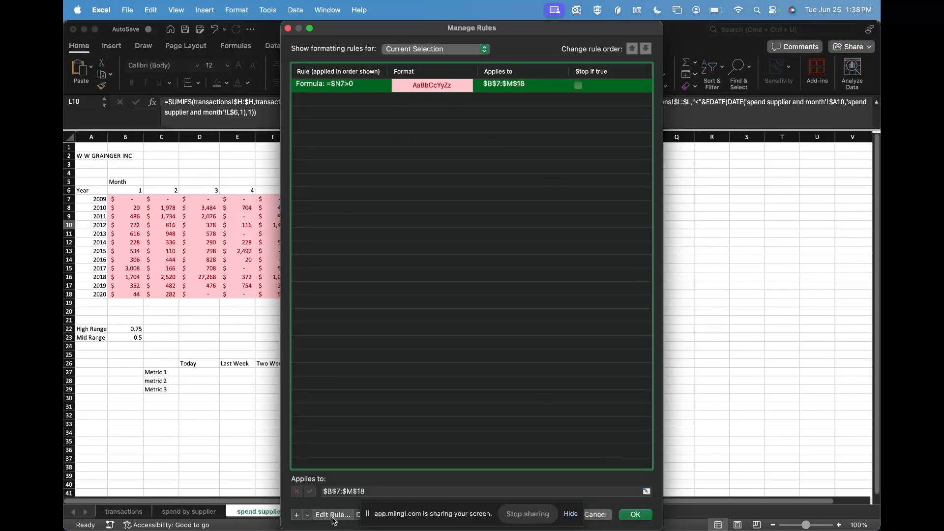
pyautogui.moveTo(449, 127); pyautogui.dragTo(646, 52)
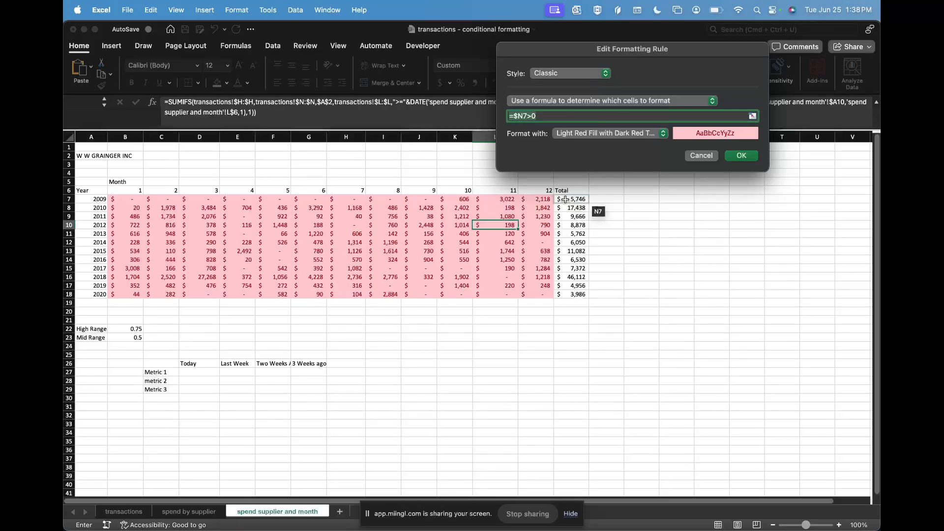
pyautogui.moveTo(588, 46); pyautogui.dragTo(580, 310)
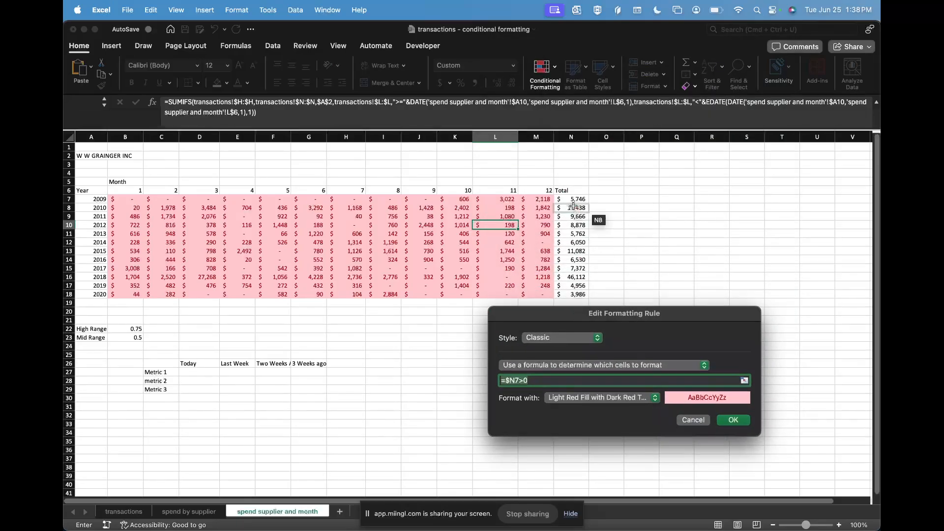
pyautogui.click(539, 381)
pyautogui.press('BackSpace')
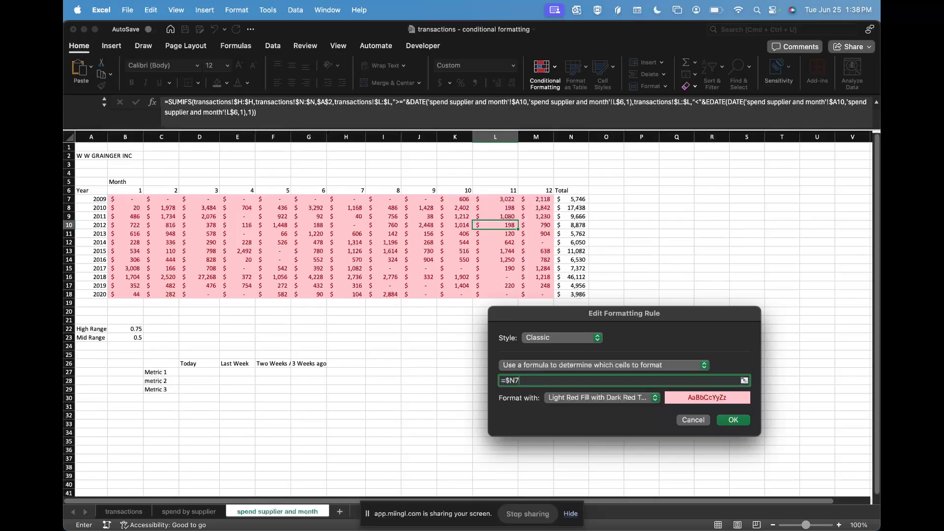
pyautogui.write('=max')
pyautogui.write('(B')
pyautogui.write('N')
pyautogui.write('7:N18')
# - Correct the rule's comparison so the formula reads =$N7=Max(N7:N18)
pyautogui.click(541, 382)
pyautogui.write('$')
pyautogui.press('BackSpace')
pyautogui.write('=$')
pyautogui.click(546, 384)
pyautogui.press('BackSpace')
pyautogui.press('BackSpace')
pyautogui.press('BackSpace')
pyautogui.press('BackSpace')
pyautogui.press('BackSpace')
pyautogui.write('=Max(N7:N18$')
# - Lock the MAX range so the formula reads =$N7=Max($N$7:$N$18), and apply the rule to B7:M18
pyautogui.click(551, 381)
pyautogui.write('$')
pyautogui.click(569, 382)
pyautogui.write('$')
pyautogui.click(571, 381)
pyautogui.write('$')
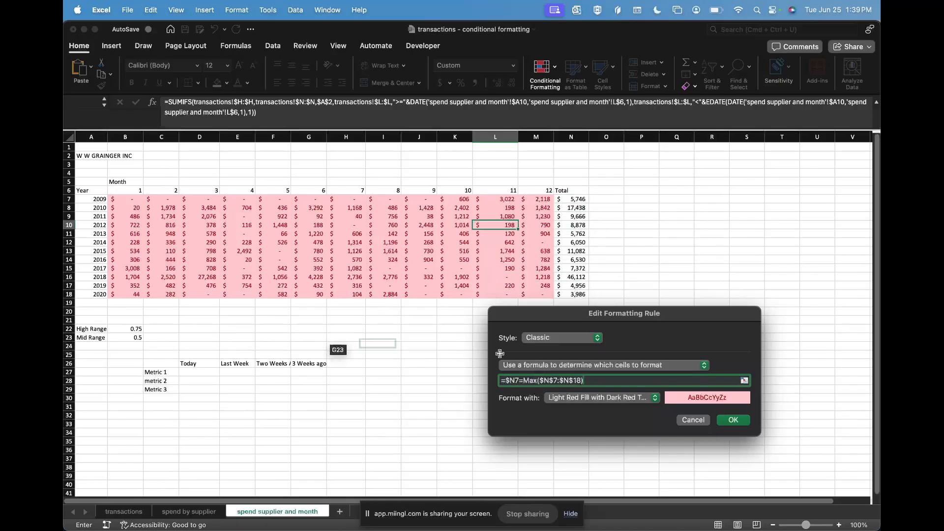
pyautogui.click(729, 422)
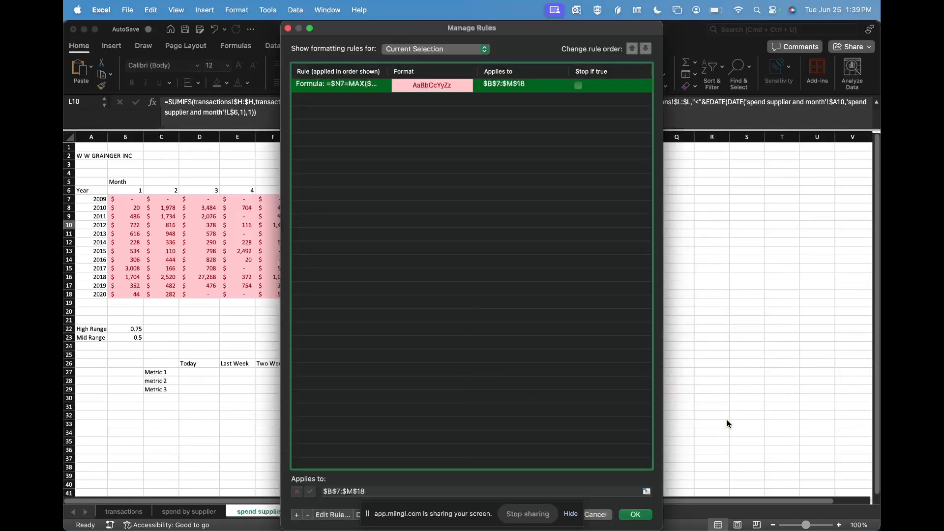
pyautogui.click(636, 514)
# - Examine the highlighting of the 2018 row against the yearly totals in N7:N18
pyautogui.click(582, 280)
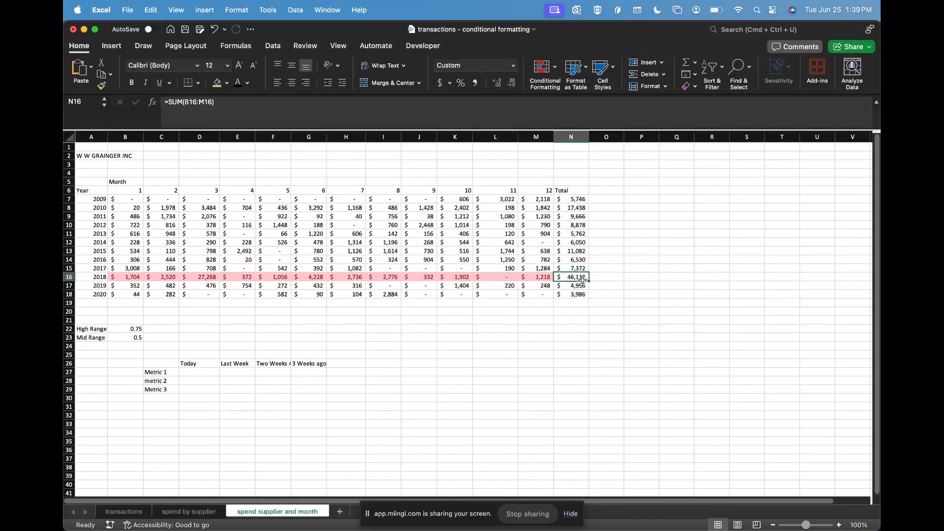
pyautogui.press('super+Up')
pyautogui.press('Down')
pyautogui.press('Down')
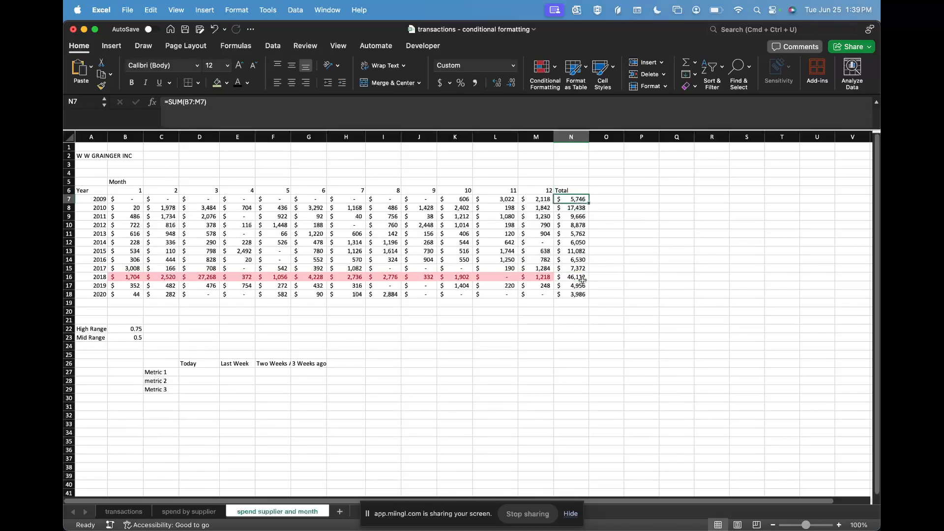
pyautogui.press('super+Down')
pyautogui.press('Up')
pyautogui.press('Up')
pyautogui.press('Left')
pyautogui.press('Left')
pyautogui.press('Right')
pyautogui.press('shift+super+Left')
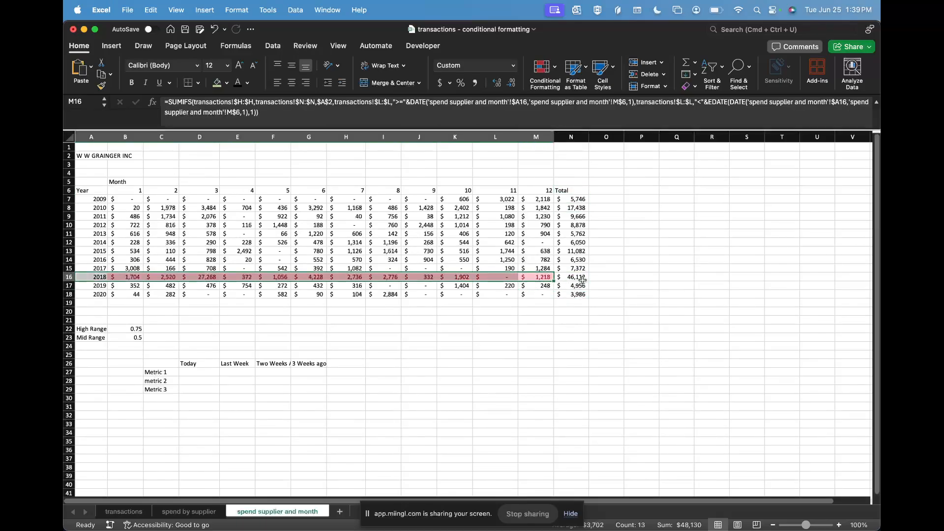
pyautogui.click(582, 279)
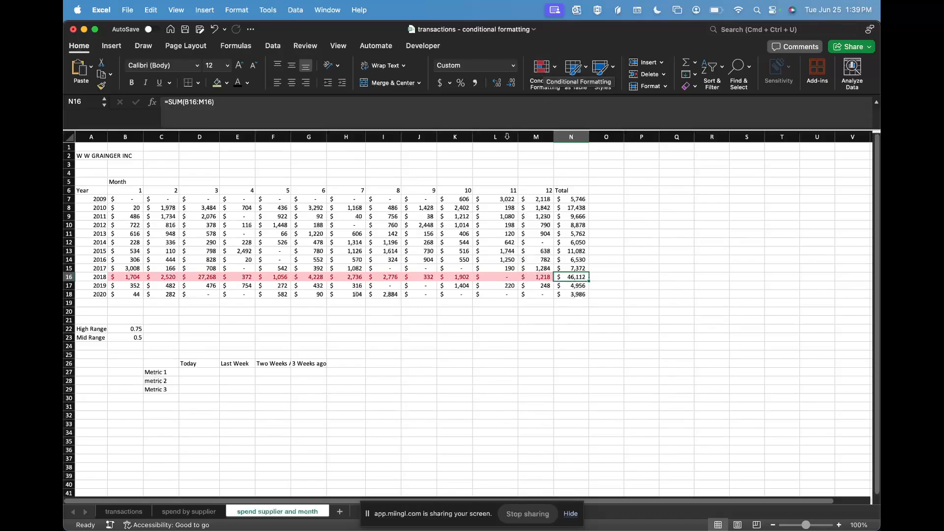
# - List this worksheet's rules and open the MAX rule on B7:M18 to review its formula against the table
pyautogui.click(544, 69)
pyautogui.click(588, 191)
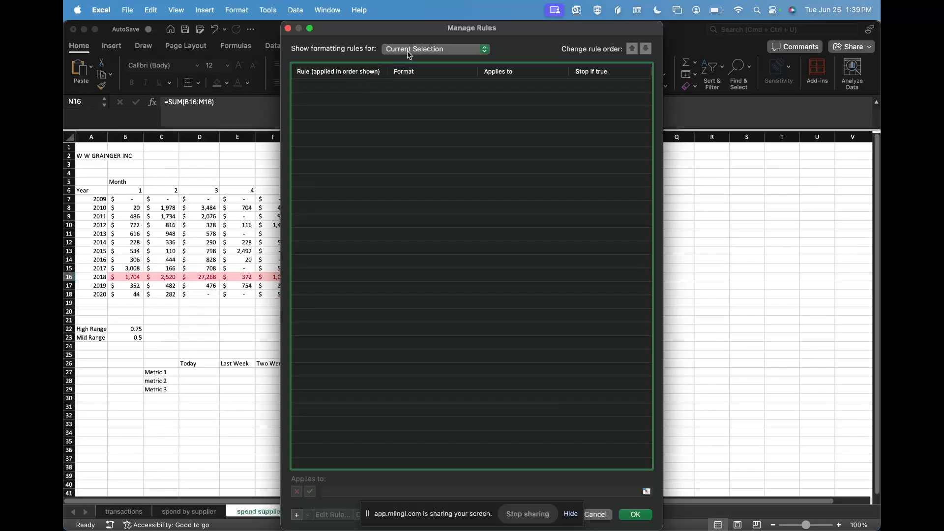
pyautogui.click(435, 49)
pyautogui.click(411, 60)
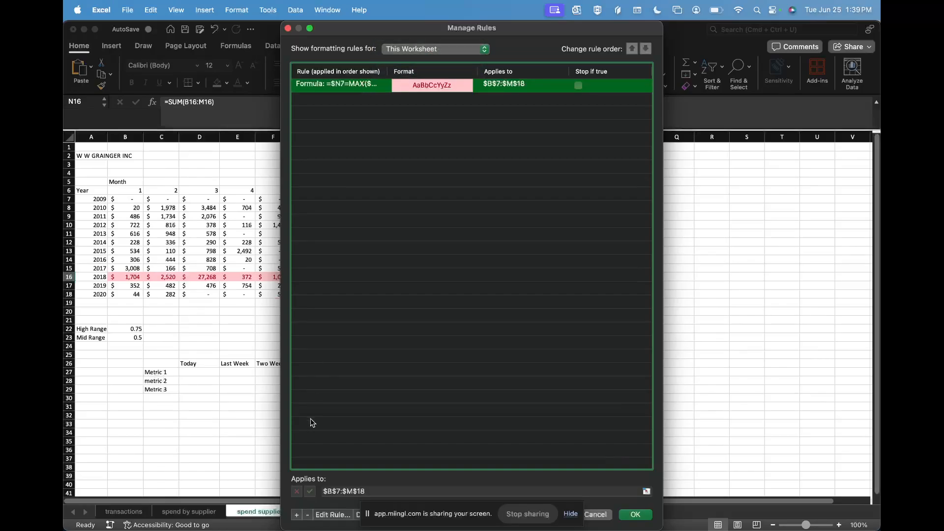
pyautogui.click(333, 514)
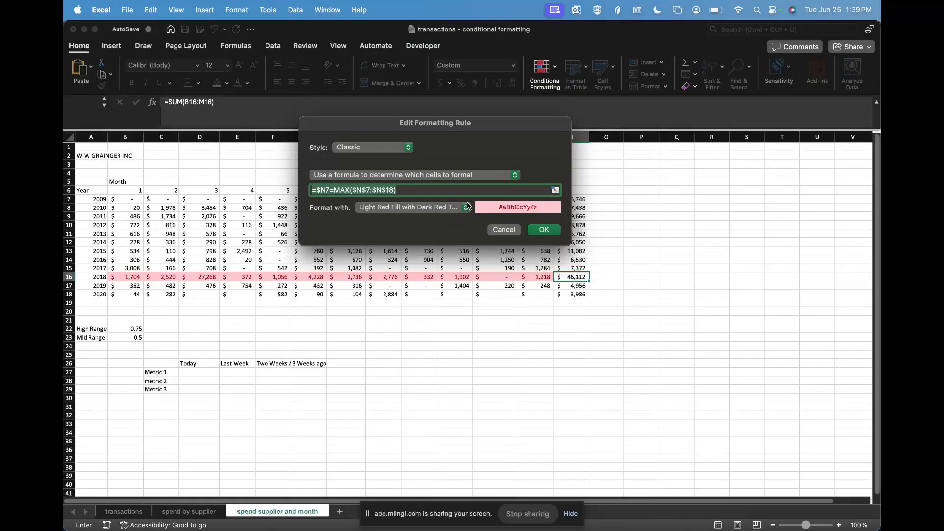
pyautogui.moveTo(451, 128); pyautogui.dragTo(411, 61)
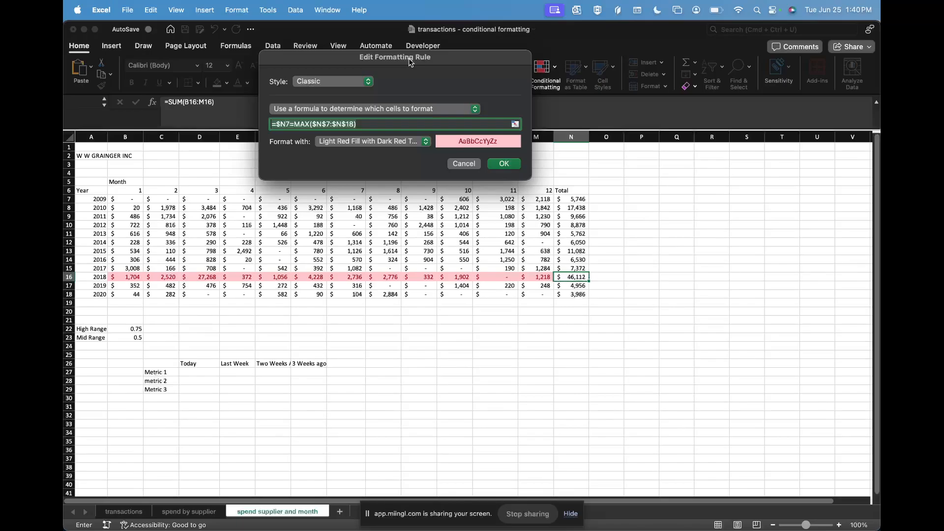
# - Stop sharing the screen and add the attendee with a raised hand in the miingl meeting in Chrome
pyautogui.click(532, 517)
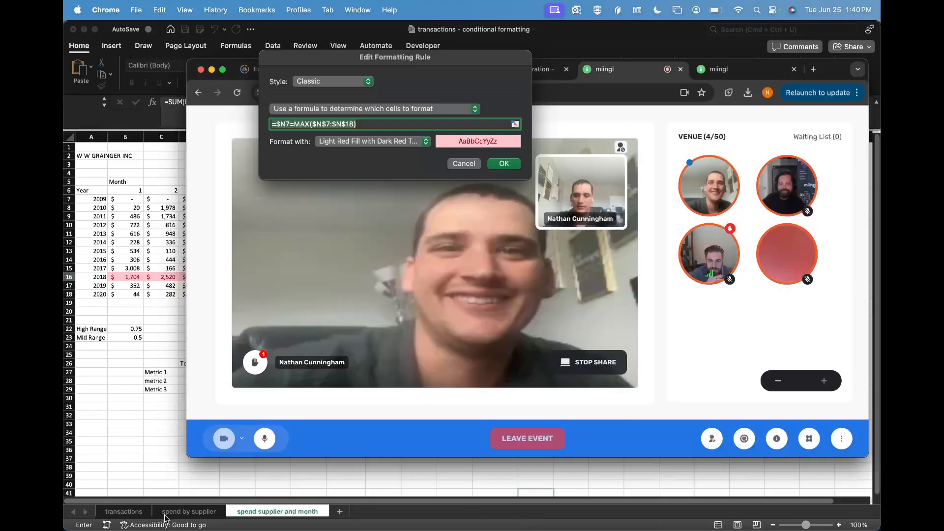
pyautogui.click(259, 370)
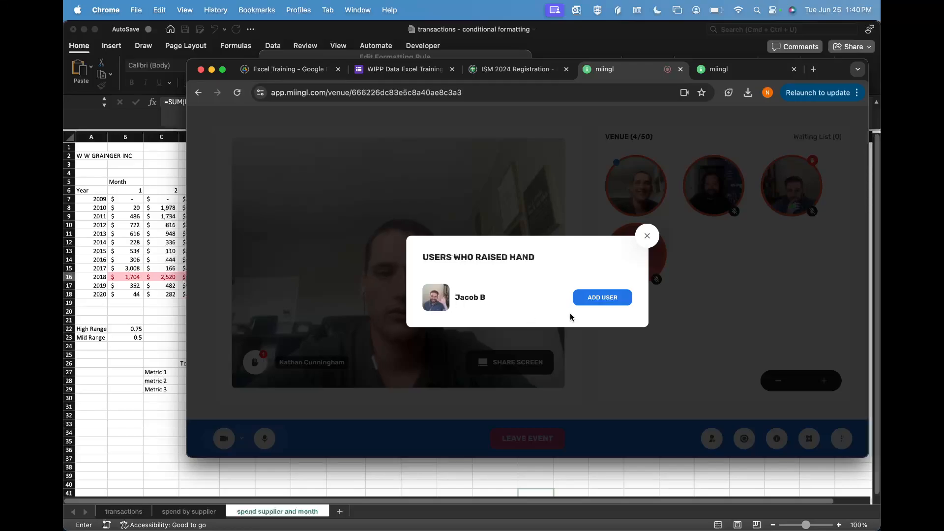
pyautogui.click(592, 299)
pyautogui.click(648, 243)
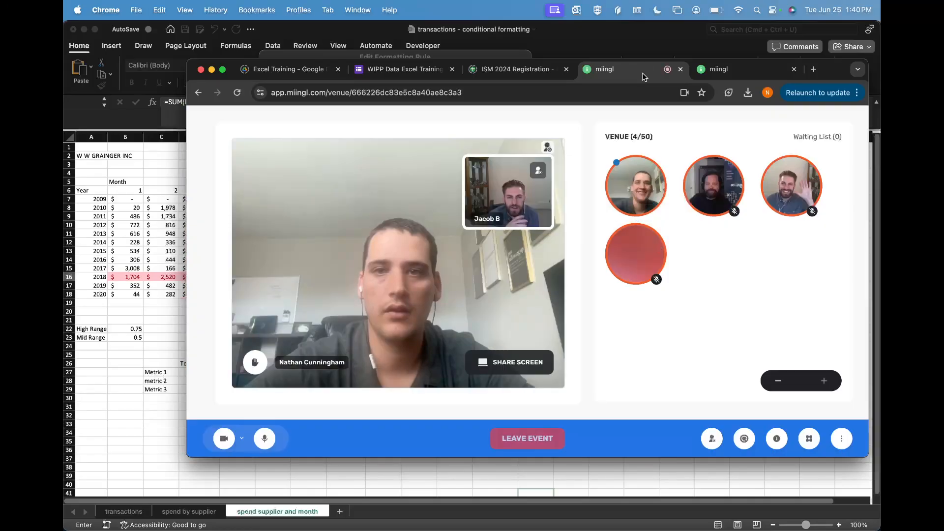
# - Share the entire screen in the miingl meeting and move the browser window clear of the workbook
pyautogui.doubleClick(835, 69)
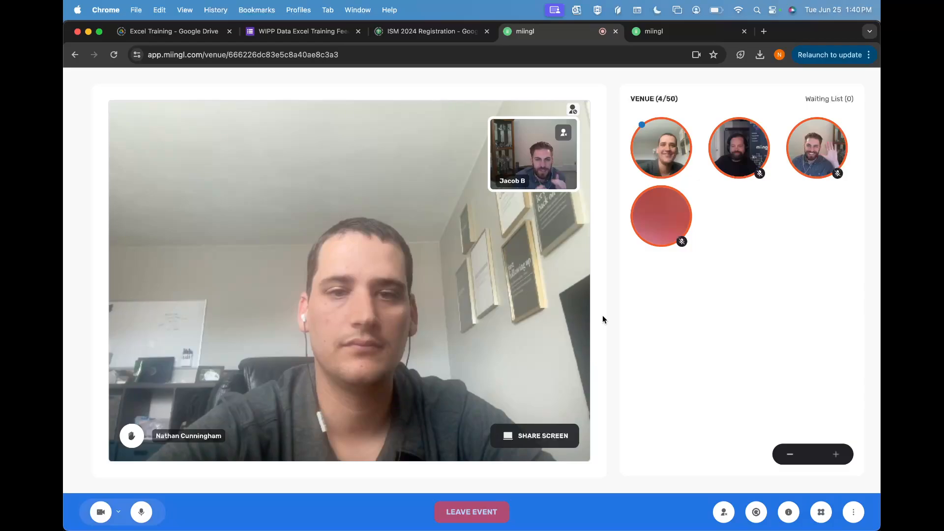
pyautogui.click(541, 436)
pyautogui.click(560, 120)
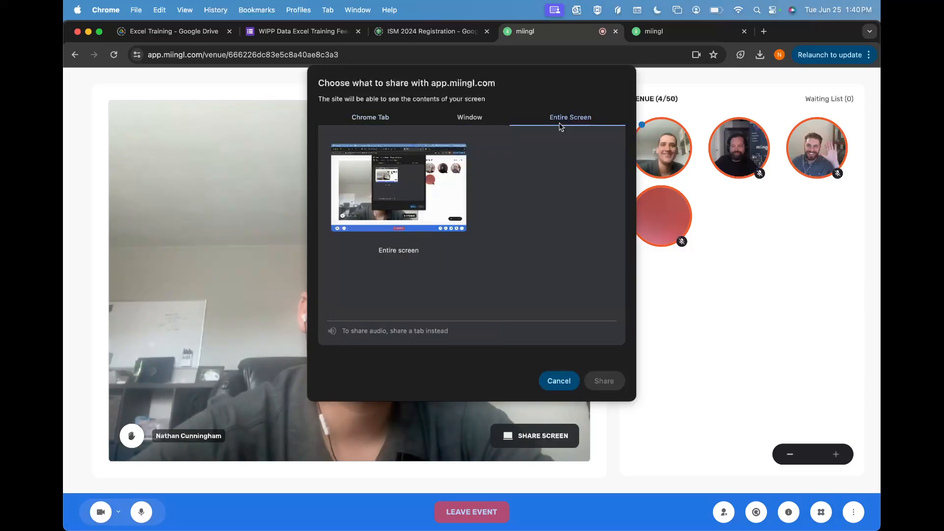
pyautogui.click(430, 221)
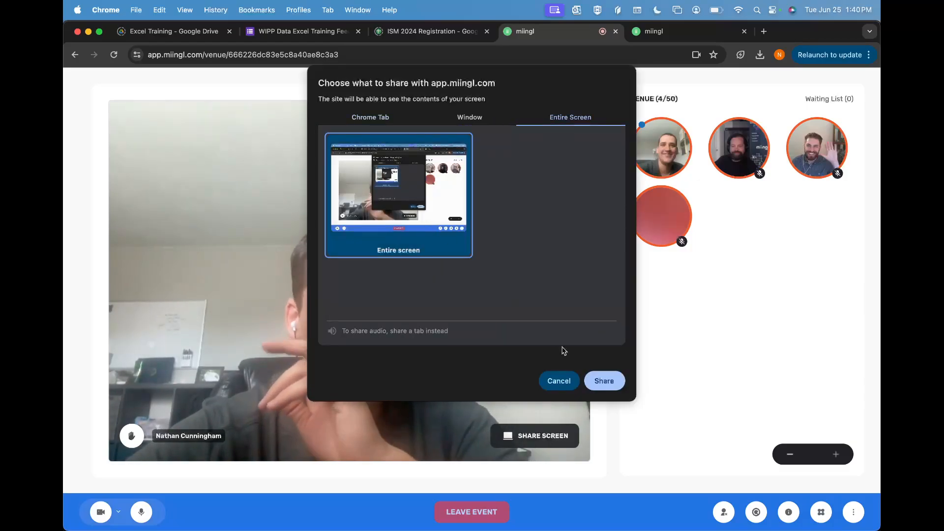
pyautogui.click(604, 381)
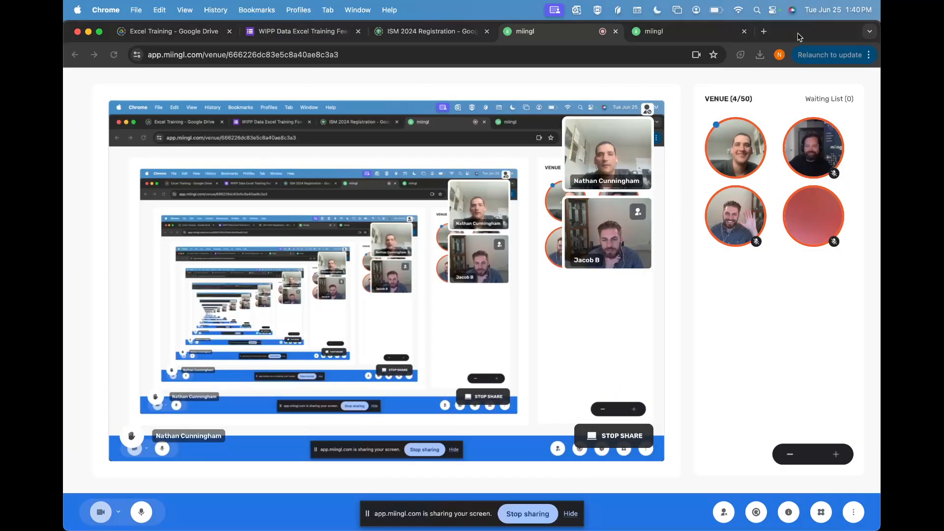
pyautogui.moveTo(805, 34); pyautogui.dragTo(867, 144)
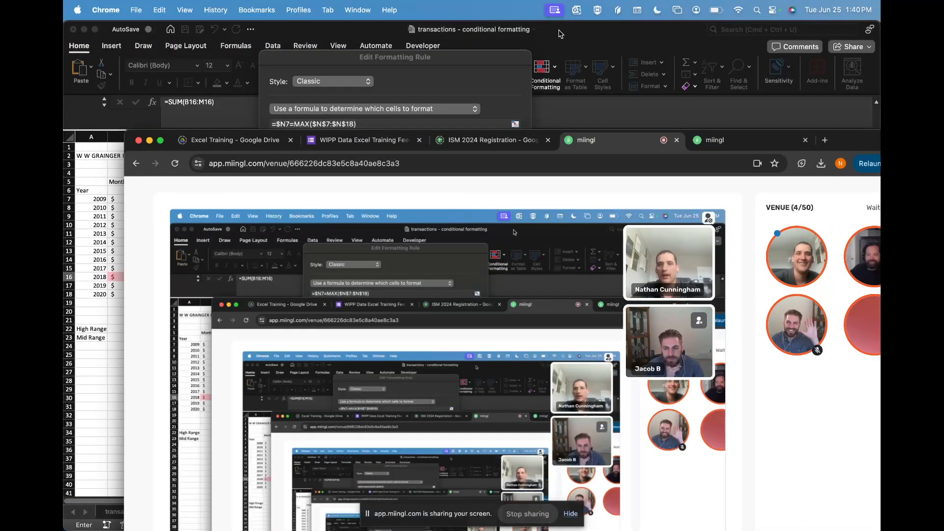
# - Switch back to Excel and close the rule editor and the rules list with the MAX formula kept
pyautogui.click(496, 59)
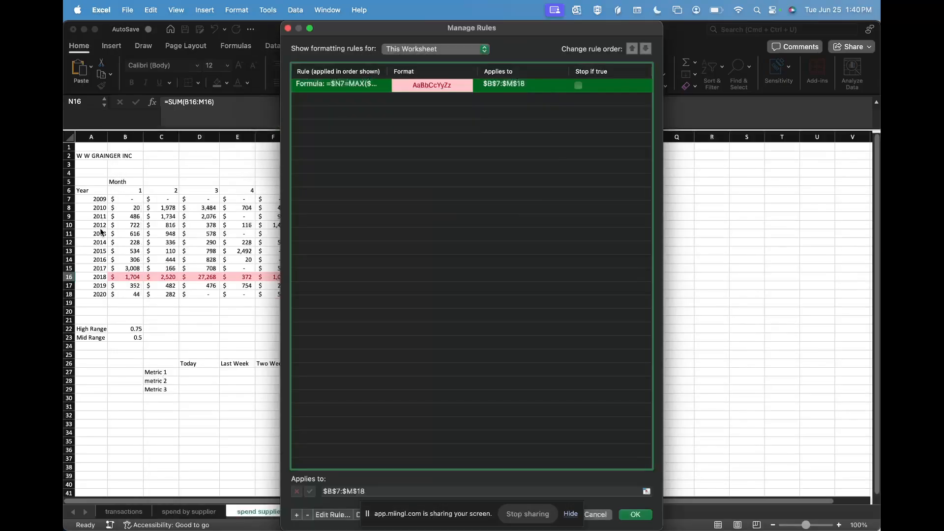
pyautogui.click(502, 164)
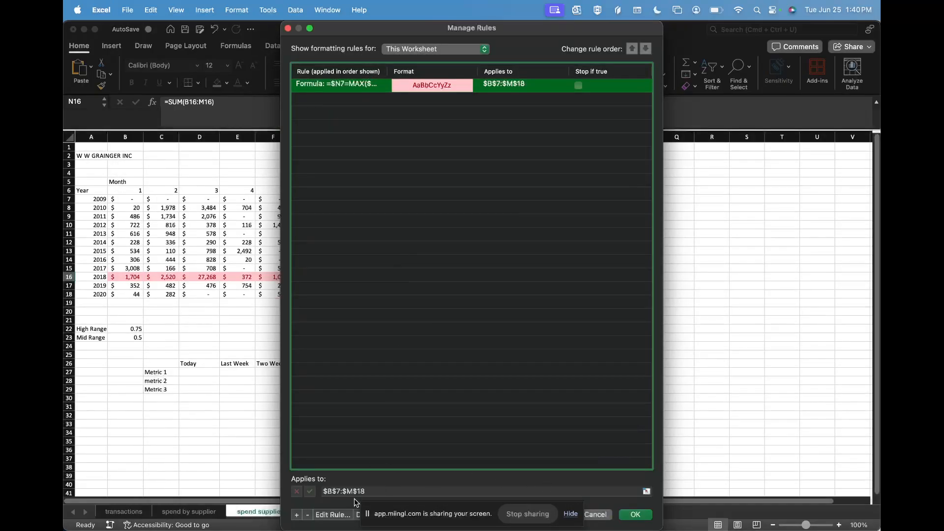
pyautogui.click(634, 514)
# - List this worksheet's formatting rules and open the MAX rule on B7:M18 to review its formula, leaving it unedited
pyautogui.click(545, 76)
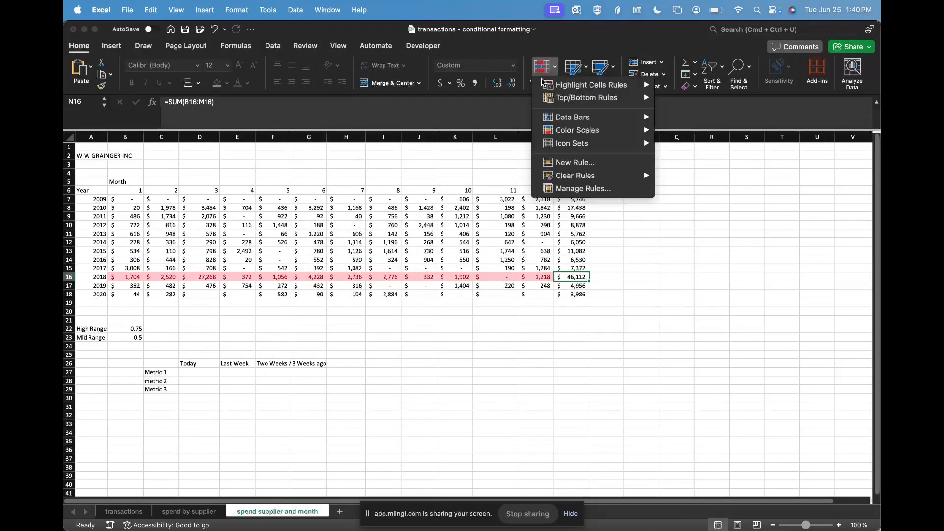
pyautogui.click(571, 189)
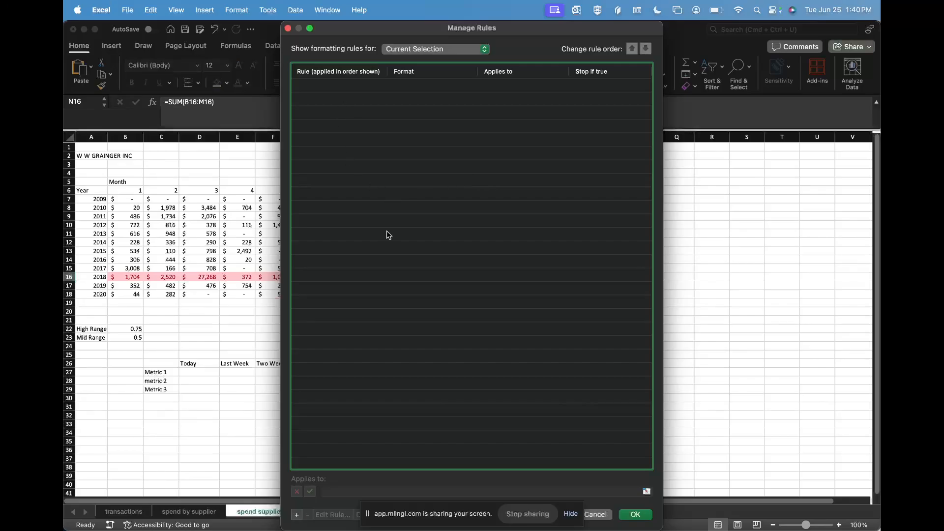
pyautogui.click(415, 49)
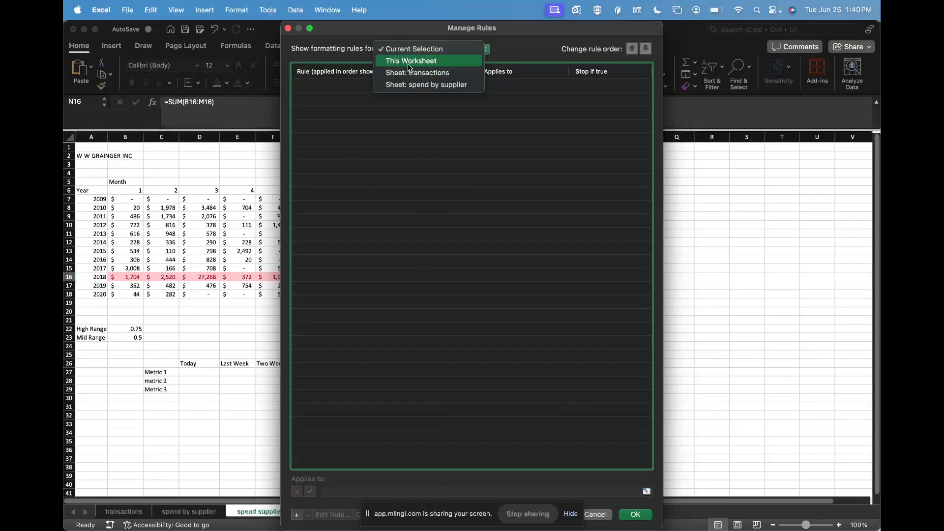
pyautogui.click(409, 61)
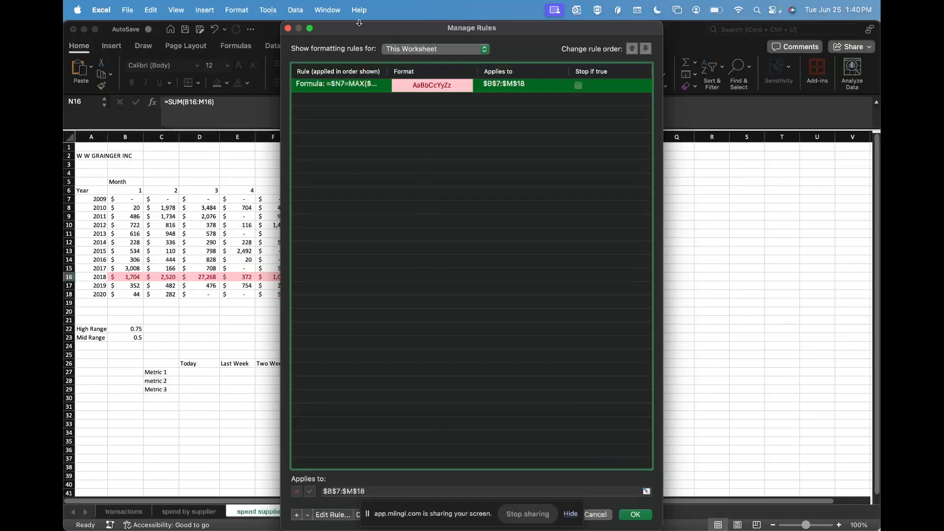
pyautogui.moveTo(359, 23); pyautogui.dragTo(360, 126)
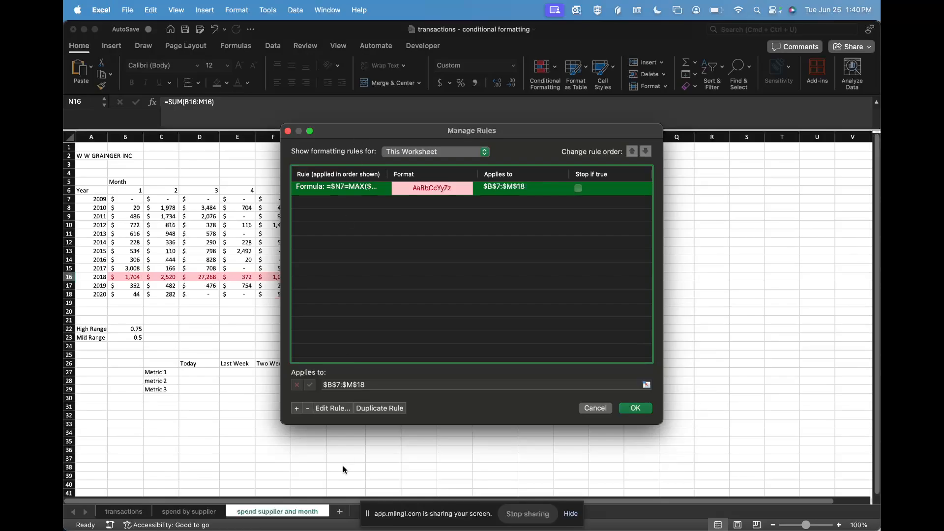
pyautogui.click(328, 410)
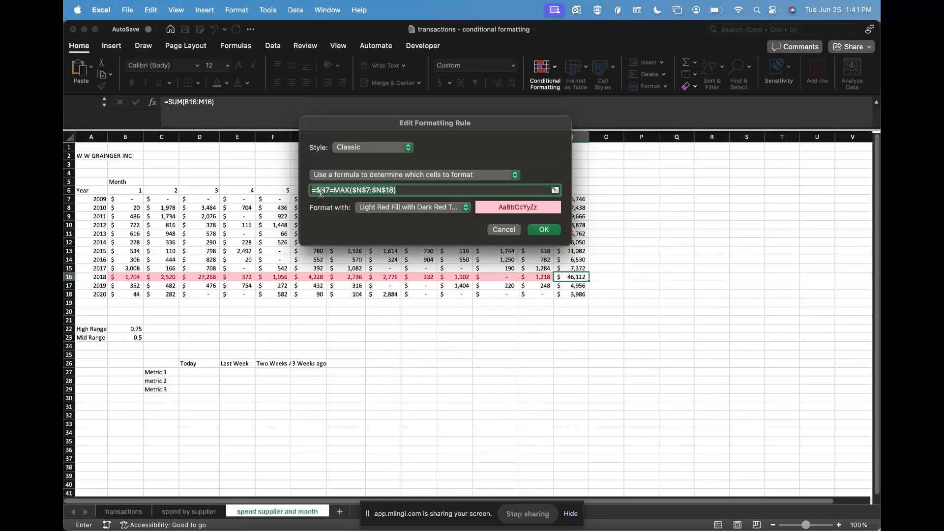
pyautogui.click(504, 229)
pyautogui.click(595, 370)
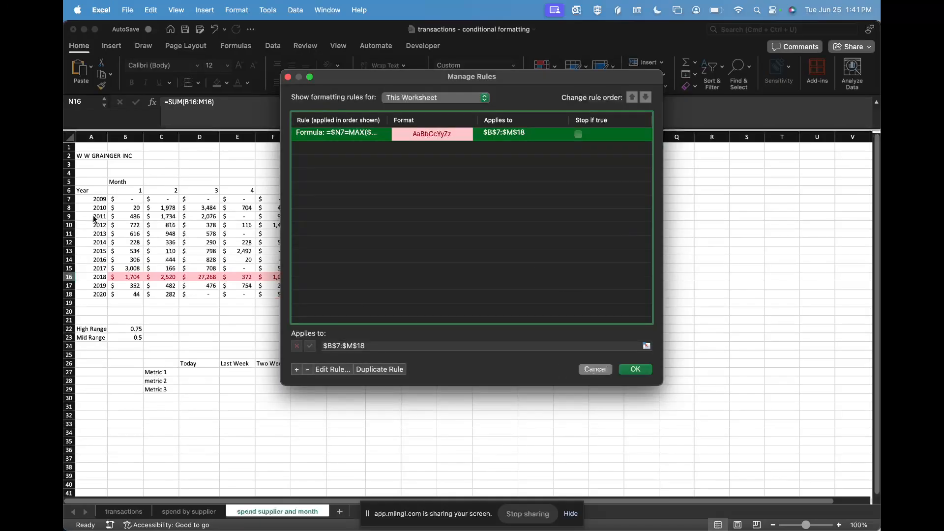
# - Add a formula-based conditional formatting rule =B7>0 to B7:F11 with the light red fill and dark red text
pyautogui.moveTo(126, 199); pyautogui.dragTo(275, 234)
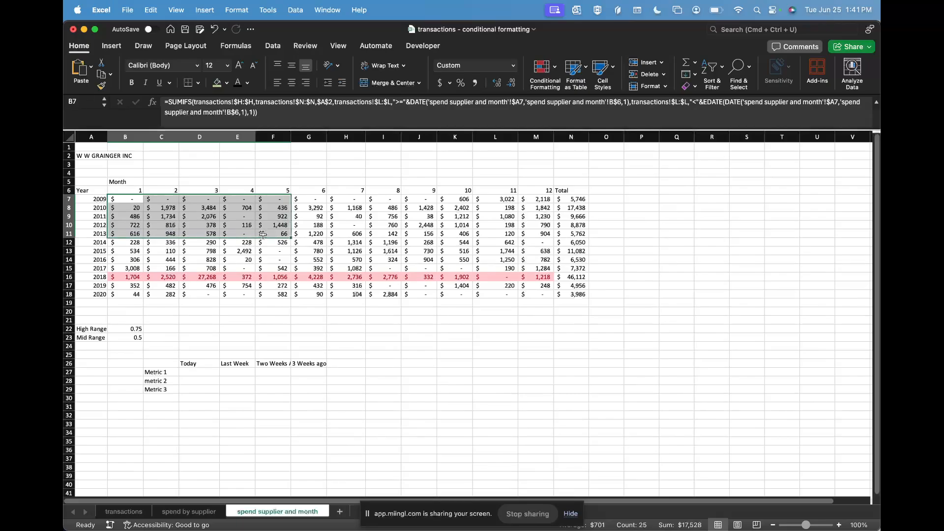
pyautogui.click(543, 69)
pyautogui.moveTo(563, 87)
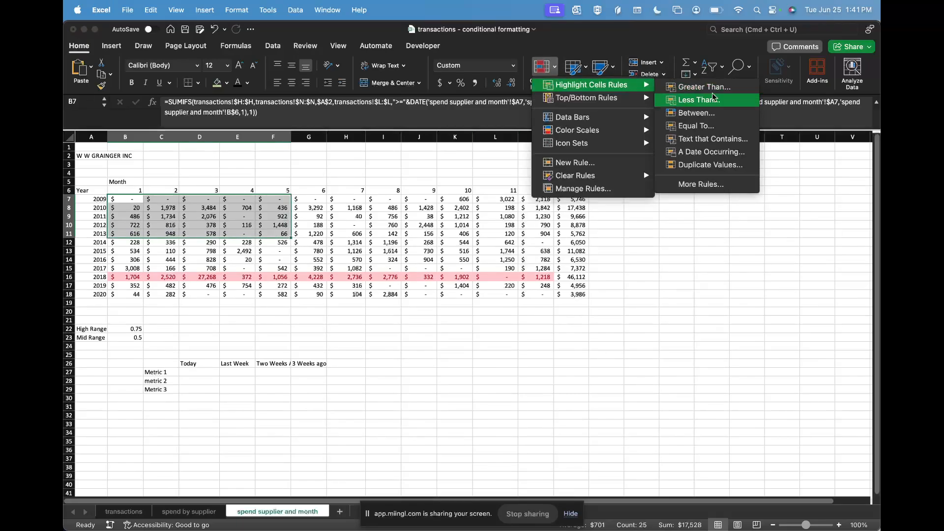
pyautogui.click(703, 185)
pyautogui.click(400, 176)
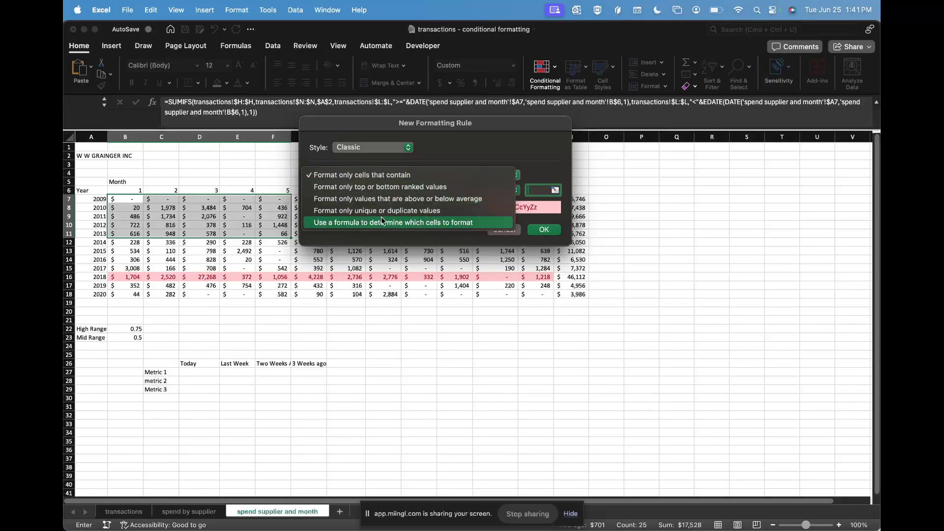
pyautogui.click(379, 220)
pyautogui.click(385, 190)
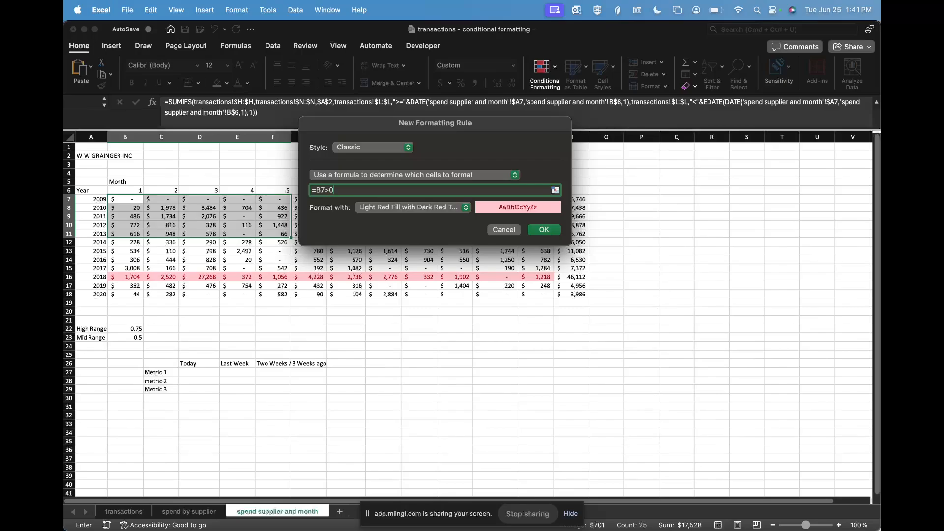
pyautogui.click(544, 231)
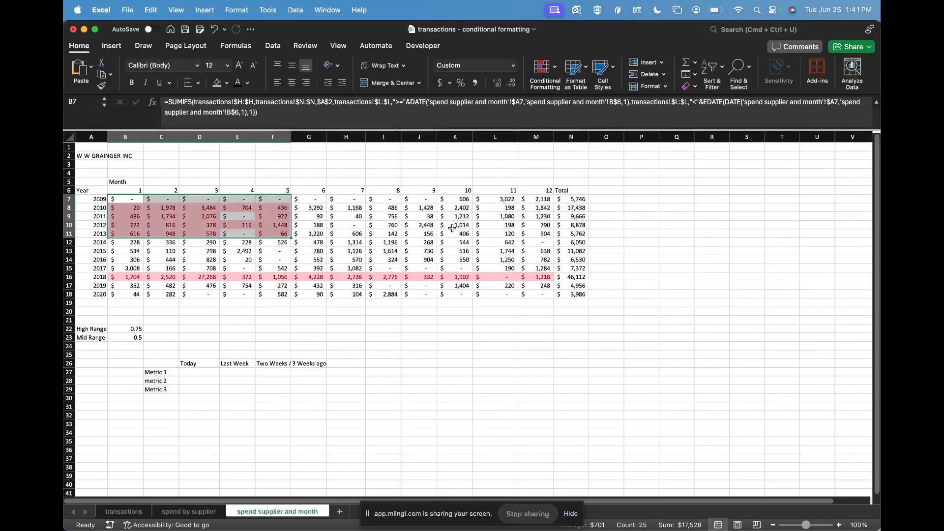
# - Extend the =B7>0 rule's range to $A$7:$F$11 so it covers the year column
pyautogui.click(544, 68)
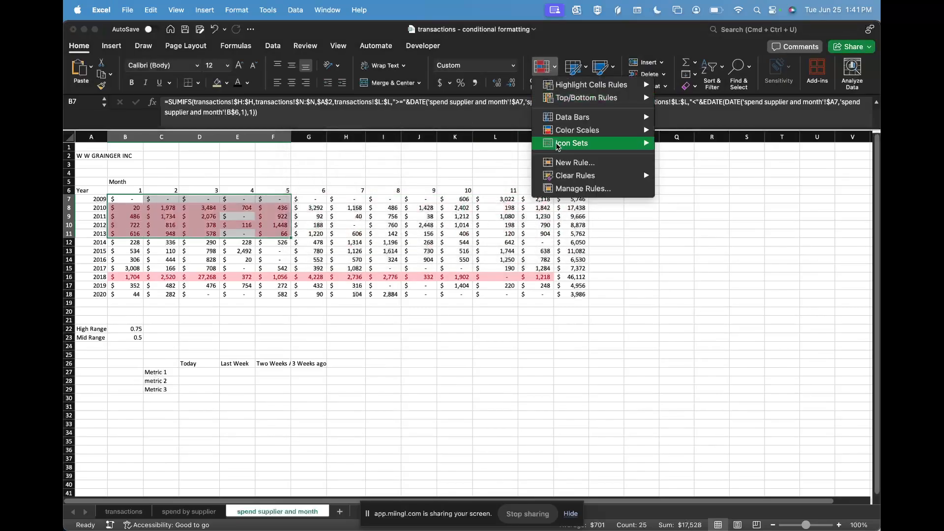
pyautogui.click(583, 190)
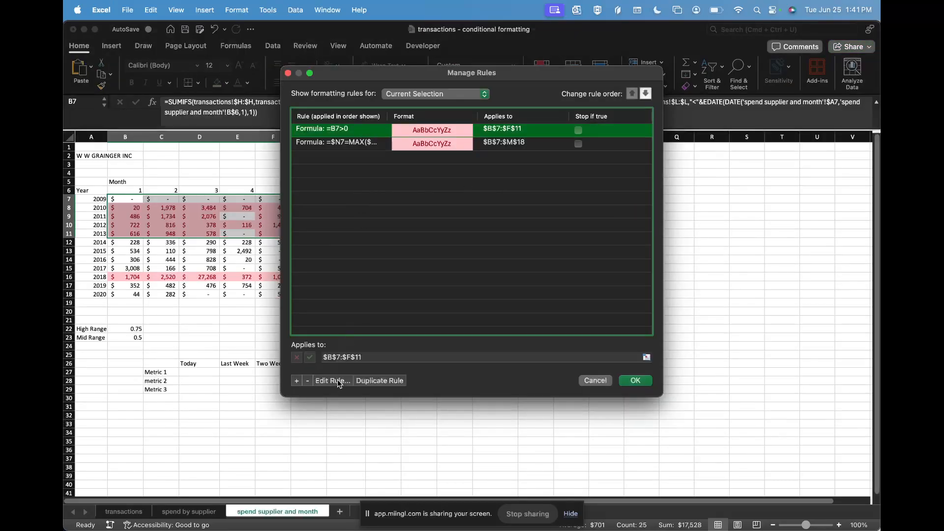
pyautogui.click(344, 360)
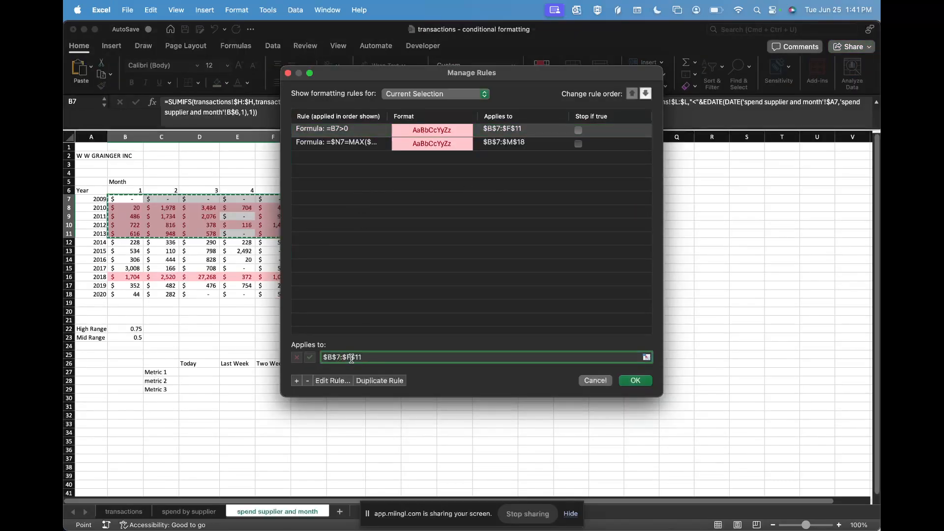
pyautogui.click(333, 359)
pyautogui.press('BackSpace')
pyautogui.write('A')
pyautogui.click(629, 381)
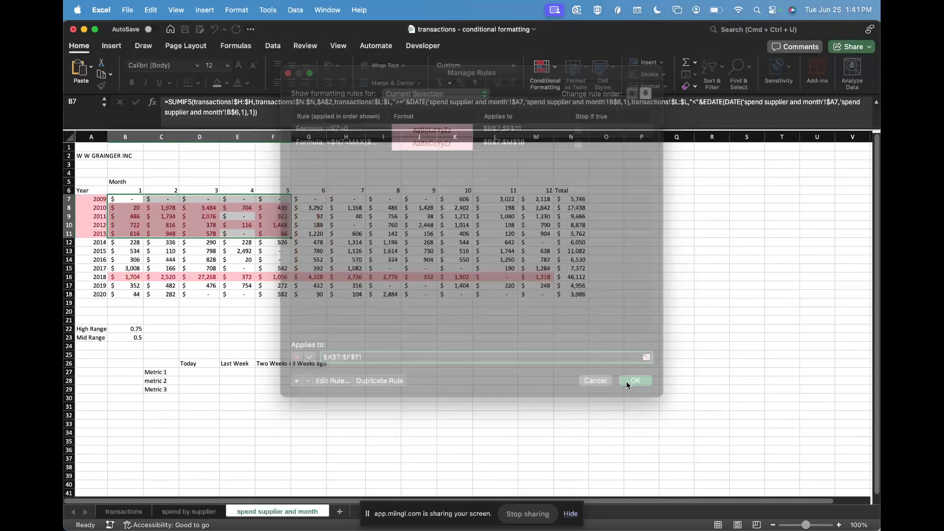
pyautogui.click(176, 295)
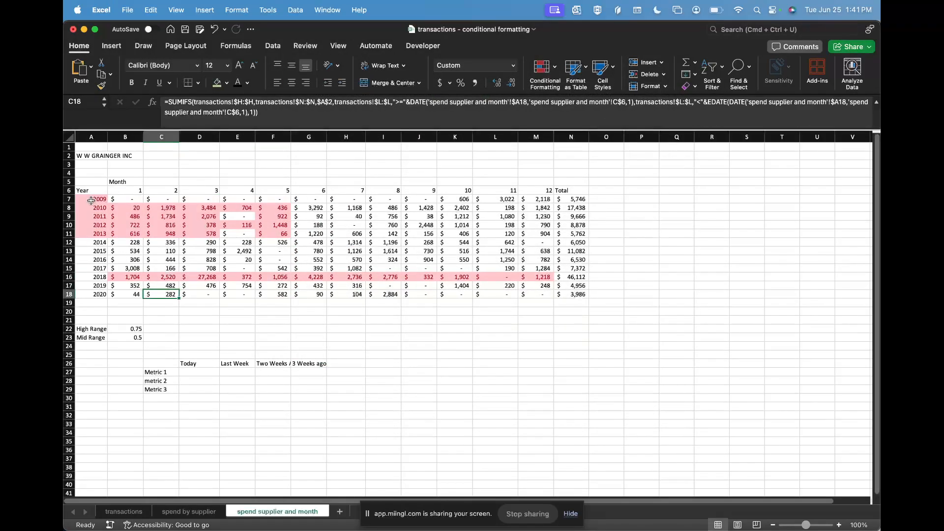
# - Select the year cells A7:A11 and open cell A7's formatting rule to examine how its formula reference follows the range
pyautogui.moveTo(92, 199); pyautogui.dragTo(98, 233)
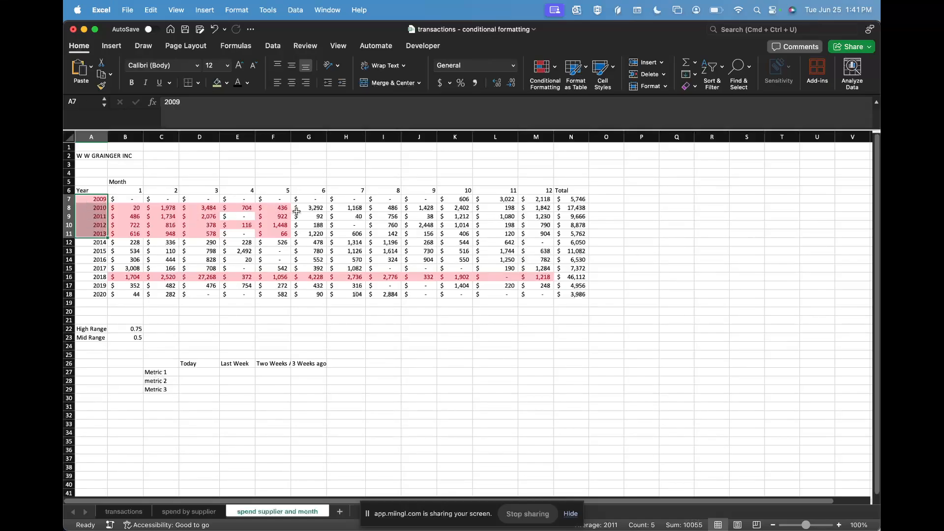
pyautogui.click(99, 200)
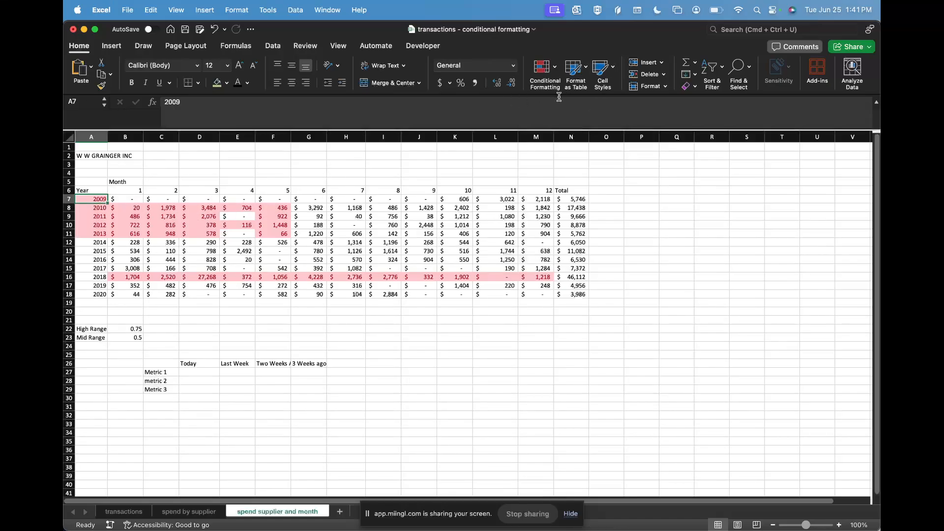
pyautogui.click(544, 69)
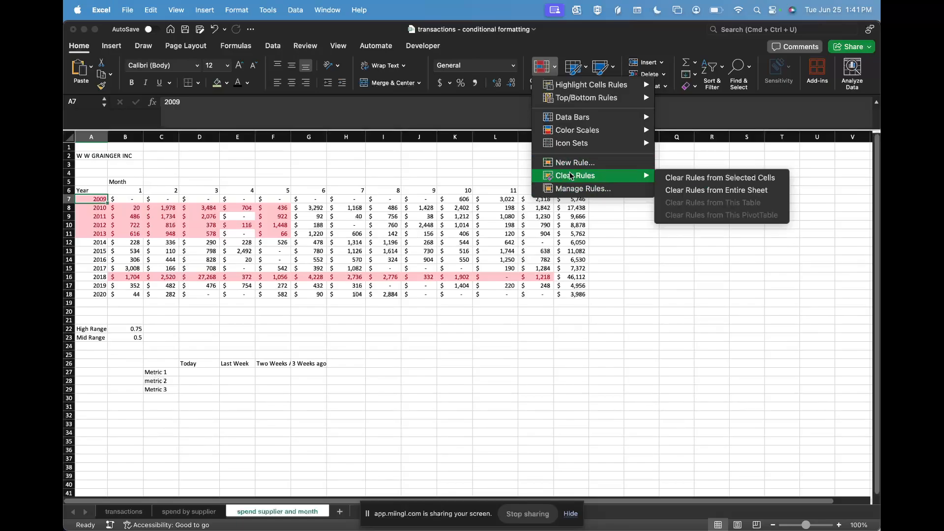
pyautogui.click(566, 189)
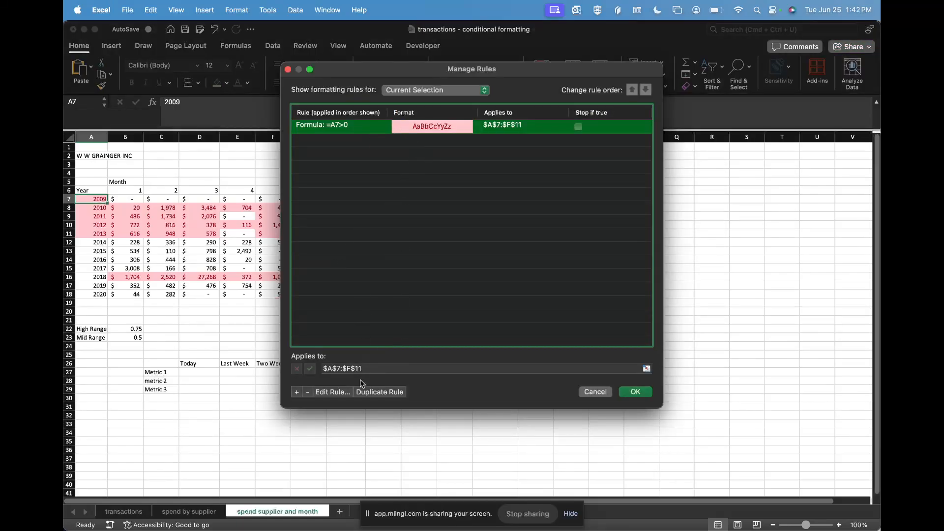
pyautogui.click(347, 394)
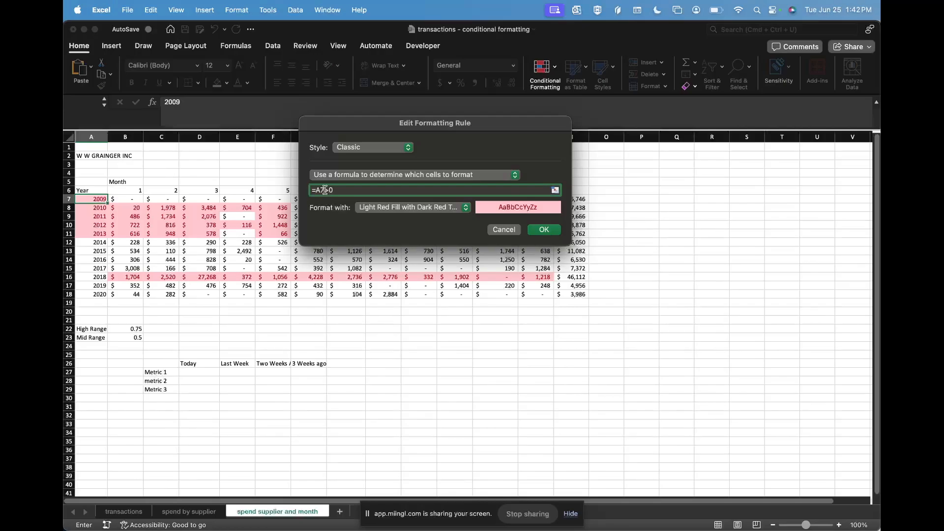
pyautogui.click(503, 230)
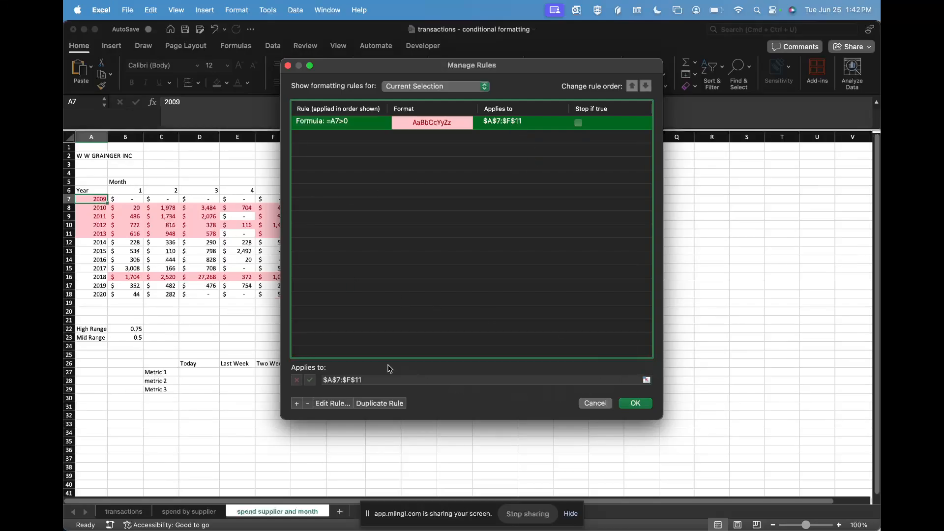
# - Set the rule's range to $B$7:$F$11 and change its formula to =B8>0
pyautogui.click(340, 380)
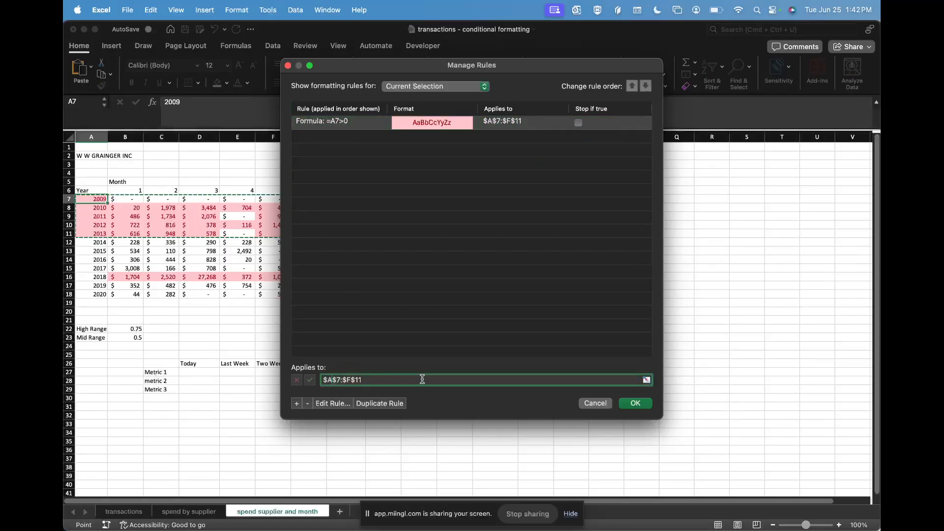
pyautogui.press('BackSpace')
pyautogui.write('B')
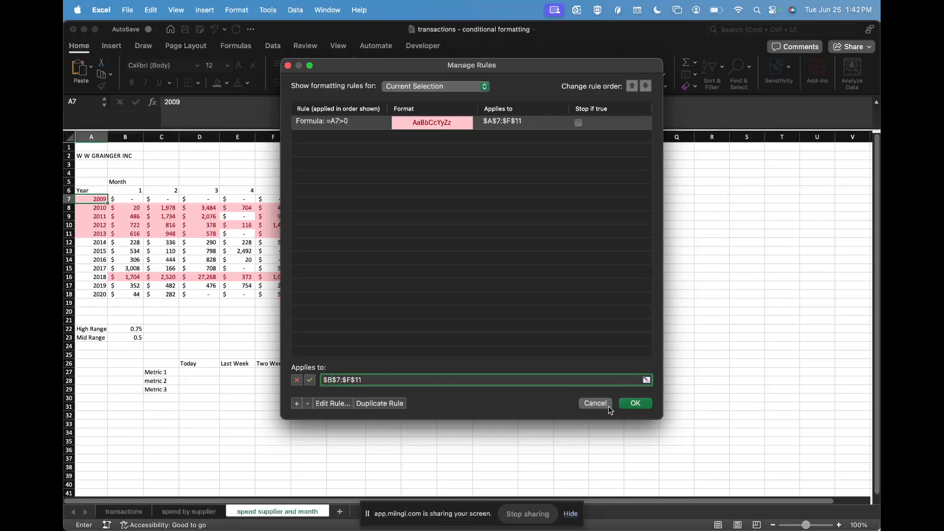
pyautogui.click(335, 403)
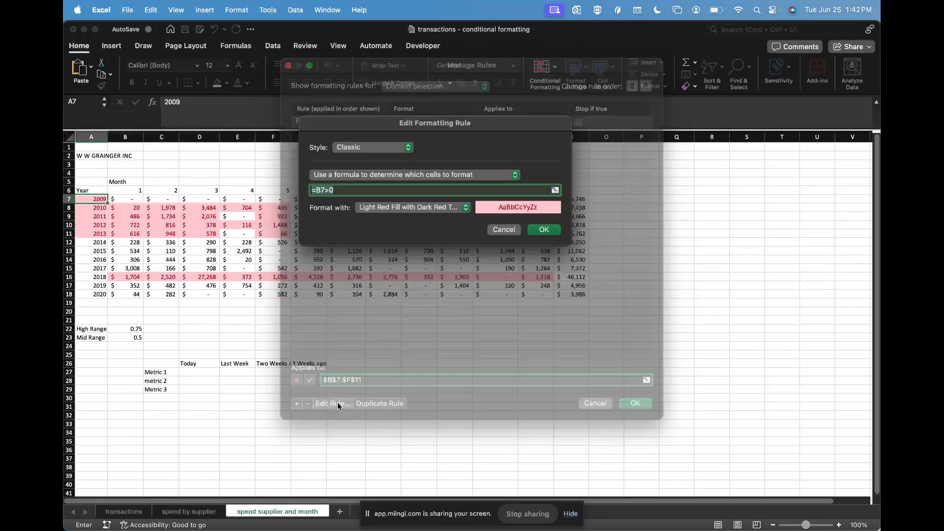
pyautogui.click(325, 190)
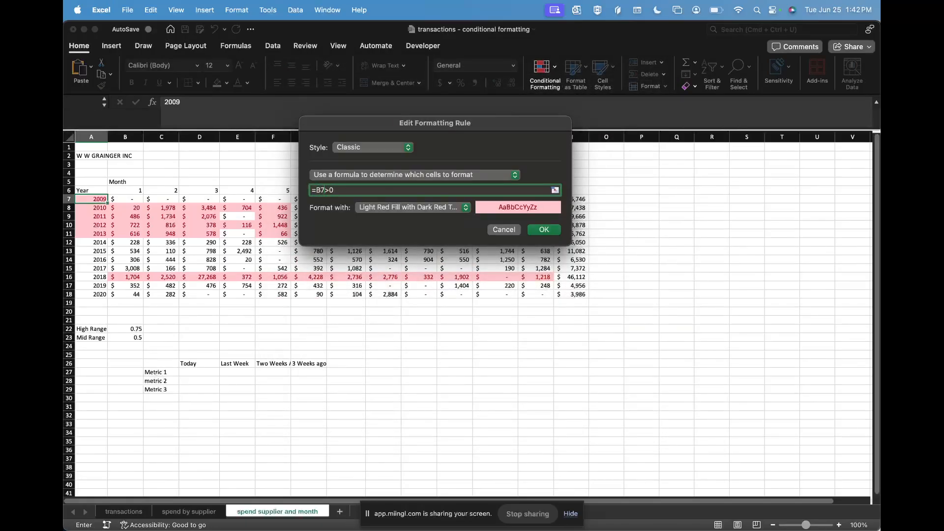
pyautogui.click(545, 230)
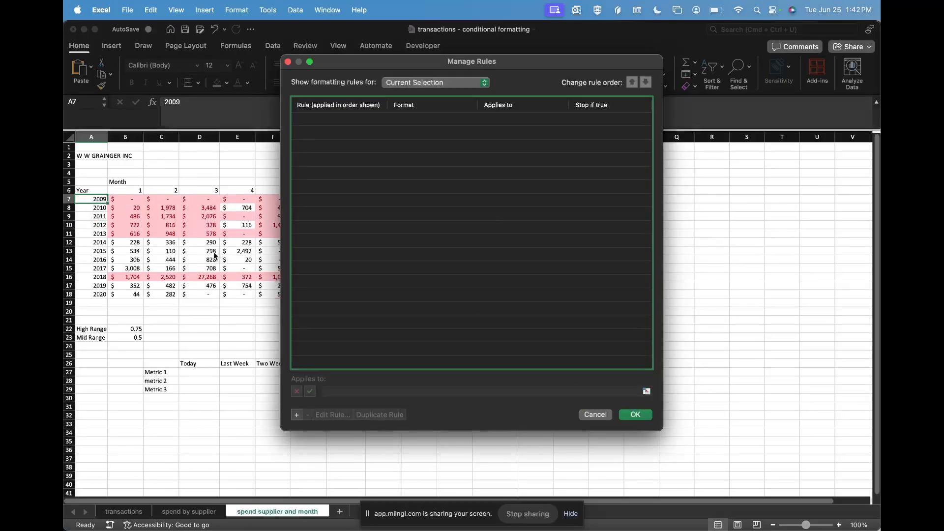
pyautogui.press('Return')
pyautogui.click(246, 232)
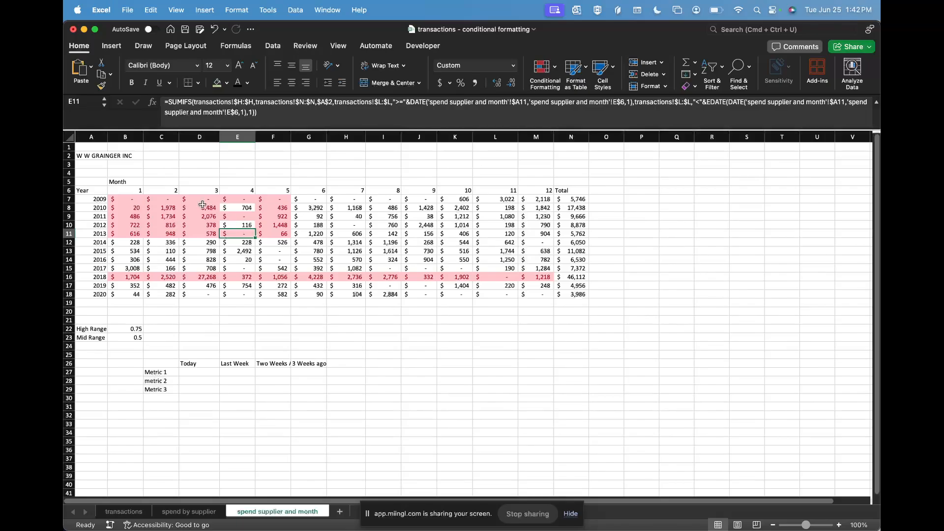
# - List all of this worksheet's rules beside the table and widen the rule column to read the formulas in full
pyautogui.click(127, 192)
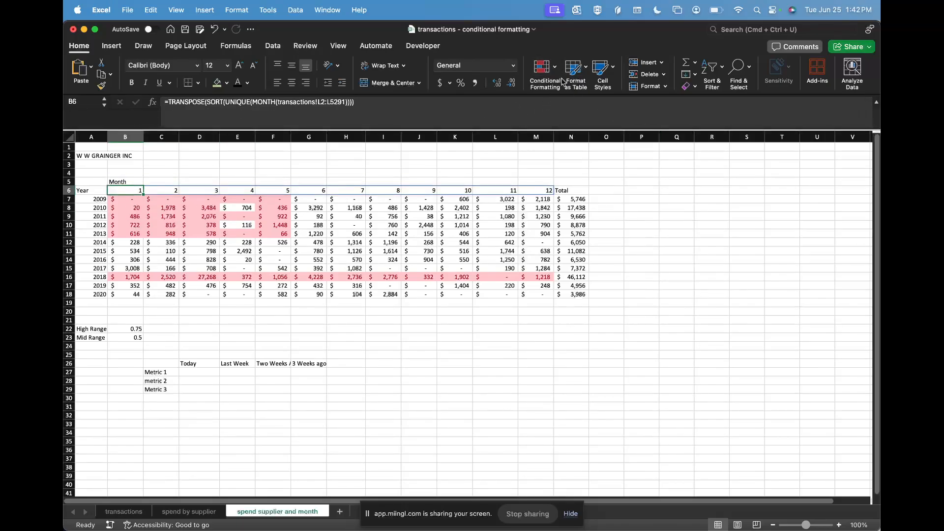
pyautogui.click(543, 69)
pyautogui.click(582, 190)
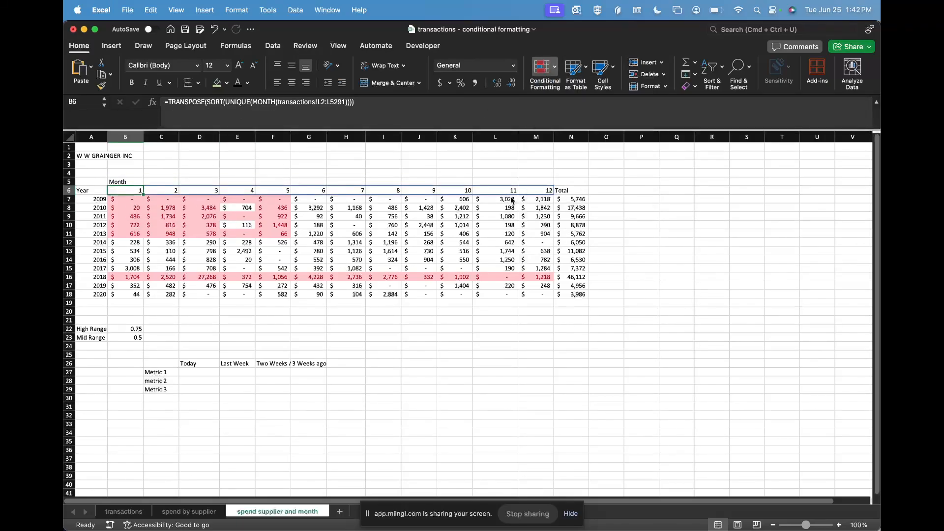
pyautogui.click(416, 79)
pyautogui.click(416, 89)
pyautogui.moveTo(395, 65); pyautogui.dragTo(492, 63)
pyautogui.moveTo(486, 99); pyautogui.dragTo(547, 99)
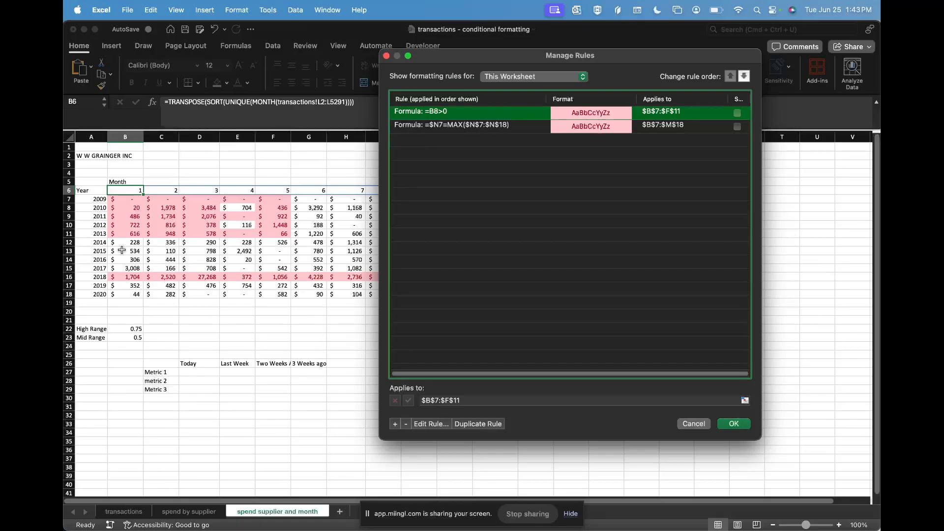
# - Extend the =B8>0 rule's range to $B$7:$F$12 and check cell F12 in the table
pyautogui.click(479, 402)
pyautogui.press('BackSpace')
pyautogui.write('2')
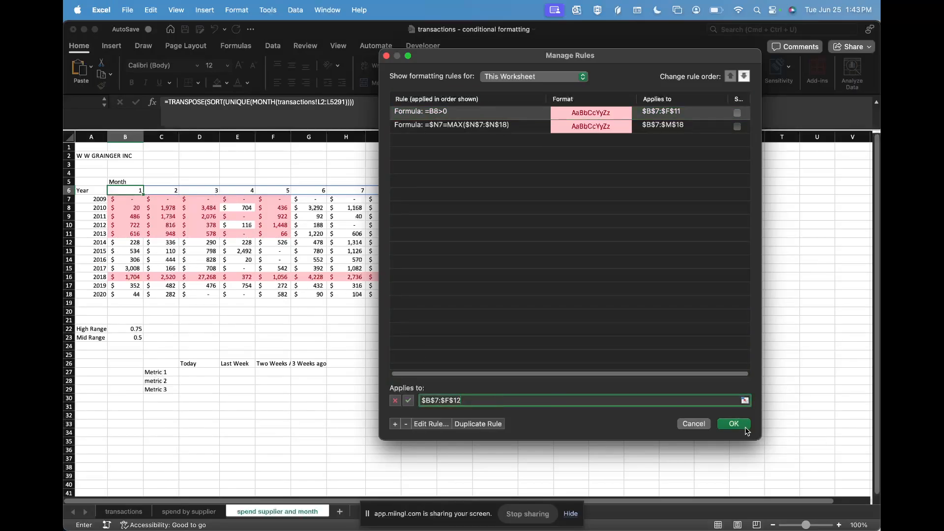
pyautogui.click(734, 424)
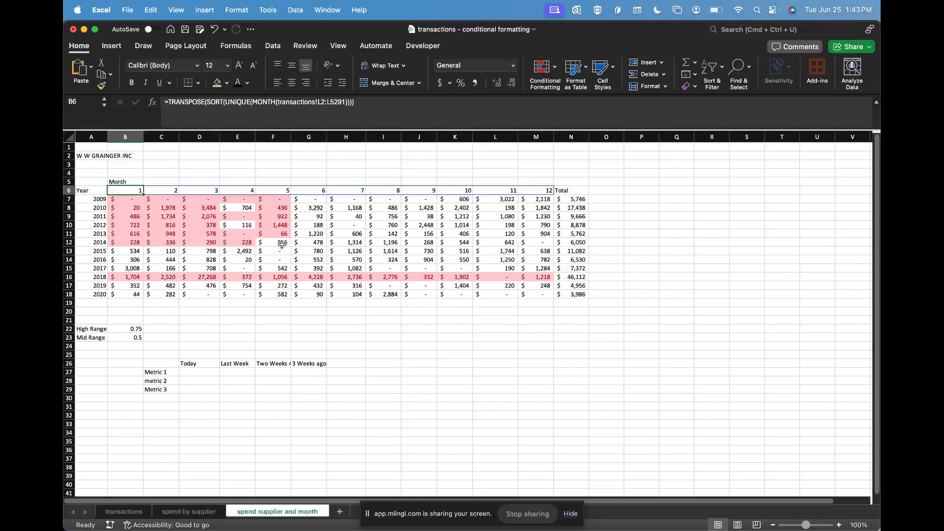
pyautogui.click(282, 244)
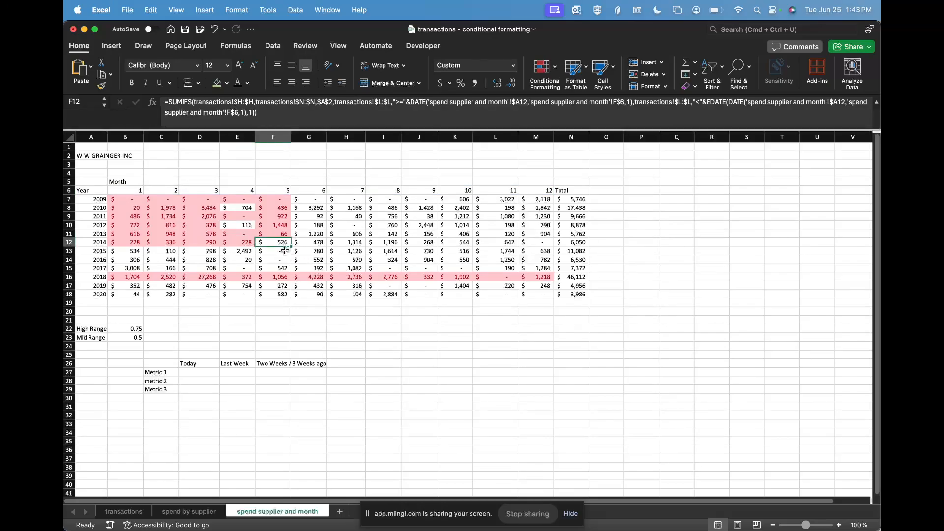
# - Select cell F13 and open the formatting rule that applies to it to examine its formula and range
pyautogui.click(285, 251)
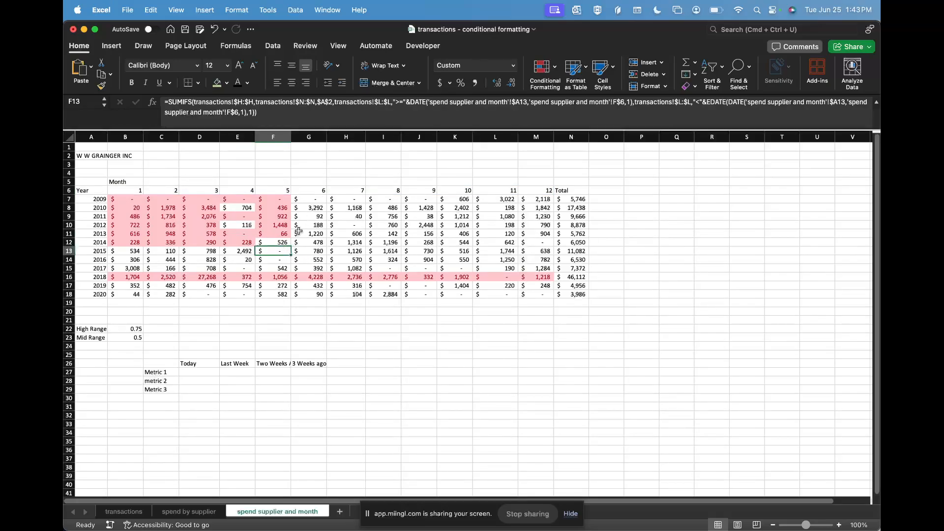
pyautogui.click(554, 73)
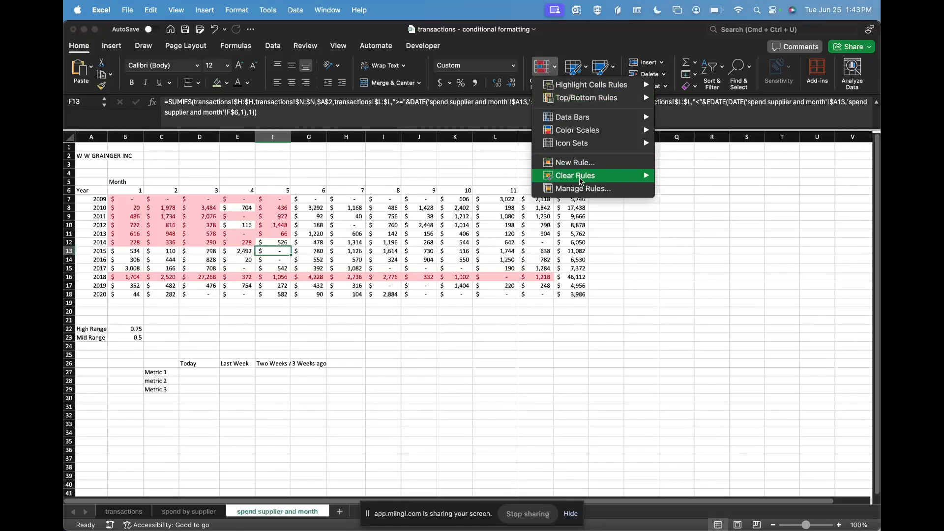
pyautogui.click(576, 191)
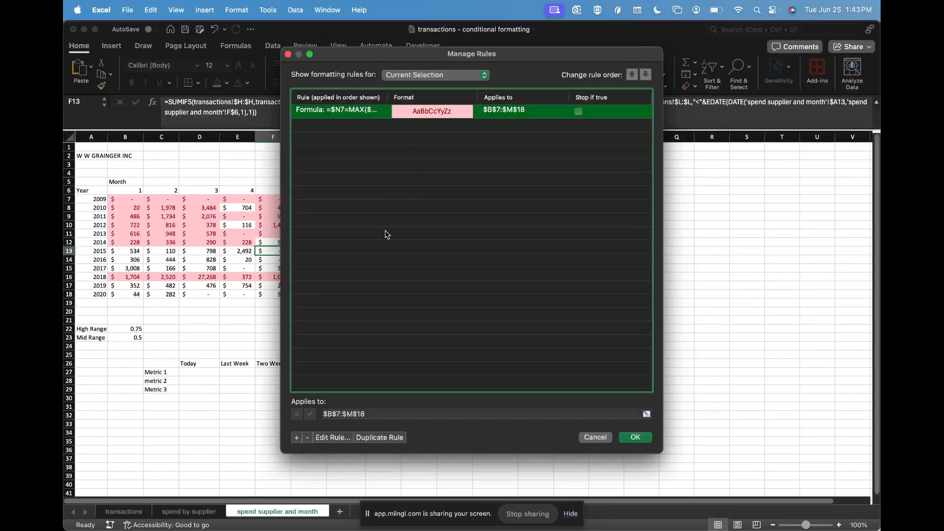
pyautogui.click(333, 437)
pyautogui.press('Escape')
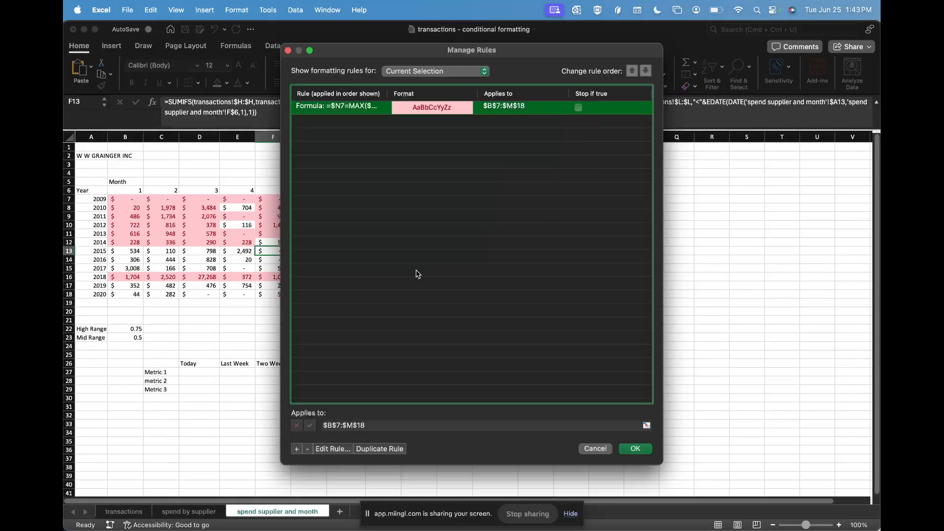
pyautogui.press('Return')
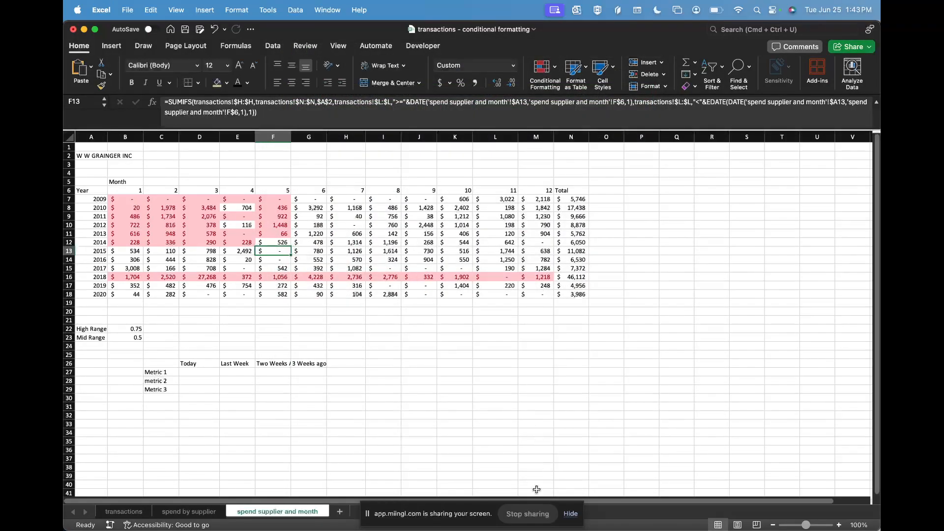
# - Stop sharing the screen and enlarge Chrome's miingl meeting window to fill the display
pyautogui.click(523, 513)
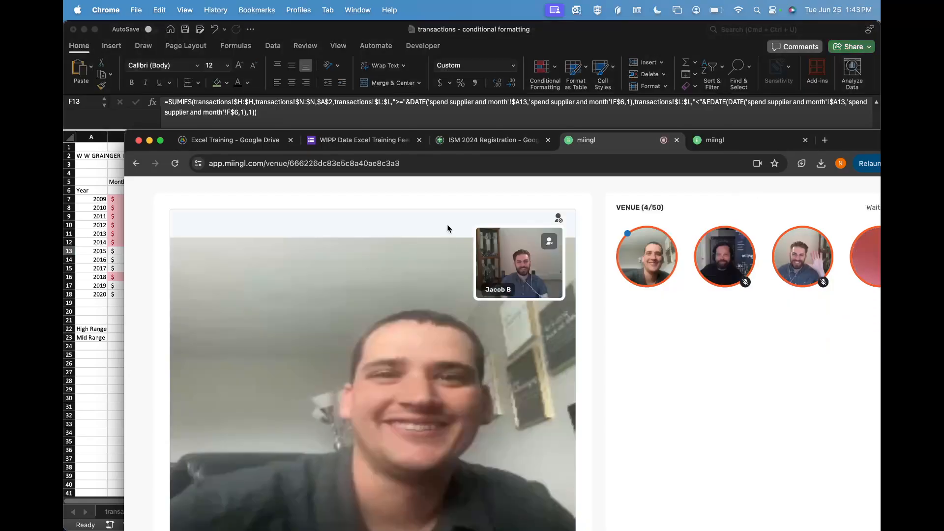
pyautogui.doubleClick(856, 136)
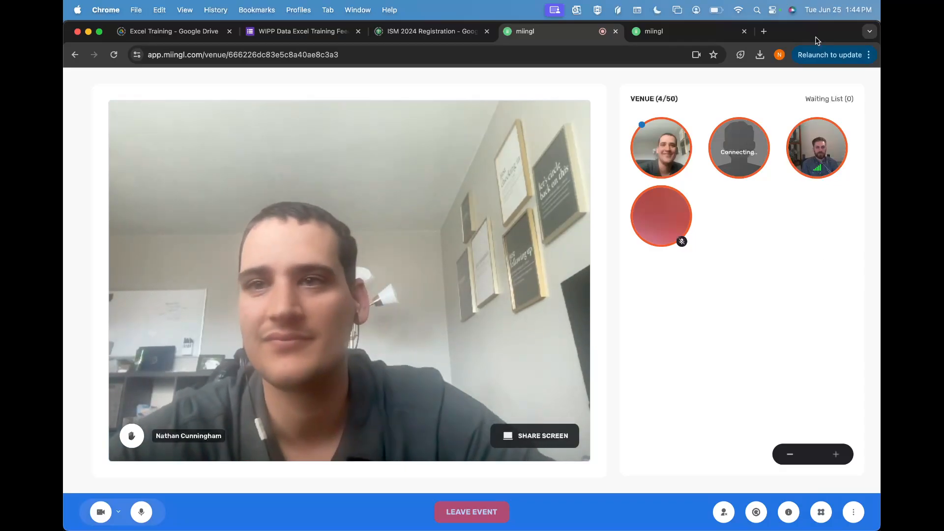
pyautogui.moveTo(815, 36); pyautogui.dragTo(832, 160)
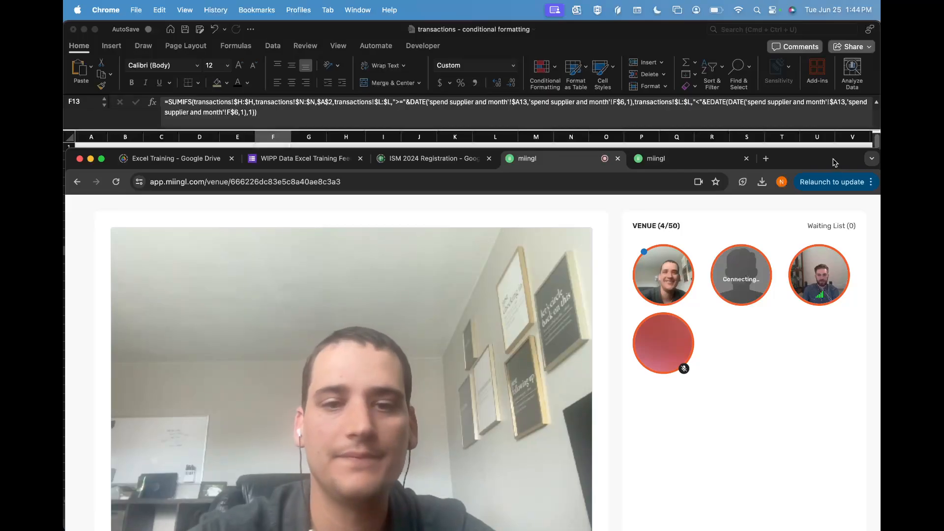
pyautogui.doubleClick(832, 163)
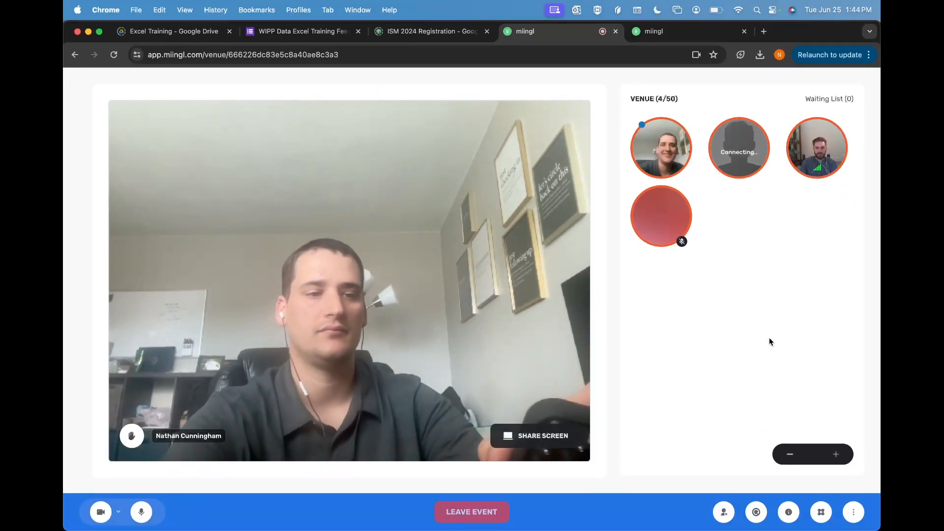